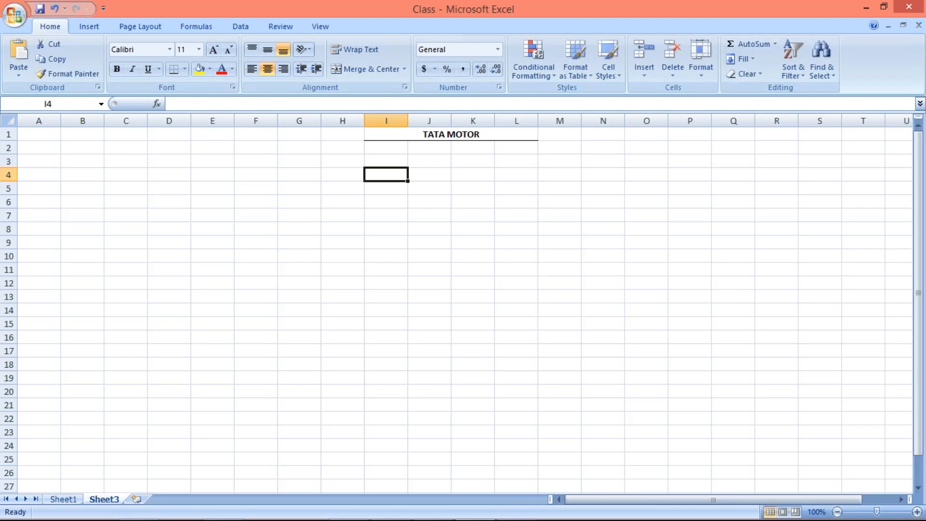
# Enter the label A in cell I4.
pyautogui.write('A')
pyautogui.press('Return')
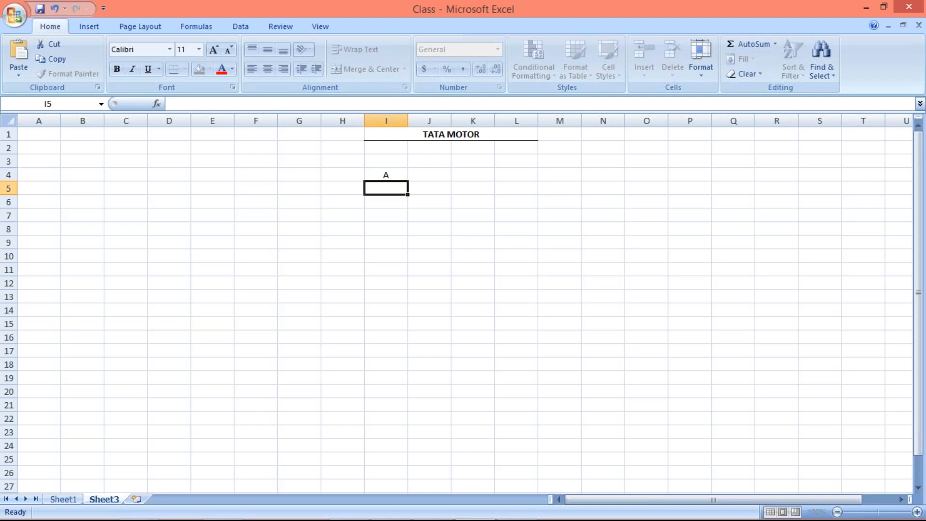
pyautogui.click(395, 174)
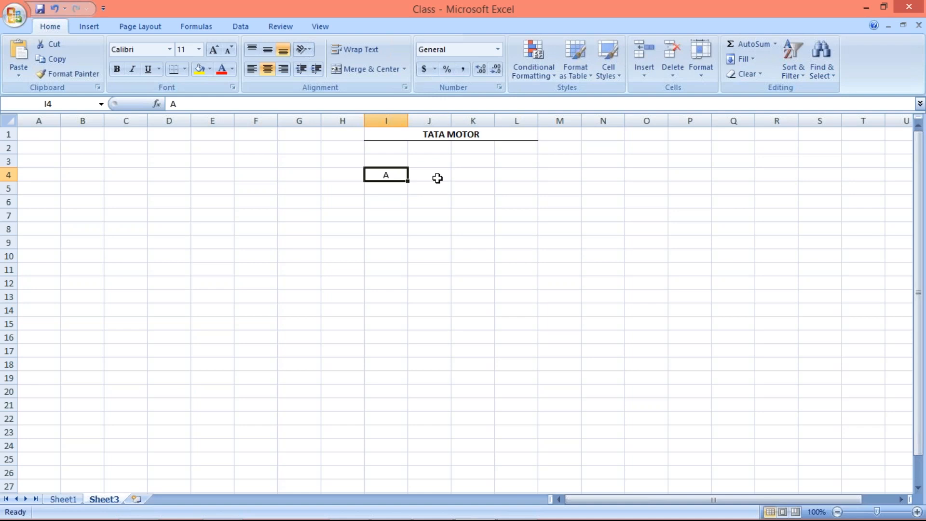
# Widen column J slightly and enter the date 22.02.2019 in cell J4.
pyautogui.click(438, 179)
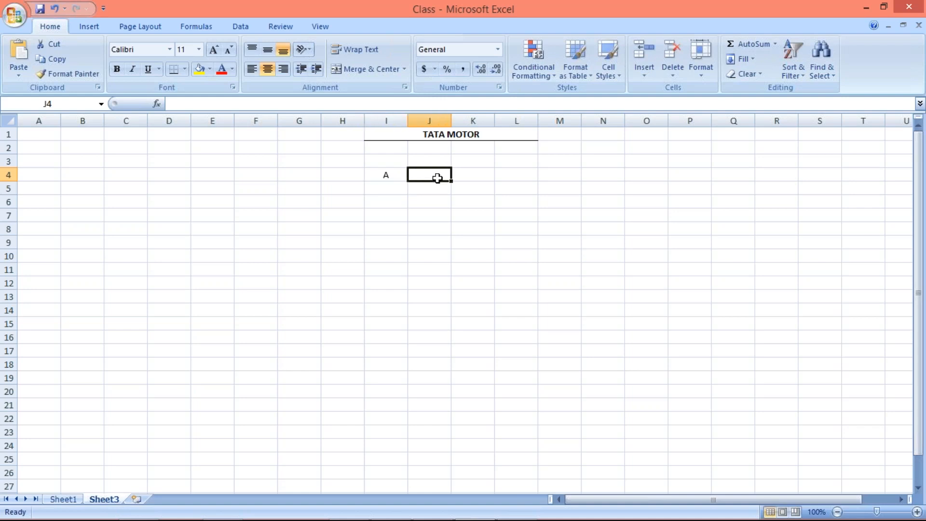
pyautogui.moveTo(453, 121); pyautogui.dragTo(463, 121)
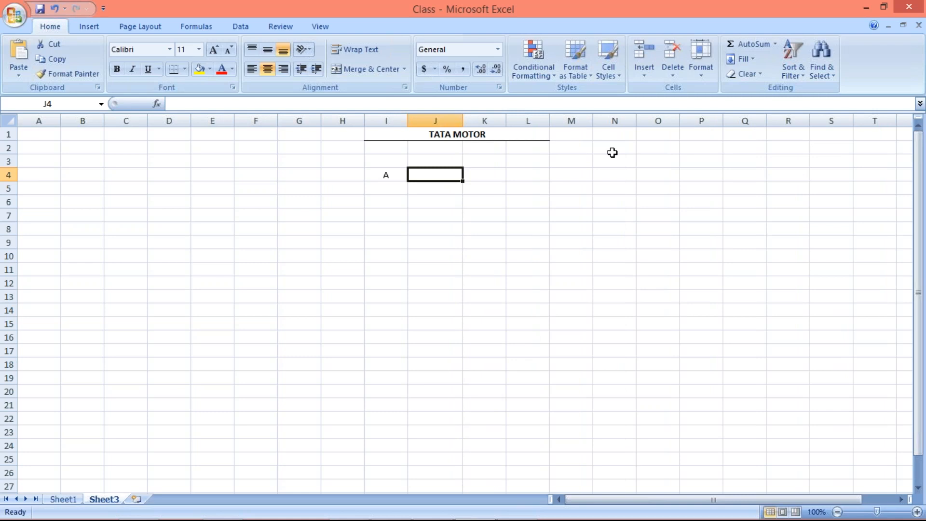
pyautogui.write('25')
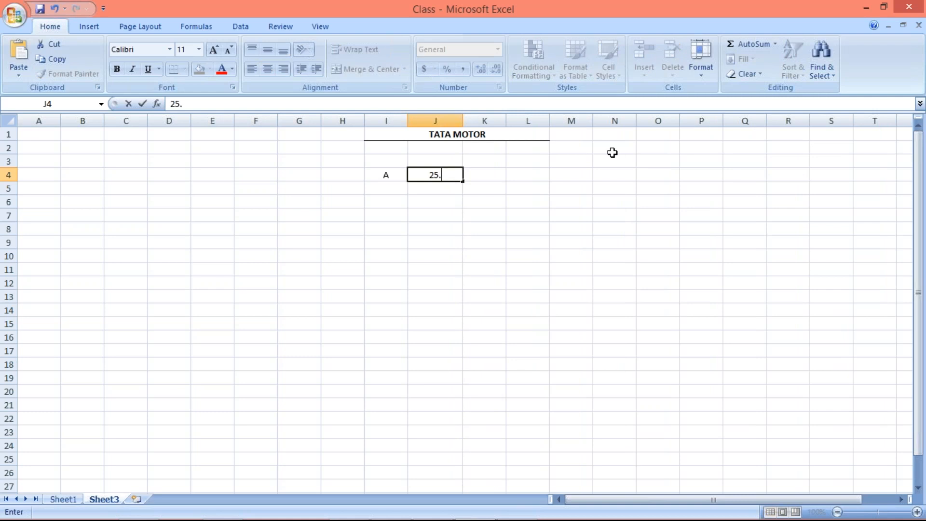
pyautogui.press('BackSpace')
pyautogui.write('22')
pyautogui.press('BackSpace')
pyautogui.write('.02.2019')
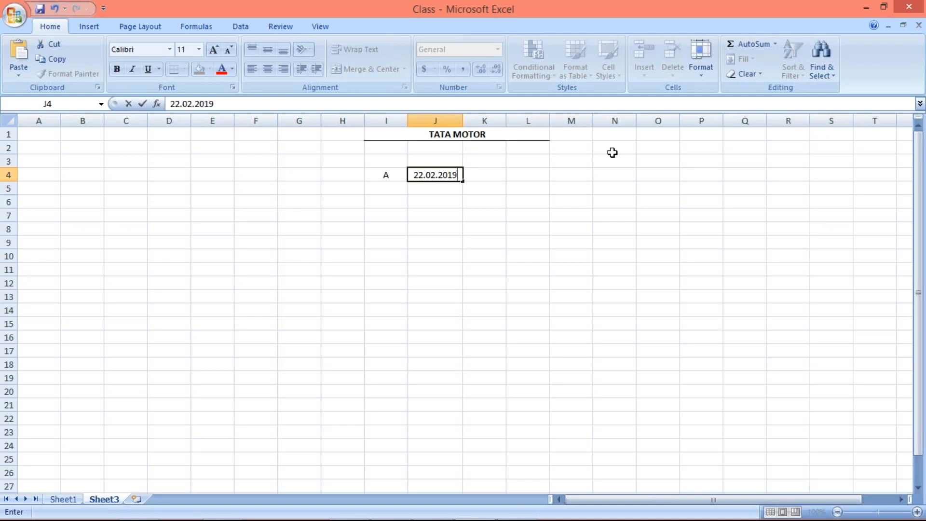
pyautogui.hotkey('ctrl', 'Return')
pyautogui.press('Left')
pyautogui.press('Right')
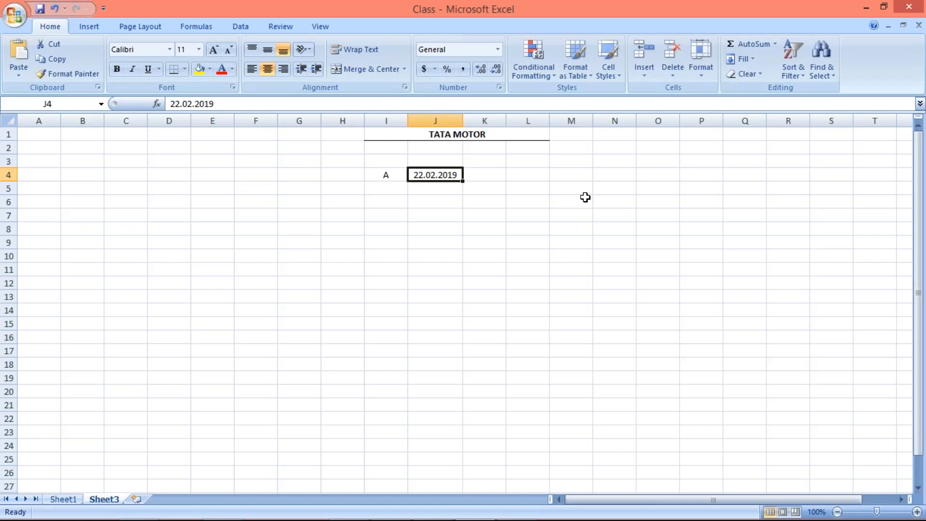
# Enter the date 15.03.2019 in cell K4, beside the first date.
pyautogui.click(480, 178)
pyautogui.click(444, 174)
pyautogui.click(476, 175)
pyautogui.click(434, 177)
pyautogui.click(486, 176)
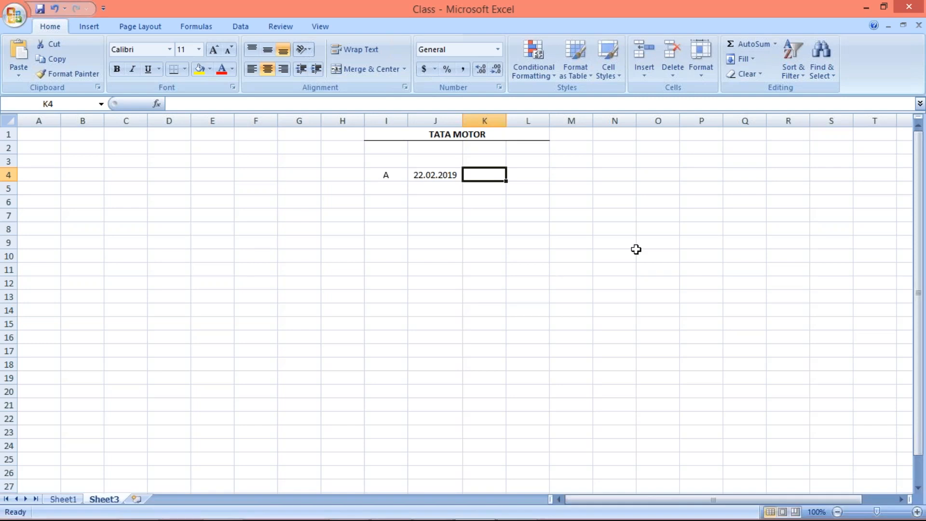
pyautogui.write('15.03.2019')
pyautogui.press('Return')
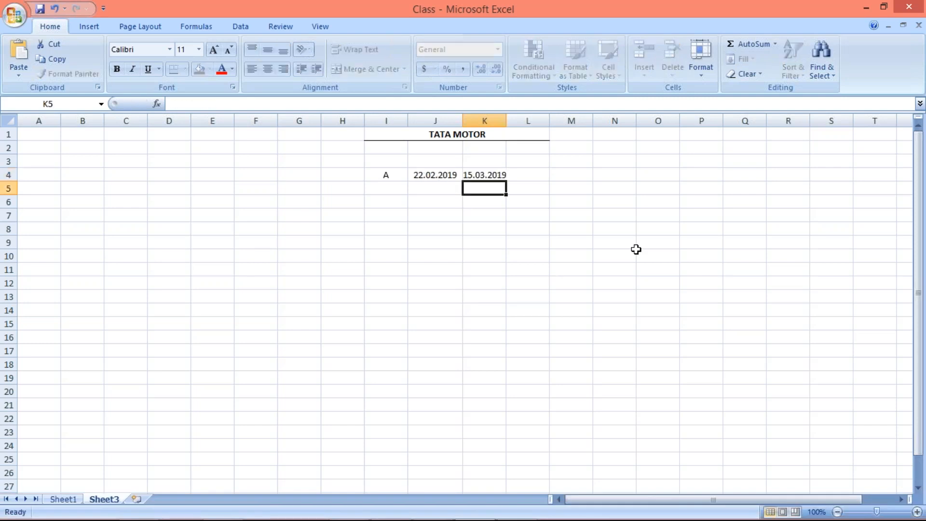
# Widen column K slightly so the date in K4 fits inside its cell with some margin.
pyautogui.moveTo(506, 121); pyautogui.dragTo(510, 121)
pyautogui.click(541, 229)
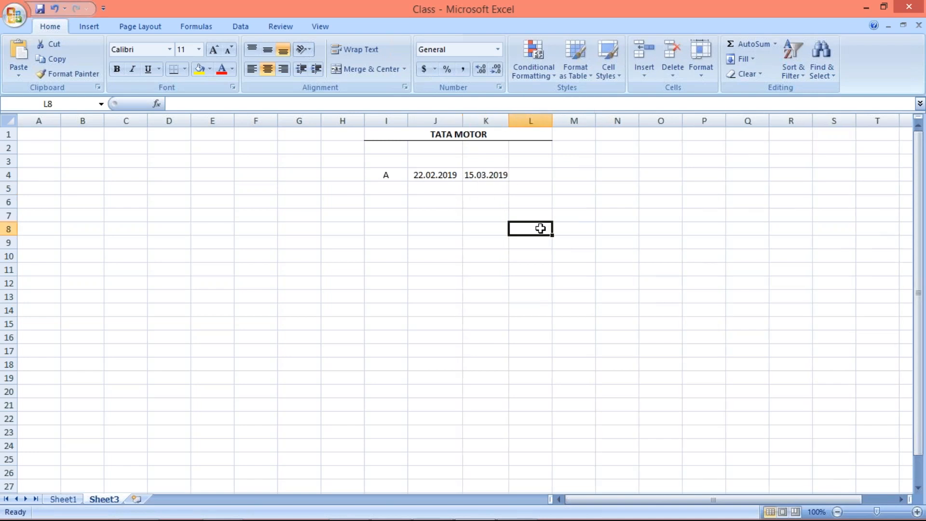
pyautogui.click(439, 174)
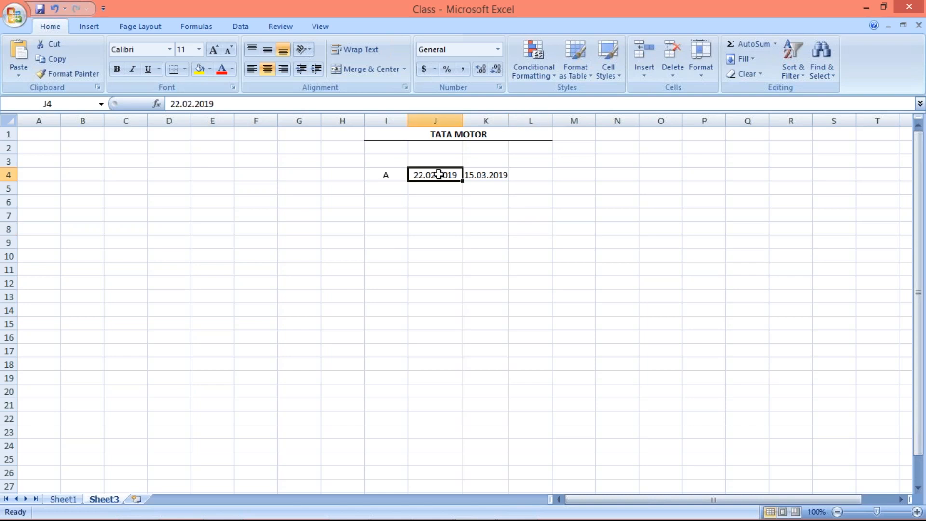
pyautogui.click(480, 176)
pyautogui.click(451, 175)
pyautogui.click(471, 177)
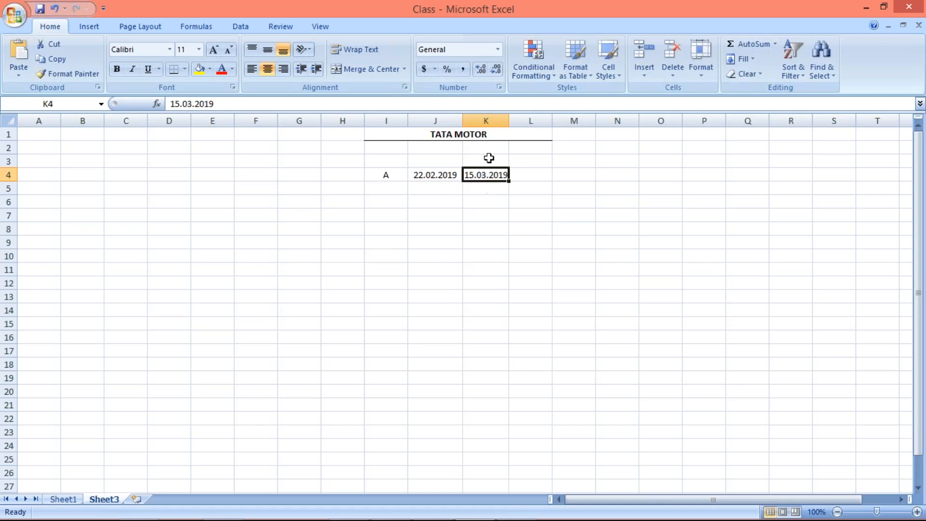
pyautogui.moveTo(509, 120); pyautogui.dragTo(513, 120)
pyautogui.click(457, 209)
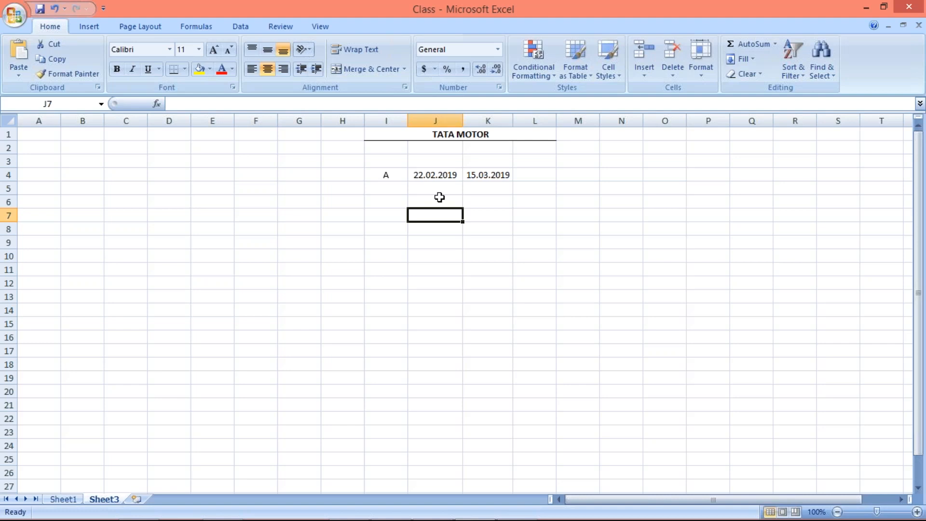
# Change the date in cell K4 to 55.03.2019.
pyautogui.click(437, 174)
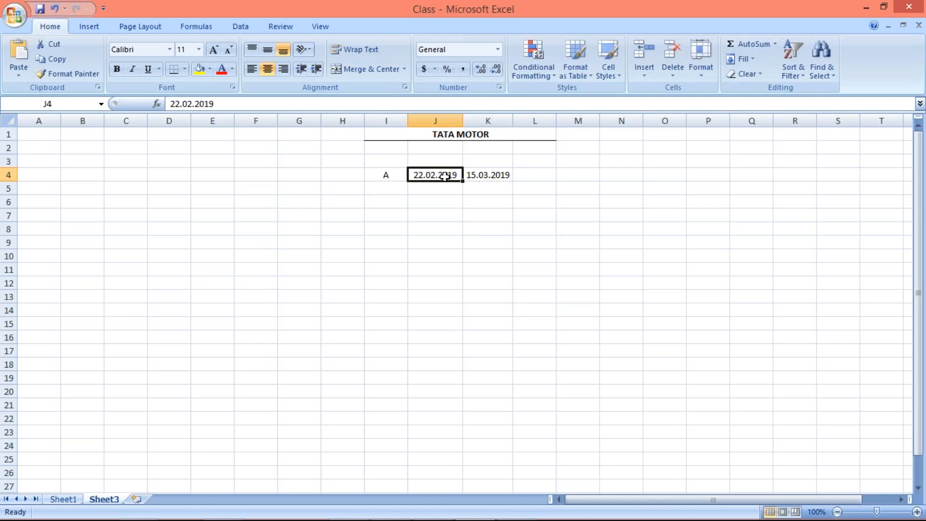
pyautogui.click(493, 176)
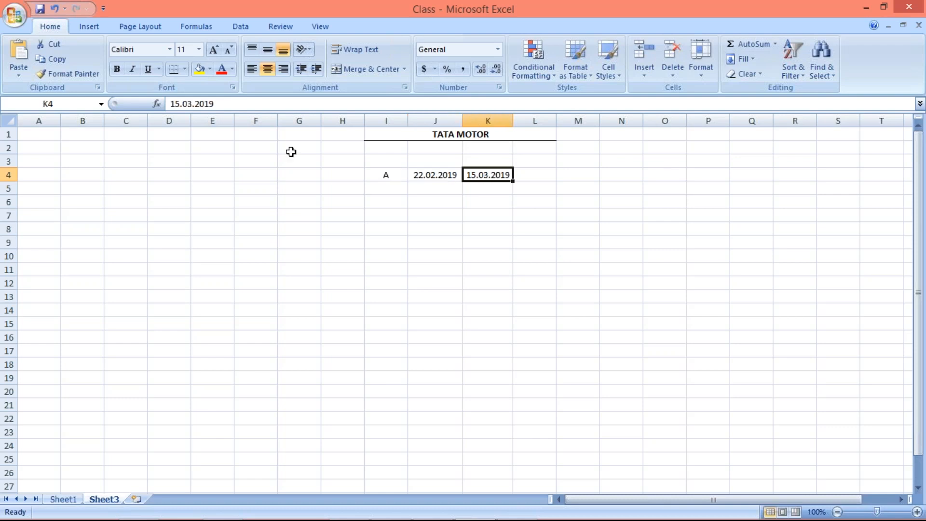
pyautogui.click(173, 104)
pyautogui.press('BackSpace')
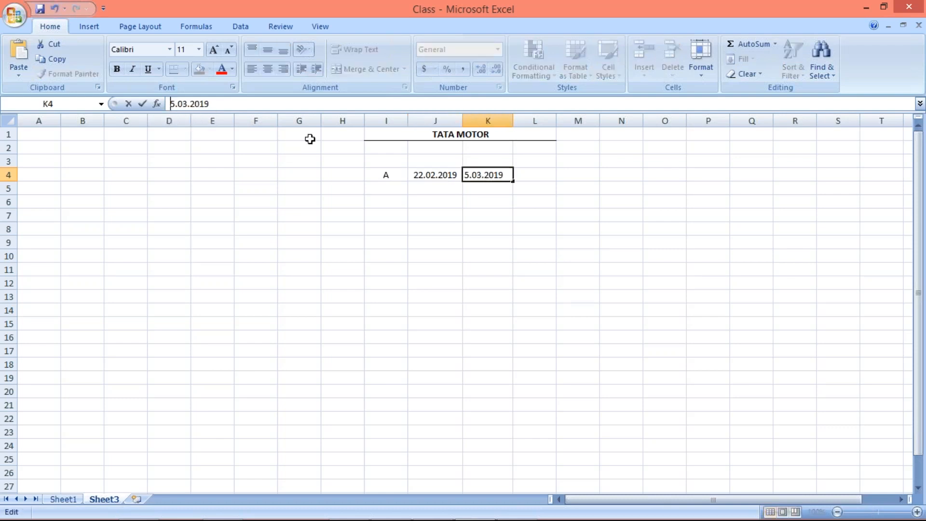
pyautogui.write('5')
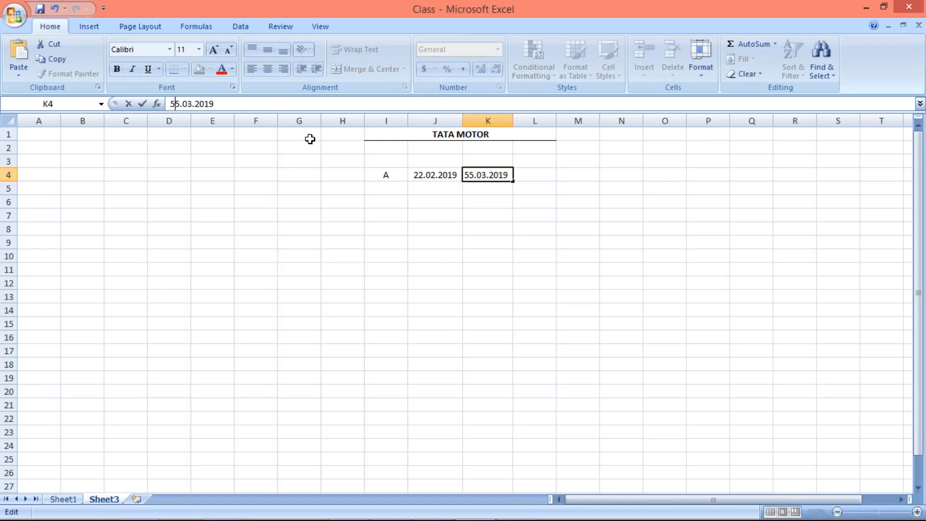
pyautogui.press('Return')
# Correct the day of the date in cell K4 so that it reads 25.03.2019.
pyautogui.click(477, 175)
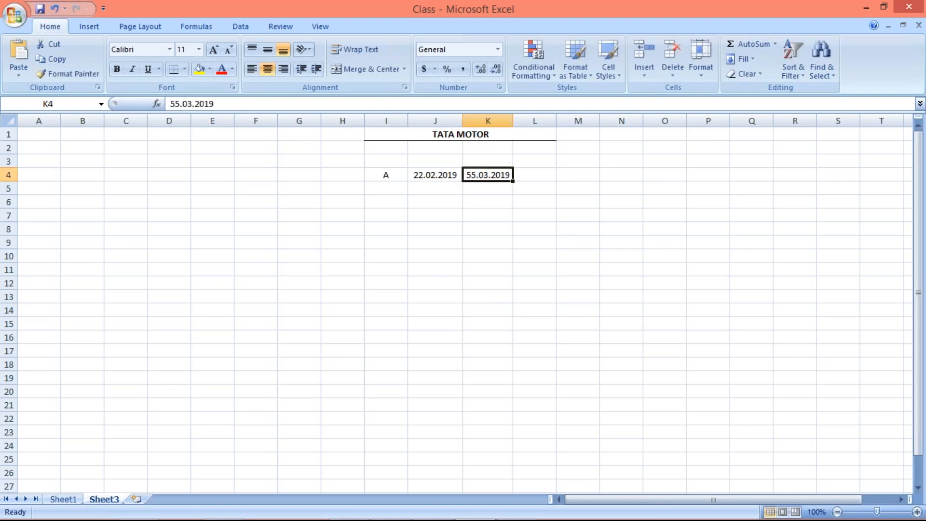
pyautogui.click(174, 104)
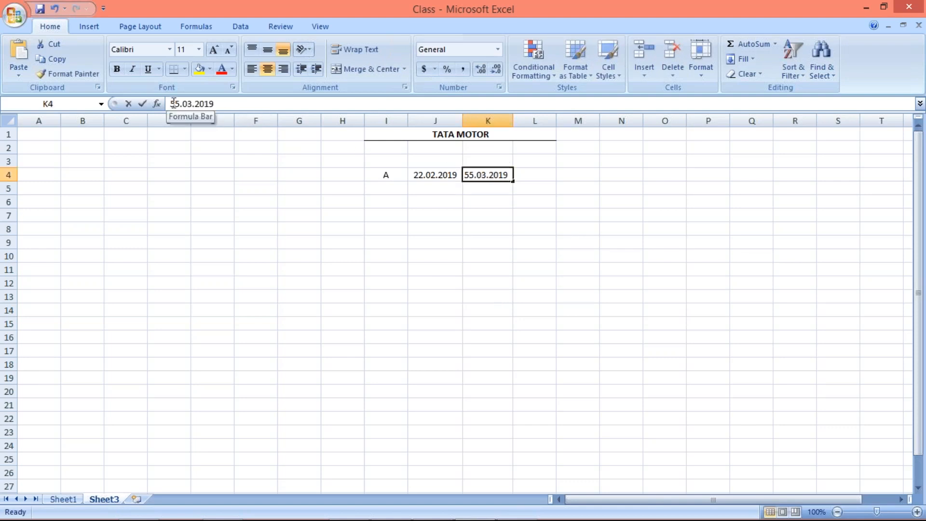
pyautogui.click(174, 103)
pyautogui.press('BackSpace')
pyautogui.write('2')
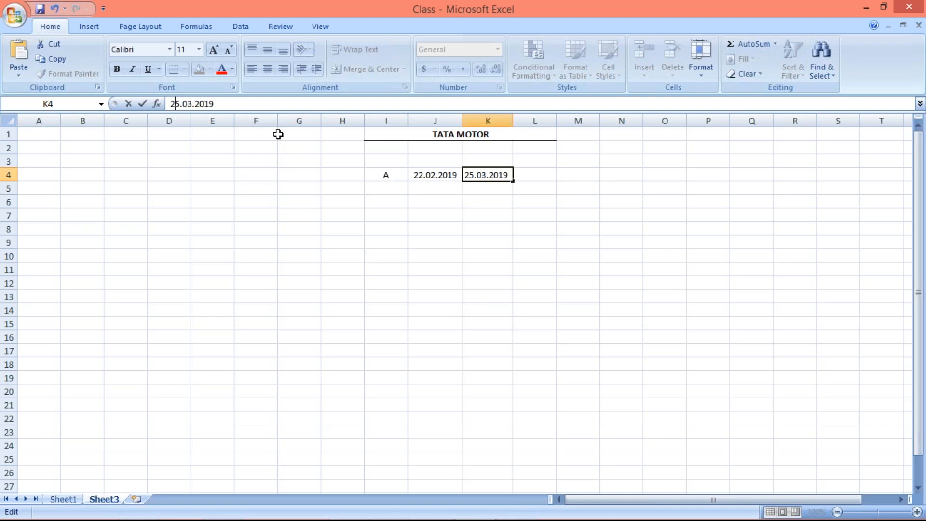
pyautogui.press('Return')
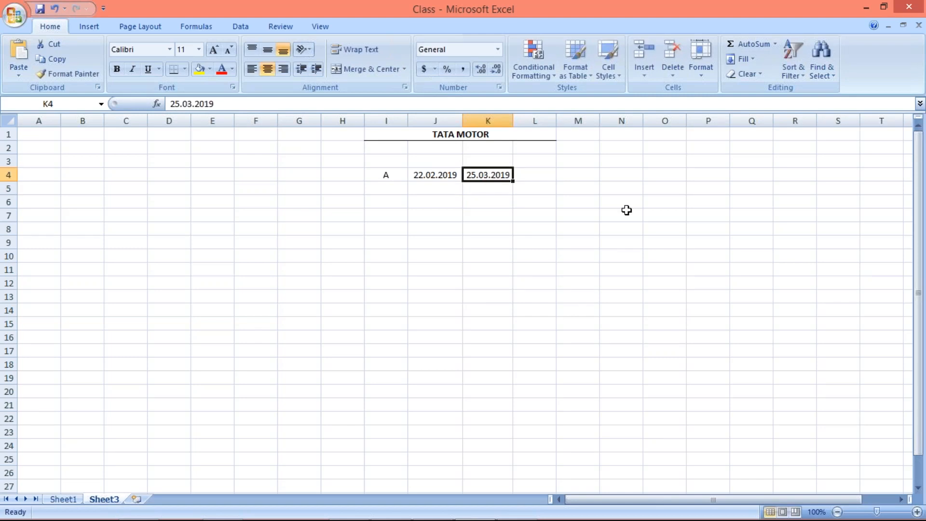
# Enter the heading PD in cell J3 above the first date and give that cell a bottom border.
pyautogui.click(445, 161)
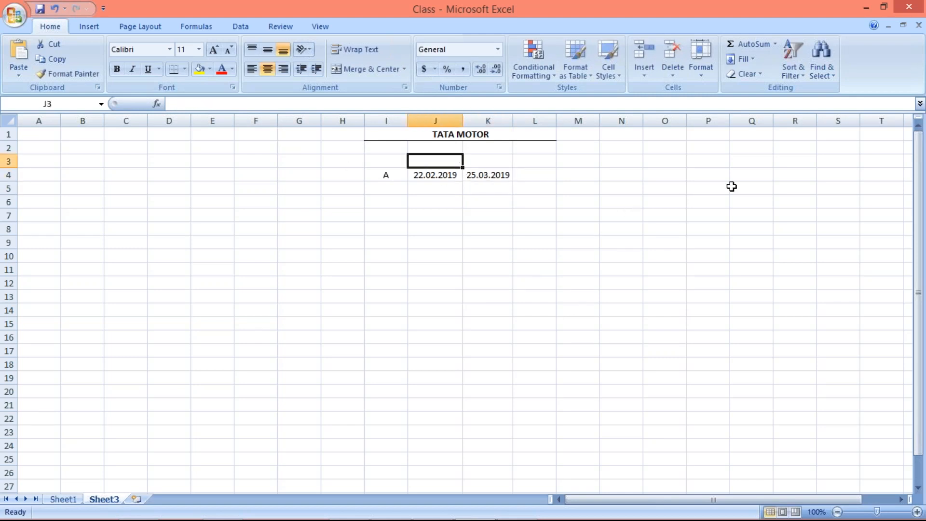
pyautogui.press('F2')
pyautogui.write('PD')
pyautogui.press('Return')
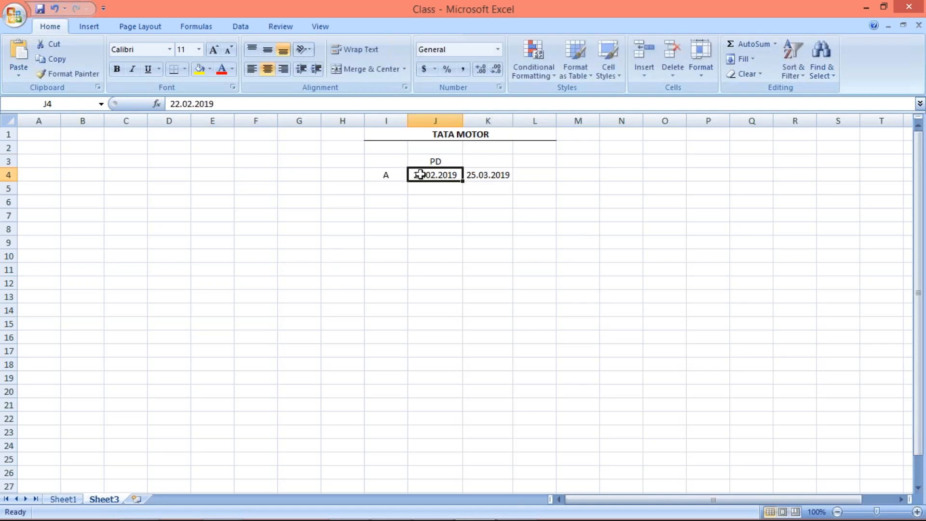
pyautogui.click(423, 162)
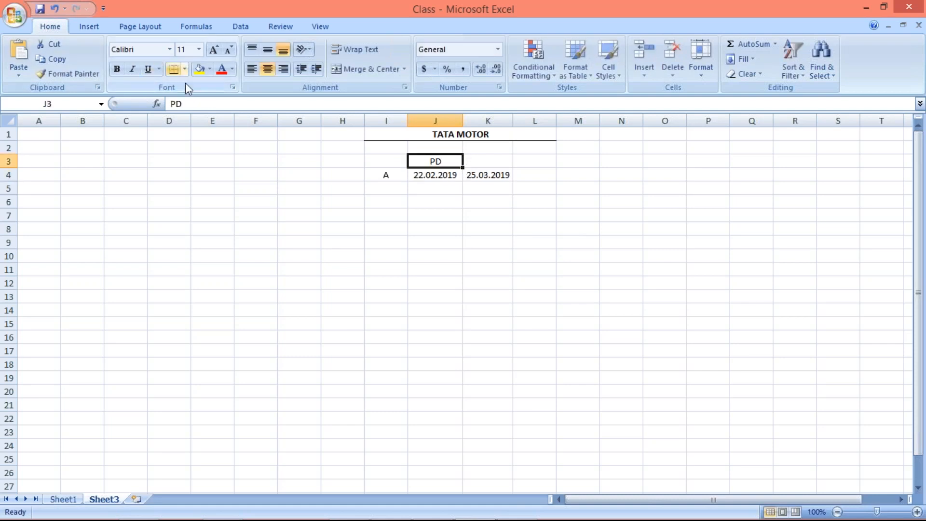
pyautogui.click(435, 248)
pyautogui.click(427, 179)
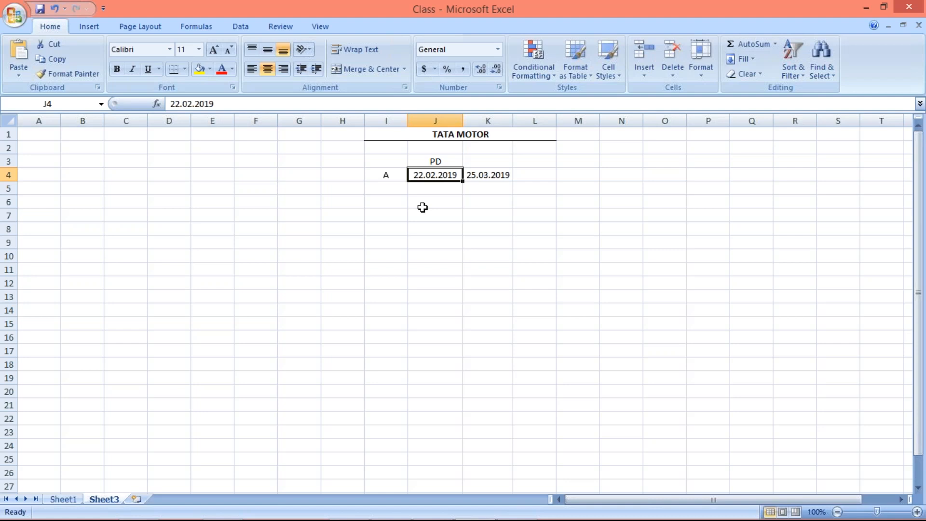
pyautogui.click(380, 180)
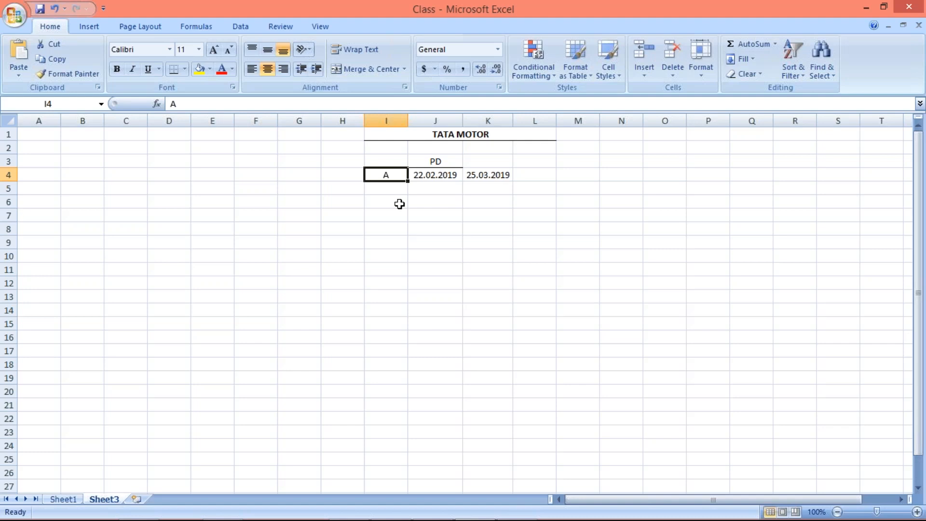
pyautogui.click(488, 176)
pyautogui.click(438, 174)
pyautogui.click(501, 174)
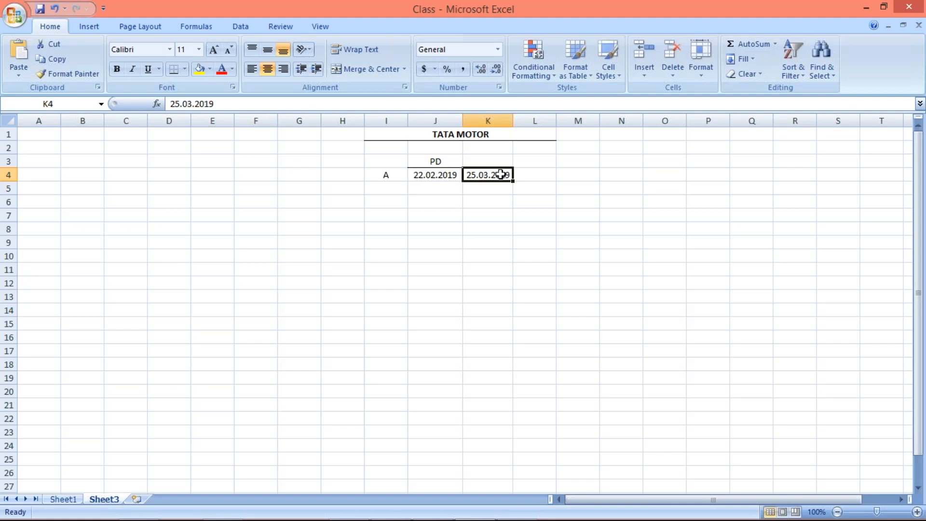
pyautogui.click(434, 176)
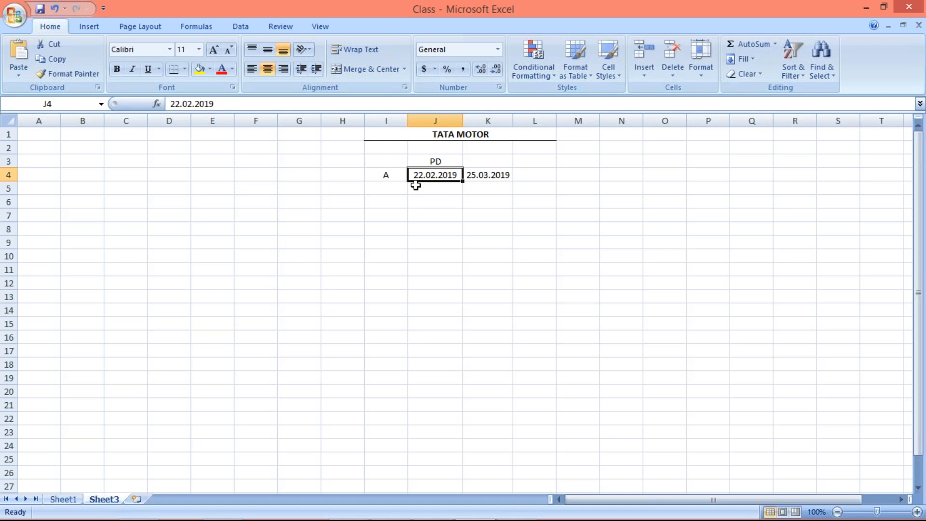
# Enter the amount 1000 in cell J5, below the 22.02.2019 date.
pyautogui.click(415, 185)
pyautogui.doubleClick(415, 185)
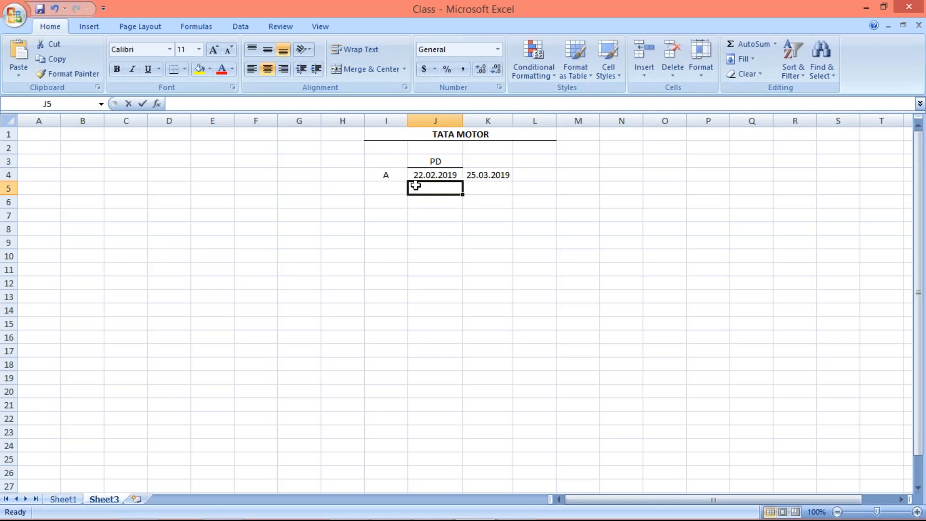
pyautogui.write('1000')
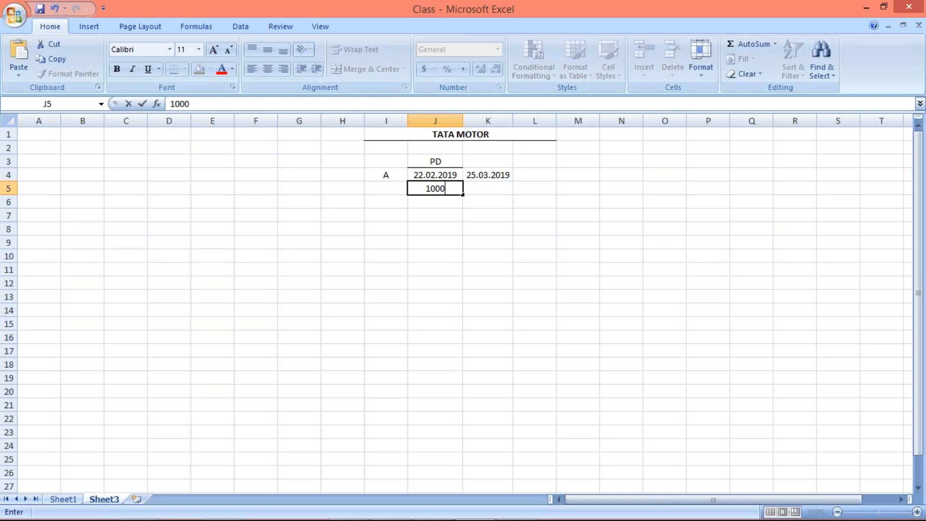
pyautogui.press('Return')
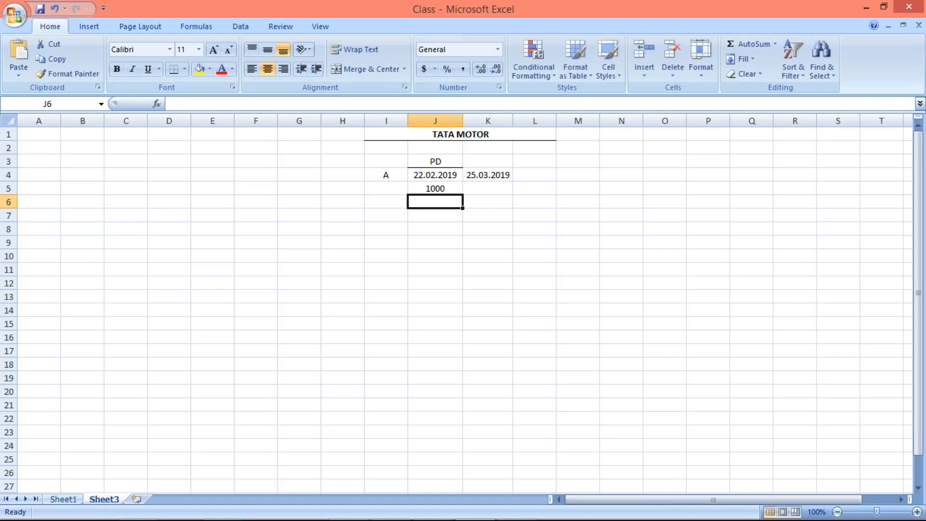
pyautogui.click(491, 192)
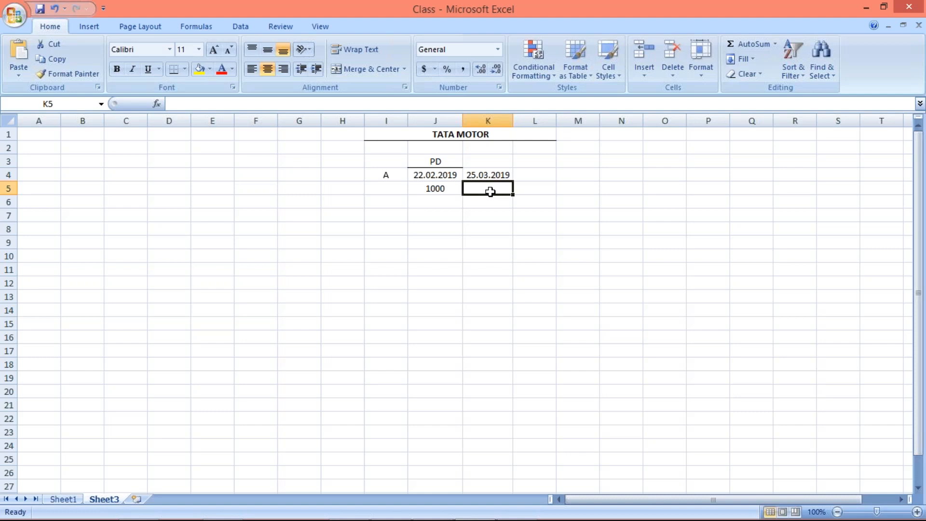
pyautogui.click(382, 174)
pyautogui.click(434, 190)
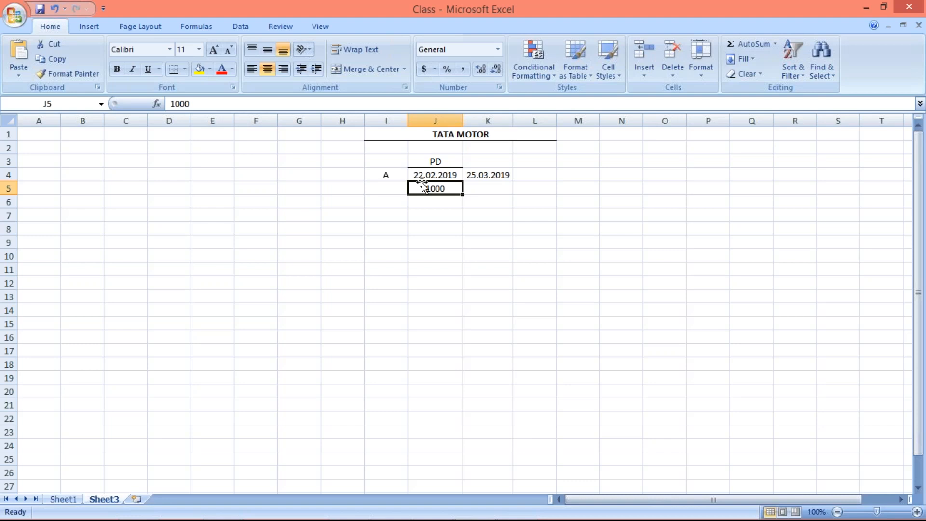
pyautogui.click(430, 228)
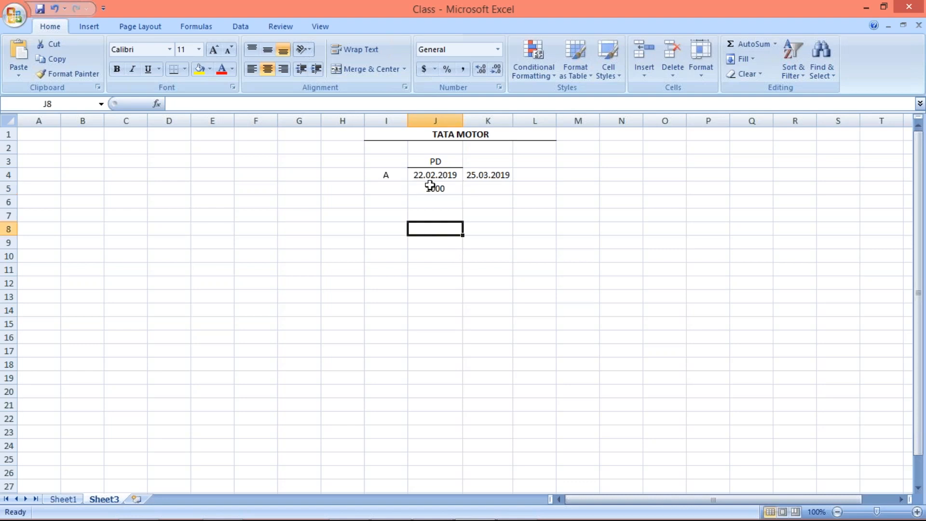
pyautogui.click(430, 176)
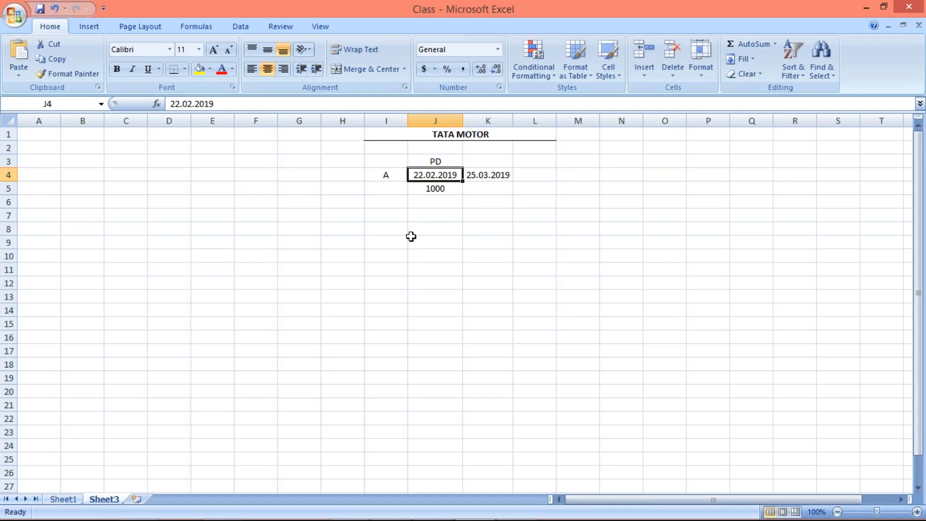
# Examine the two dates in row 4 and the amount entered below the first date.
pyautogui.click(424, 192)
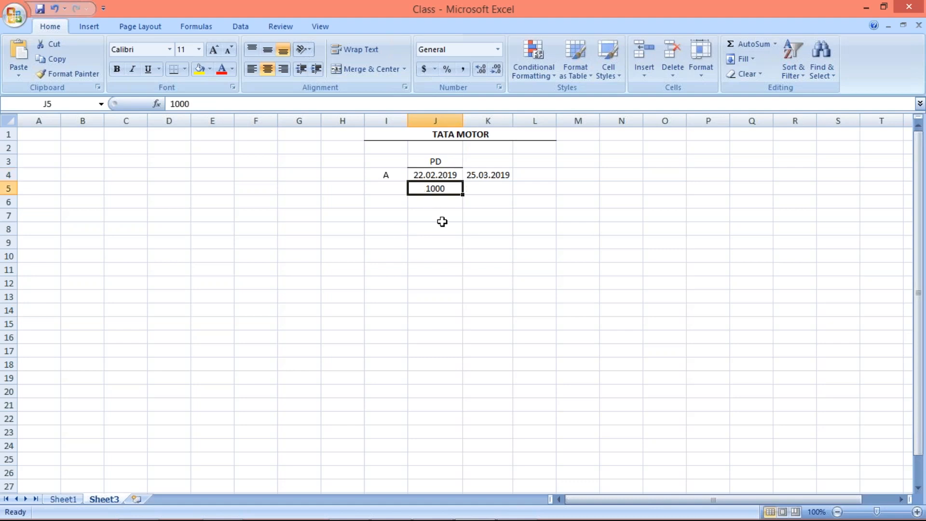
pyautogui.click(483, 190)
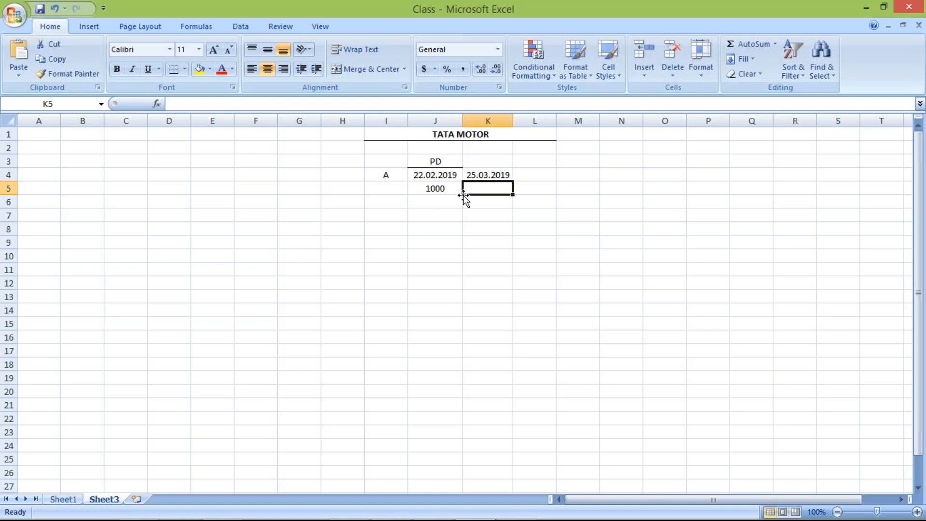
pyautogui.click(477, 174)
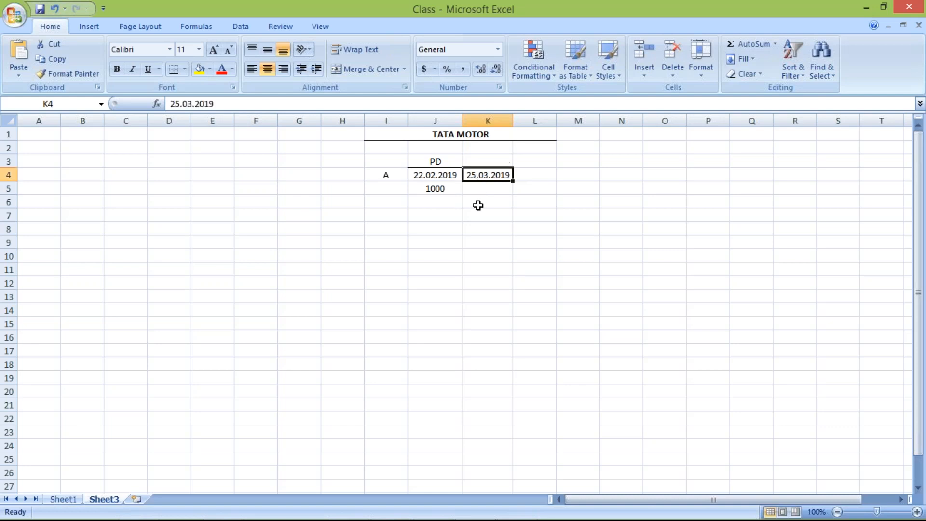
pyautogui.click(421, 190)
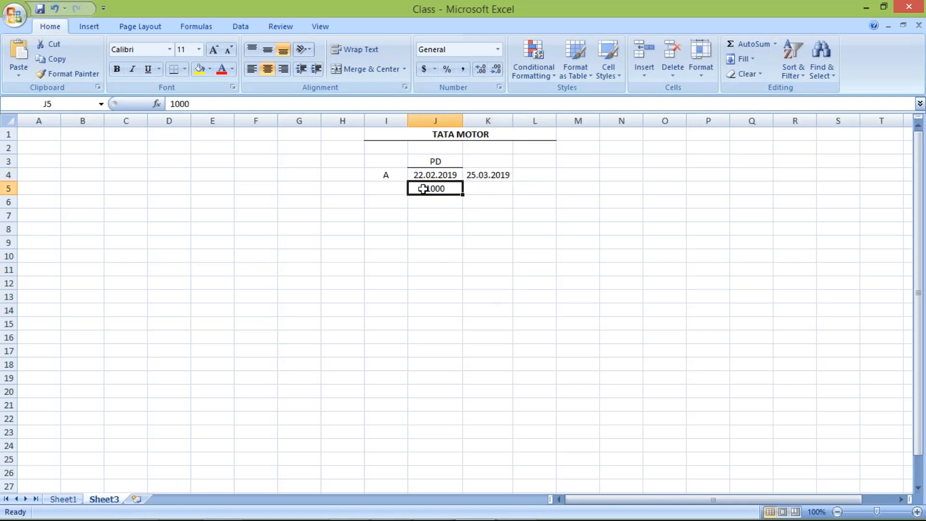
pyautogui.click(432, 233)
pyautogui.click(427, 190)
pyautogui.click(428, 174)
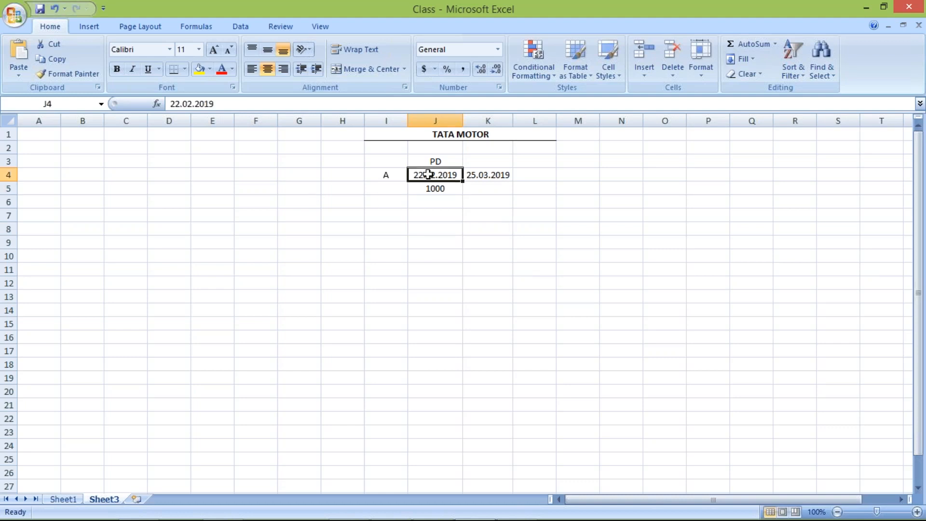
pyautogui.click(437, 188)
pyautogui.click(494, 188)
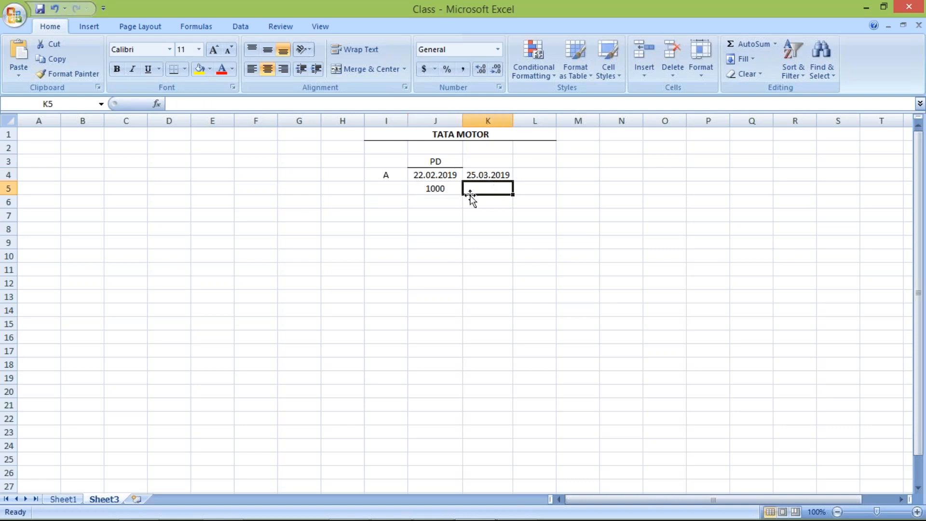
# Clear the amount in cell J5 and enter 2000 in cell J6 instead.
pyautogui.click(438, 188)
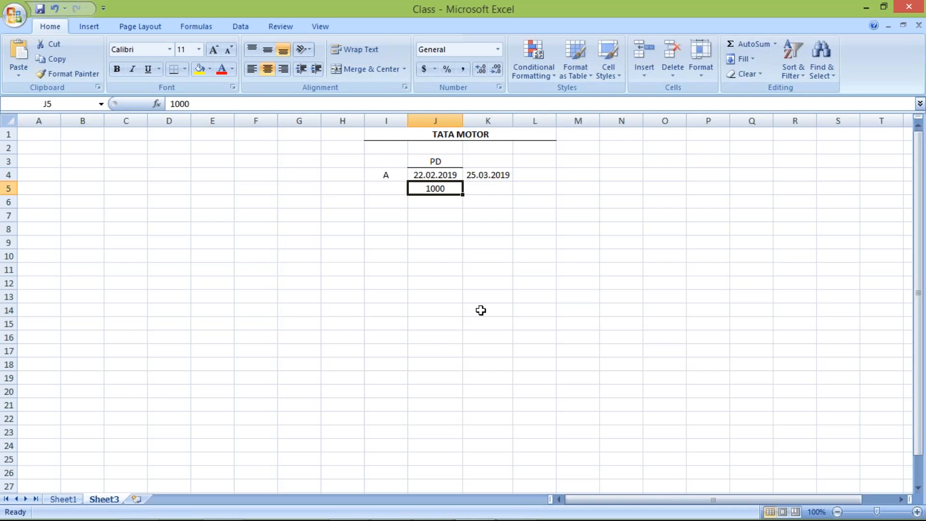
pyautogui.press('Delete')
pyautogui.click(430, 202)
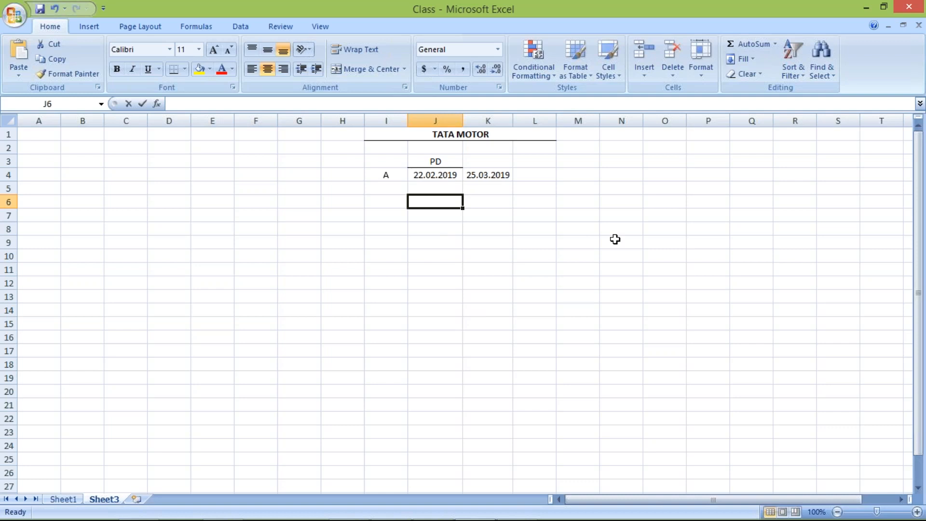
pyautogui.write('2000')
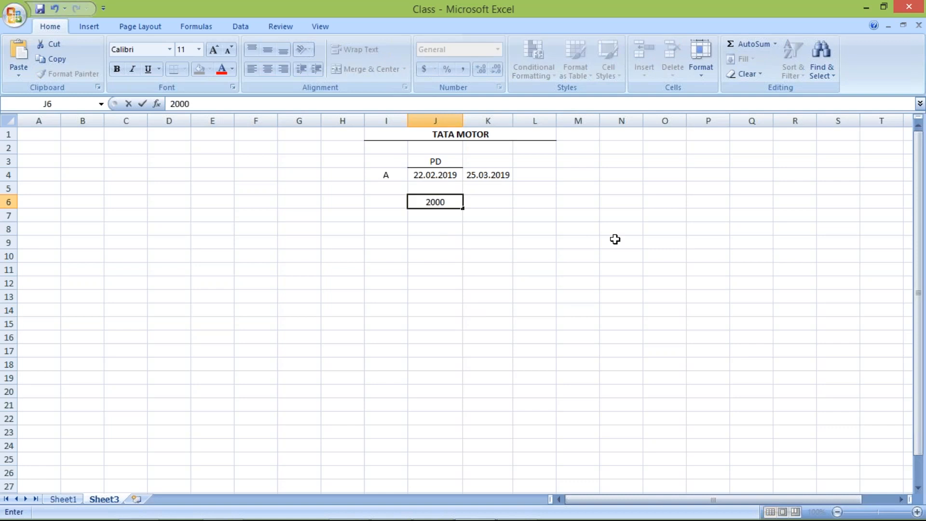
pyautogui.press('Return')
# Enter the amounts 4000, 1500 and 2500 in cells J7 to J9, below the 2000.
pyautogui.write('4000')
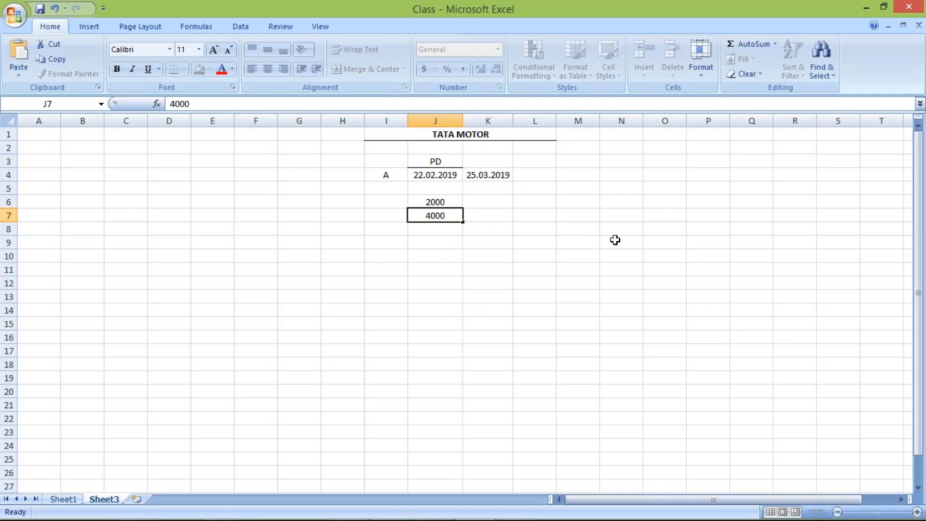
pyautogui.press('Return')
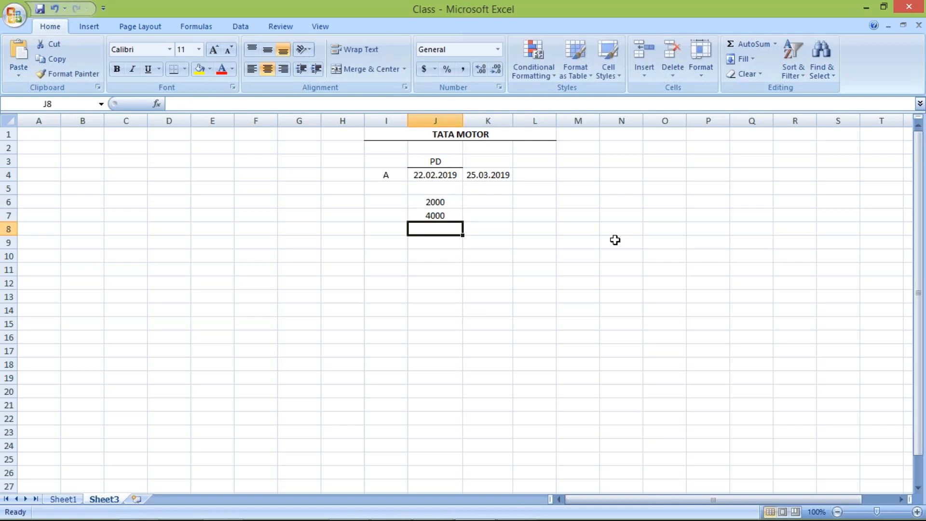
pyautogui.write('1')
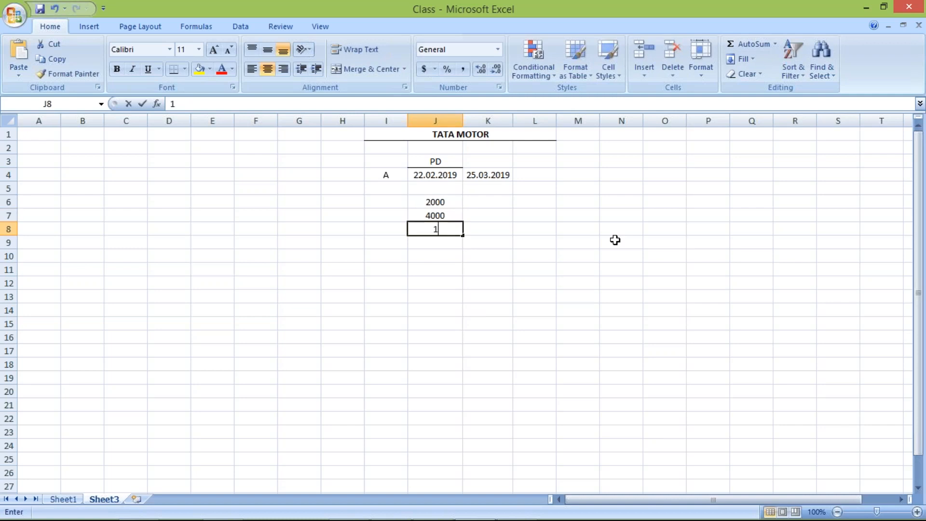
pyautogui.write('500')
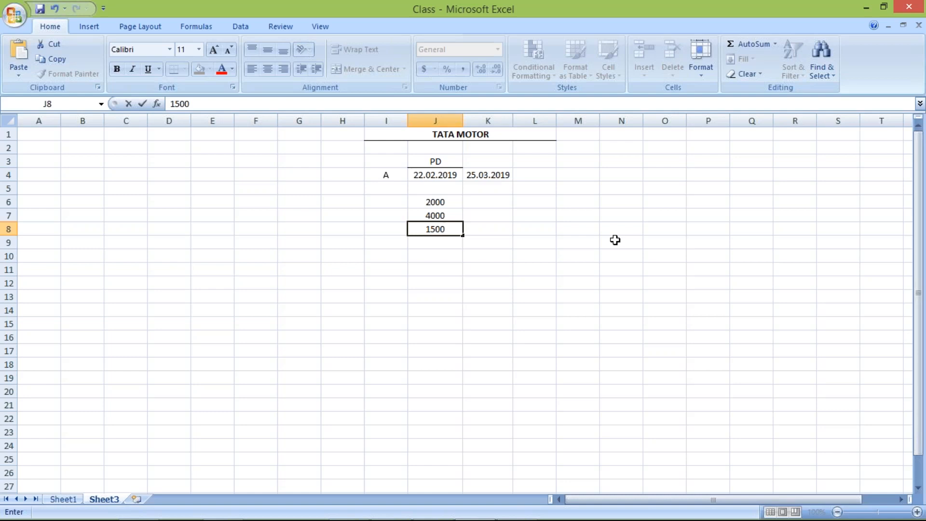
pyautogui.press('Return')
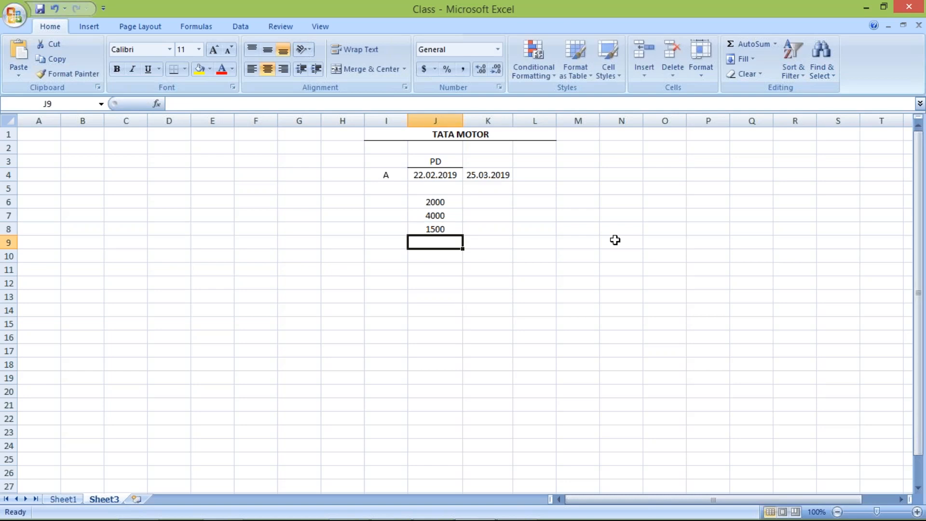
pyautogui.write('2500')
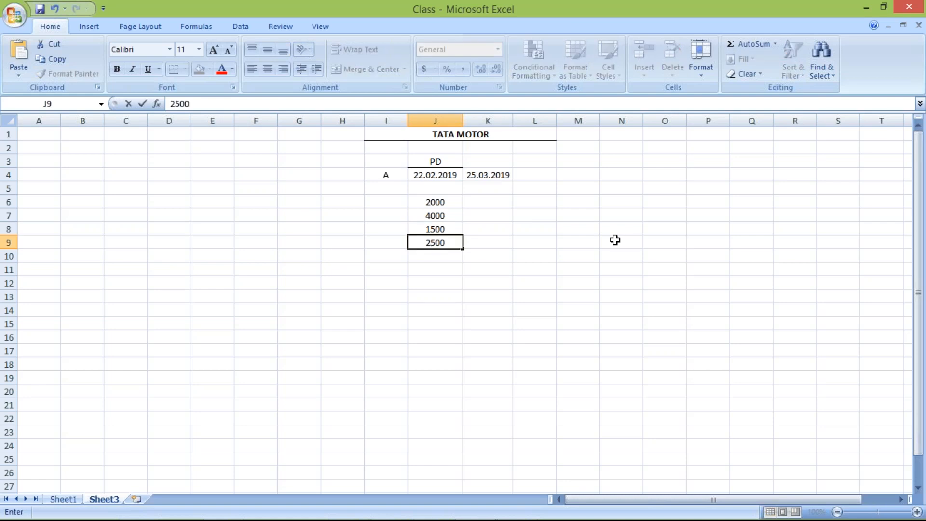
pyautogui.press('Return')
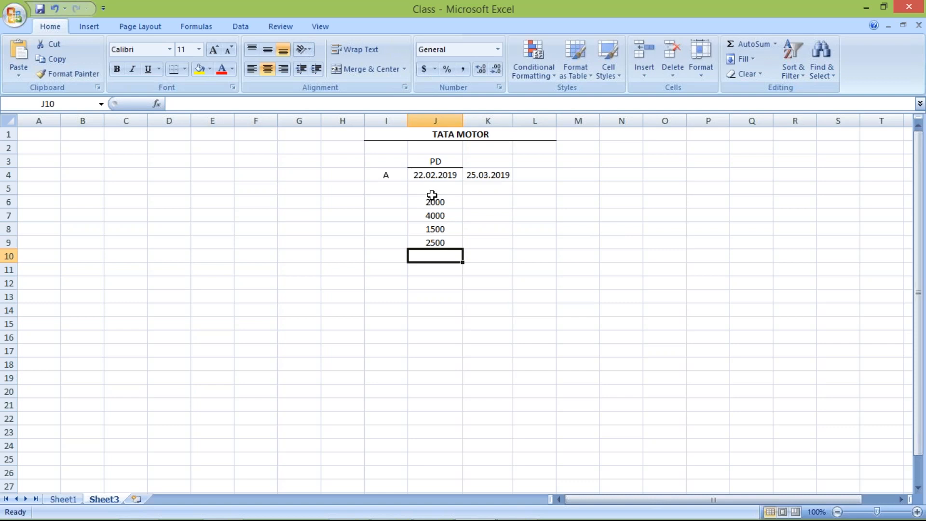
pyautogui.moveTo(441, 202); pyautogui.dragTo(454, 243)
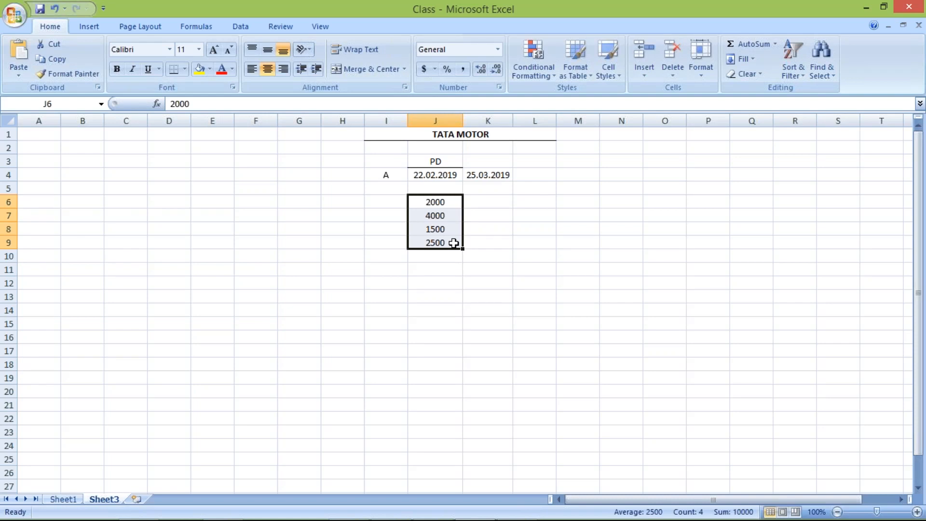
pyautogui.click(500, 222)
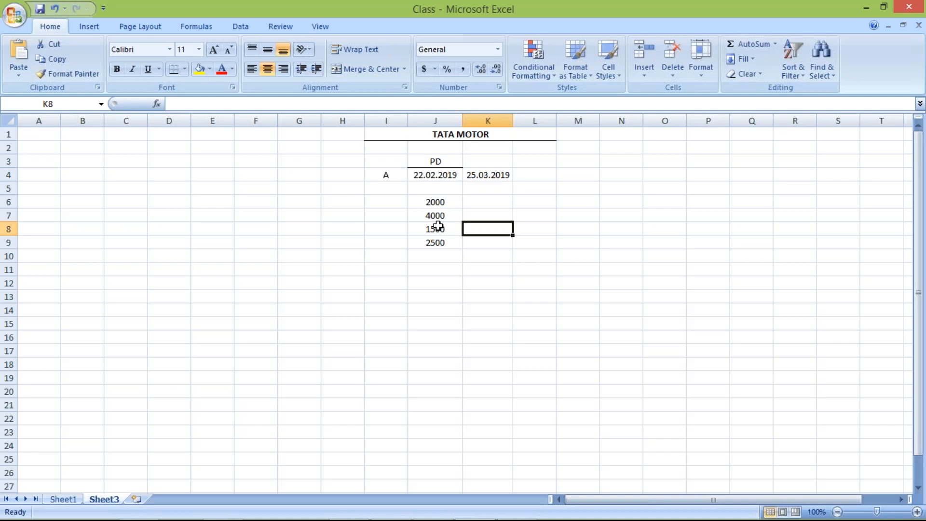
pyautogui.click(393, 175)
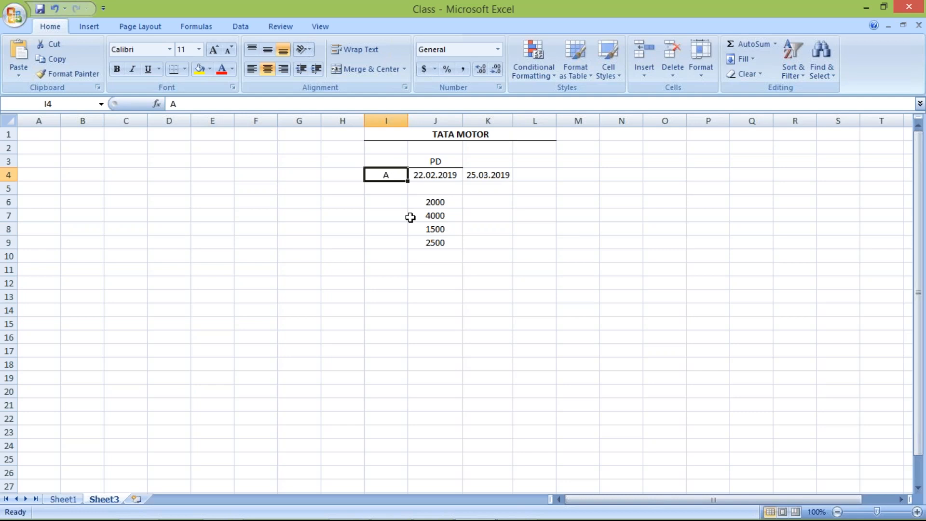
pyautogui.click(431, 251)
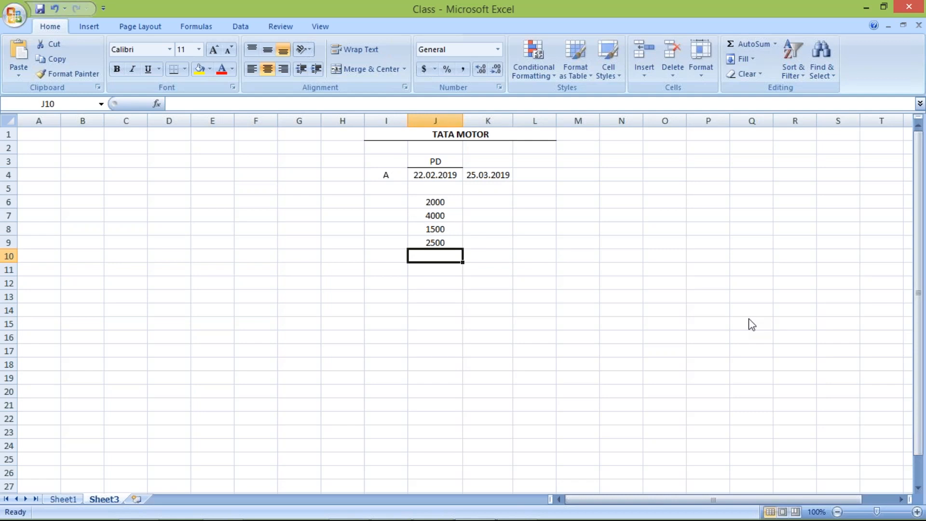
pyautogui.write('=')
pyautogui.write('1000')
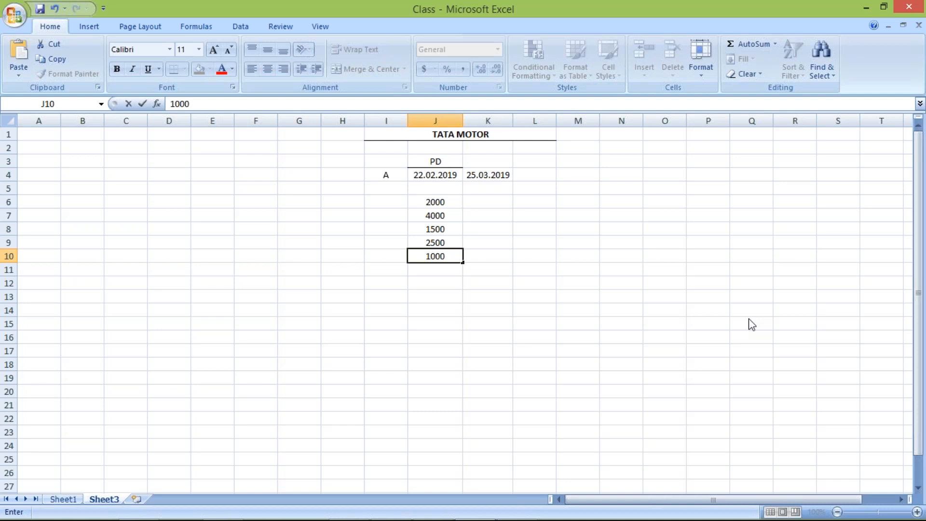
pyautogui.press('Return')
pyautogui.click(420, 256)
pyautogui.press('Delete')
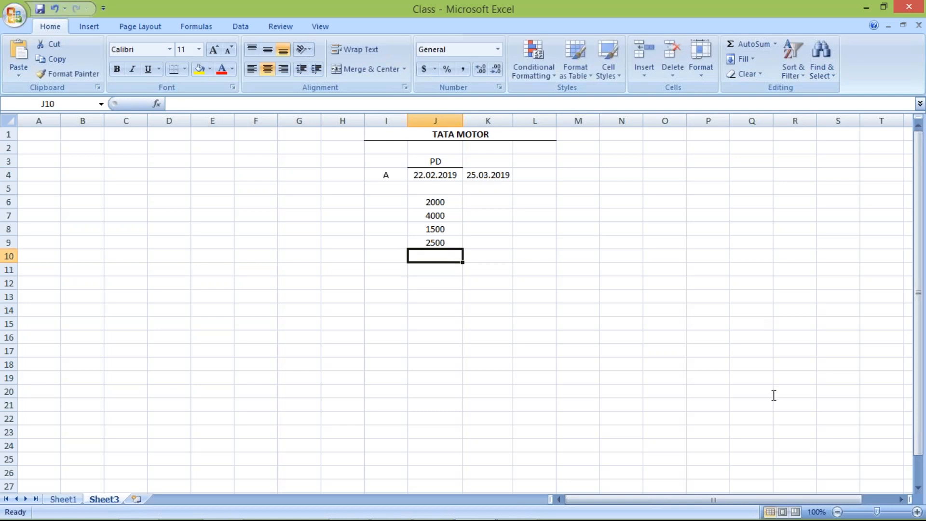
# Review the four amounts in cells J6 to J9, individually and as a selected range.
pyautogui.moveTo(434, 202); pyautogui.dragTo(437, 244)
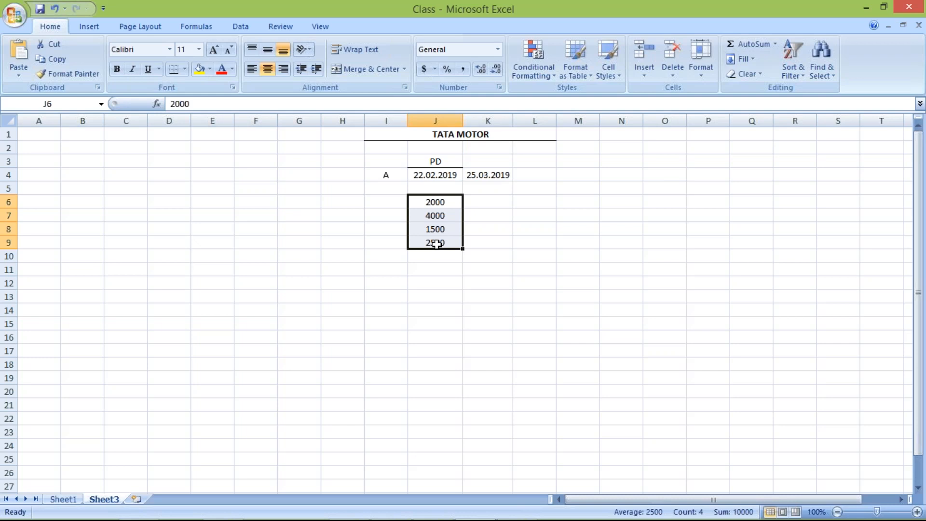
pyautogui.click(439, 199)
pyautogui.click(448, 216)
pyautogui.click(451, 229)
pyautogui.click(450, 243)
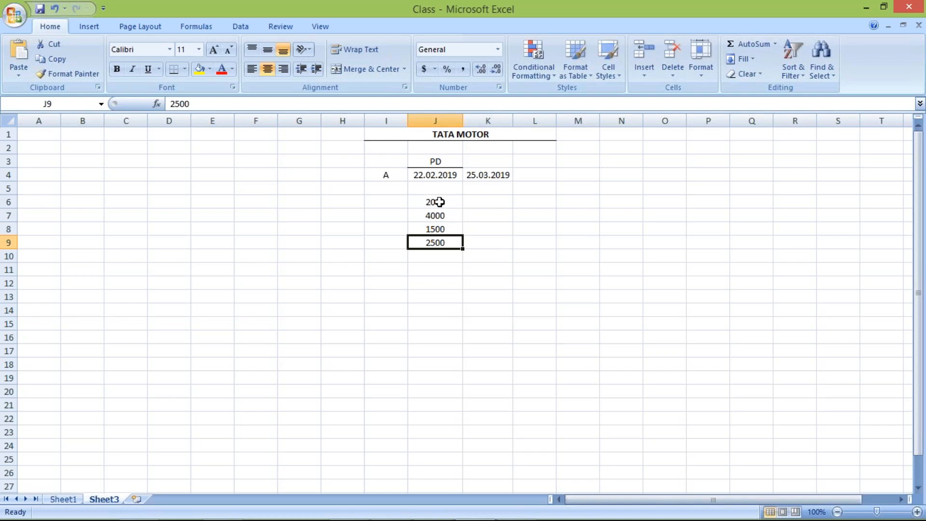
pyautogui.click(436, 201)
pyautogui.keyDown('shift'); pyautogui.click(437, 241); pyautogui.keyUp('shift')
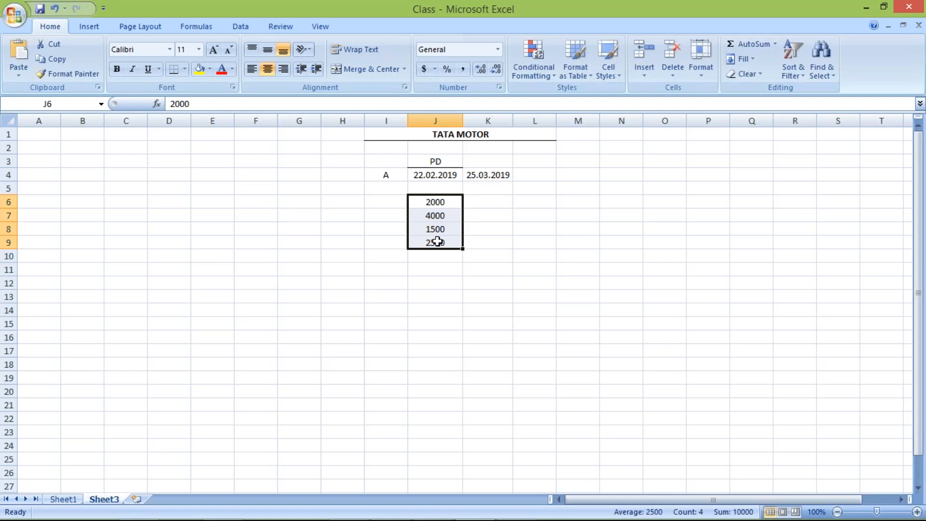
pyautogui.click(440, 203)
pyautogui.moveTo(440, 203); pyautogui.dragTo(442, 243)
pyautogui.click(440, 205)
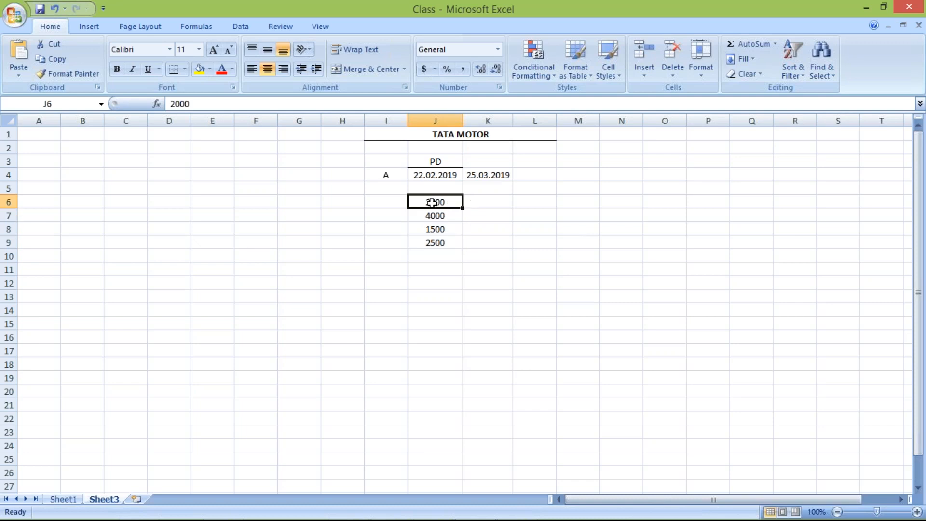
# Move the date 25.03.2019 from cell K4 to cell L4.
pyautogui.click(480, 175)
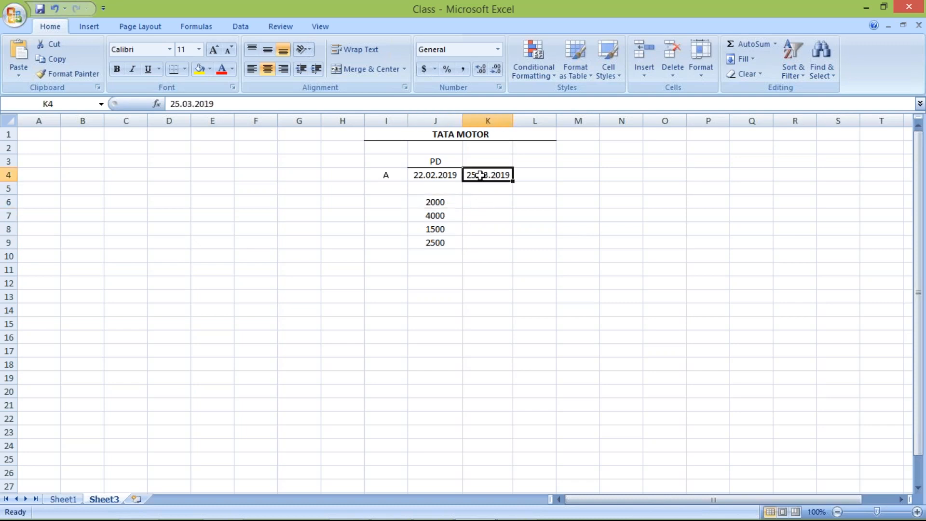
pyautogui.hotkey('ctrl', 'c')
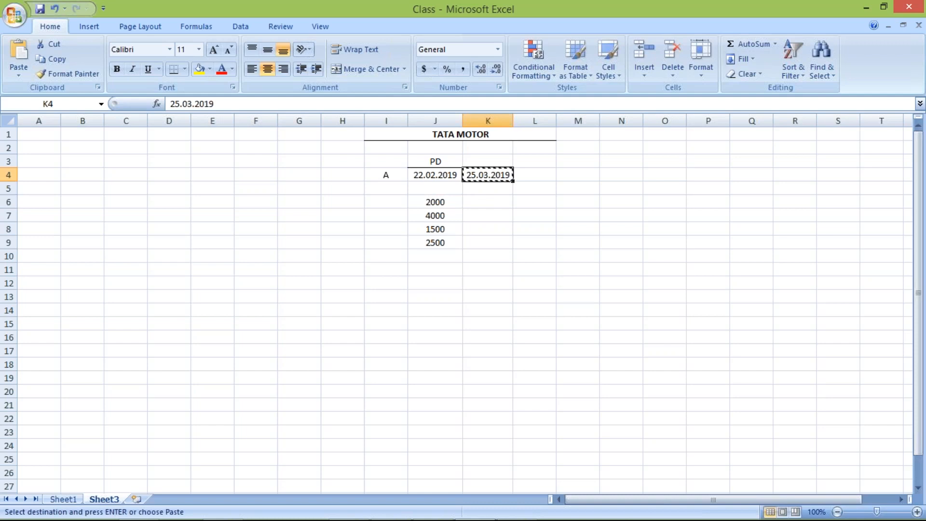
pyautogui.click(538, 176)
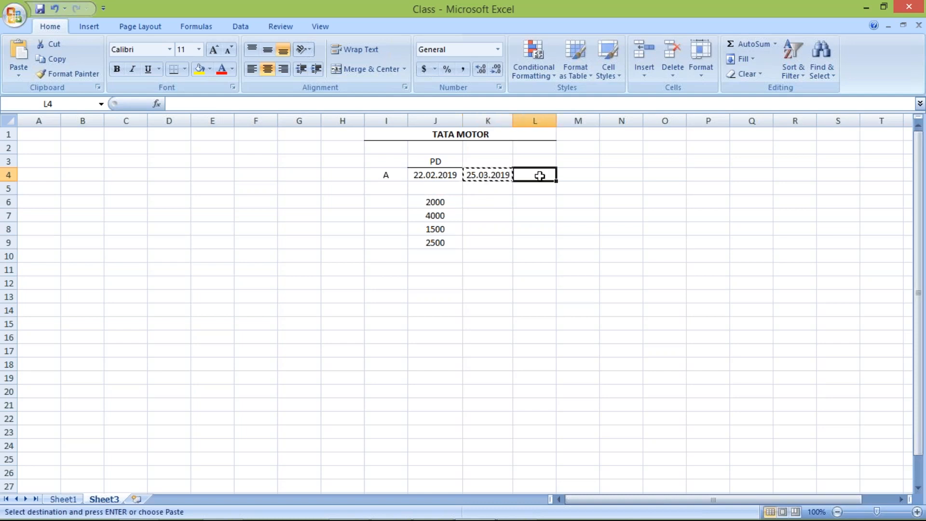
pyautogui.hotkey('ctrl', 'v')
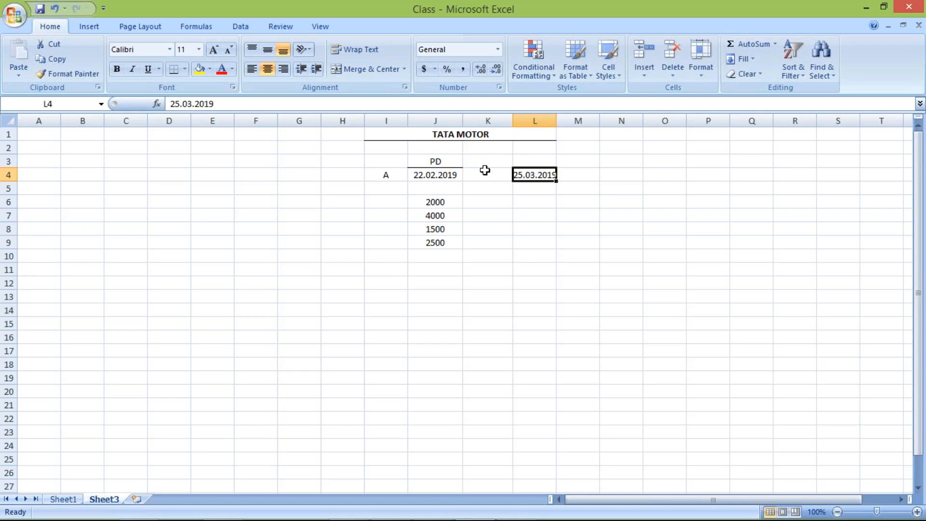
# Enter the amounts 200, 400, 150 and 250 in cells K6 to K9, beside the existing amounts.
pyautogui.click(483, 206)
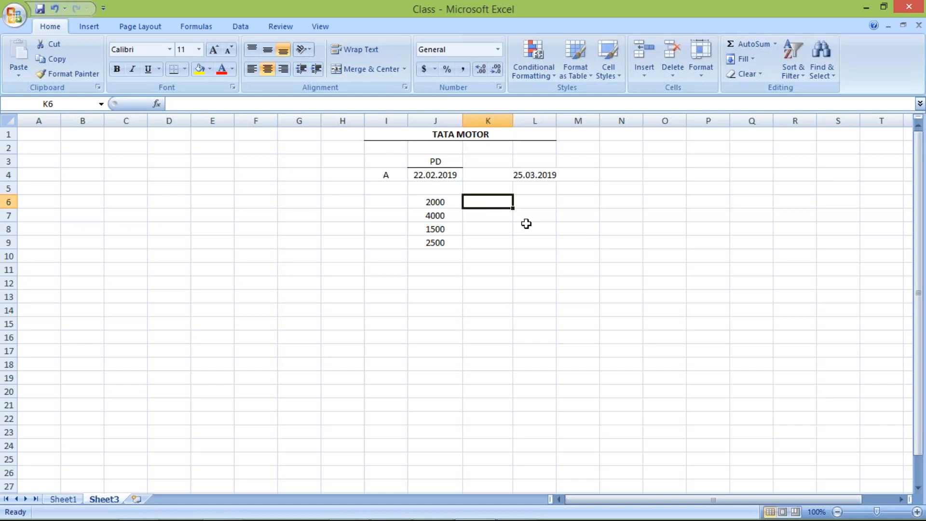
pyautogui.write('200')
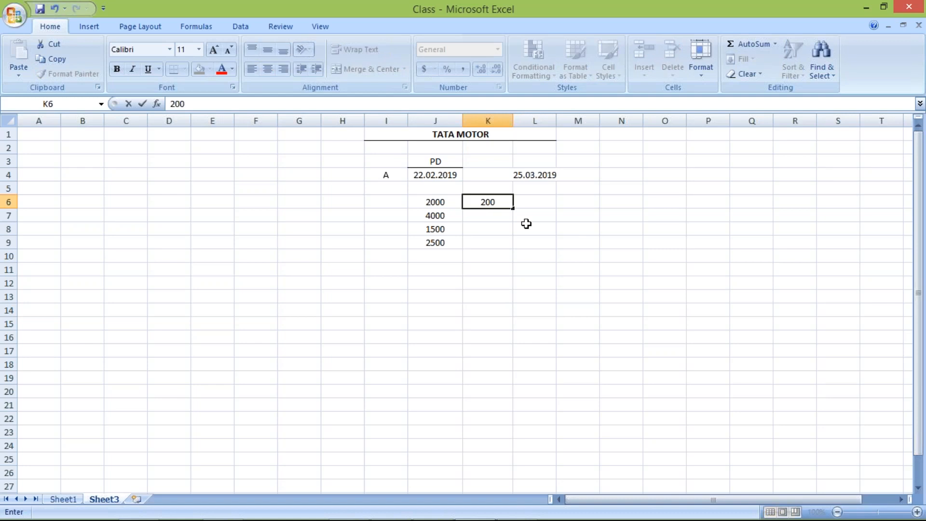
pyautogui.press('Return')
pyautogui.write('4')
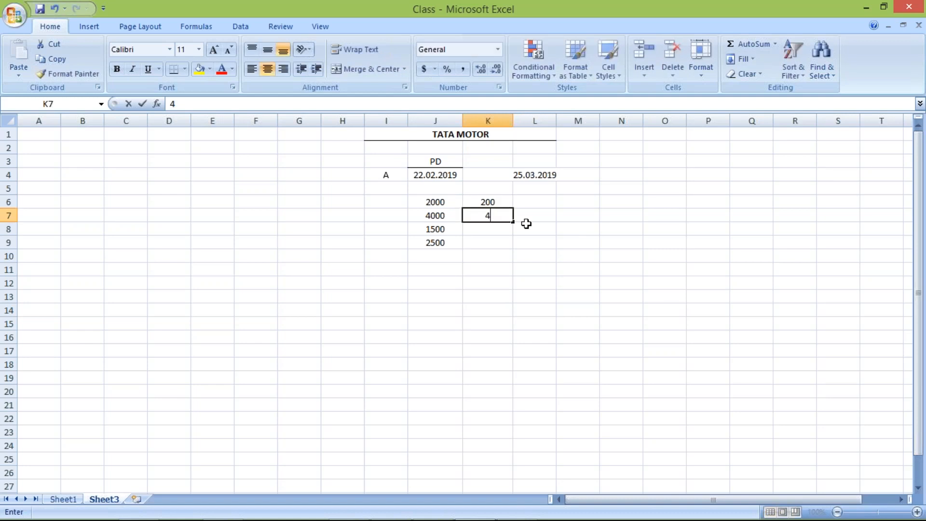
pyautogui.write('00')
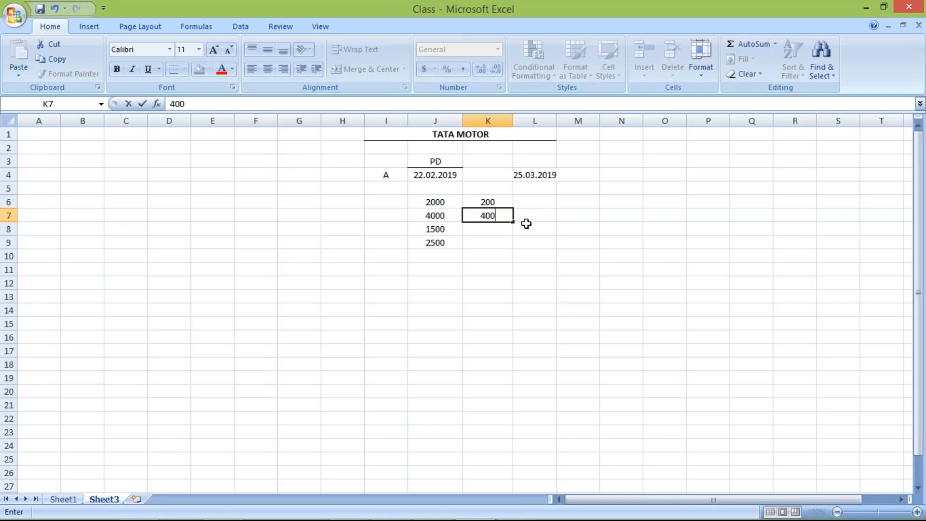
pyautogui.press('Return')
pyautogui.write('1')
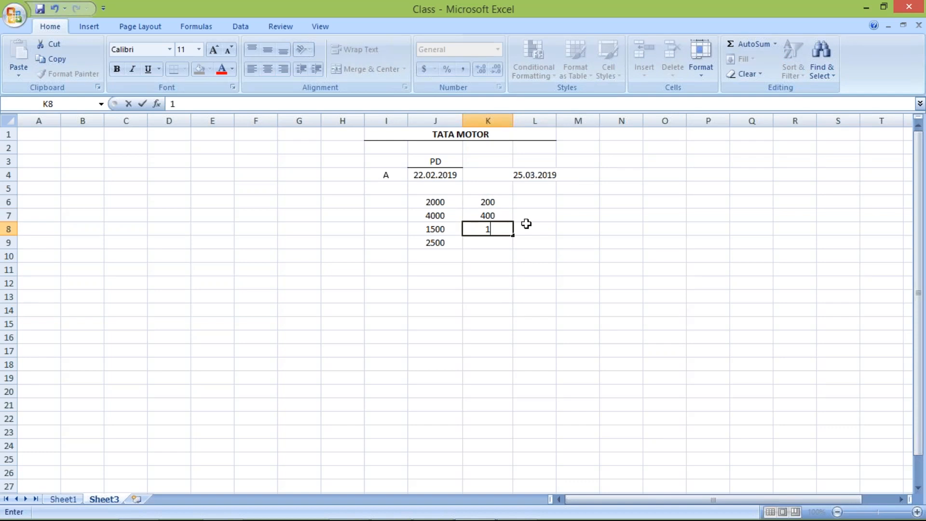
pyautogui.write('50')
pyautogui.press('Return')
pyautogui.write('2')
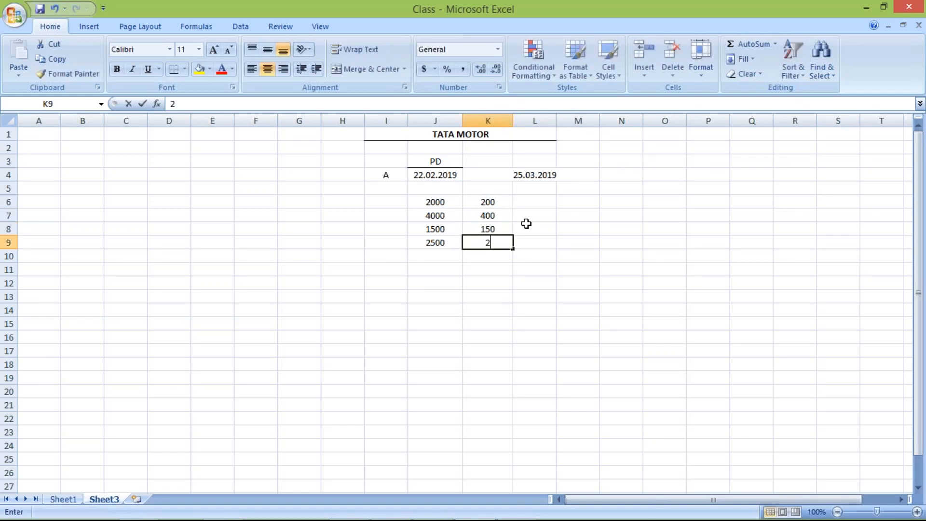
pyautogui.write('50')
pyautogui.press('Return')
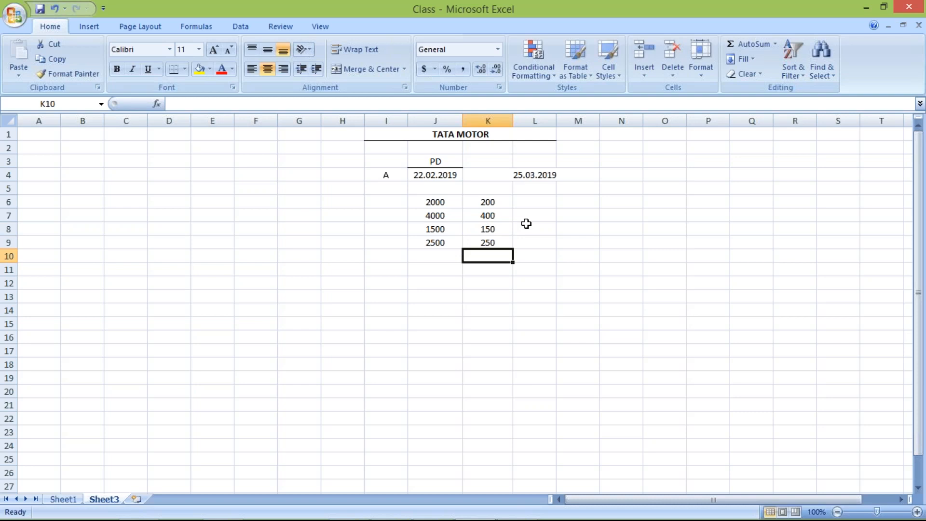
# Review the amounts in cells K6 to K9, both individually and as a selected range.
pyautogui.click(492, 199)
pyautogui.moveTo(488, 240); pyautogui.dragTo(486, 242)
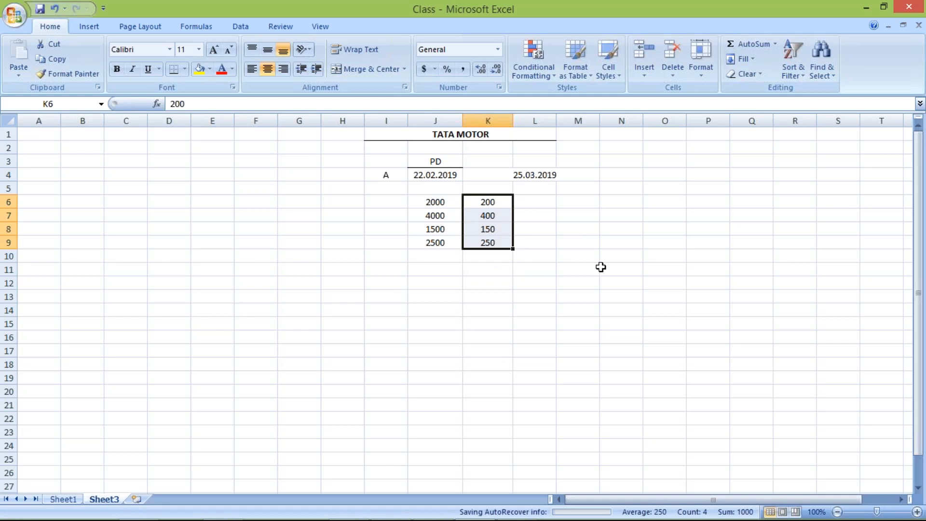
pyautogui.click(502, 256)
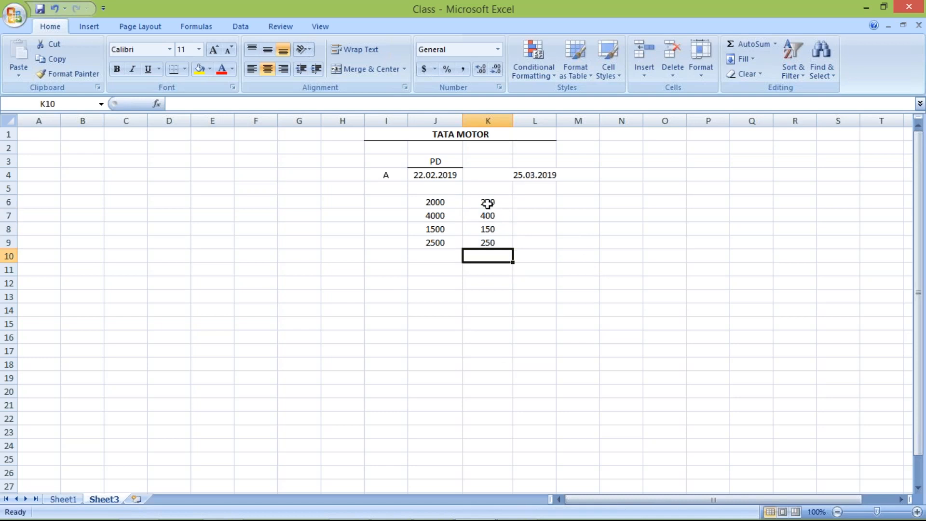
pyautogui.moveTo(488, 203); pyautogui.dragTo(491, 244)
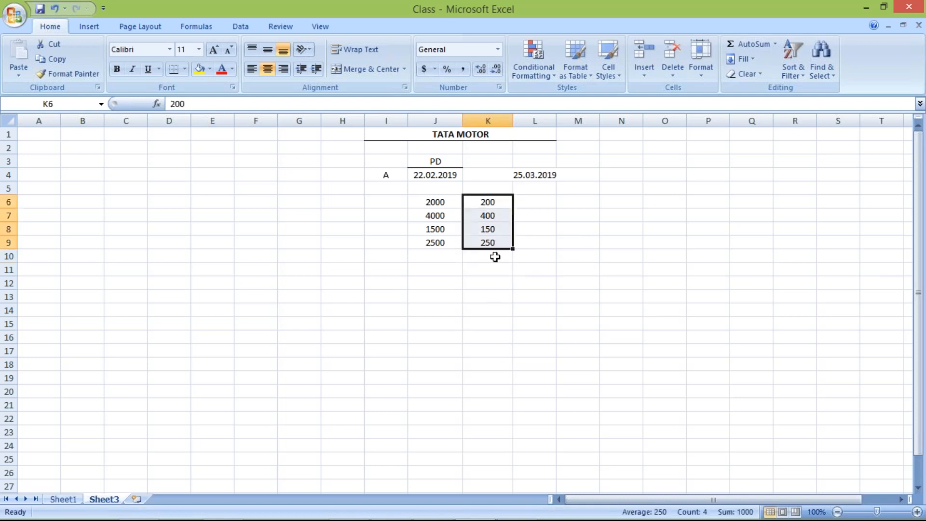
pyautogui.click(493, 203)
pyautogui.click(490, 215)
pyautogui.click(490, 229)
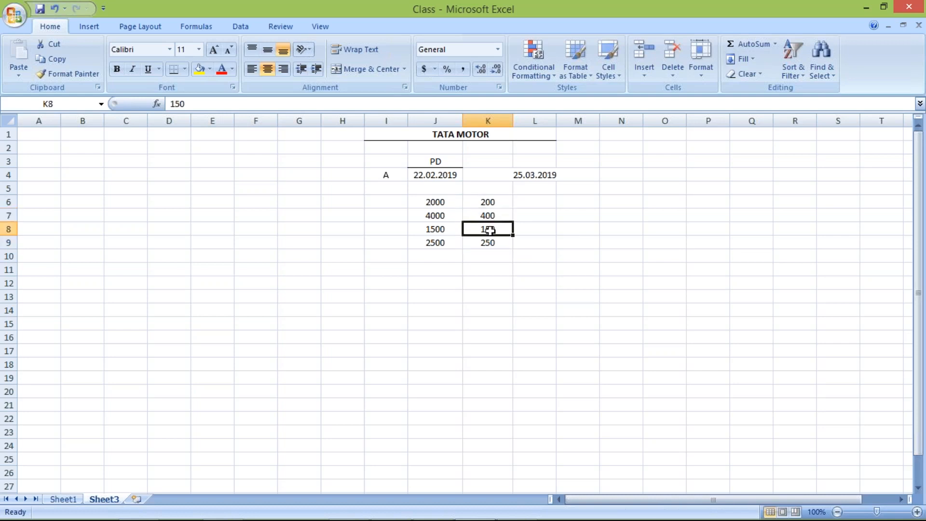
pyautogui.click(496, 245)
pyautogui.click(485, 200)
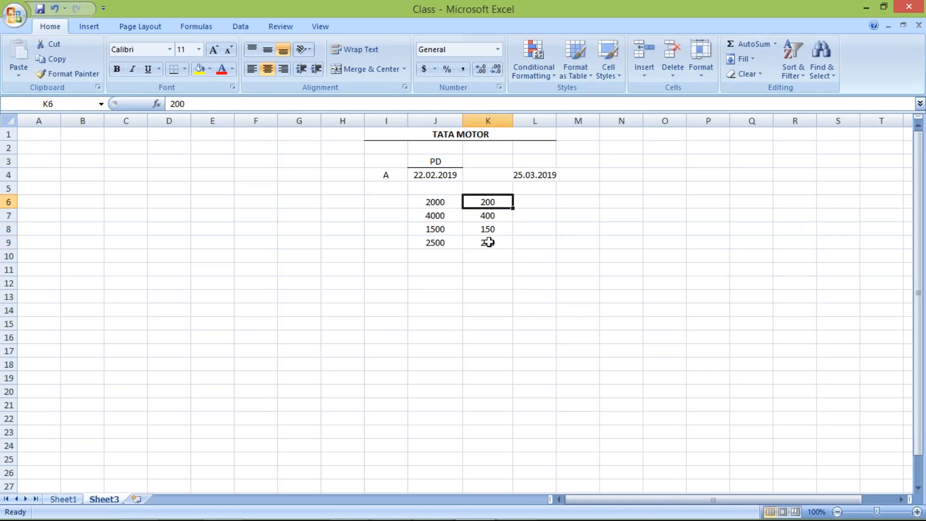
pyautogui.keyDown('shift'); pyautogui.click(486, 242); pyautogui.keyUp('shift')
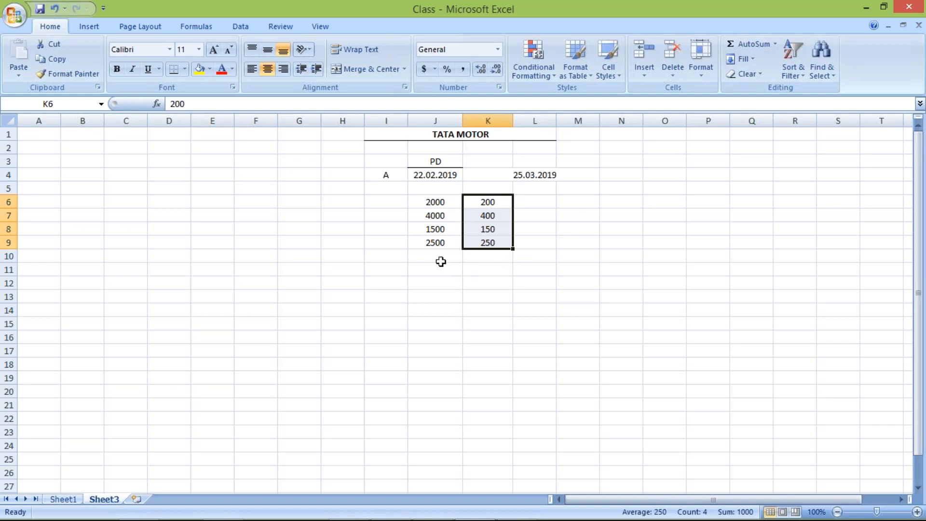
# Add another pair of amounts in row 10, with 1000 in cell J10 and 100 in cell K10.
pyautogui.click(434, 257)
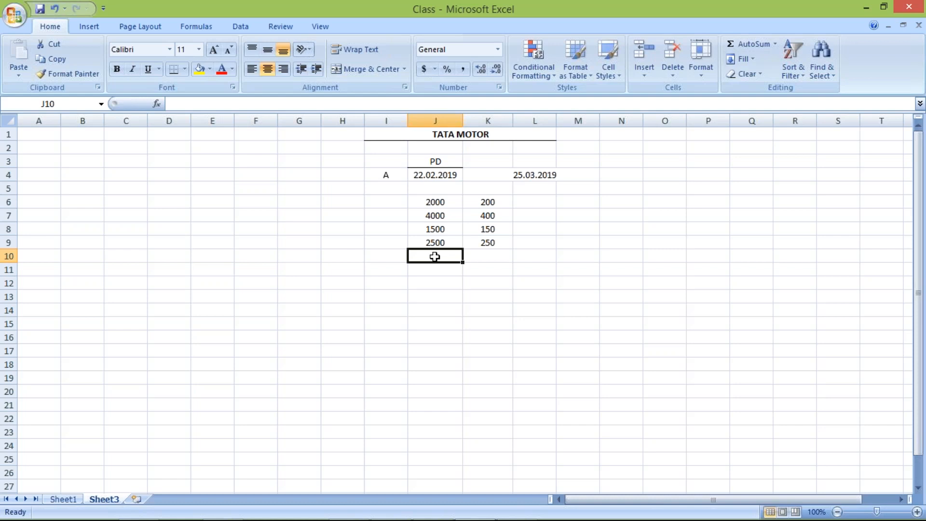
pyautogui.write('=1000')
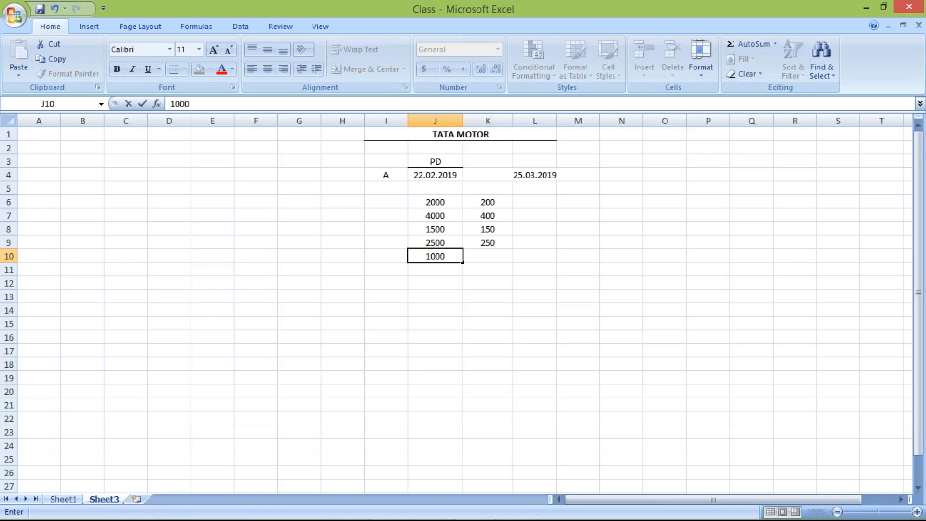
pyautogui.press('Return')
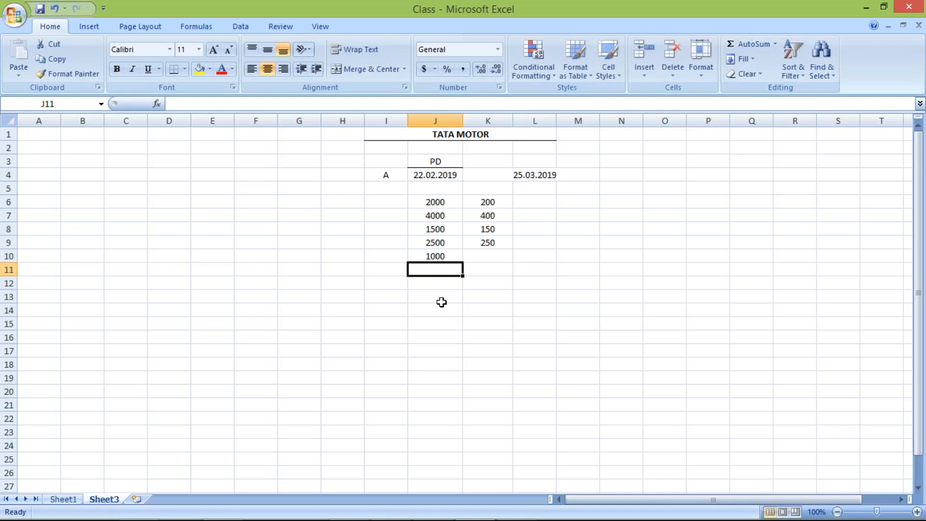
pyautogui.click(435, 255)
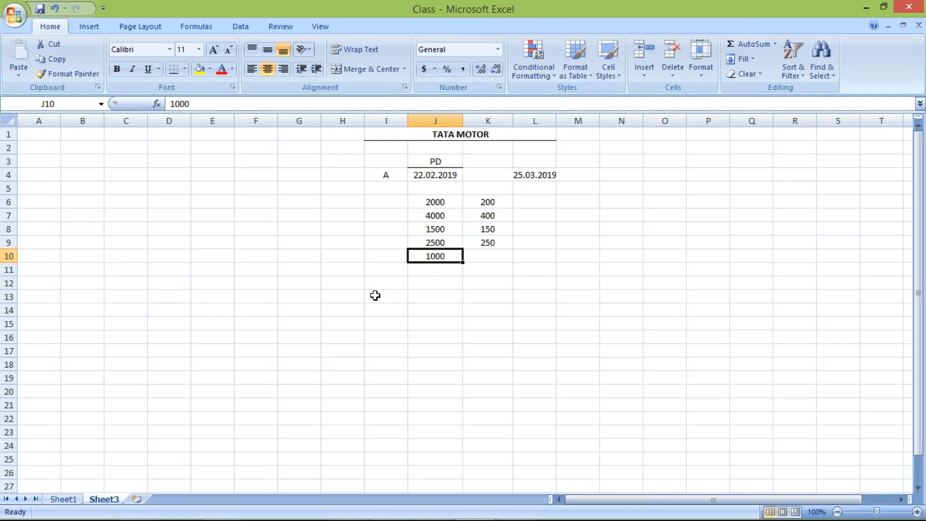
pyautogui.click(486, 257)
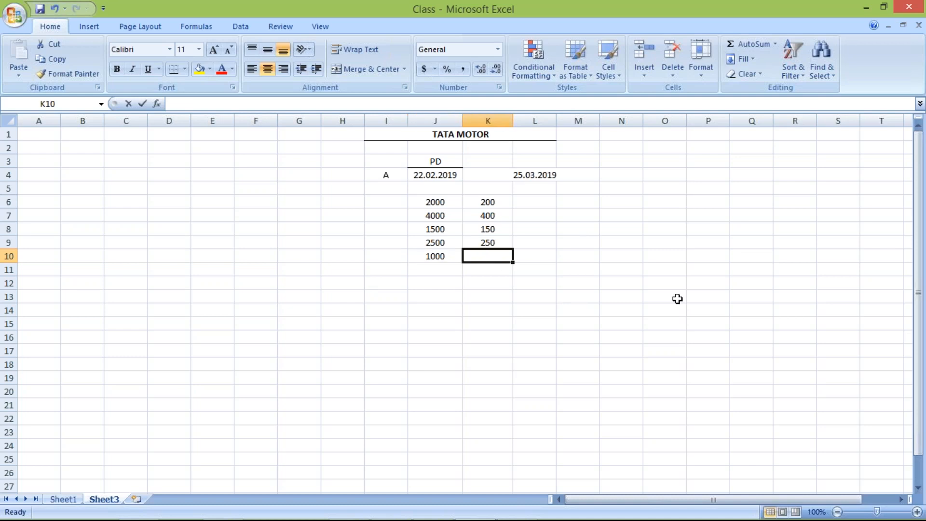
pyautogui.write('100')
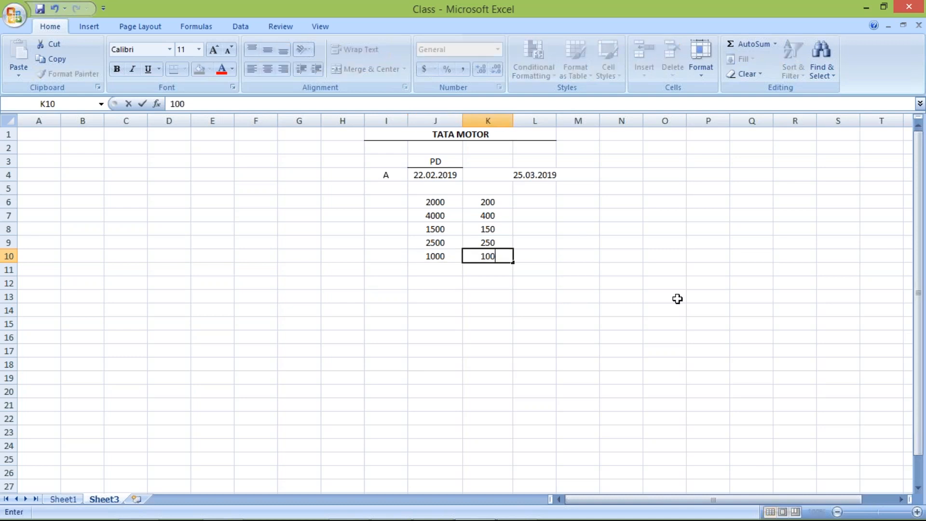
pyautogui.press('Return')
# Highlight cells J10 and K10 with a yellow fill.
pyautogui.click(429, 256)
pyautogui.keyDown('shift'); pyautogui.click(480, 259); pyautogui.keyUp('shift')
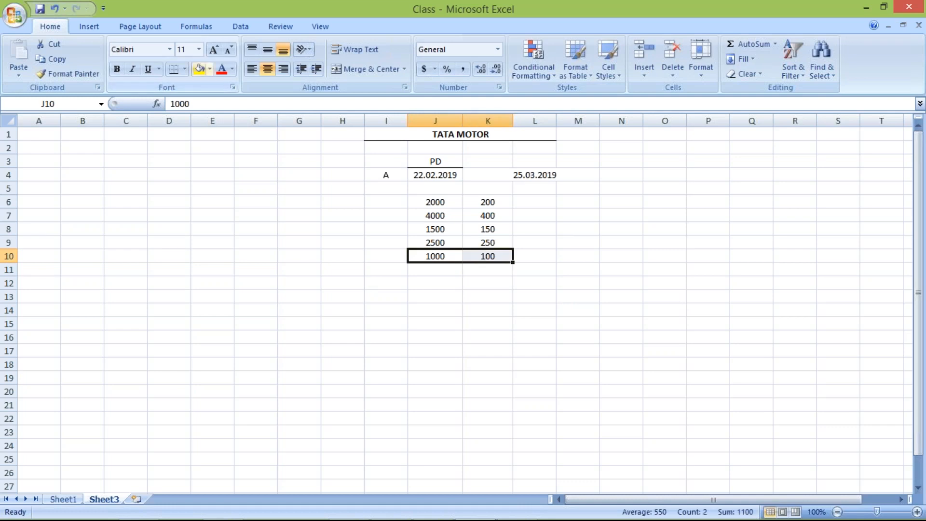
pyautogui.click(201, 71)
pyautogui.click(266, 252)
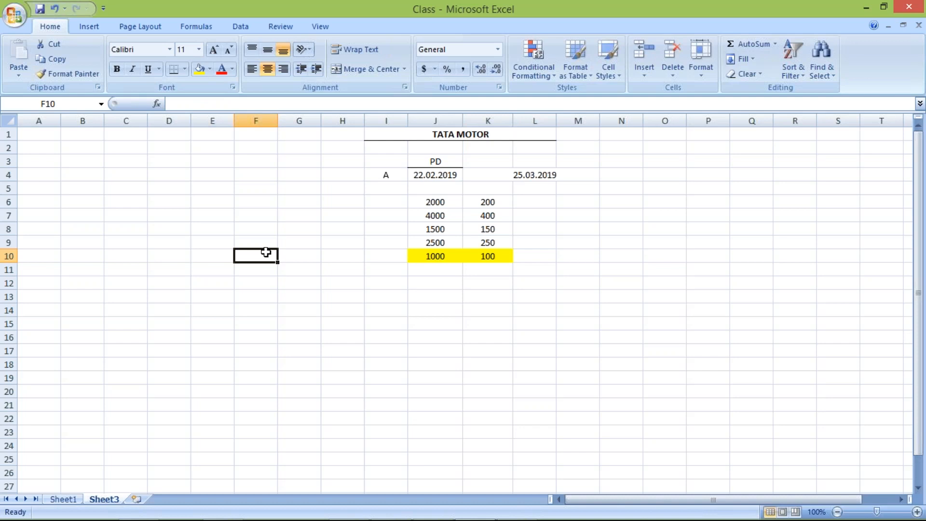
# Examine the amount columns J6 to J10 and K6 to K10, comparing the highlighted pair in row 10 with the amounts above.
pyautogui.click(477, 259)
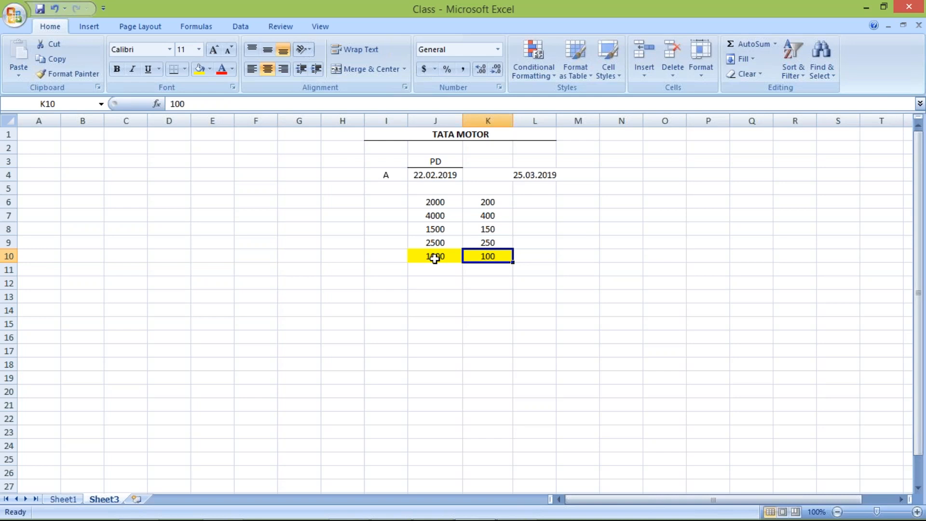
pyautogui.click(435, 259)
pyautogui.click(492, 258)
pyautogui.click(259, 273)
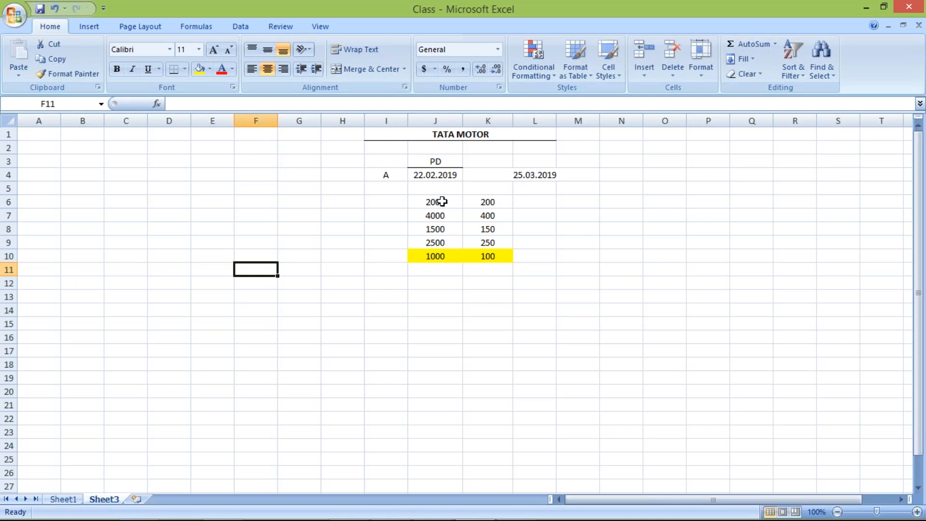
pyautogui.click(442, 202)
pyautogui.moveTo(444, 228); pyautogui.dragTo(441, 256)
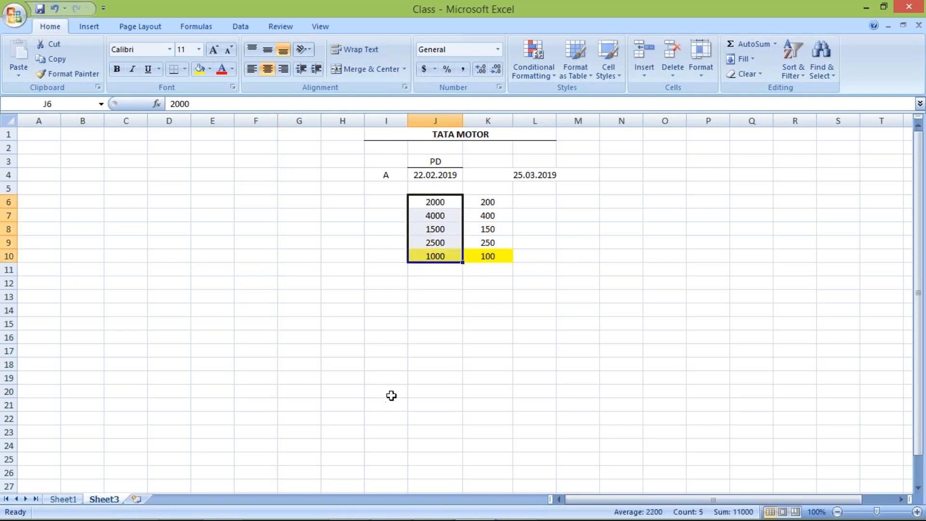
pyautogui.click(417, 340)
pyautogui.click(488, 202)
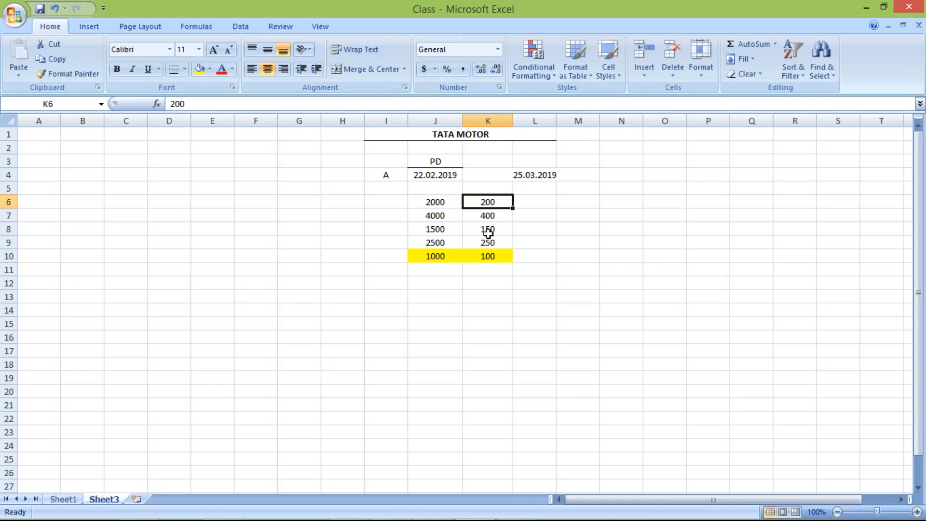
pyautogui.moveTo(488, 233); pyautogui.dragTo(486, 257)
pyautogui.click(358, 295)
pyautogui.moveTo(488, 202); pyautogui.dragTo(500, 243)
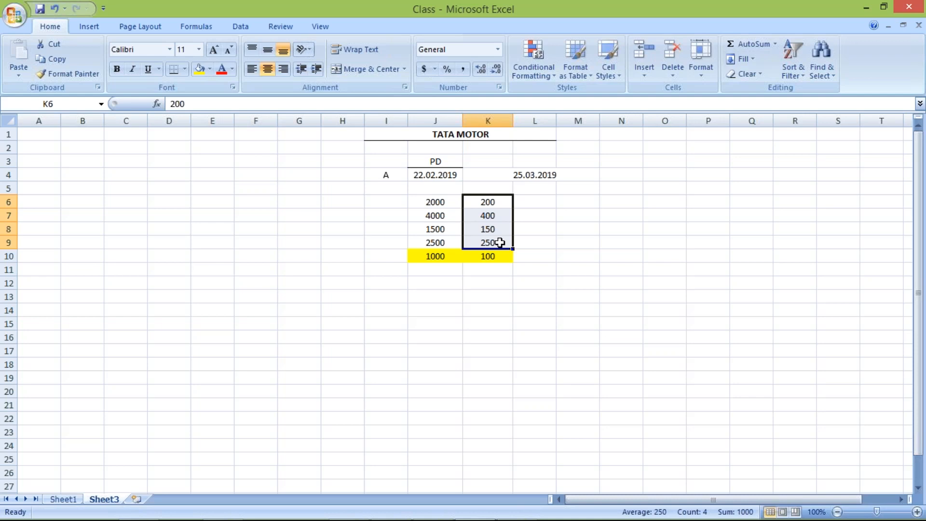
pyautogui.click(473, 292)
pyautogui.click(431, 259)
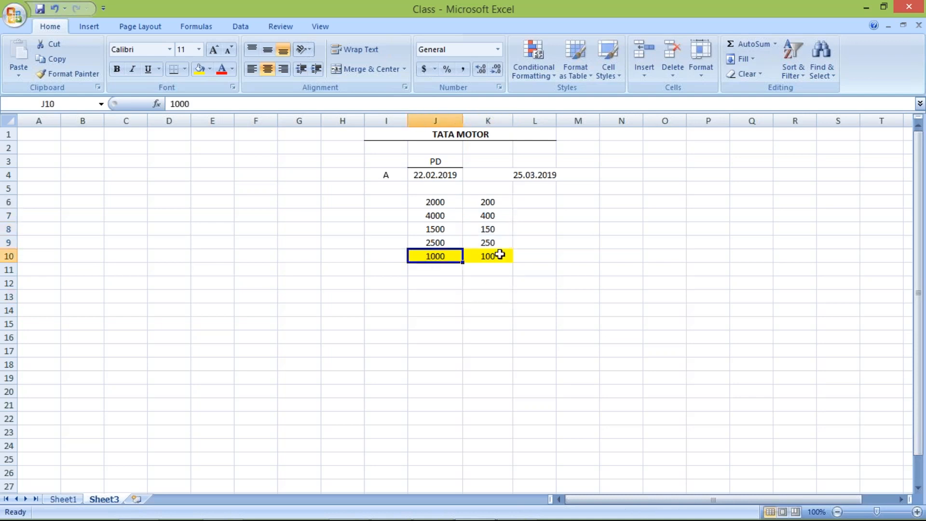
pyautogui.keyDown('shift'); pyautogui.click(500, 255); pyautogui.keyUp('shift')
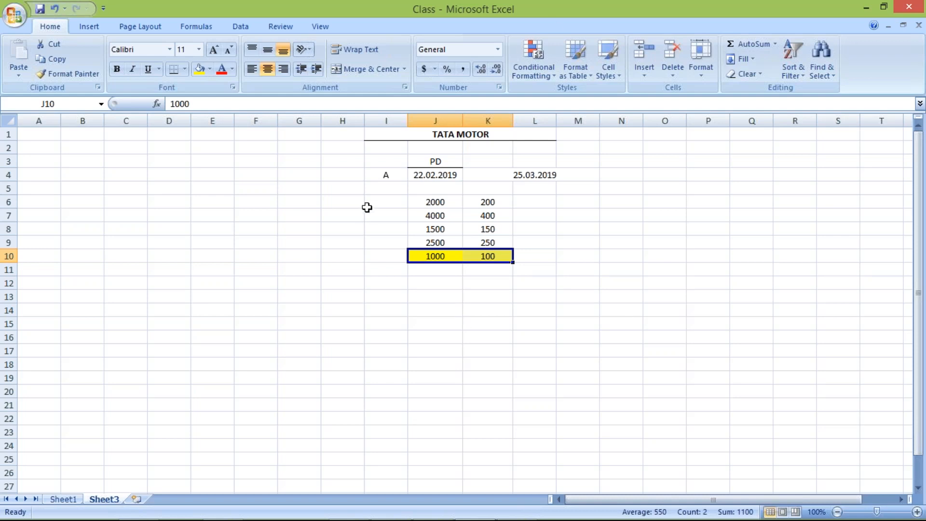
# Review the label A in cell I4 and the two dates in cells J4 and L4.
pyautogui.click(381, 176)
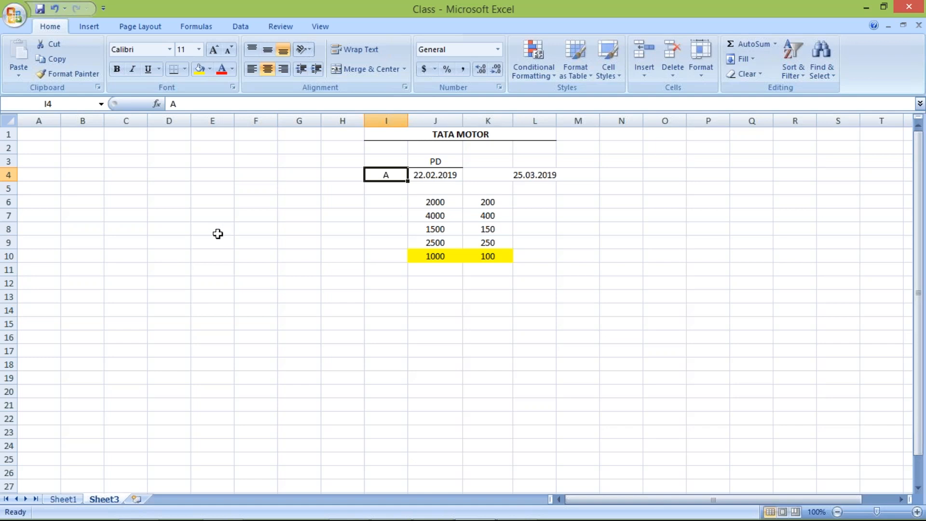
pyautogui.click(82, 147)
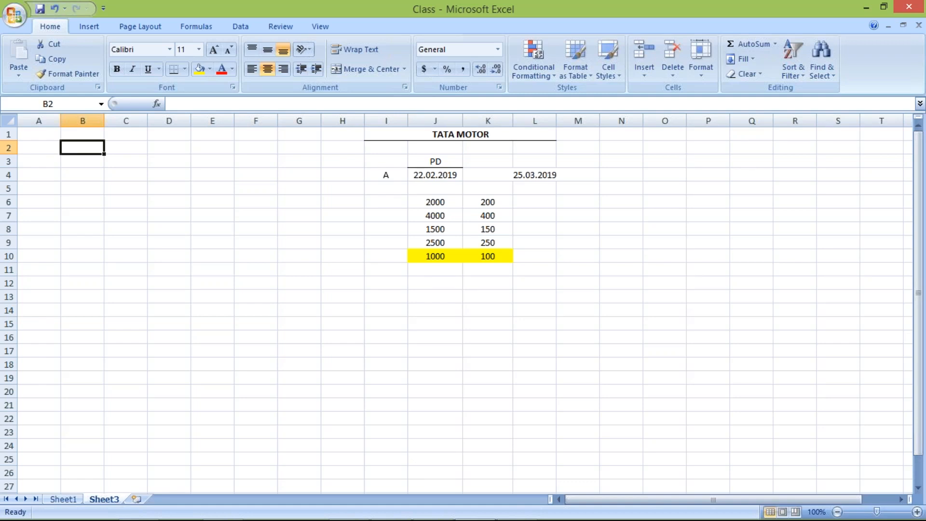
pyautogui.click(432, 175)
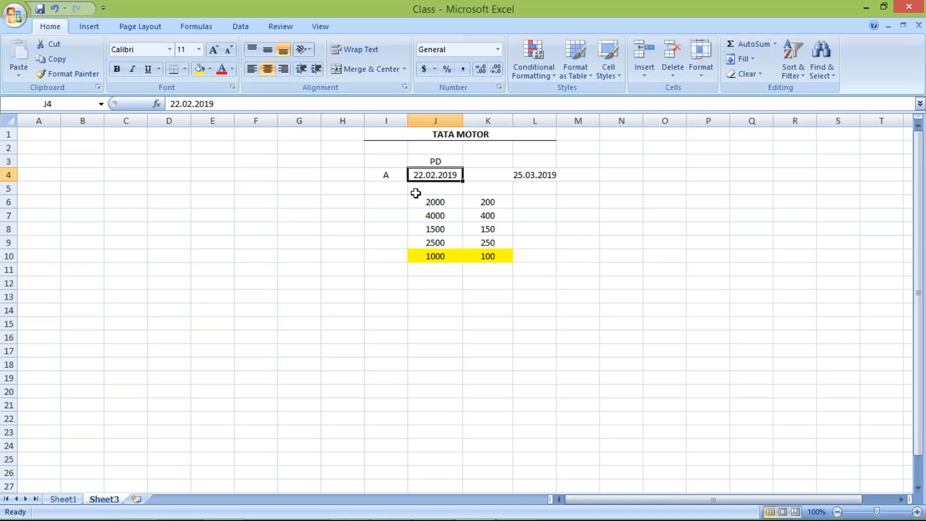
pyautogui.click(533, 173)
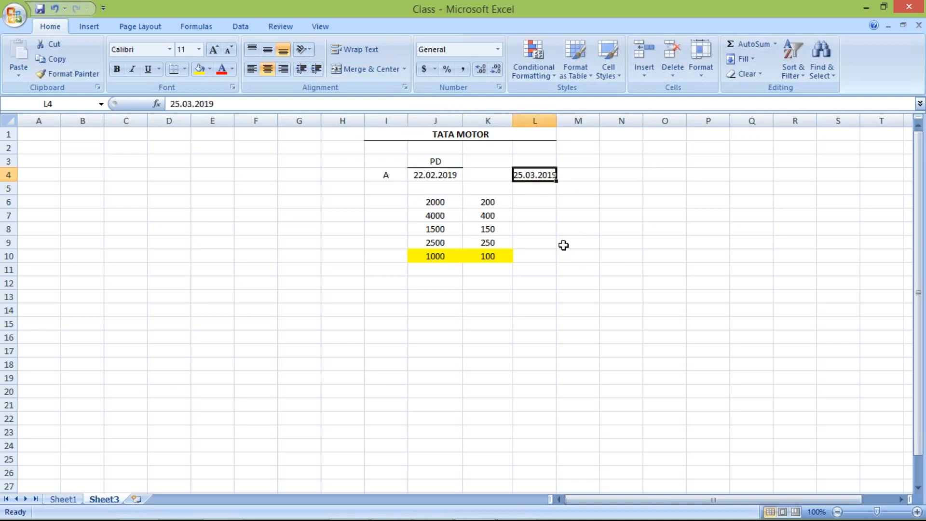
pyautogui.click(385, 173)
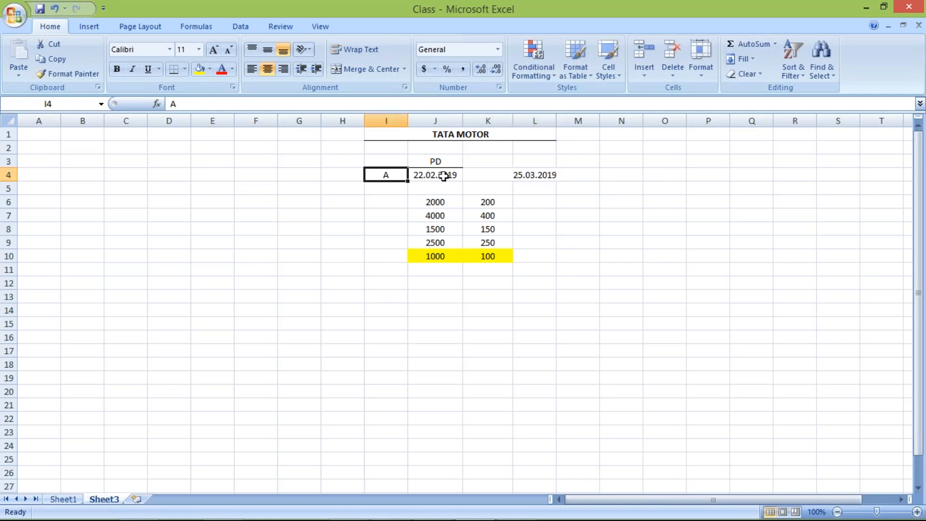
pyautogui.click(444, 177)
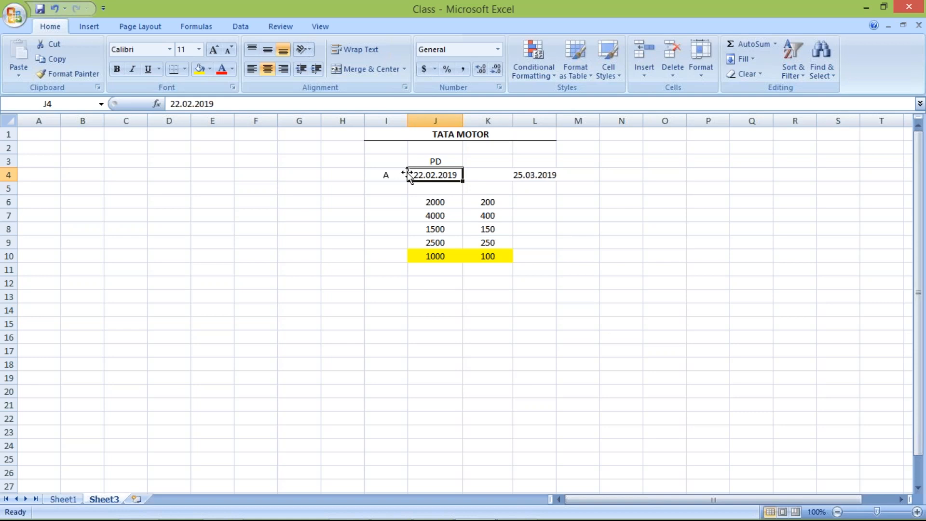
pyautogui.click(538, 183)
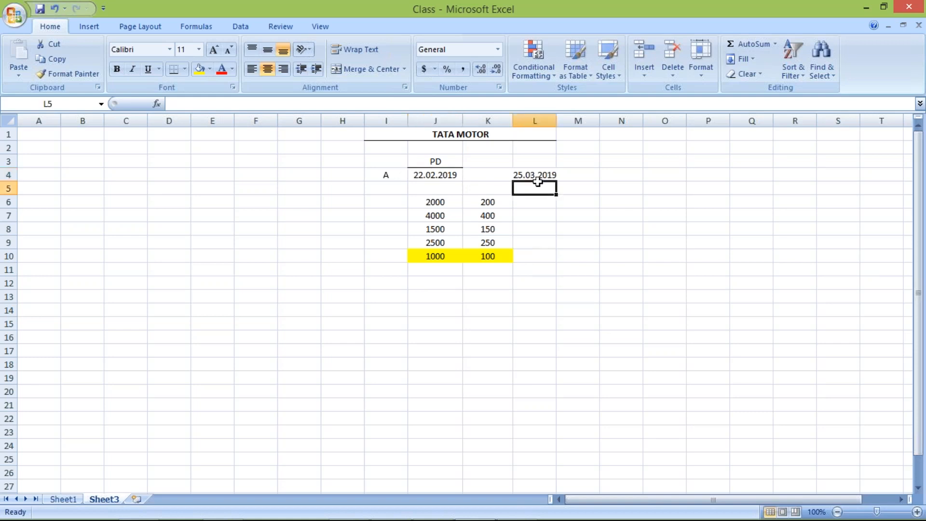
# Switch to the Basic Setting presentation in PowerPoint and change the posting period variant in the slide's table to TM04.
pyautogui.moveTo(508, 520)
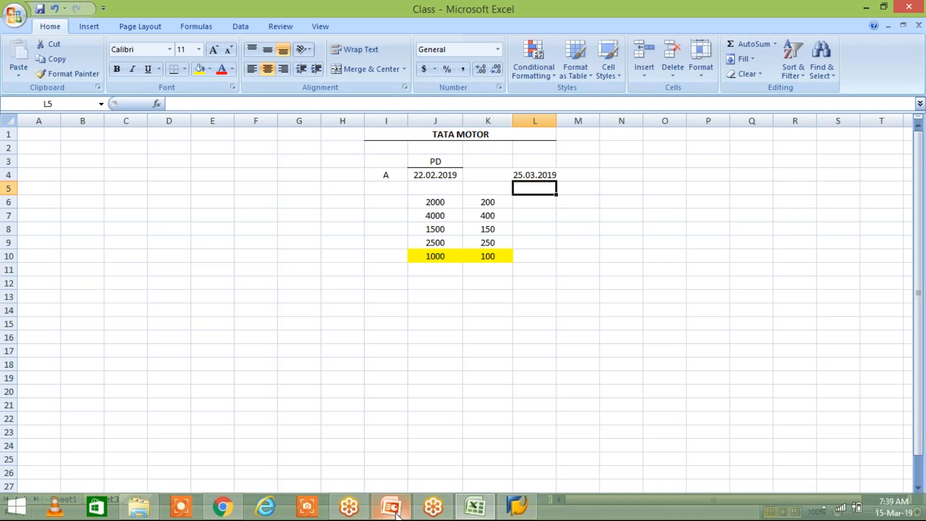
pyautogui.click(392, 506)
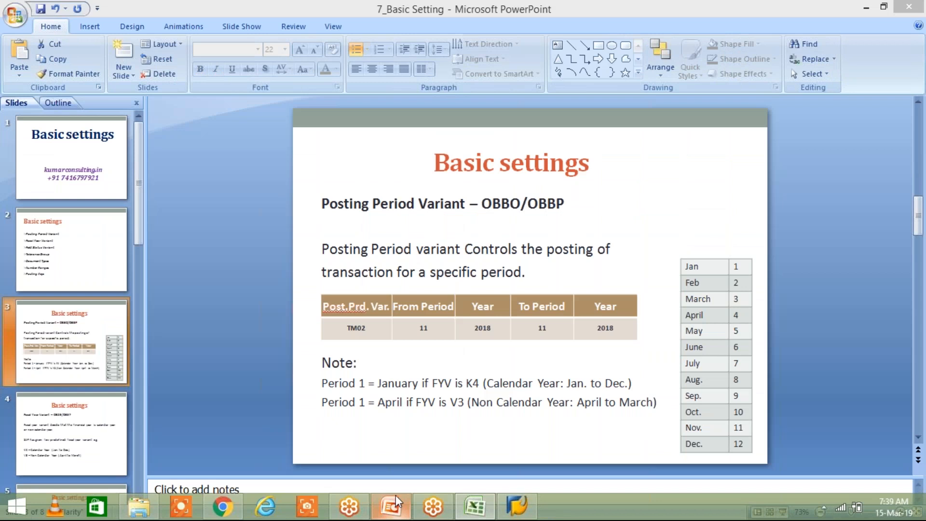
pyautogui.click(380, 332)
pyautogui.press('BackSpace')
pyautogui.write('4')
# Set the From Period to 2 and its year to 2019 in the posting period table.
pyautogui.click(438, 323)
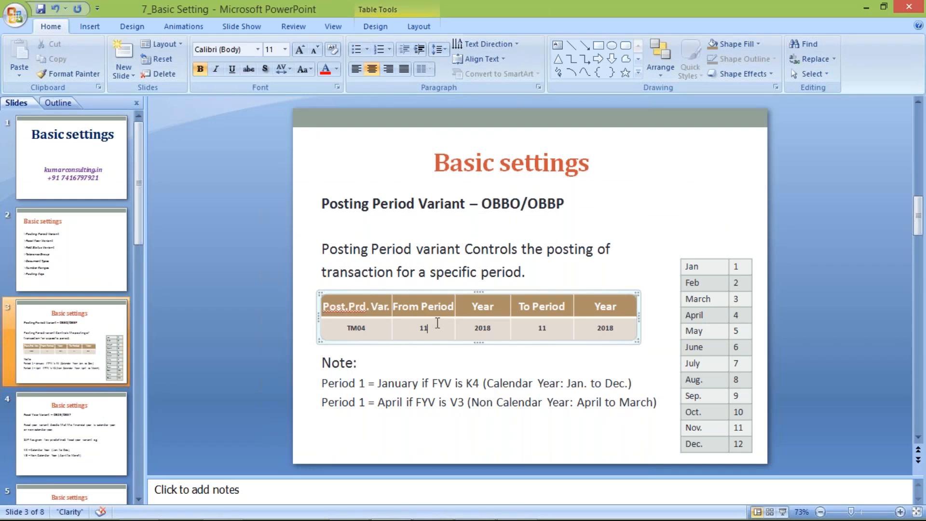
pyautogui.press('BackSpace')
pyautogui.press('BackSpace')
pyautogui.write('2')
pyautogui.click(502, 328)
pyautogui.press('BackSpace')
pyautogui.write('9')
# Set the To Period to 2 and its year to 2019 in the posting period table.
pyautogui.click(555, 332)
pyautogui.write('11')
pyautogui.press('BackSpace')
pyautogui.press('BackSpace')
pyautogui.click(628, 328)
pyautogui.press('BackSpace')
pyautogui.write('9')
# Review the period 1 note and the from and to periods with their years in the TM04 row.
pyautogui.click(403, 382)
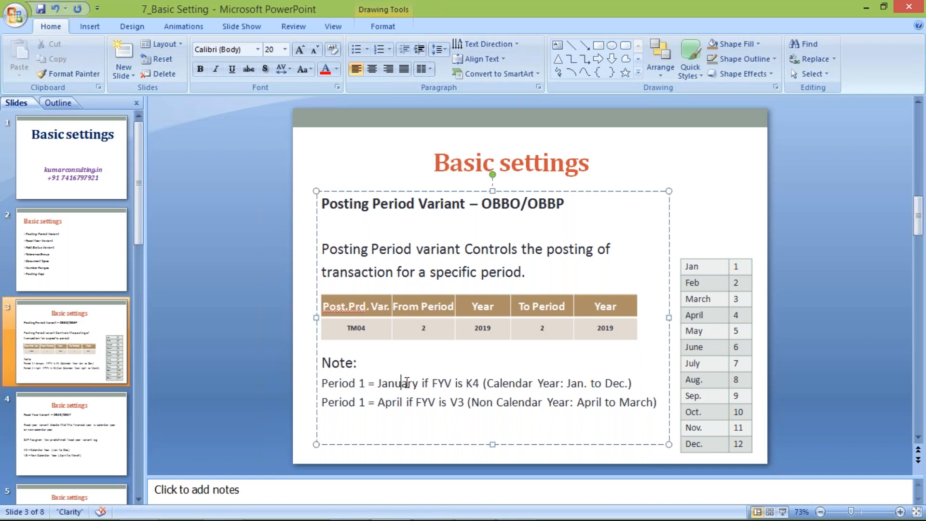
pyautogui.click(431, 328)
pyautogui.click(499, 327)
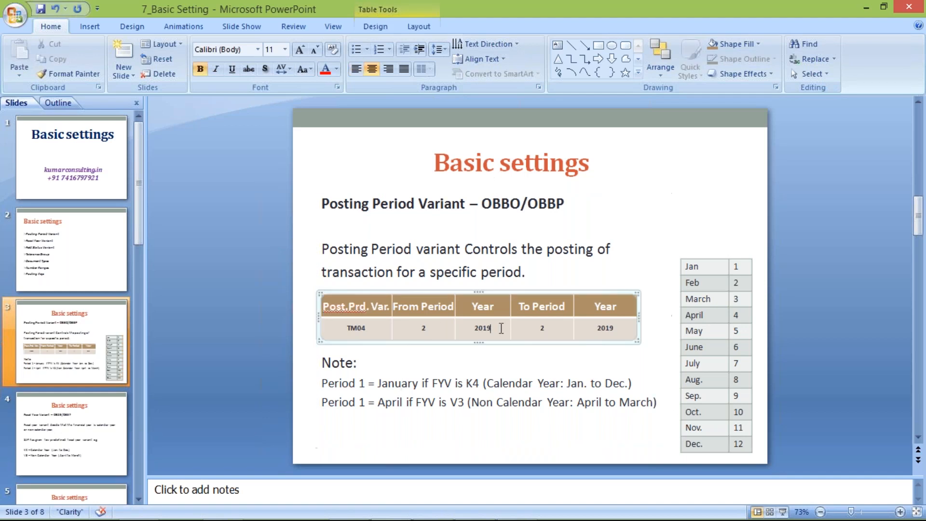
pyautogui.click(560, 328)
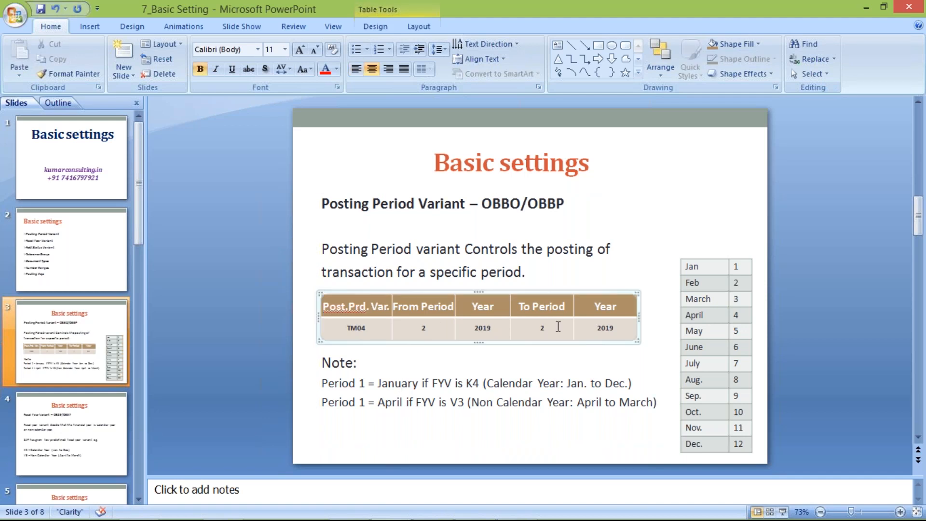
pyautogui.click(630, 331)
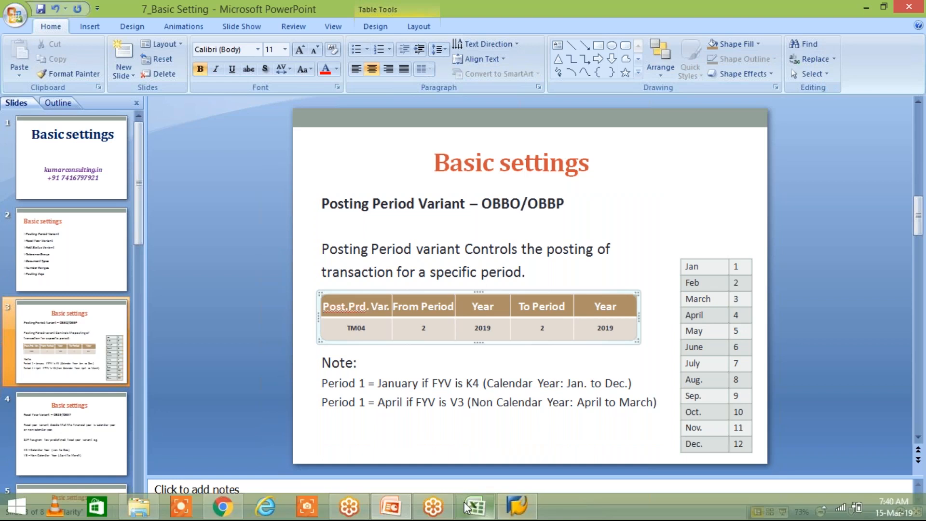
# Switch to the Class workbook in Excel and enter the date 01.02.2019 in cell J14.
pyautogui.click(466, 507)
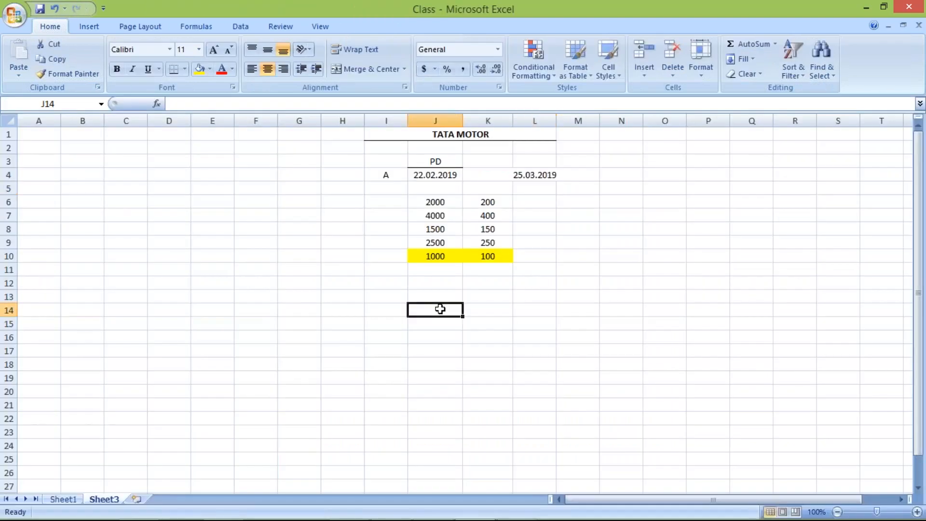
pyautogui.doubleClick(440, 310)
pyautogui.write('01.02.2019')
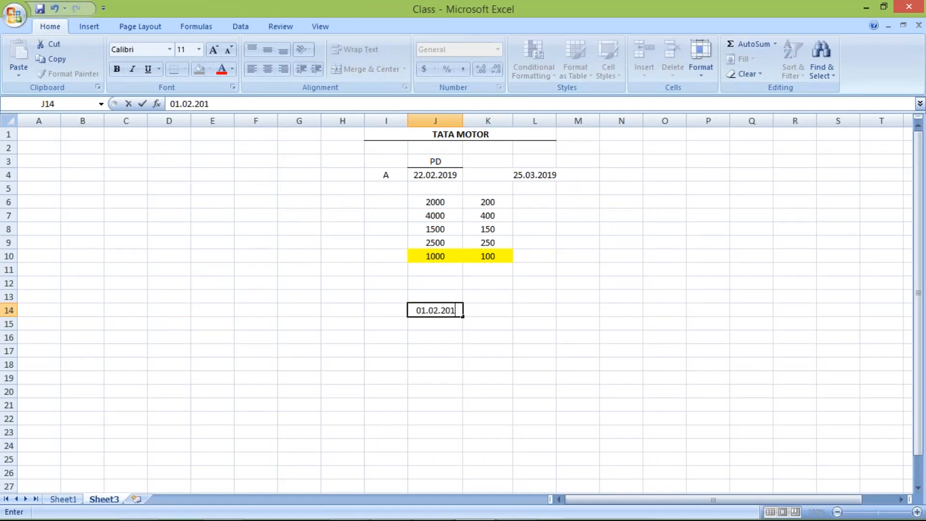
pyautogui.press('Return')
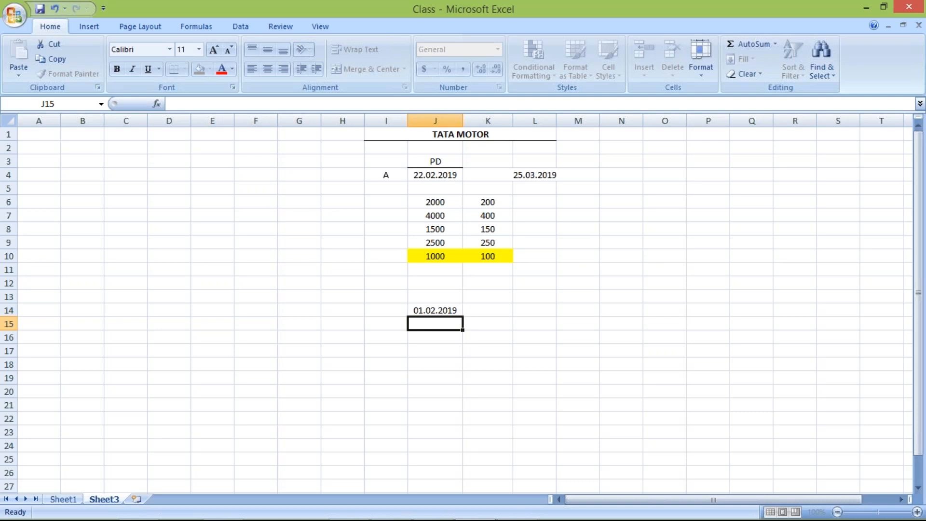
pyautogui.press('Up')
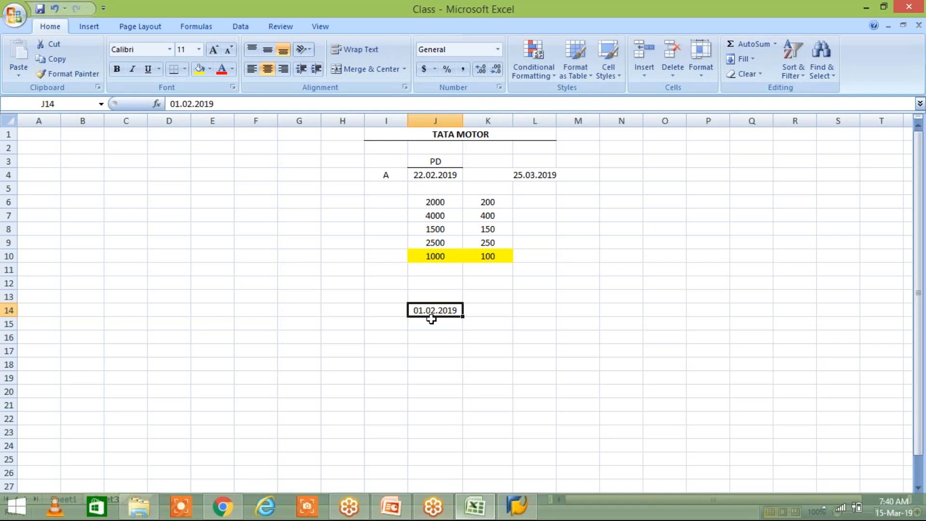
# Return to the posting period variant slide in PowerPoint to check the TM04 row's period range.
pyautogui.moveTo(419, 514)
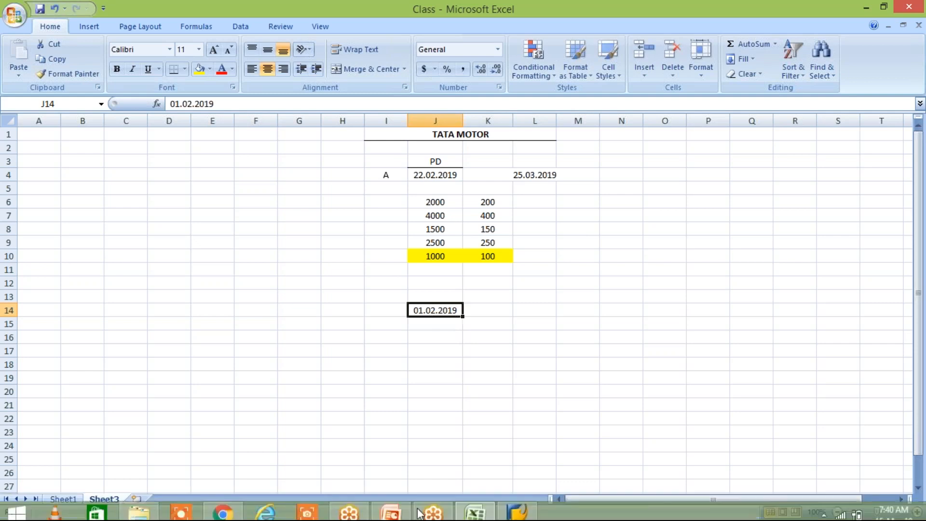
pyautogui.click(390, 507)
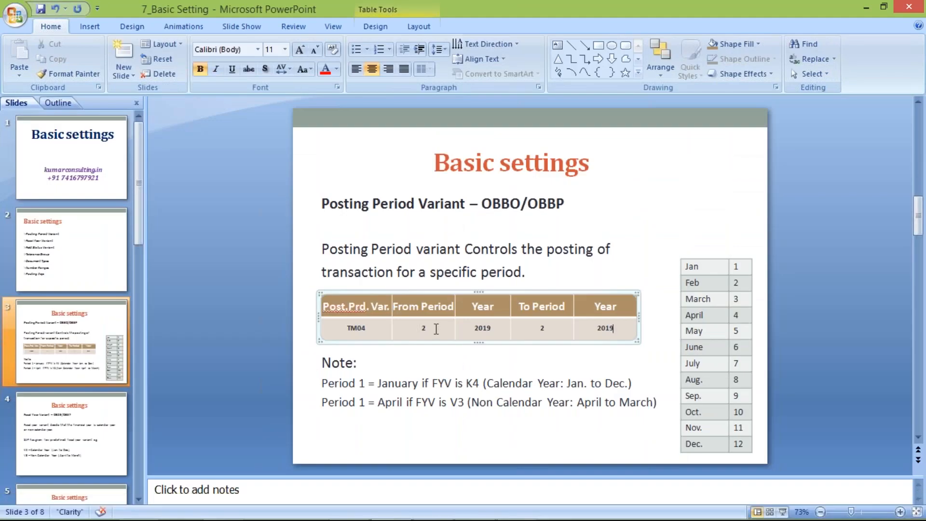
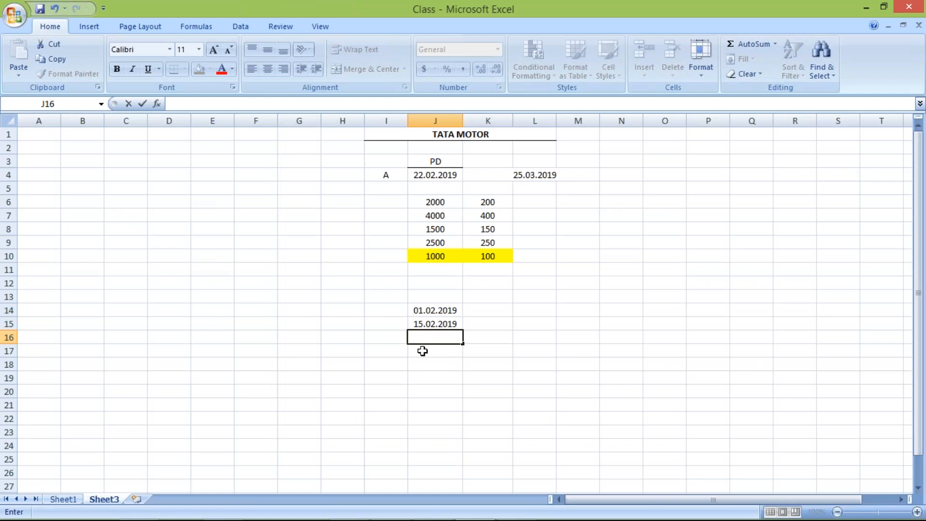
# Enter the date 24.01.2019 in cell J16 and mark it with an X in K16.
pyautogui.write('24.01.2019')
pyautogui.press('Return')
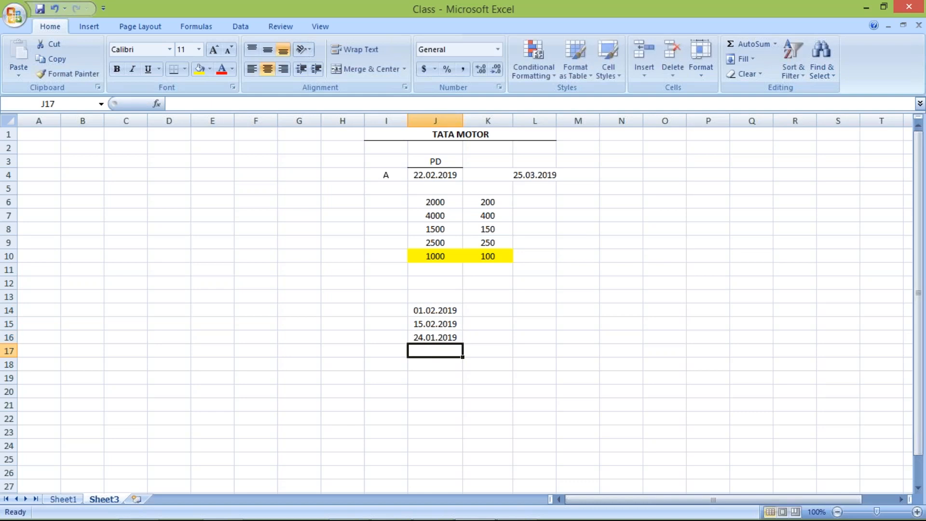
pyautogui.click(488, 338)
pyautogui.write('X')
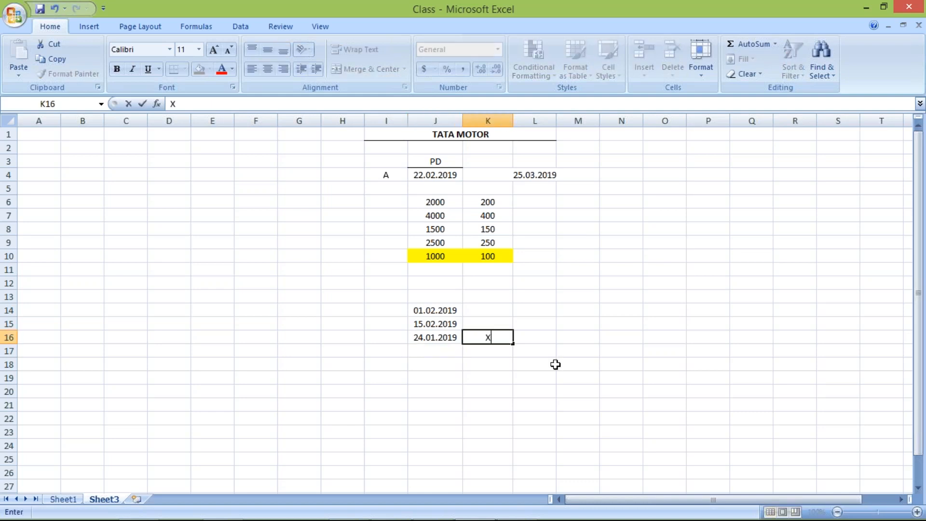
pyautogui.press('Return')
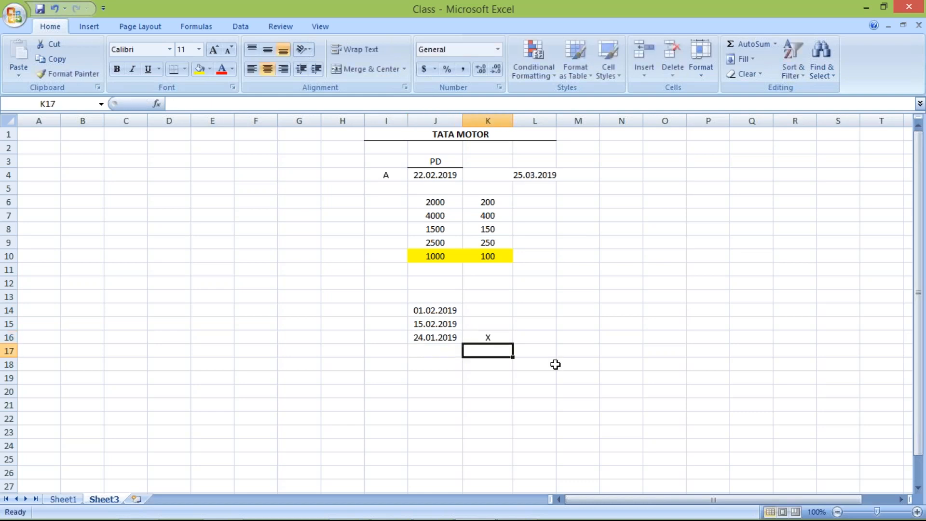
# Compare the date in J16 with the TM04 period range on the PowerPoint slide, returning to the Class workbook in Excel.
pyautogui.click(446, 341)
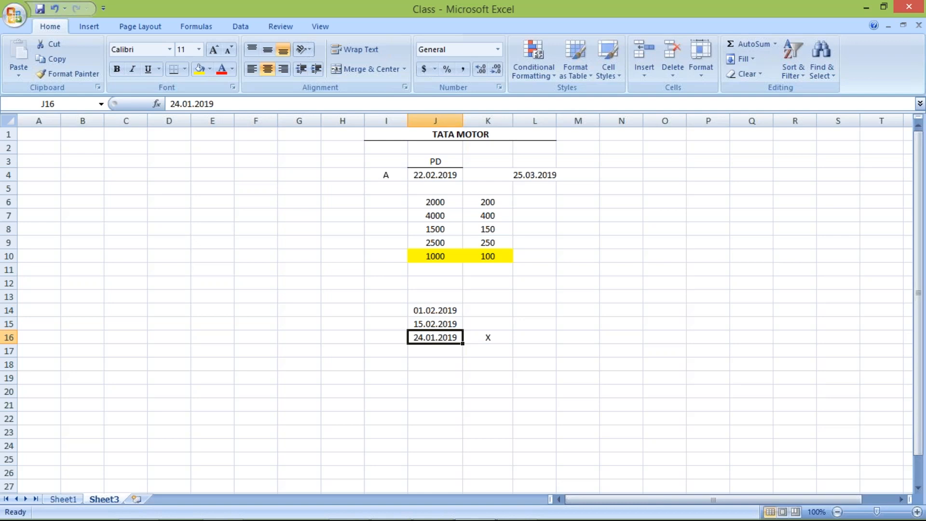
pyautogui.hotkey('alt', 'Tab')
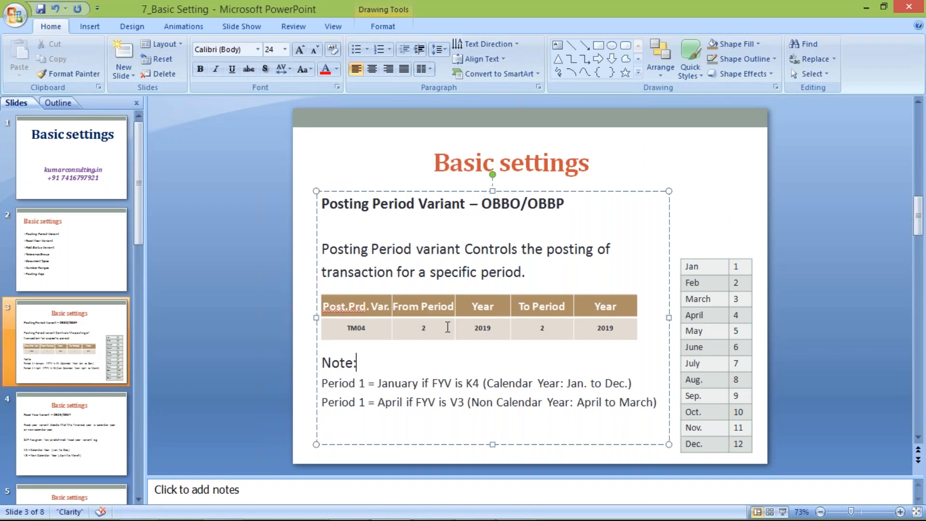
pyautogui.hotkey('alt', 'Tab')
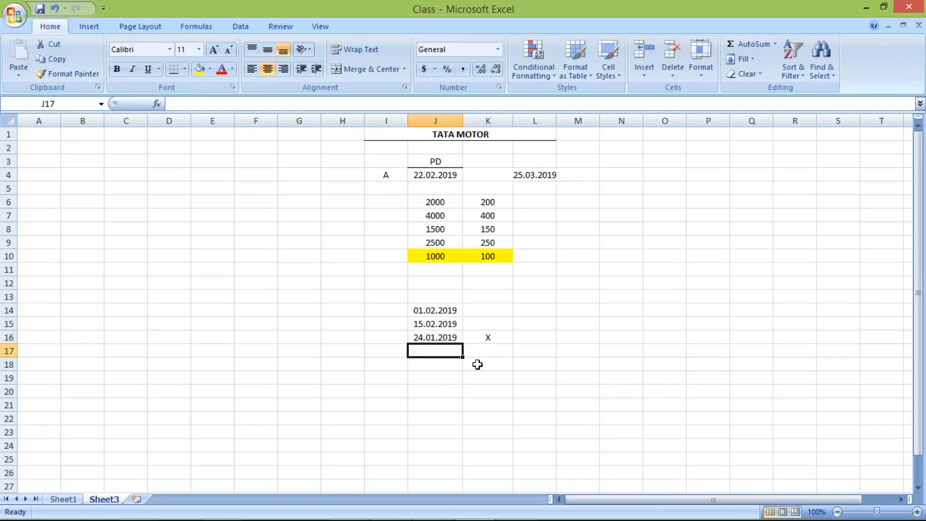
# Enter the date 25.03.2019 in cell J17 and mark it with an X in K17.
pyautogui.write('25.03')
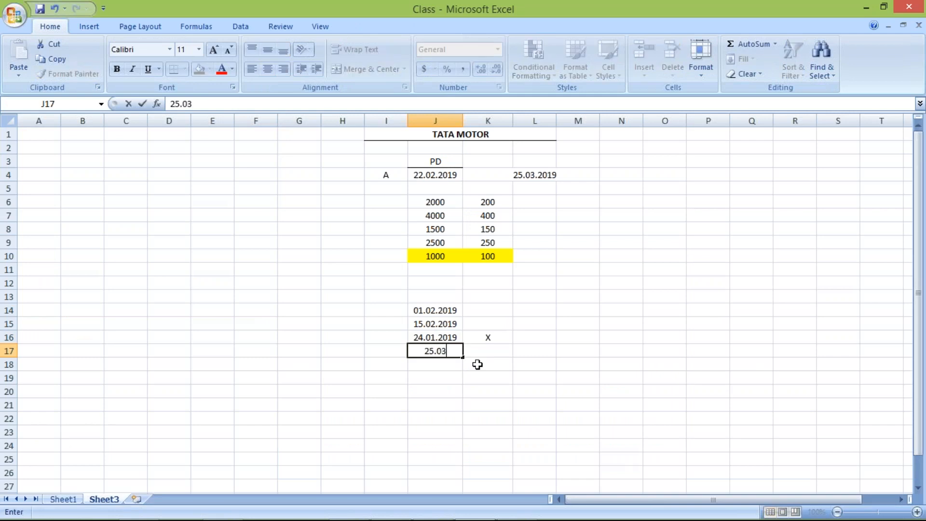
pyautogui.write('.2019')
pyautogui.press('Return')
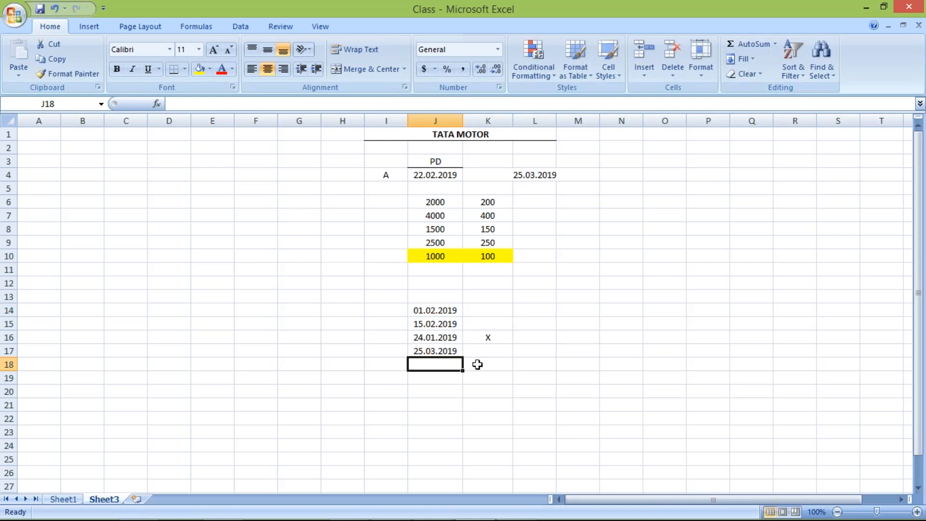
pyautogui.click(477, 365)
pyautogui.press('Up')
pyautogui.write('X')
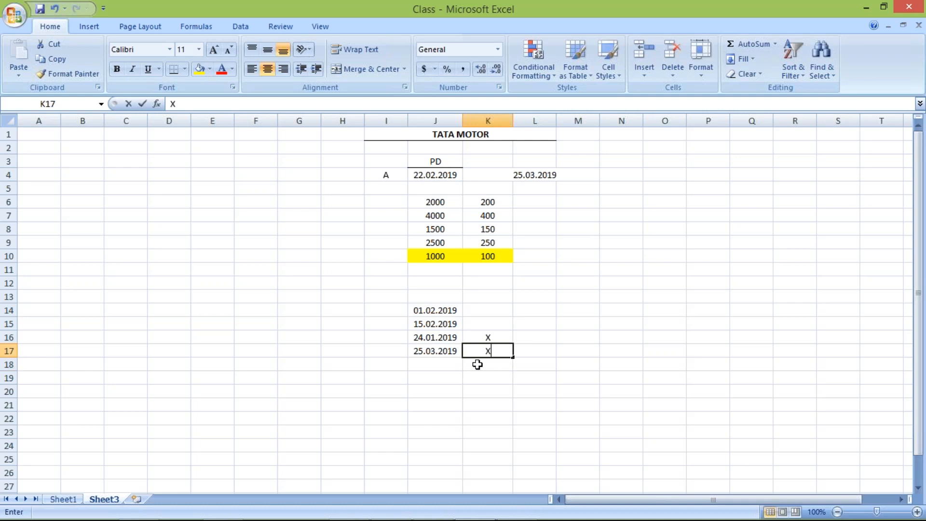
pyautogui.press('Return')
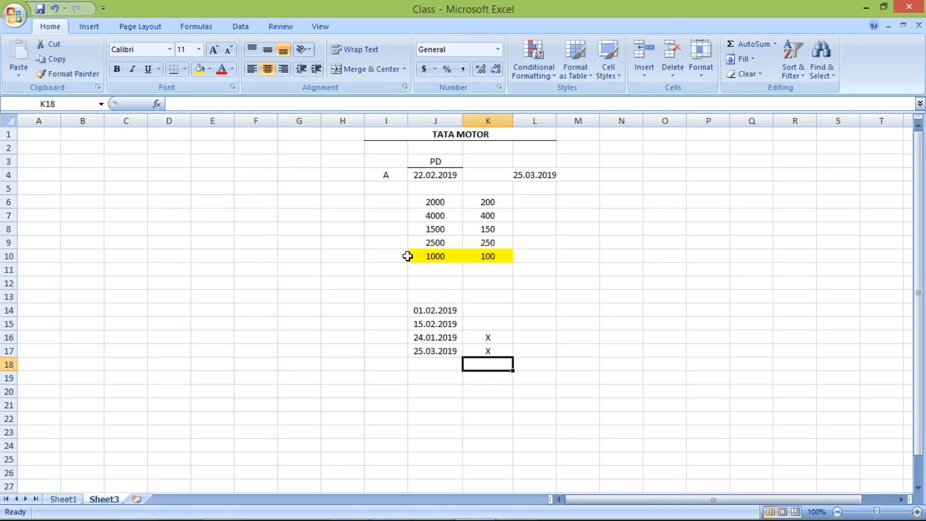
# Compare entry A's posting date in J4 with the date in L4, checking the period range on the PowerPoint slide.
pyautogui.click(433, 178)
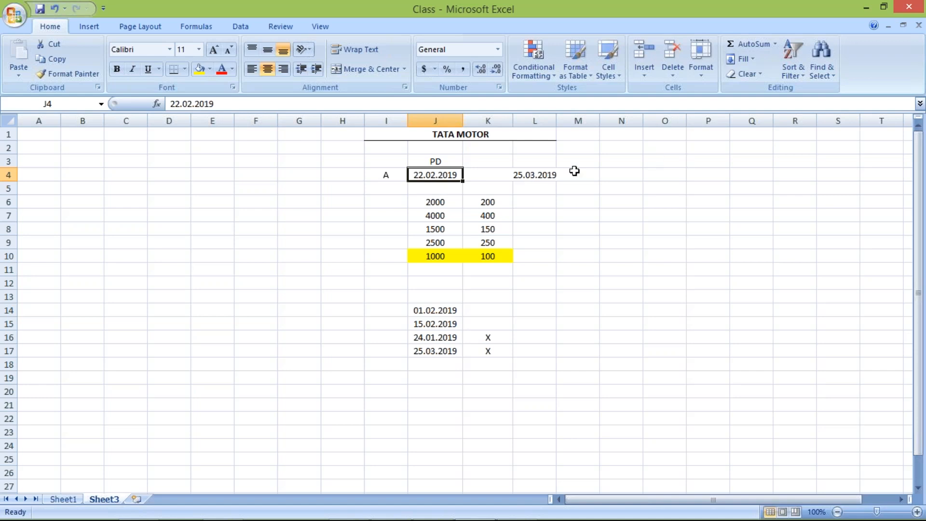
pyautogui.click(545, 175)
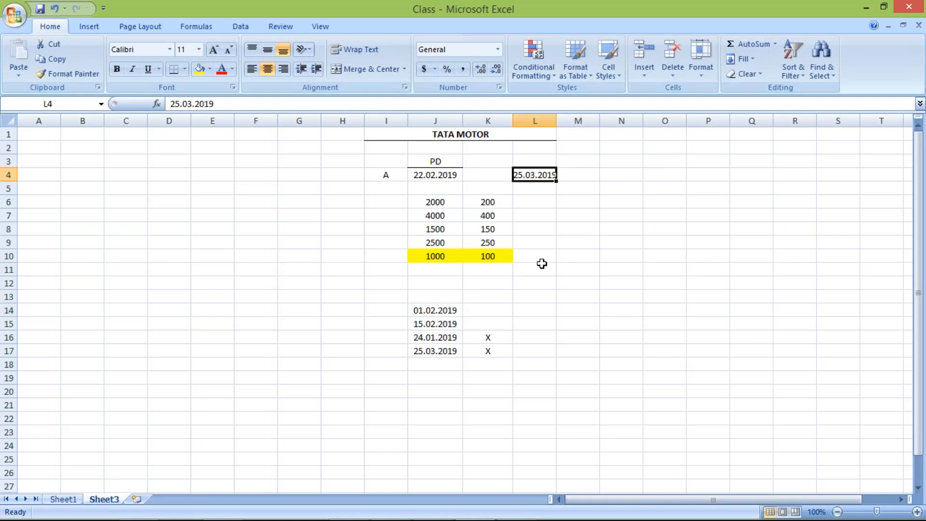
pyautogui.click(385, 175)
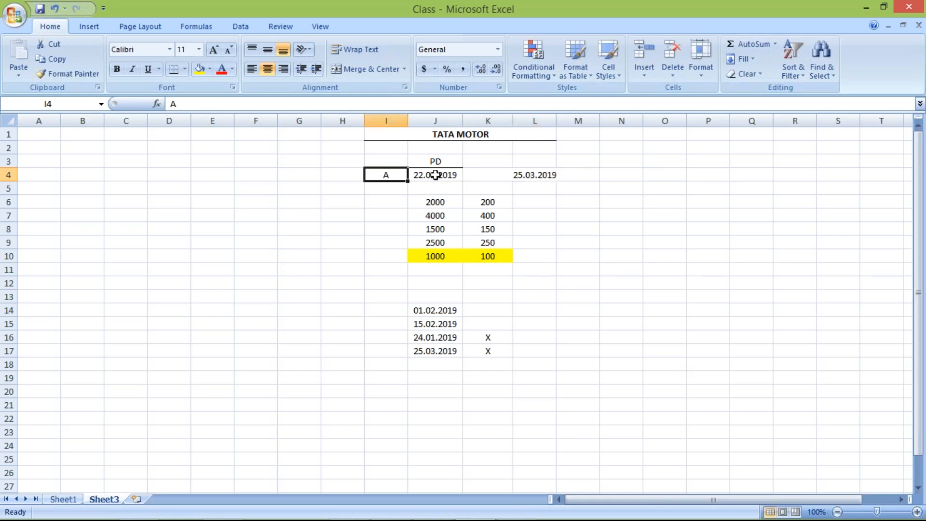
pyautogui.click(420, 175)
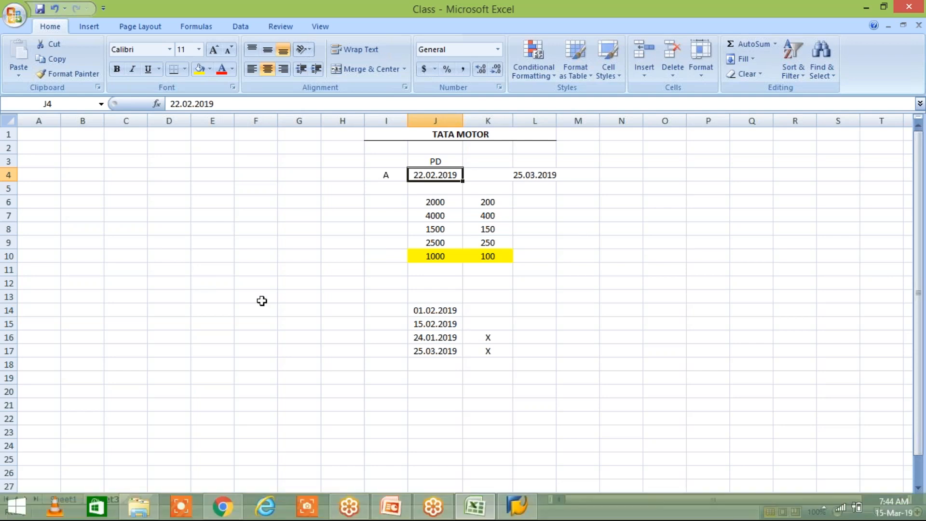
pyautogui.click(262, 264)
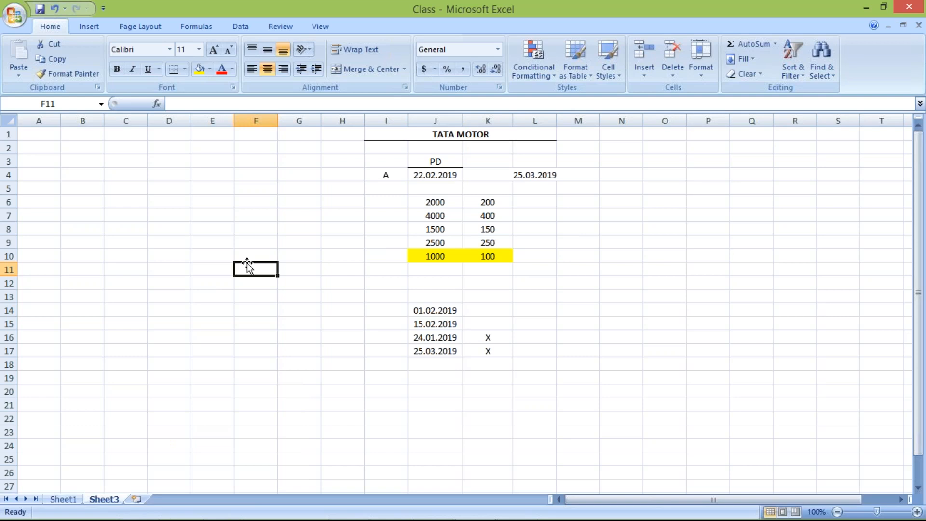
pyautogui.hotkey('alt', 'Tab')
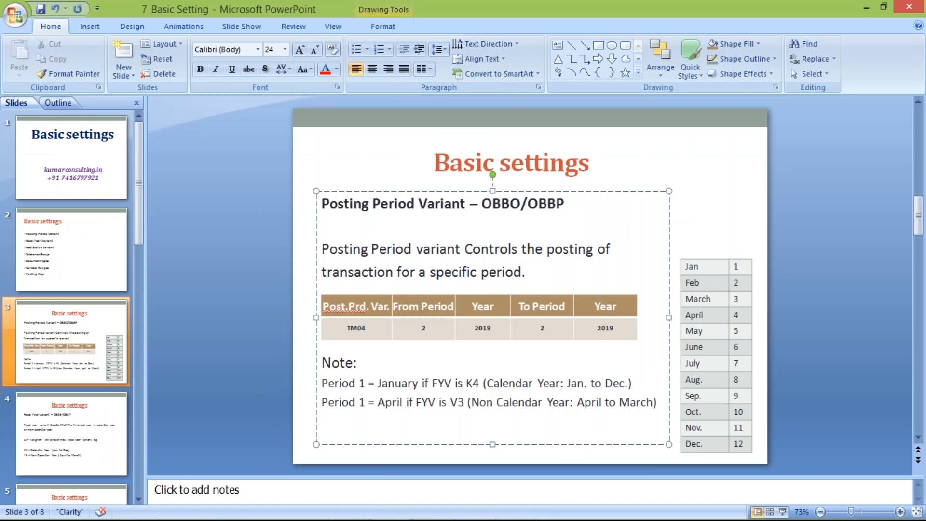
pyautogui.hotkey('alt', 'Tab')
pyautogui.click(516, 180)
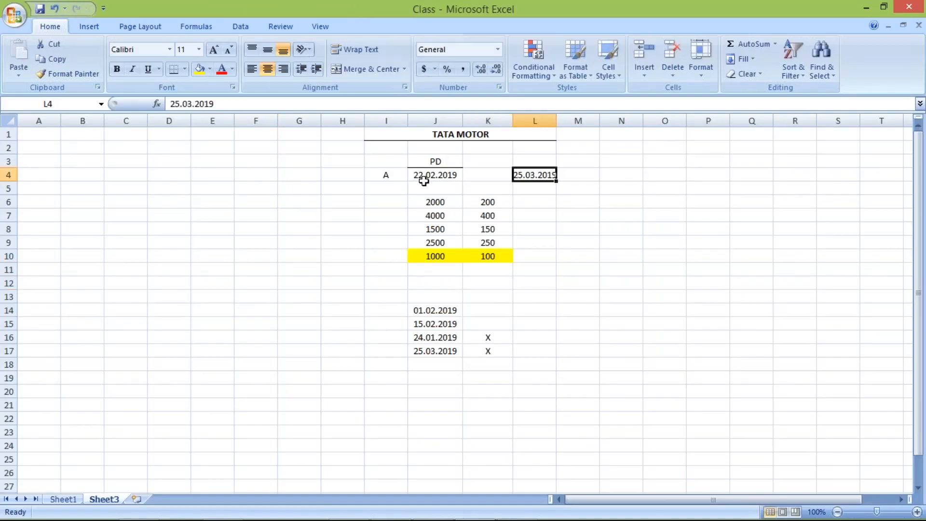
pyautogui.click(424, 179)
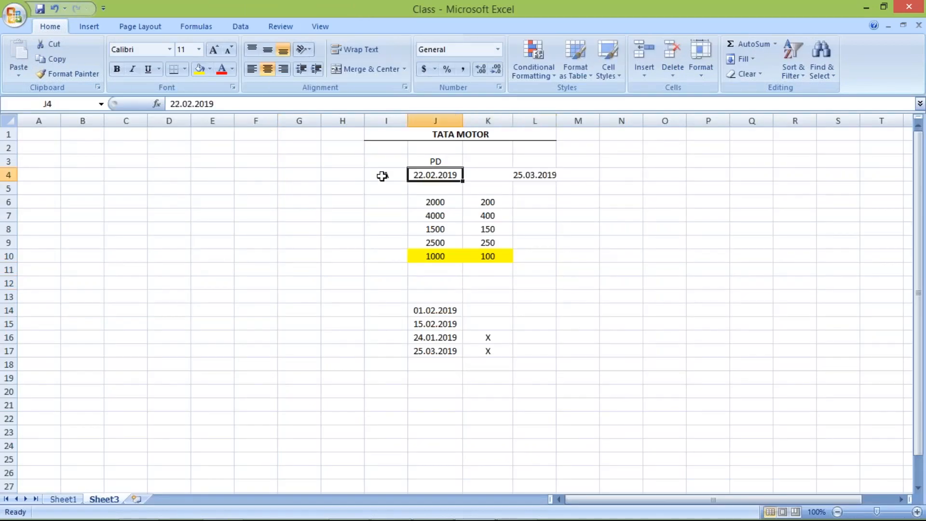
pyautogui.click(531, 176)
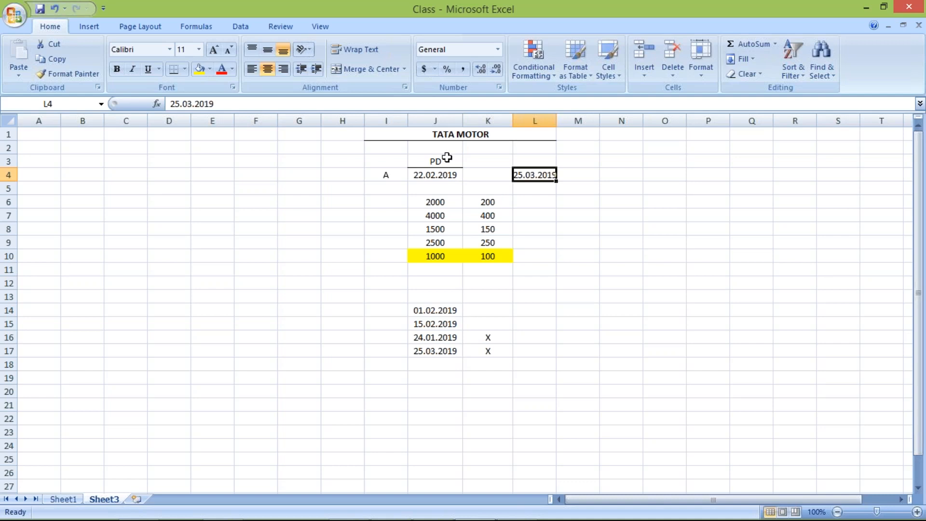
pyautogui.click(431, 175)
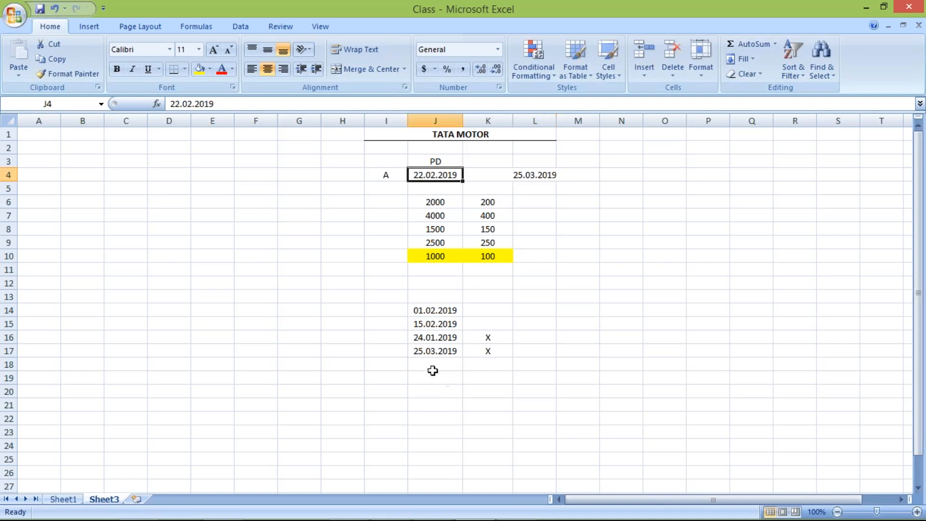
# Enter the posting date from J4, 22.02.2019, in cell J18 below the other example dates.
pyautogui.click(433, 369)
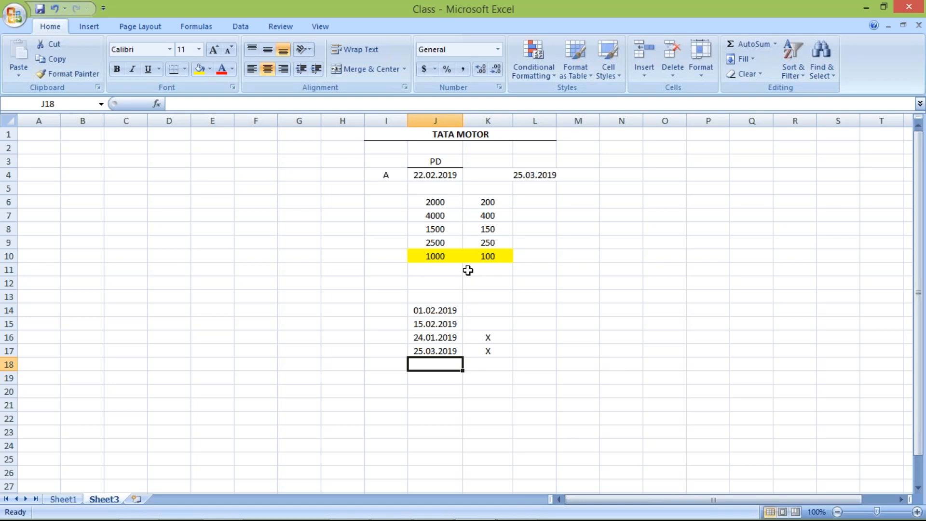
pyautogui.click(429, 175)
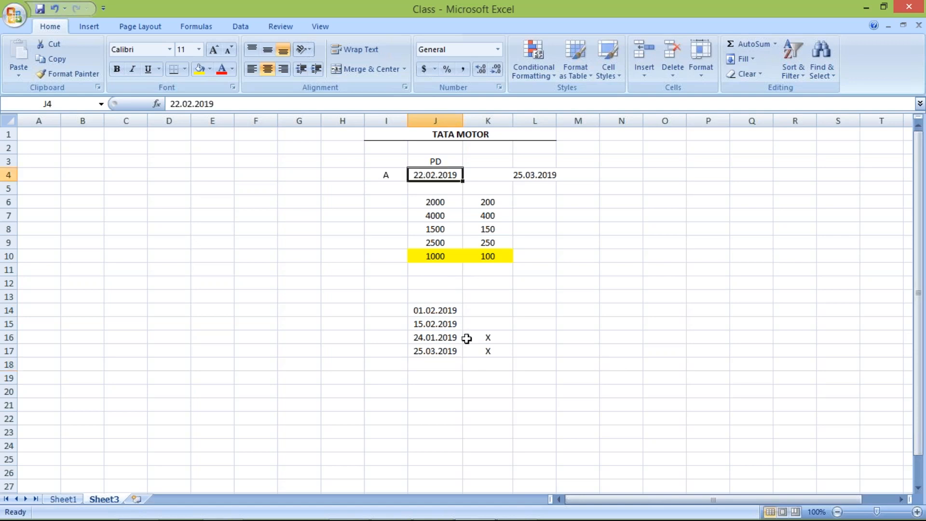
pyautogui.click(438, 365)
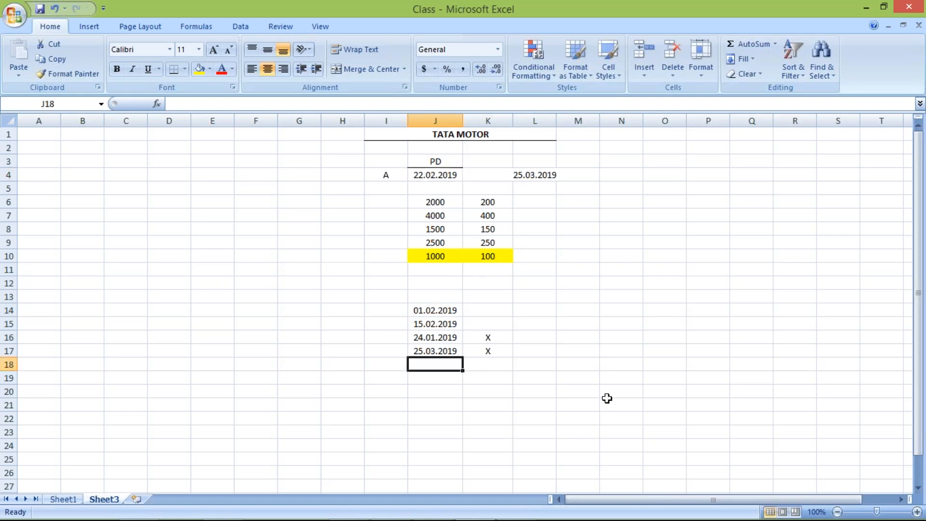
pyautogui.write('22.02.2019')
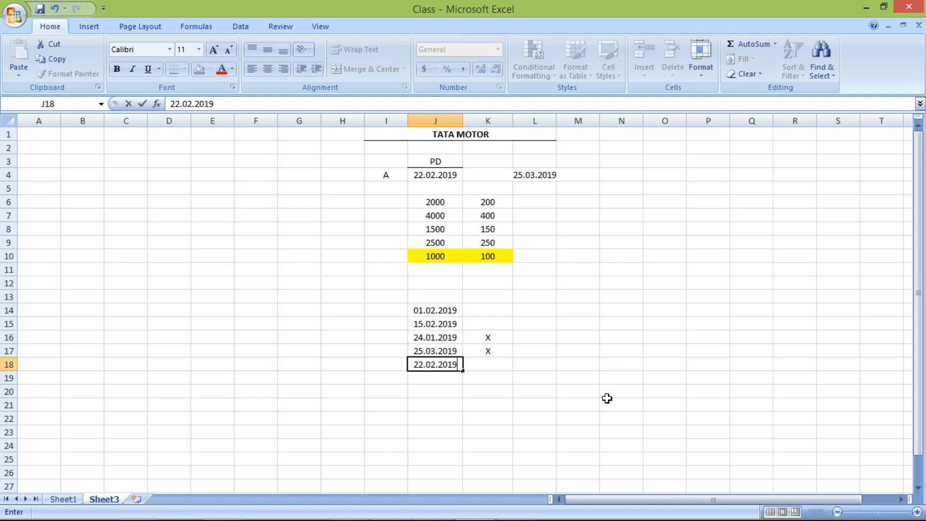
pyautogui.click(542, 180)
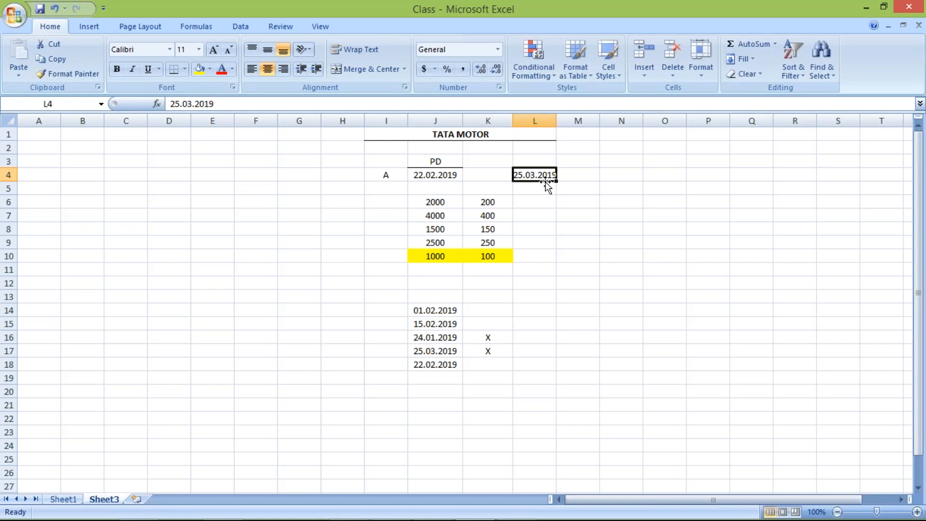
# Switch to the PowerPoint slide and set both From Period and To Period to 3 in the TM04 row.
pyautogui.hotkey('alt', 'Tab')
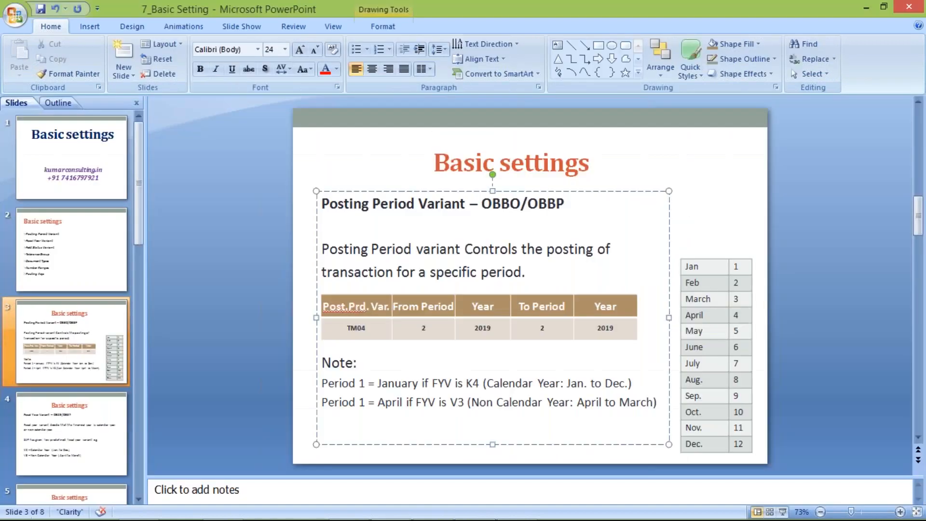
pyautogui.click(428, 329)
pyautogui.press('BackSpace')
pyautogui.write('3')
pyautogui.click(548, 330)
pyautogui.press('BackSpace')
pyautogui.write('3')
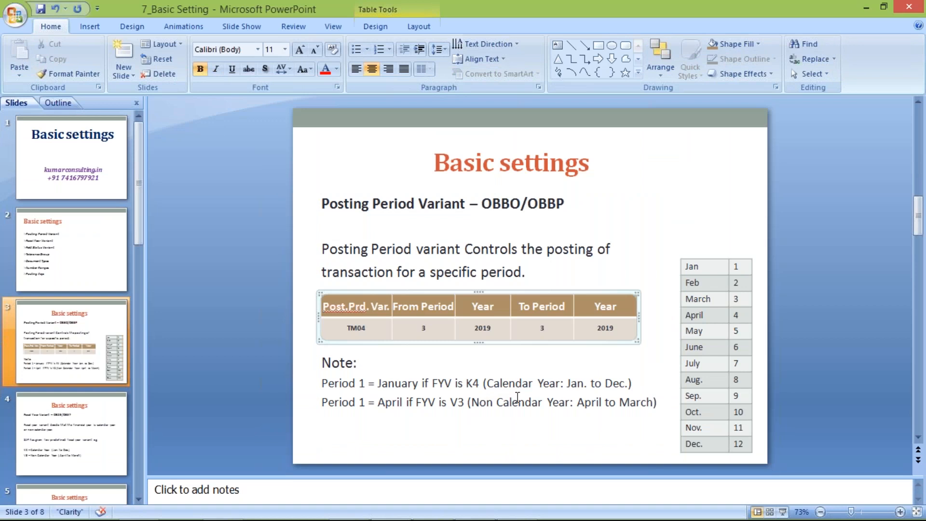
pyautogui.click(435, 428)
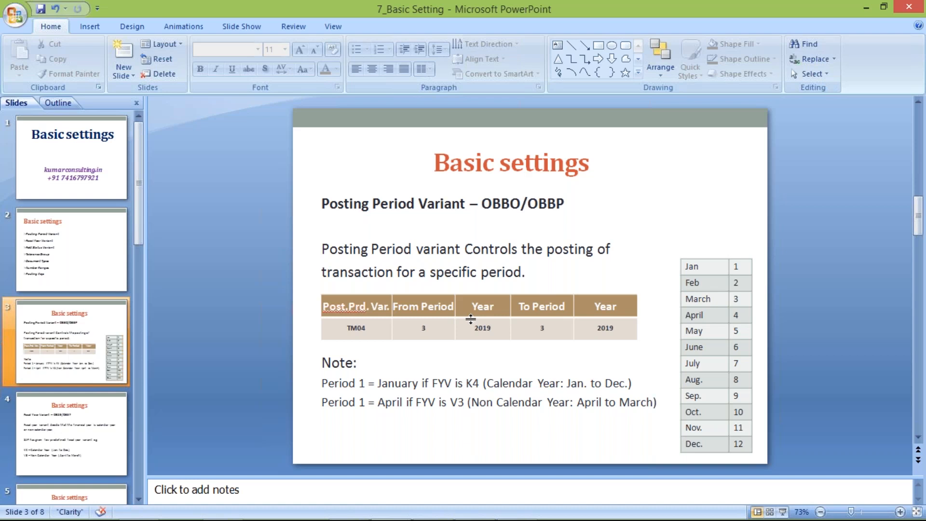
# Switch to the Class workbook in Excel and mark the date in J18 with an X in K18.
pyautogui.hotkey('alt', 'Tab')
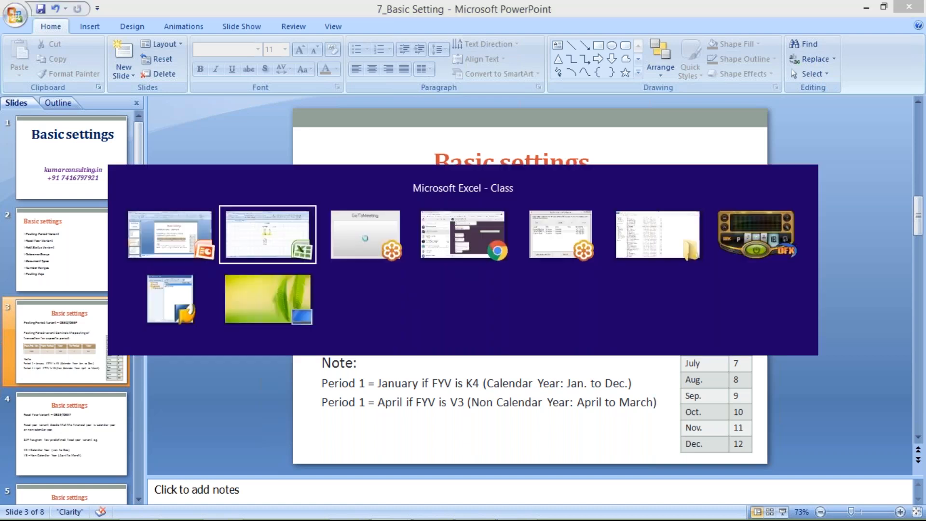
pyautogui.click(419, 367)
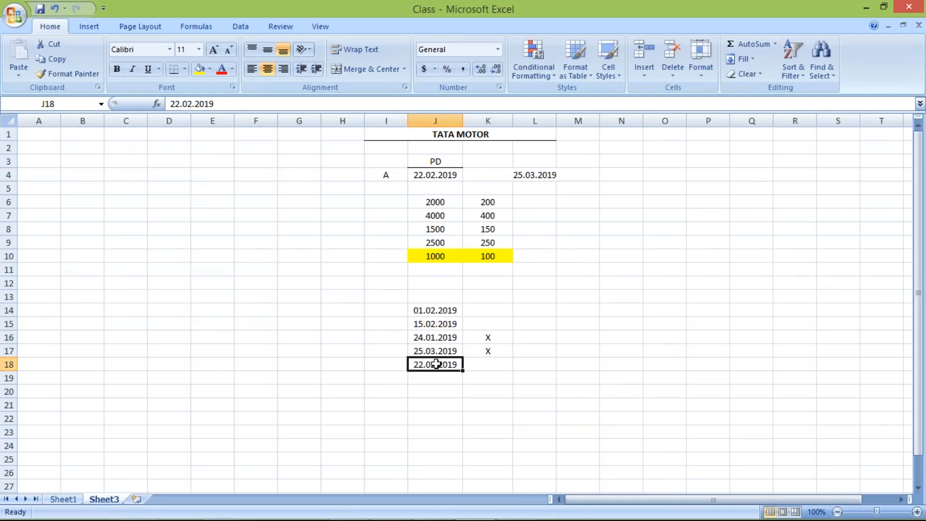
pyautogui.click(486, 366)
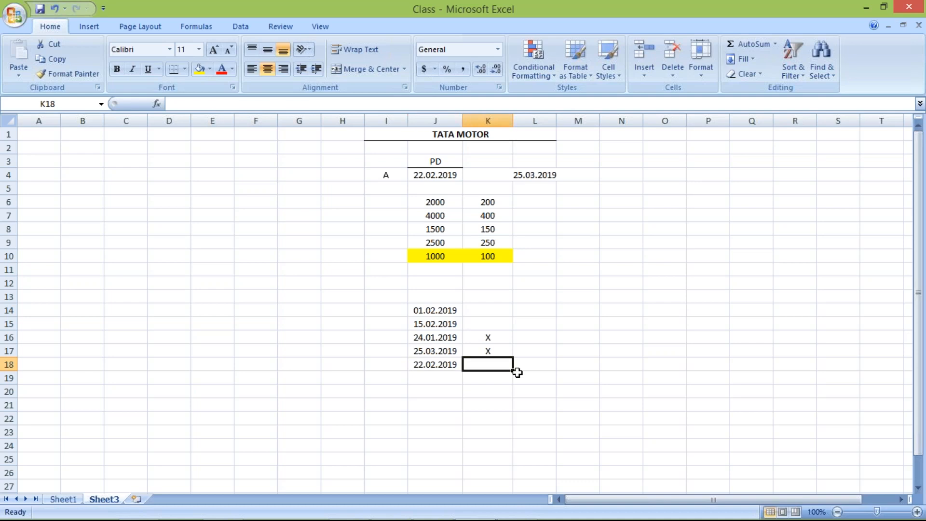
pyautogui.write('X')
pyautogui.press('Return')
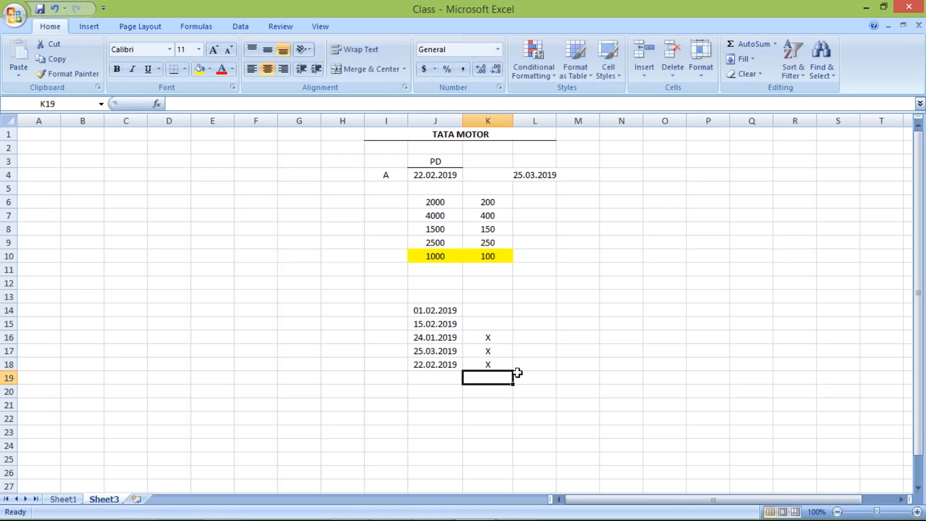
# Review the date in J18 against entry A's posting date in J4.
pyautogui.click(425, 366)
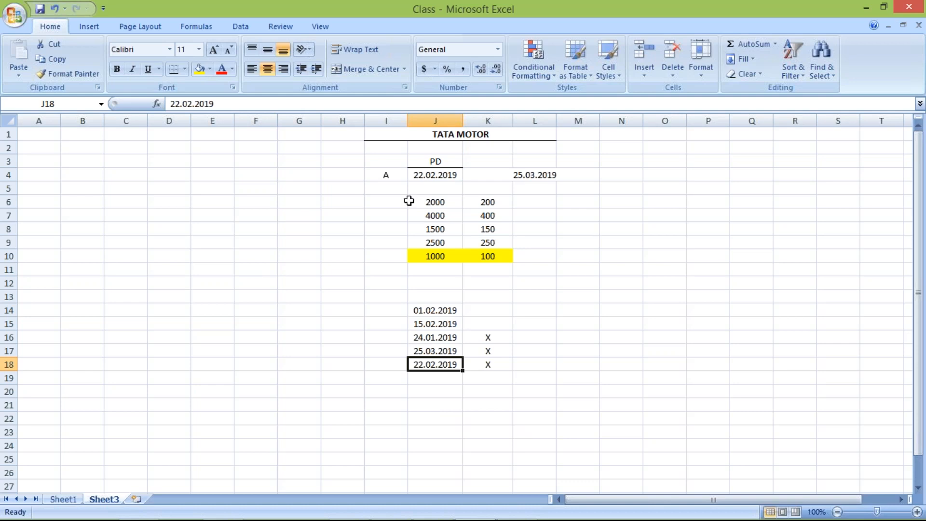
pyautogui.click(428, 178)
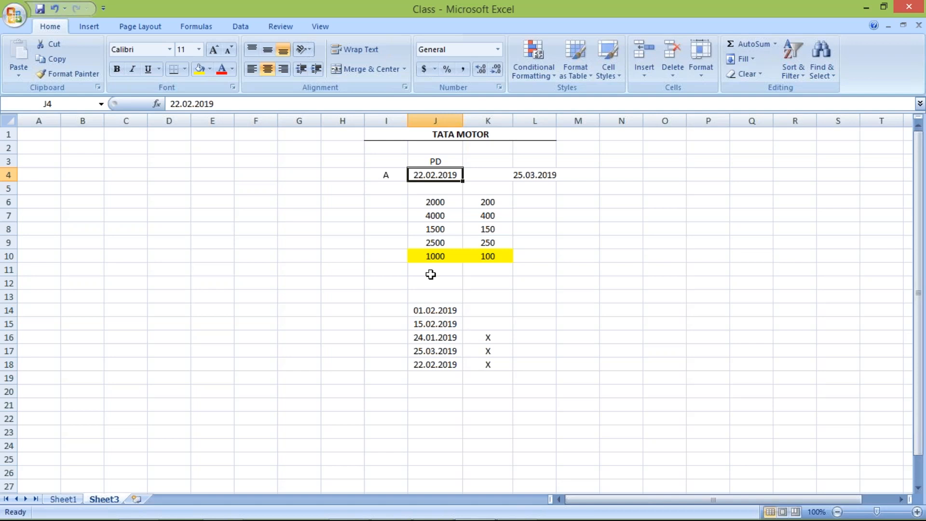
pyautogui.click(425, 364)
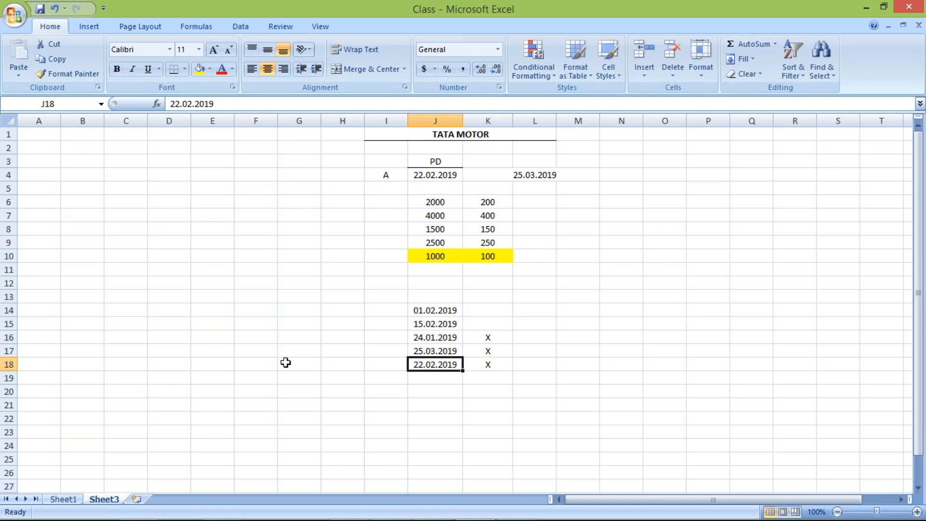
# Compare the TM04 posting period on the PowerPoint slide with the example dates in the Excel Class workbook.
pyautogui.hotkey('alt', 'Tab')
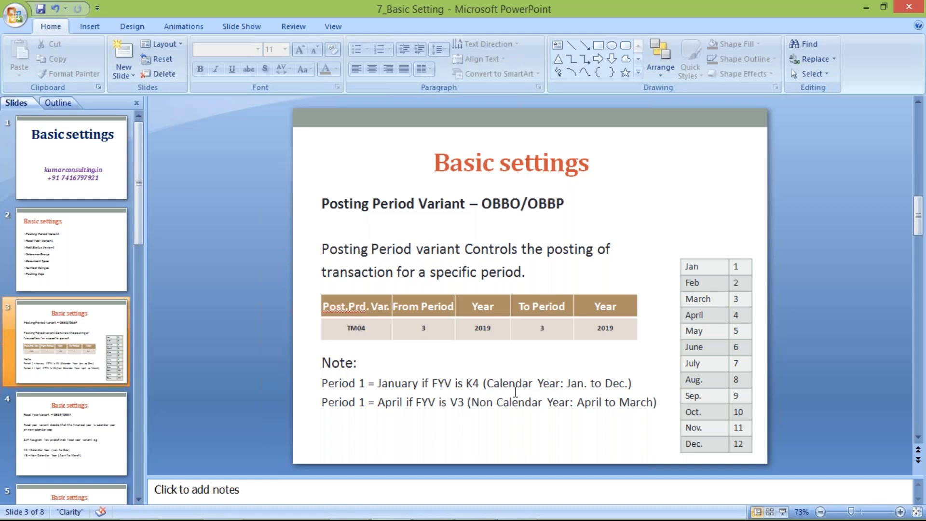
pyautogui.hotkey('alt', 'Tab')
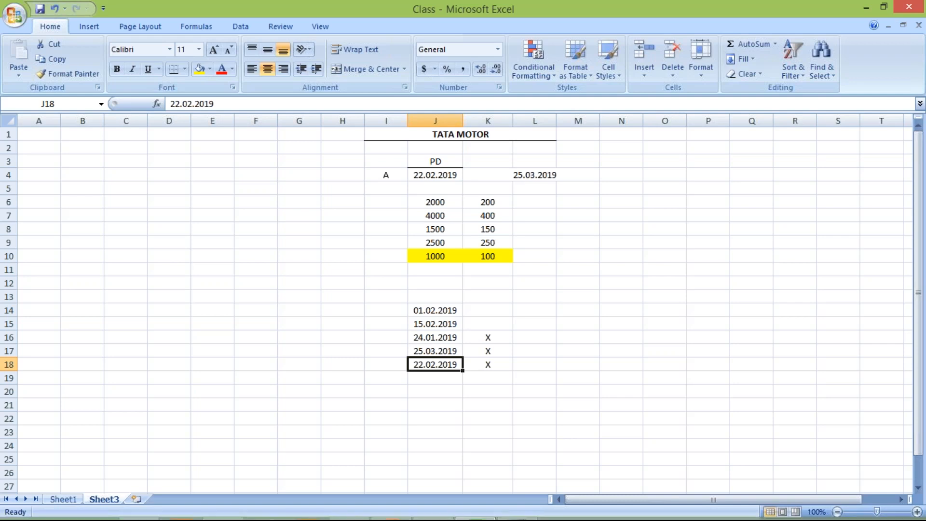
# Switch to the PowerPoint slide and clear the From Period value in the TM04 row.
pyautogui.moveTo(524, 519)
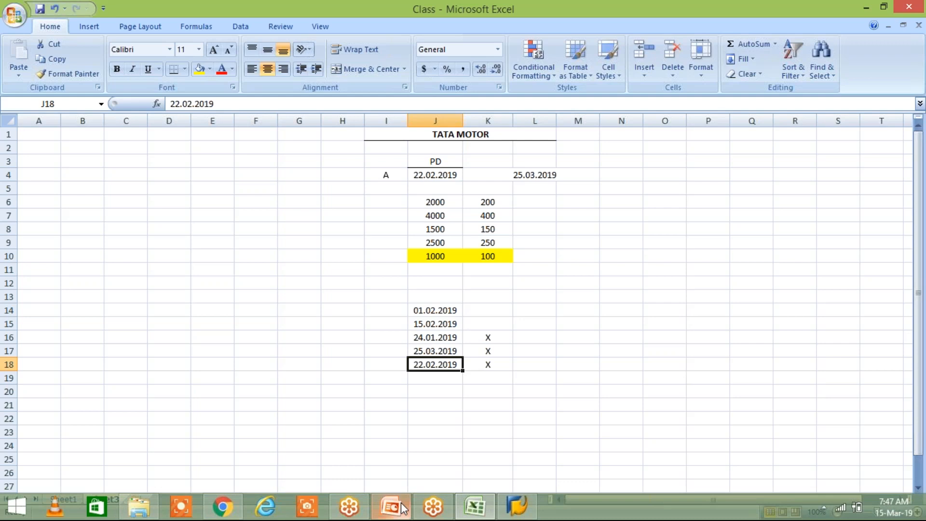
pyautogui.click(388, 507)
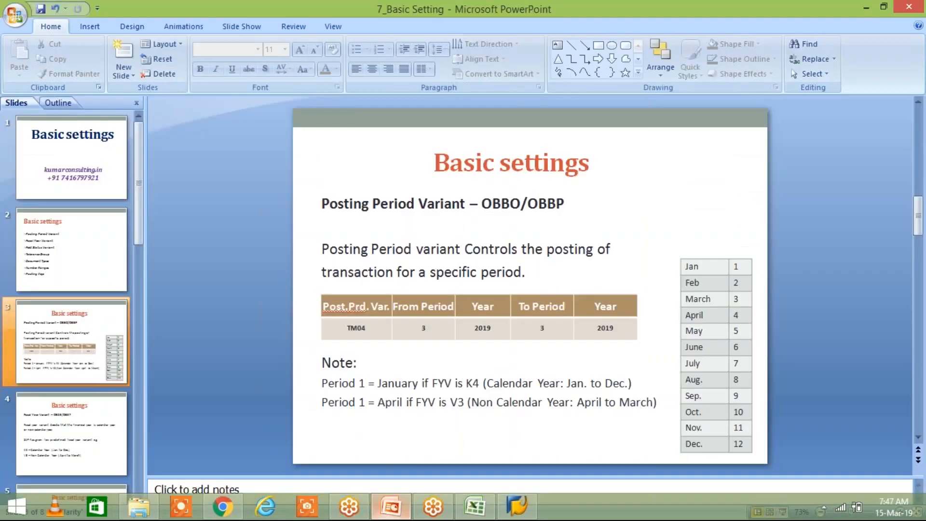
pyautogui.click(427, 328)
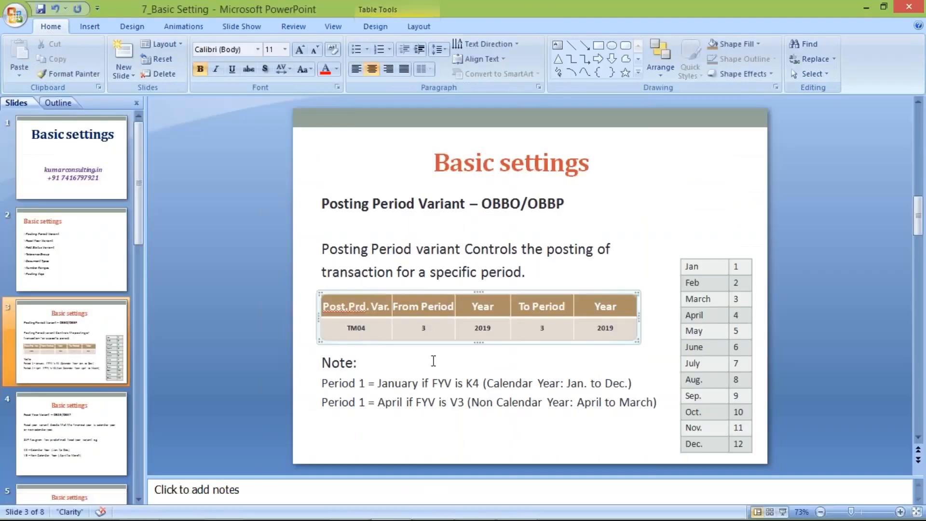
pyautogui.press('BackSpace')
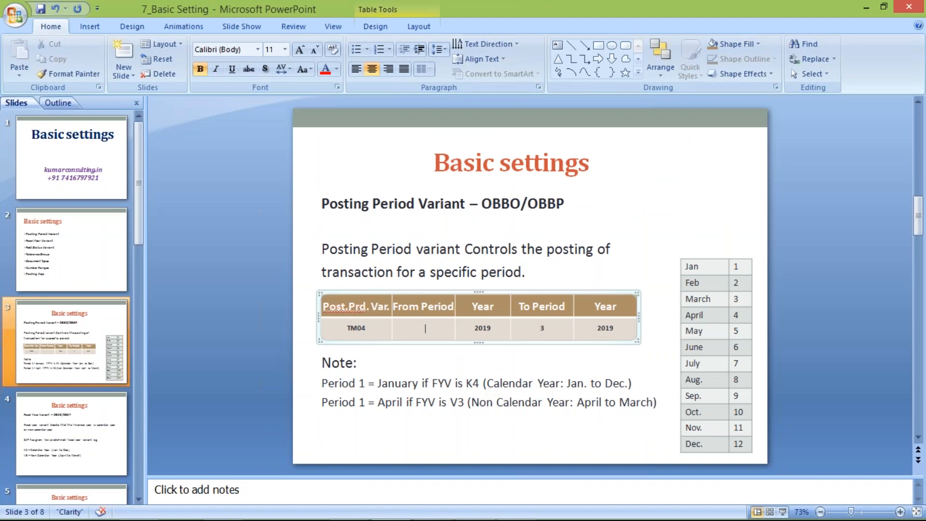
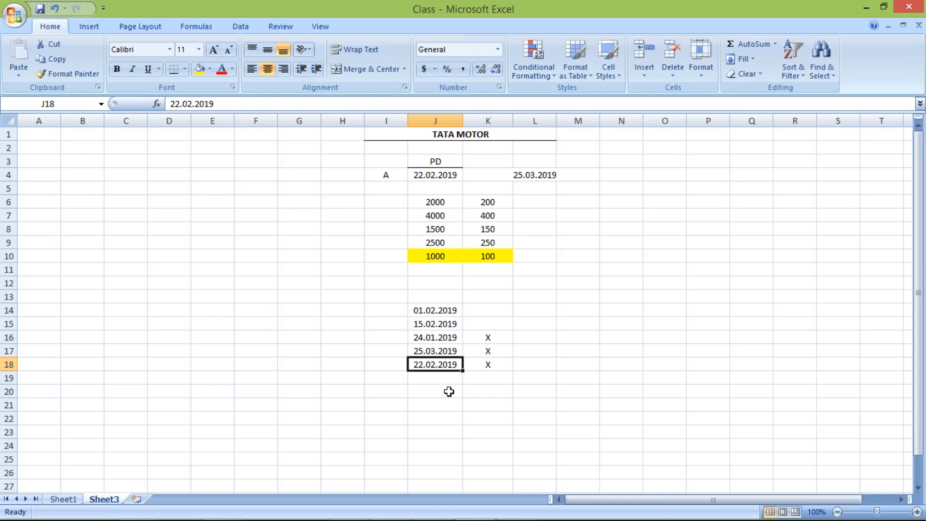
# Review the disallowed date in row 18 and its X mark alongside entry A in I4.
pyautogui.click(323, 393)
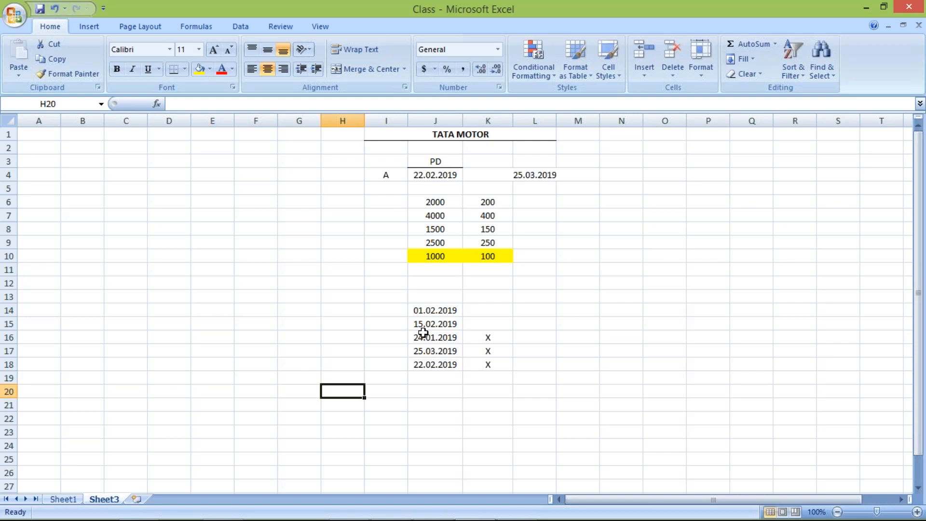
pyautogui.click(422, 367)
pyautogui.keyDown('shift'); pyautogui.click(520, 370); pyautogui.keyUp('shift')
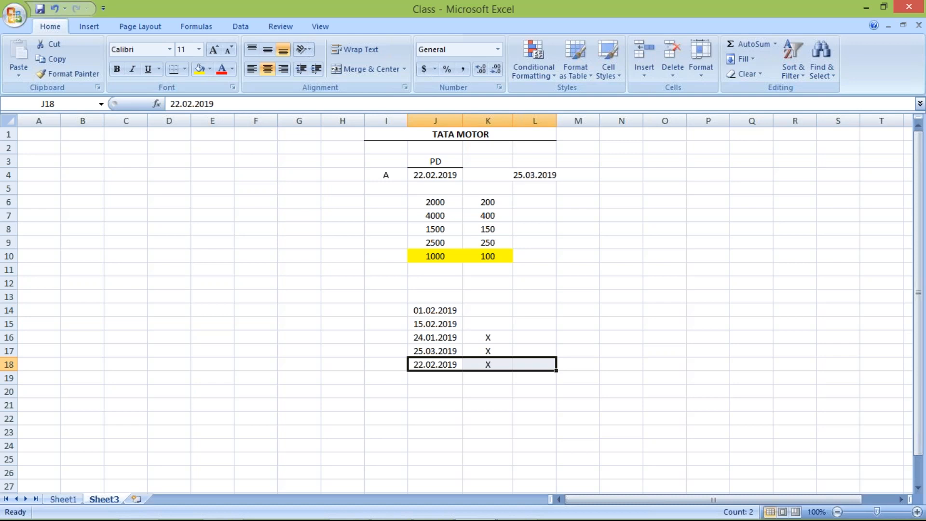
pyautogui.click(303, 410)
pyautogui.click(441, 365)
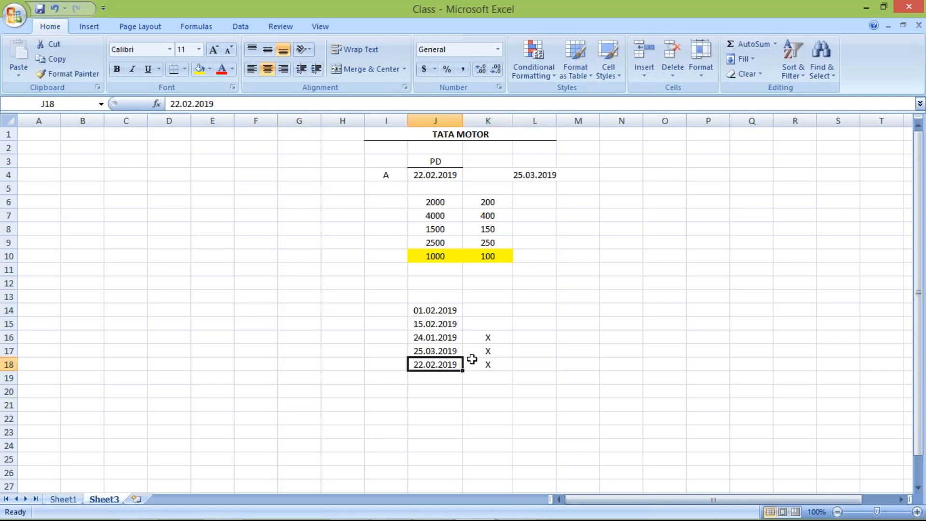
pyautogui.keyDown('shift'); pyautogui.click(472, 359); pyautogui.keyUp('shift')
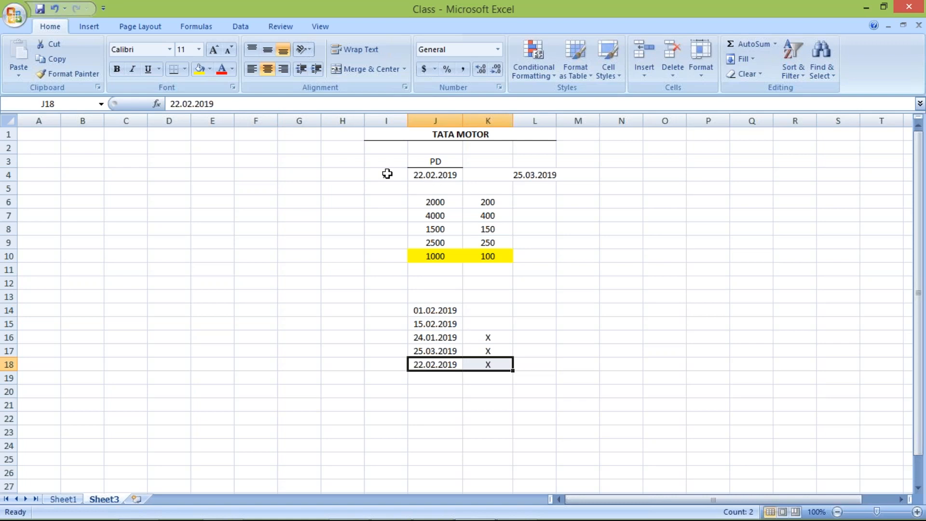
pyautogui.click(387, 174)
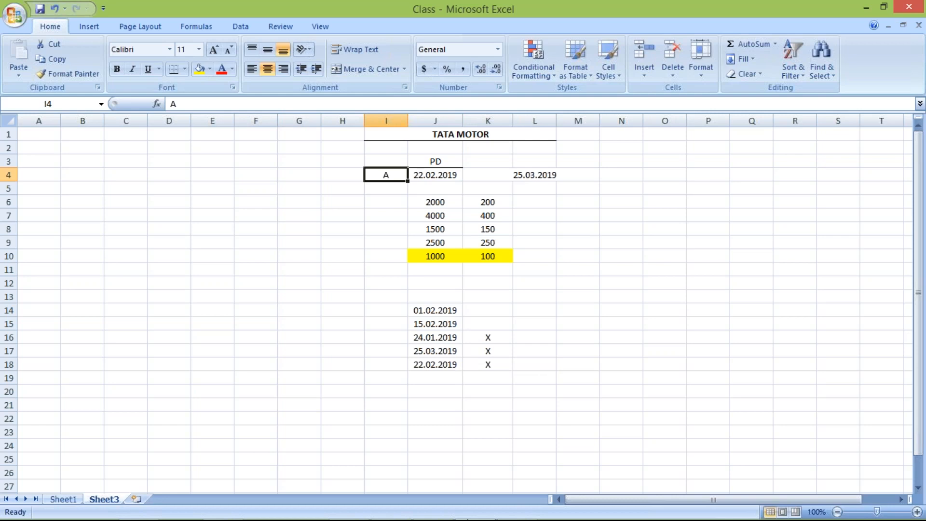
# Check the TM04 period range on the PowerPoint slide and return to the example dates in the Excel Class workbook.
pyautogui.moveTo(430, 512)
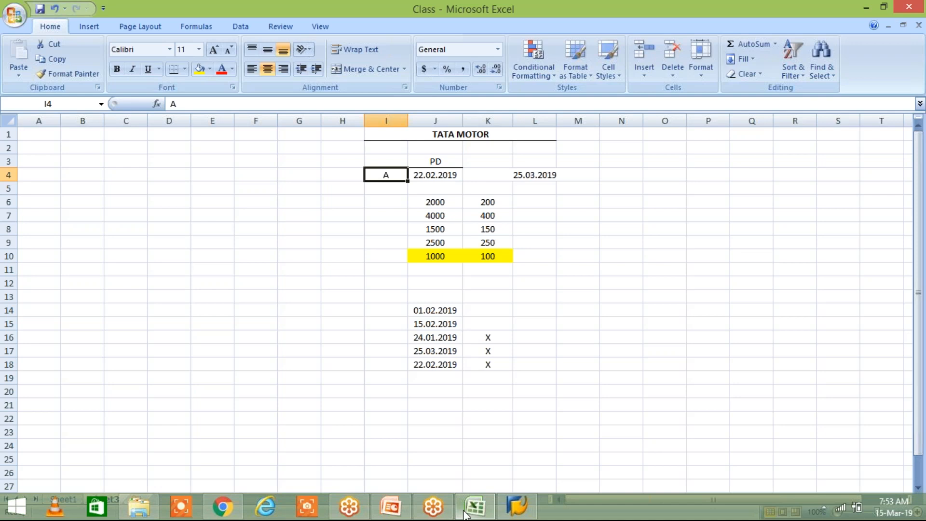
pyautogui.click(465, 515)
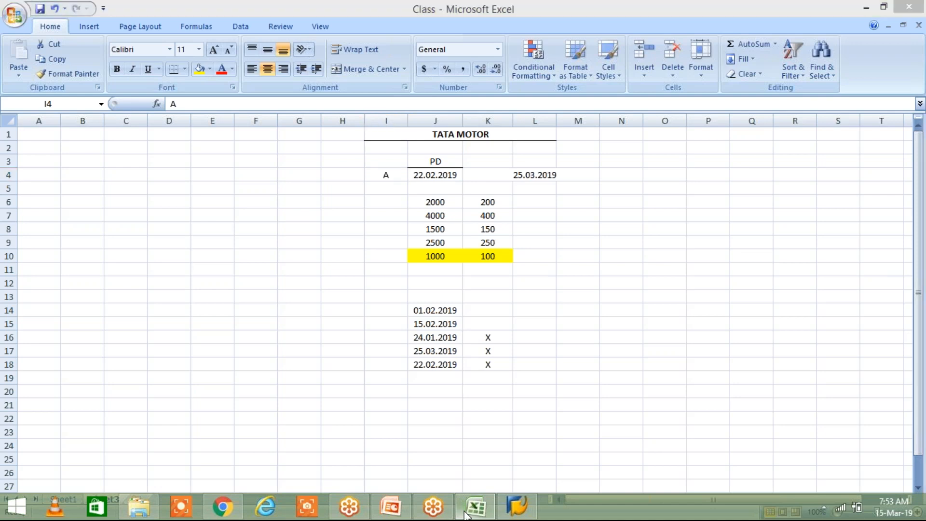
pyautogui.click(466, 514)
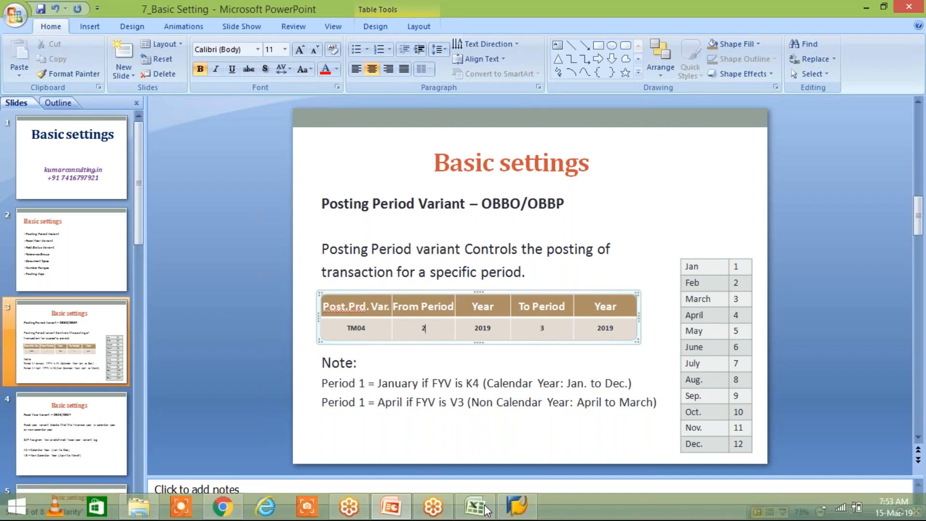
pyautogui.click(486, 509)
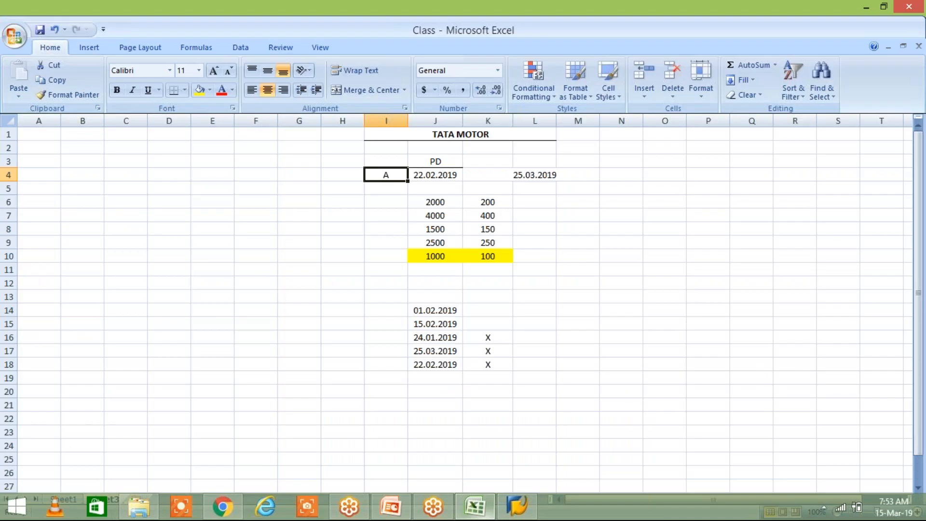
pyautogui.click(497, 389)
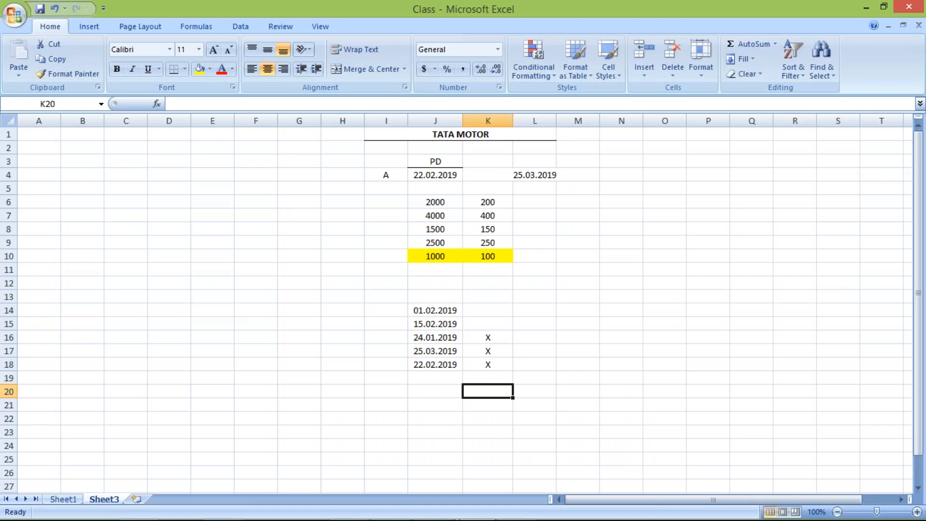
pyautogui.click(304, 325)
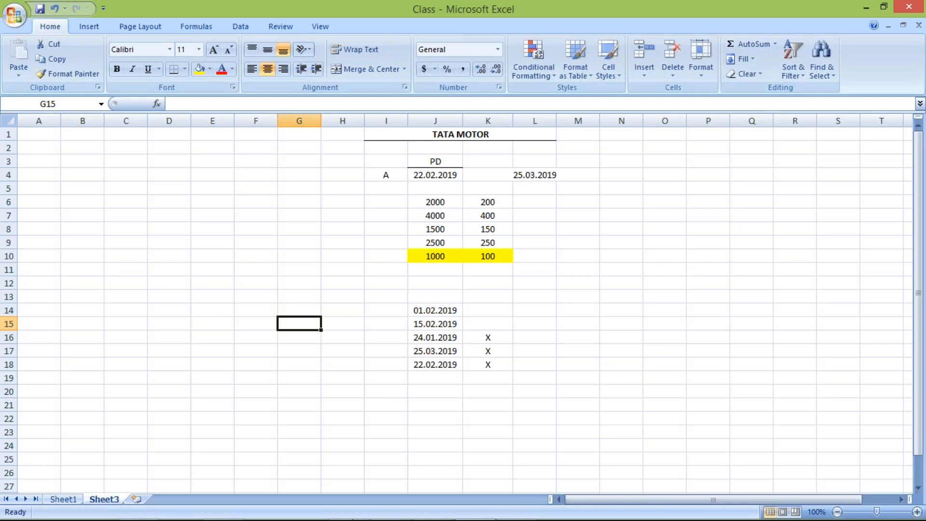
pyautogui.click(537, 320)
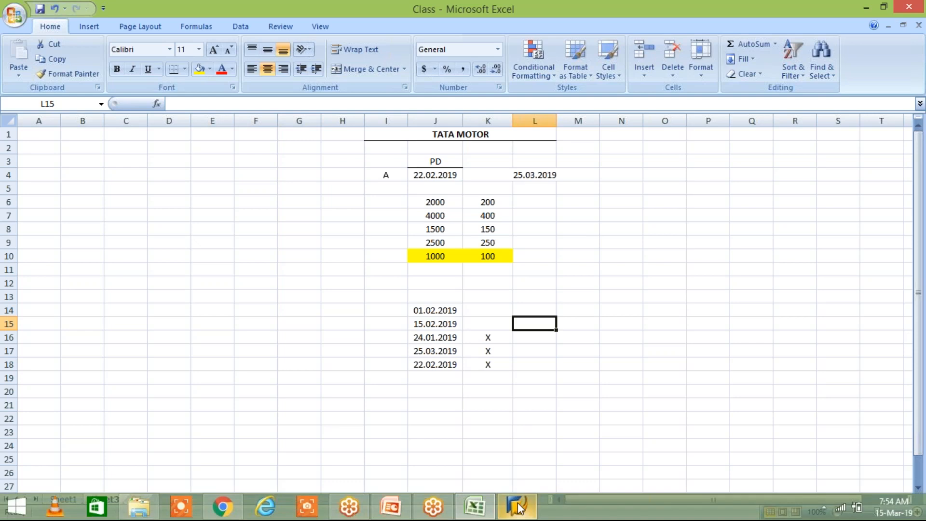
# Switch to SAP and log on to client 800 with the user name and the account password.
pyautogui.click(518, 506)
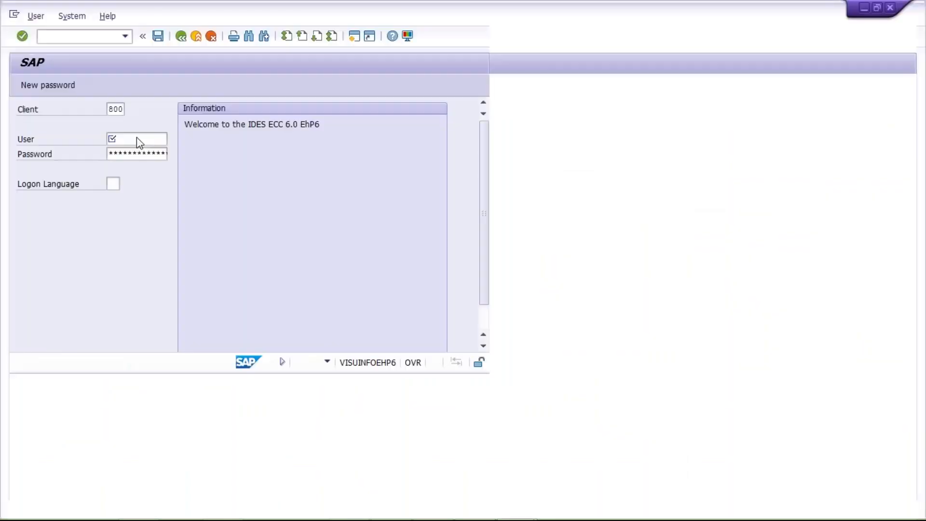
pyautogui.press('Down')
pyautogui.press('Down')
pyautogui.press('Return')
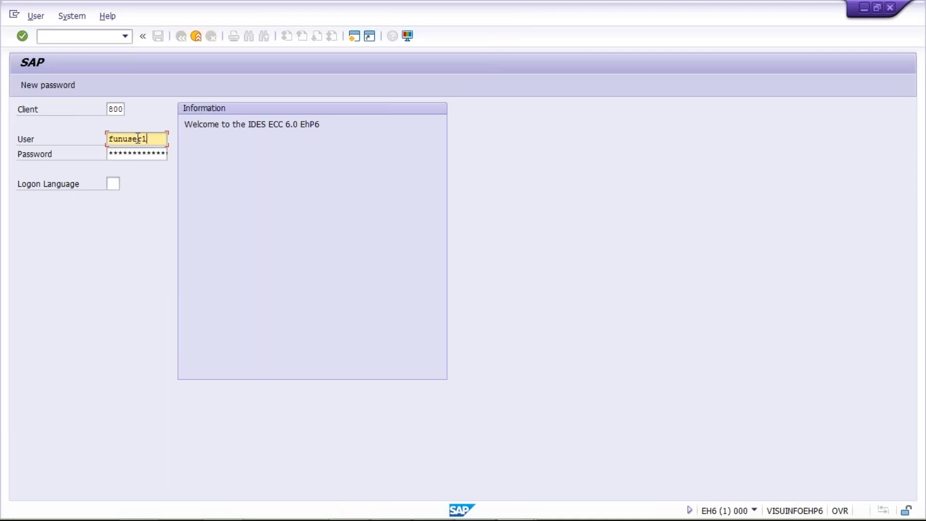
pyautogui.press('Tab')
pyautogui.write('*********')
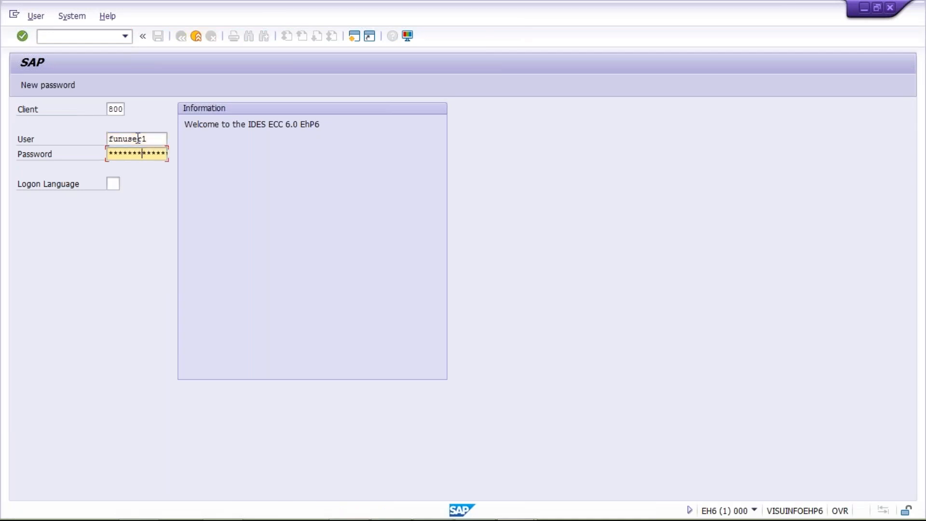
pyautogui.press('Return')
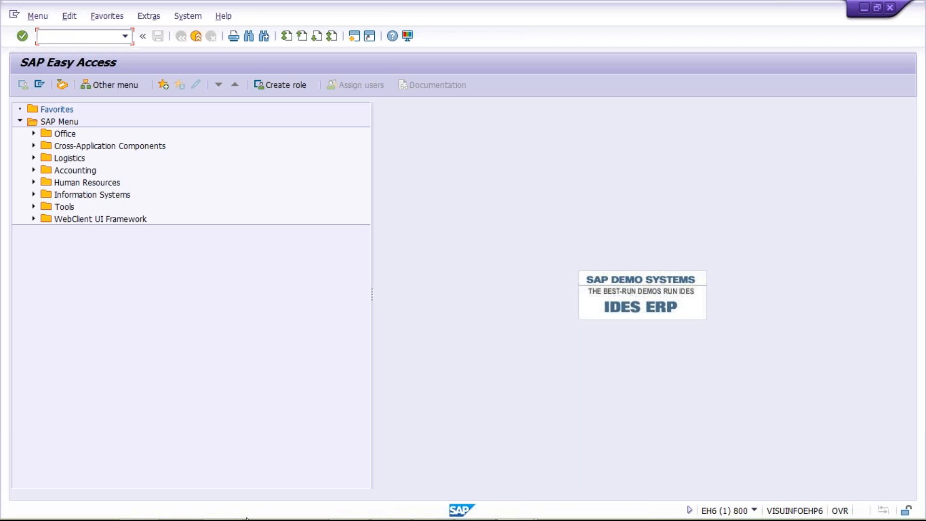
# Check the transaction code on the PowerPoint slide, run OBBO in SAP and start new entries for posting period variants.
pyautogui.moveTo(256, 506)
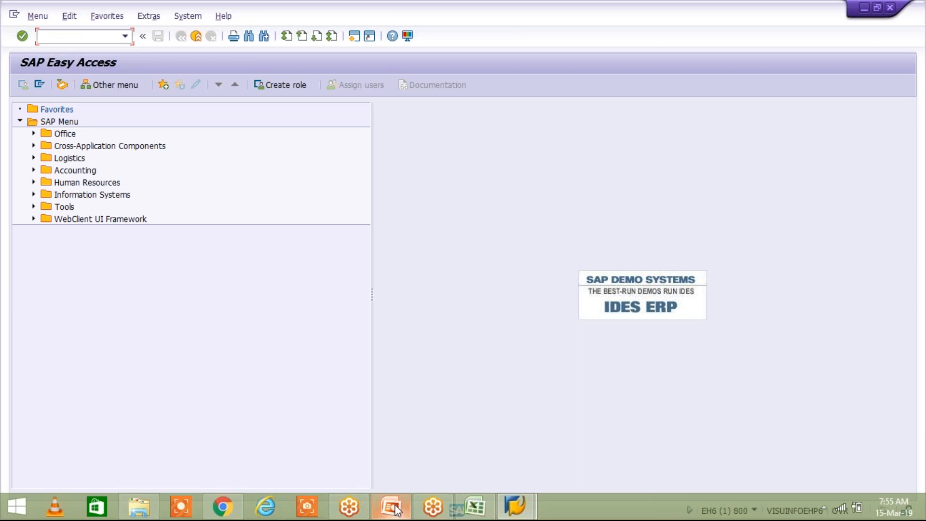
pyautogui.click(393, 506)
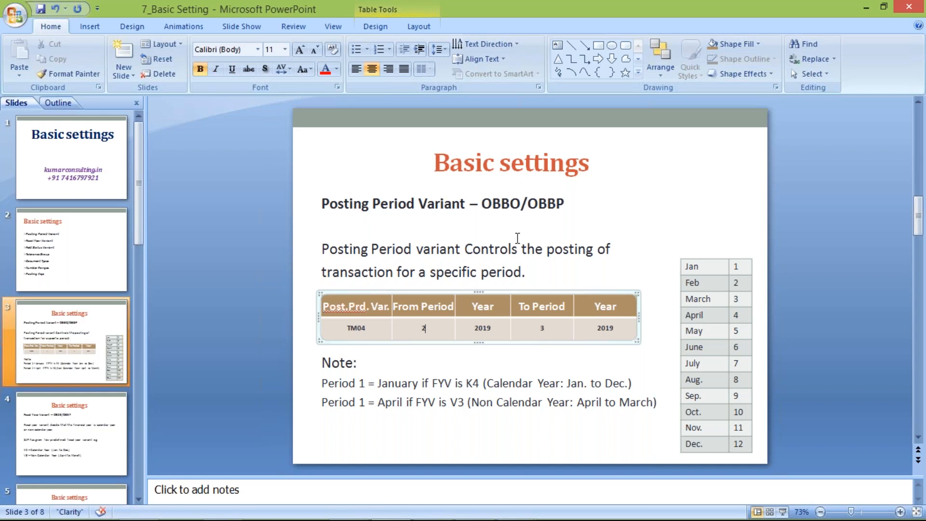
pyautogui.hotkey('alt', 'Tab')
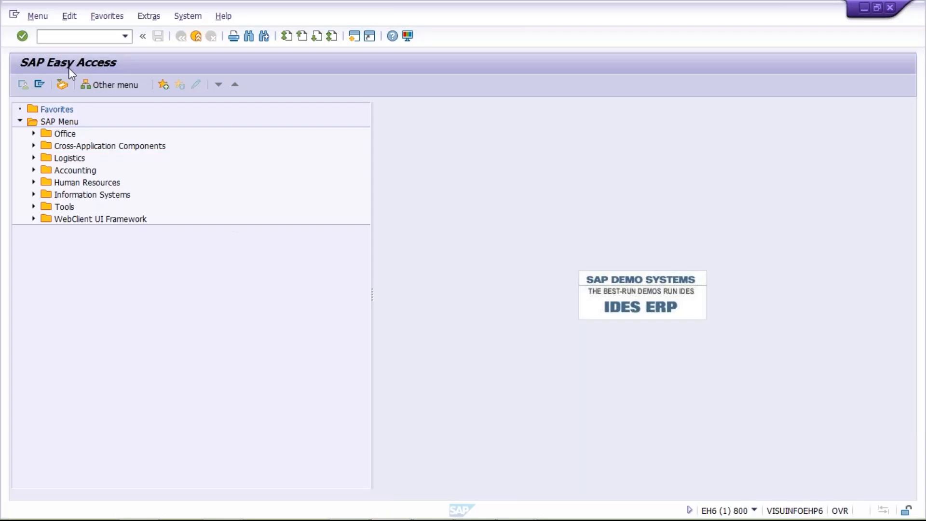
pyautogui.write('OBBO')
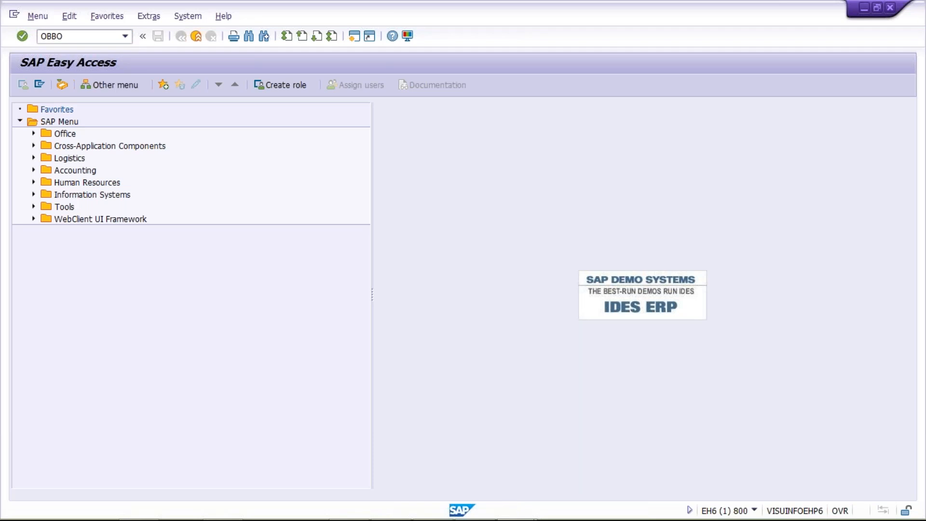
pyautogui.press('Return')
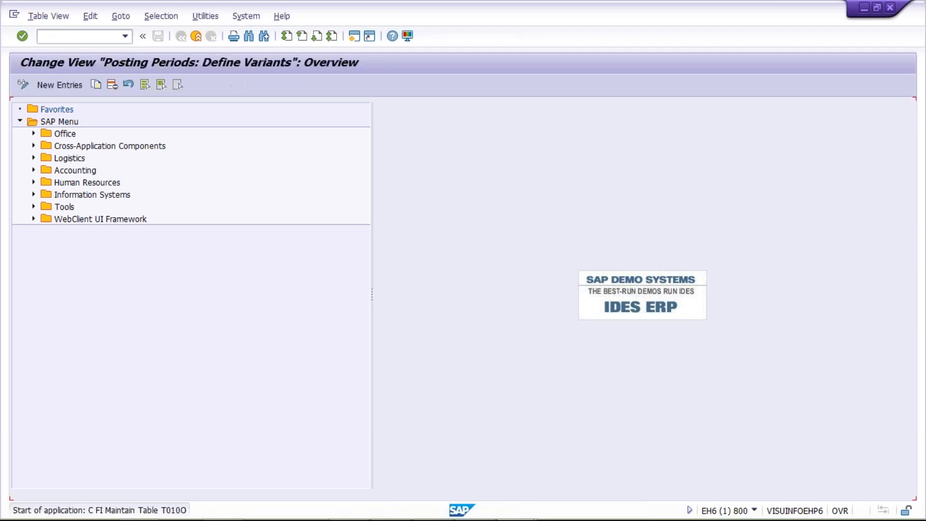
pyautogui.click(61, 85)
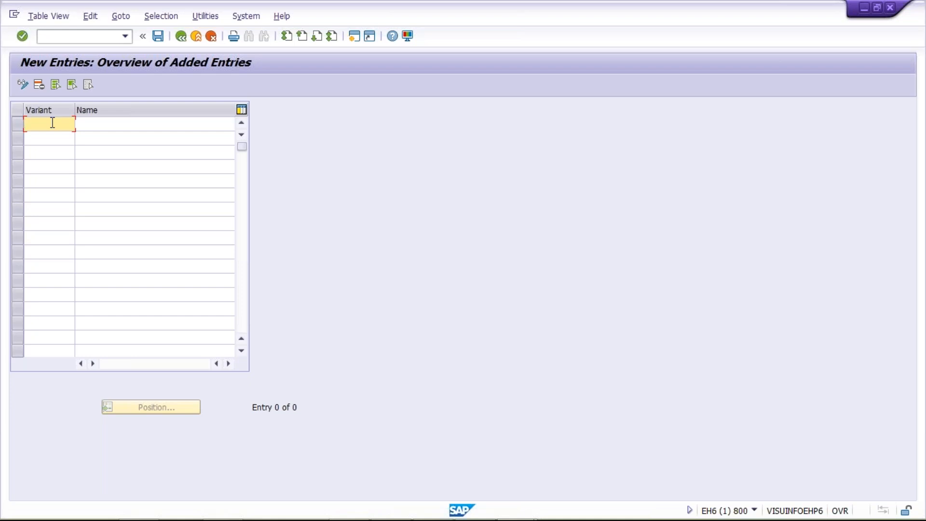
# Try to save a new variant TM04 named POSTING PERIOD VARIANT, and cancel the entry.
pyautogui.write('TM04')
pyautogui.press('Tab')
pyautogui.write('P')
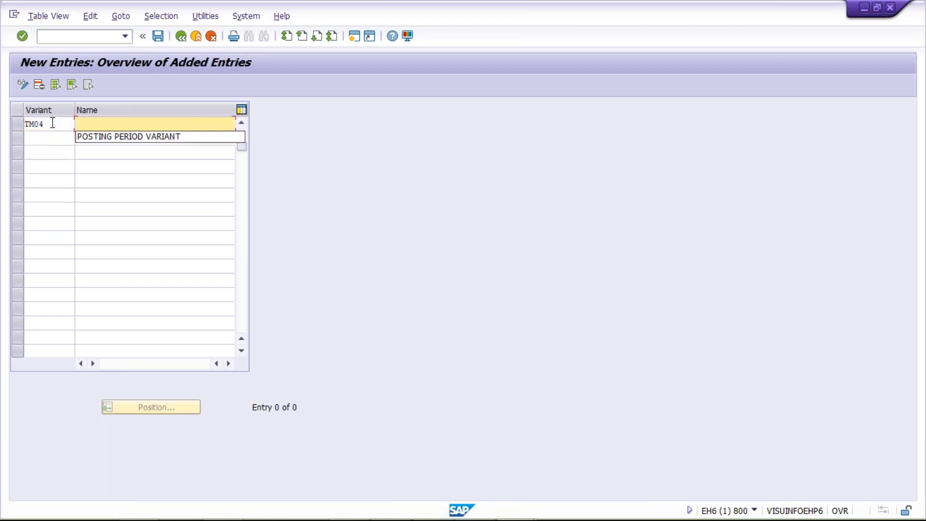
pyautogui.press('Down')
pyautogui.press('Return')
pyautogui.hotkey('ctrl', 's')
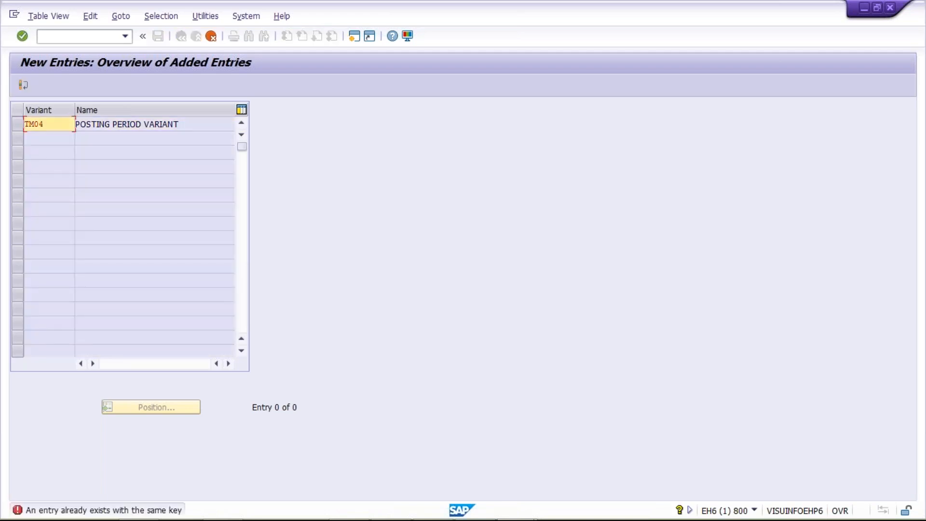
pyautogui.click(211, 37)
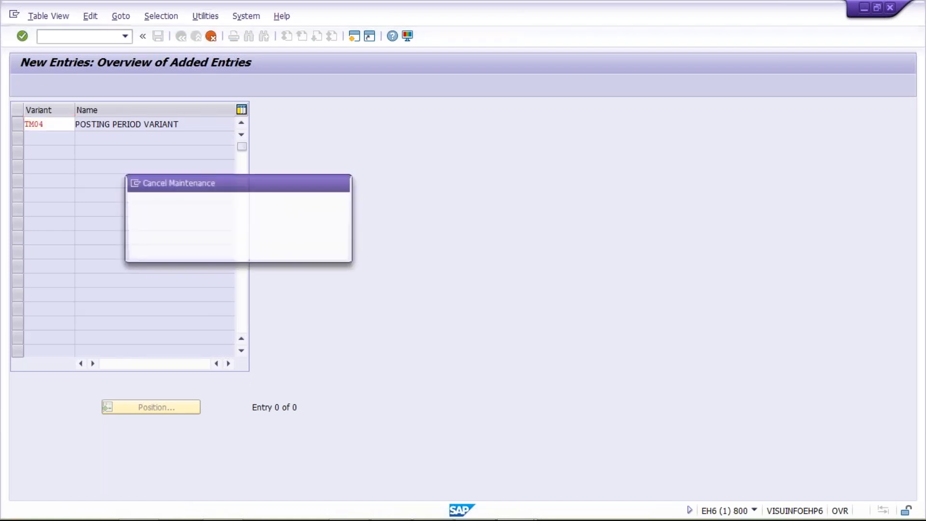
pyautogui.click(183, 250)
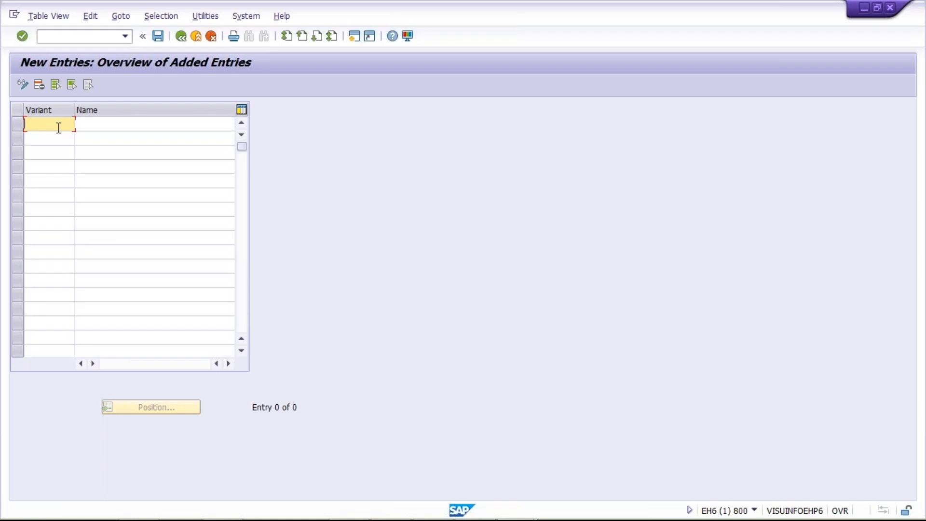
# Create variant TM05 named POSTING PERIOD VARIANT and save it in the TATA MOTOR customizing request.
pyautogui.write('TM05')
pyautogui.press('Return')
pyautogui.press('Tab')
pyautogui.press('Down')
pyautogui.press('Return')
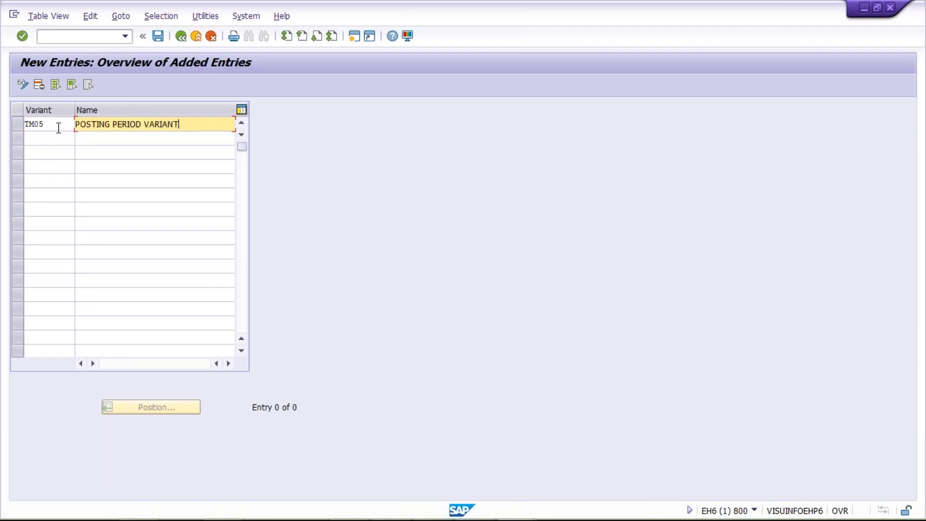
pyautogui.press('Return')
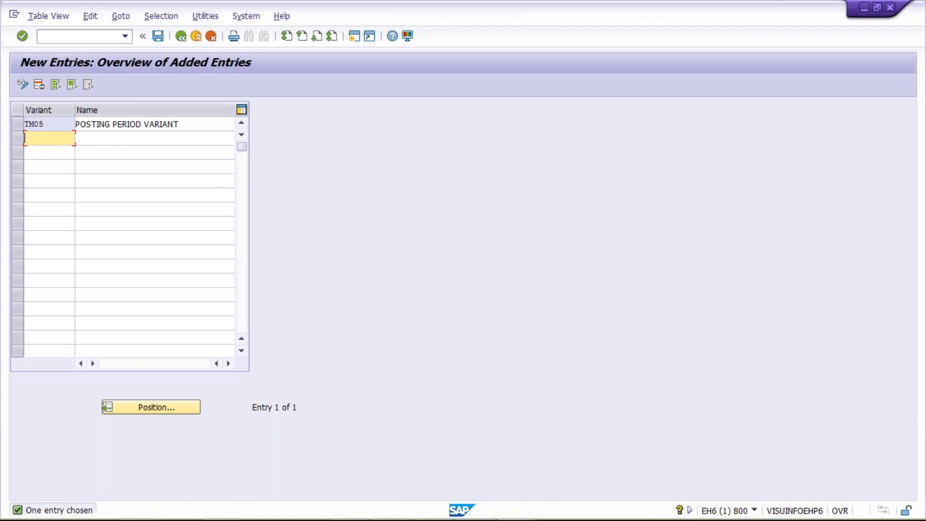
pyautogui.hotkey('ctrl', 's')
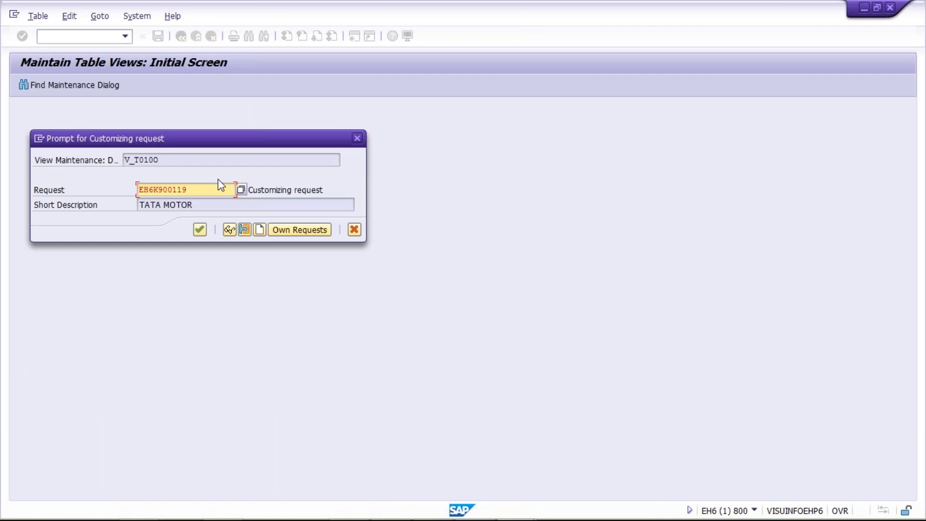
pyautogui.press('Return')
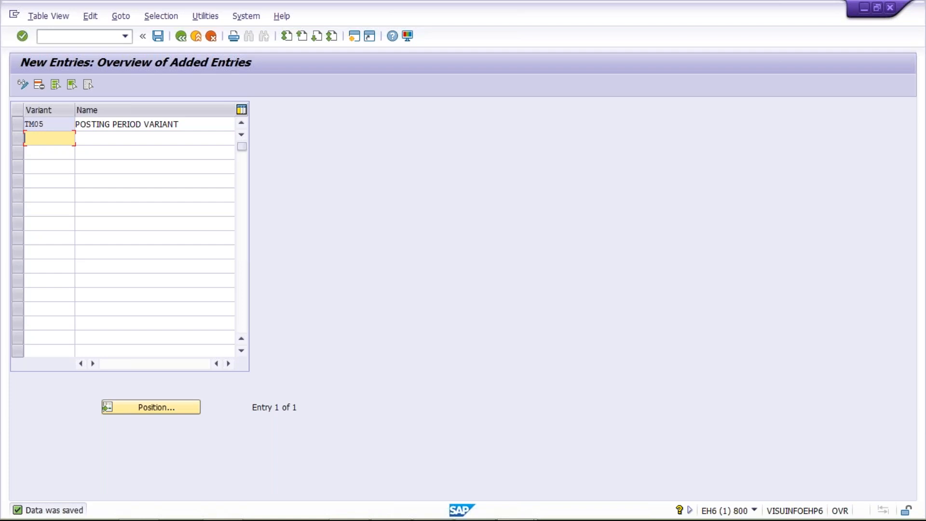
# Go to the assignment of company codes to posting period variants with transaction /NOBBP.
pyautogui.click(69, 37)
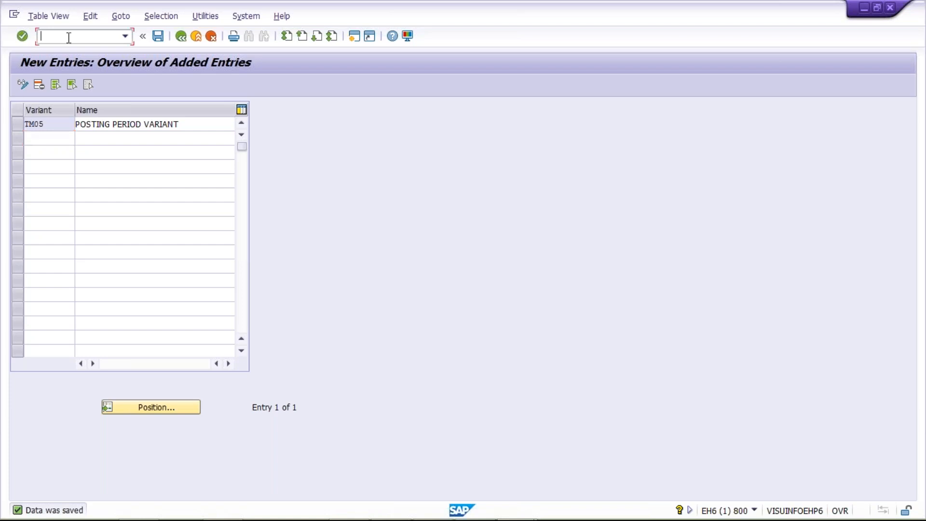
pyautogui.write('/')
pyautogui.write('NOBBP')
pyautogui.press('Return')
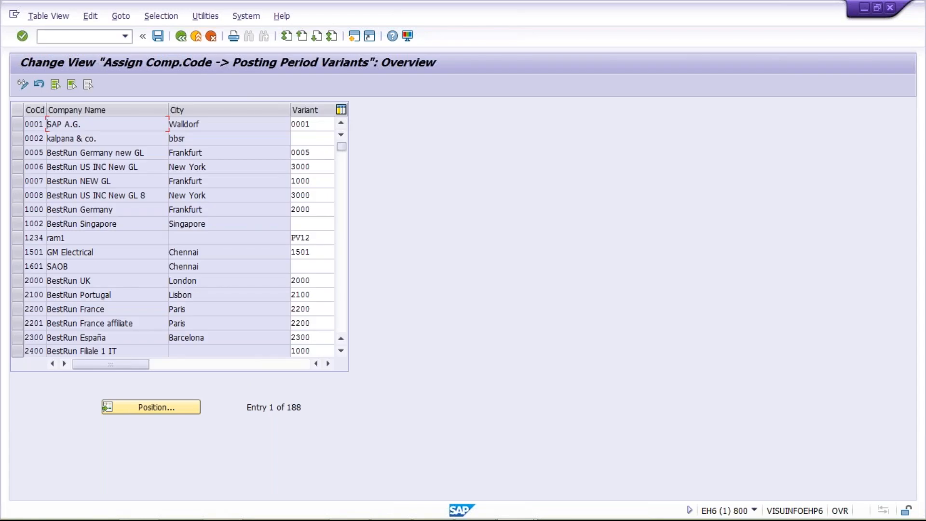
# Locate company code TM05 in the assignment list and check its posting period variant.
pyautogui.click(146, 406)
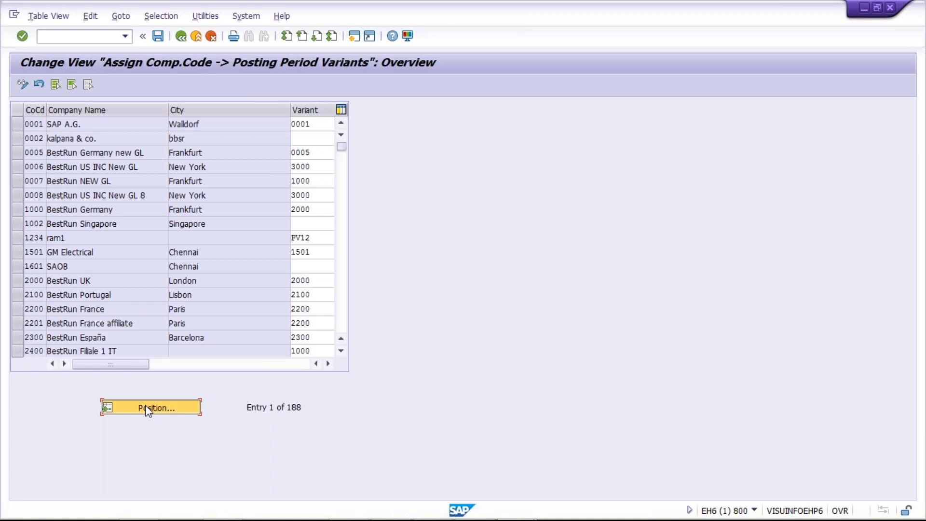
pyautogui.click(146, 407)
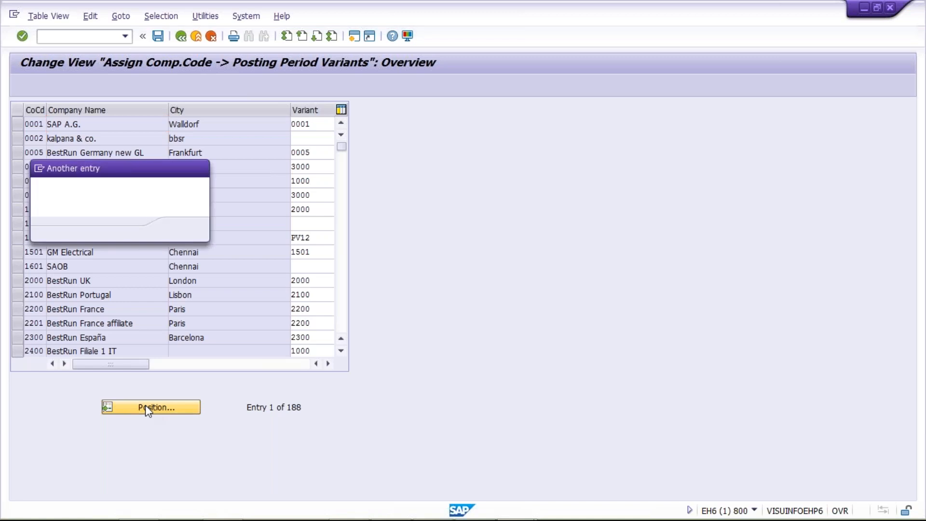
pyautogui.write('TM05')
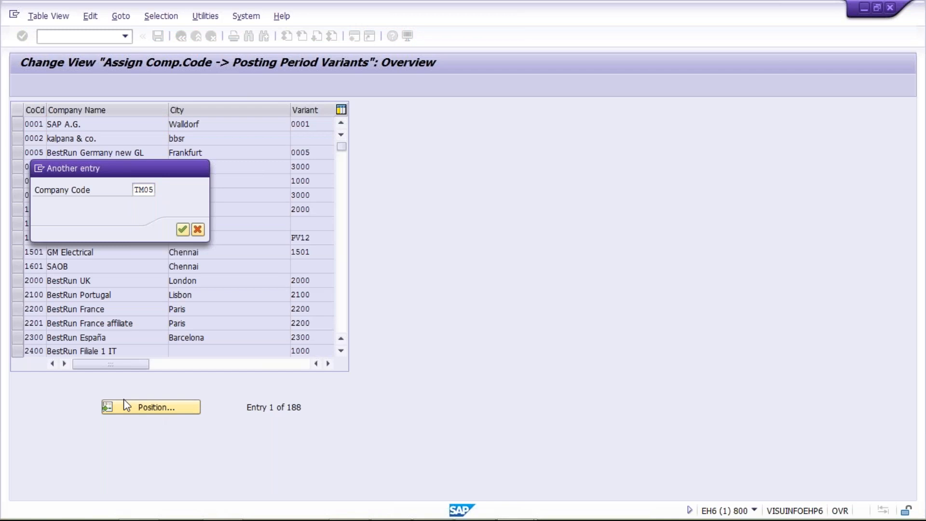
pyautogui.press('Return')
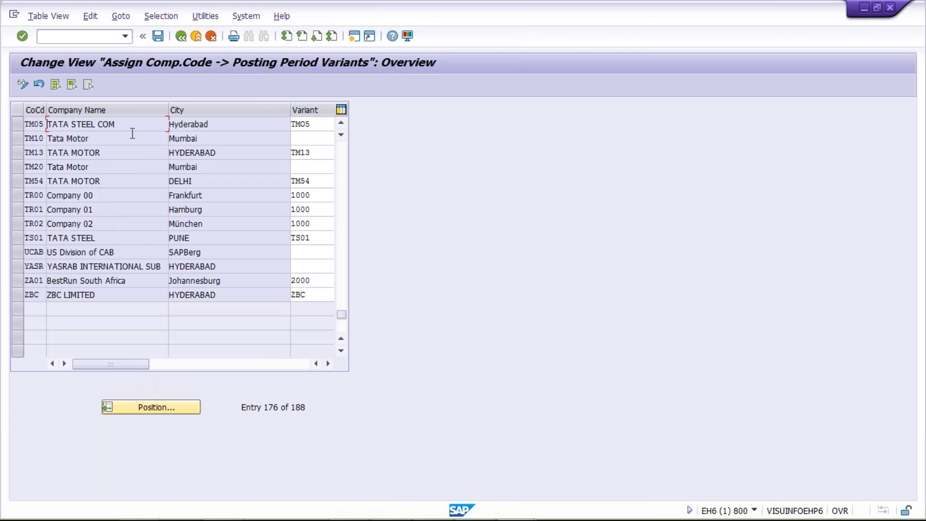
pyautogui.press('Tab')
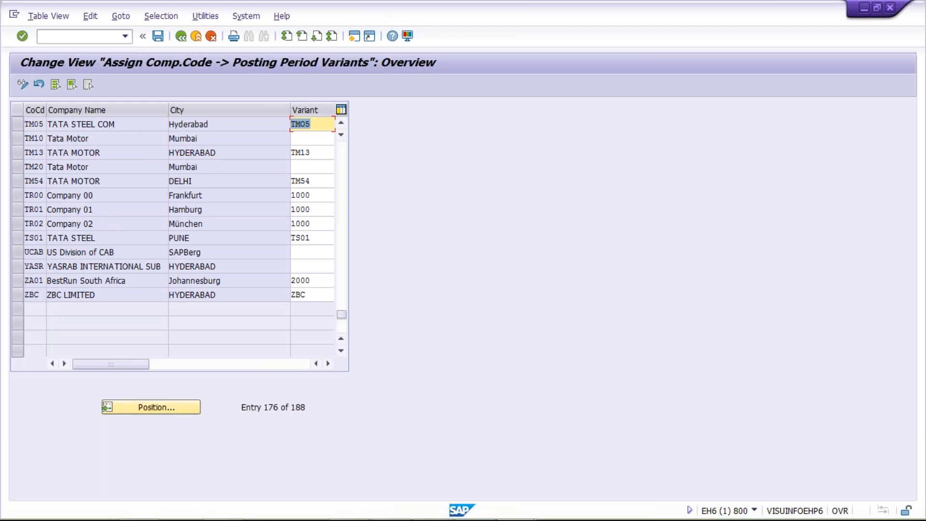
pyautogui.hotkey('ctrl', 's')
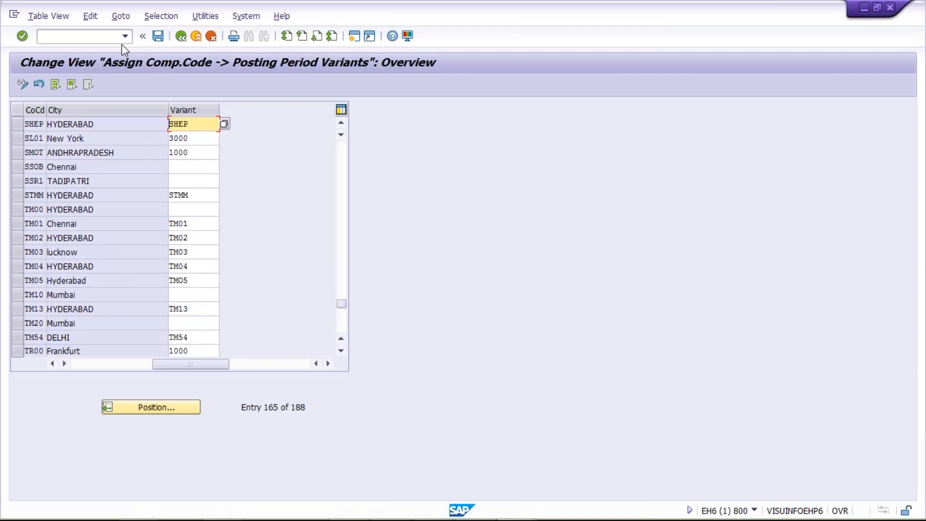
# Return to the definition of posting period variants with transaction /NOBBO and start new entries.
pyautogui.click(106, 36)
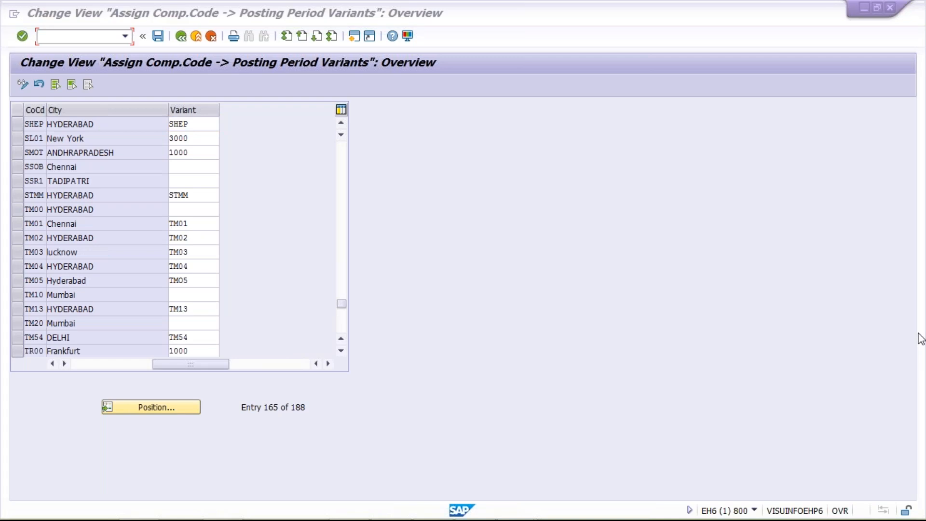
pyautogui.click(233, 190)
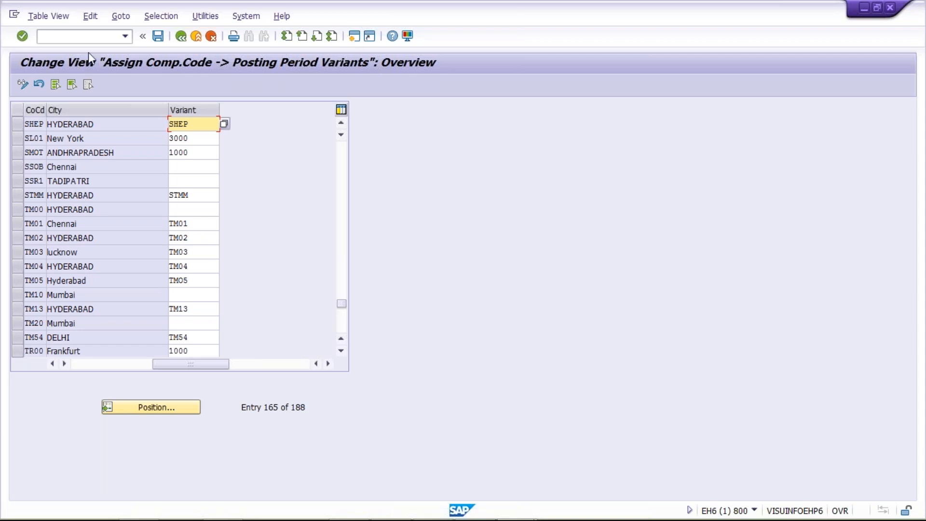
pyautogui.click(83, 38)
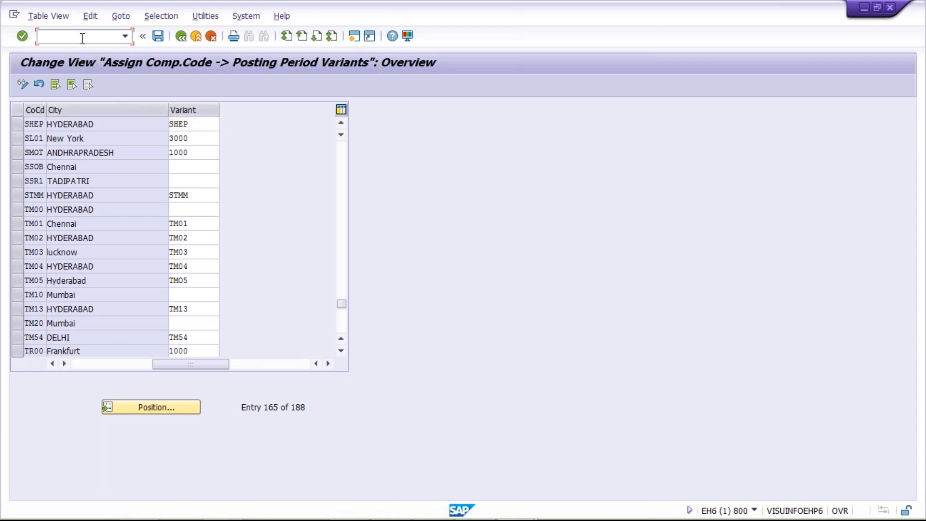
pyautogui.write('/NOBBO')
pyautogui.press('Return')
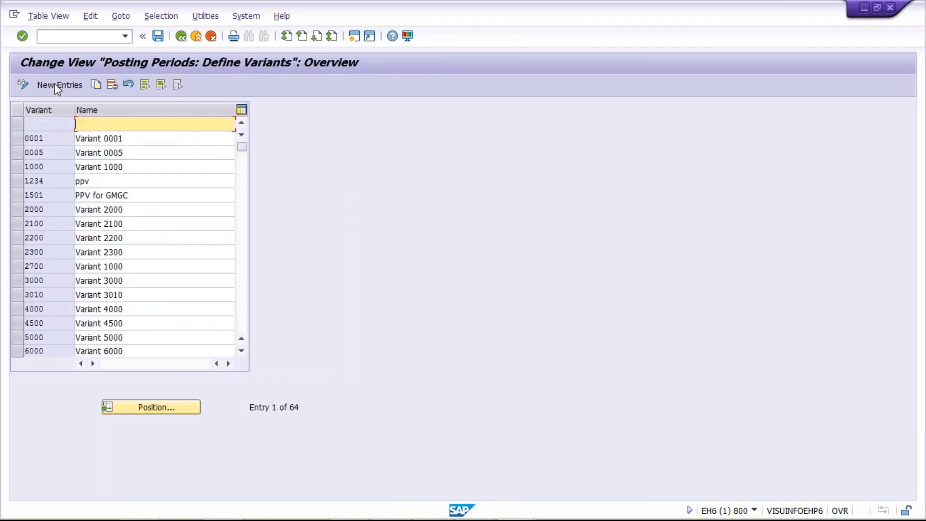
pyautogui.click(54, 85)
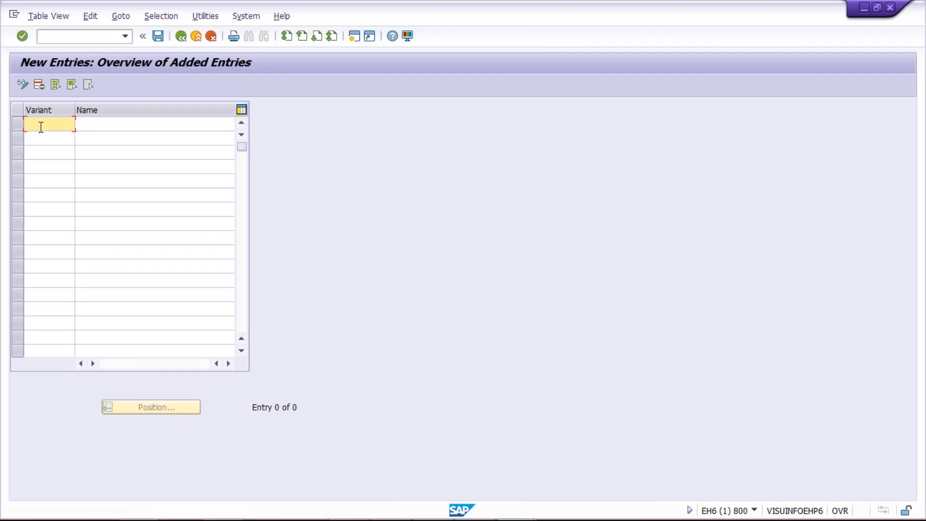
# Create posting period variant TM00 named POSTING PERIOD VARIANT and save it.
pyautogui.write('T')
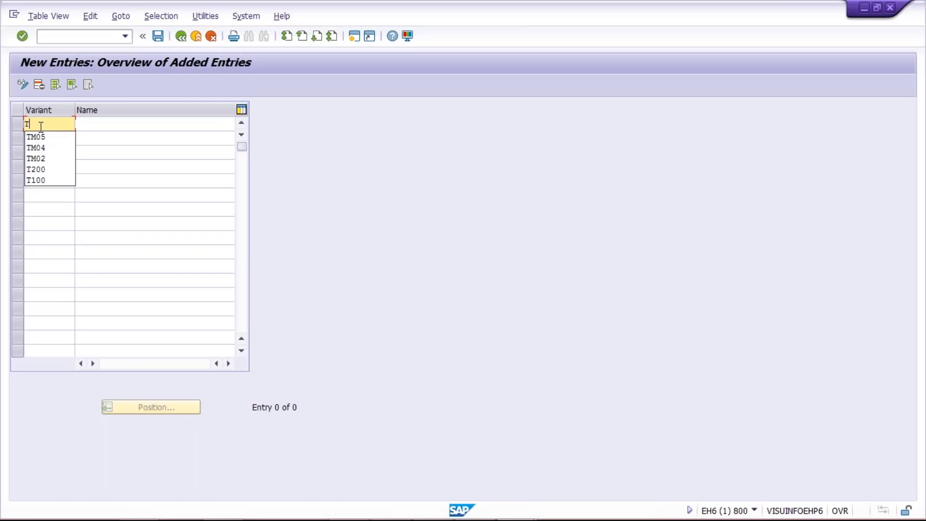
pyautogui.write('M00')
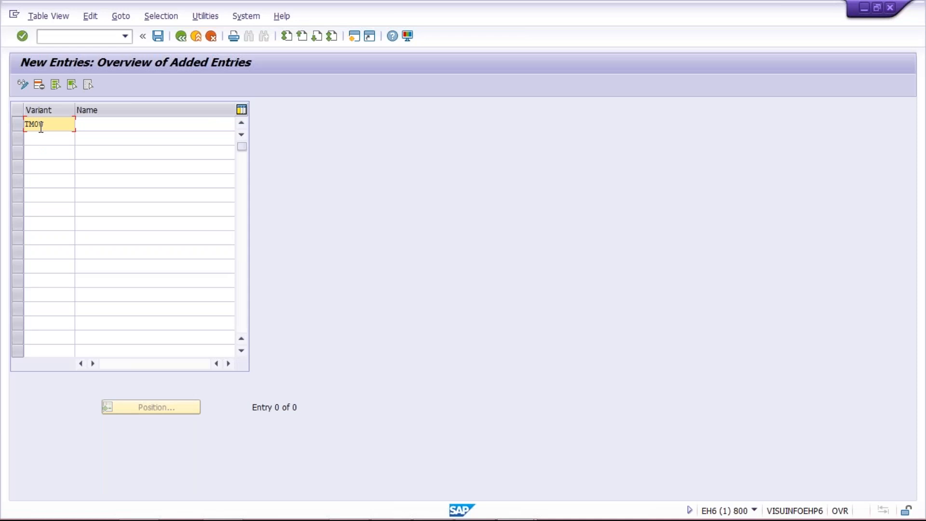
pyautogui.press('Tab')
pyautogui.press('space')
pyautogui.press('Down')
pyautogui.press('Return')
pyautogui.press('Return')
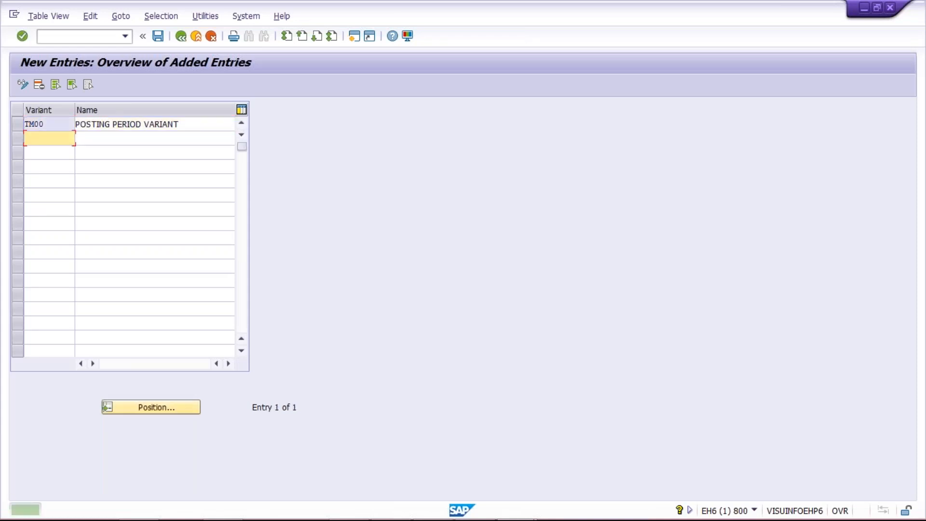
pyautogui.hotkey('ctrl', 's')
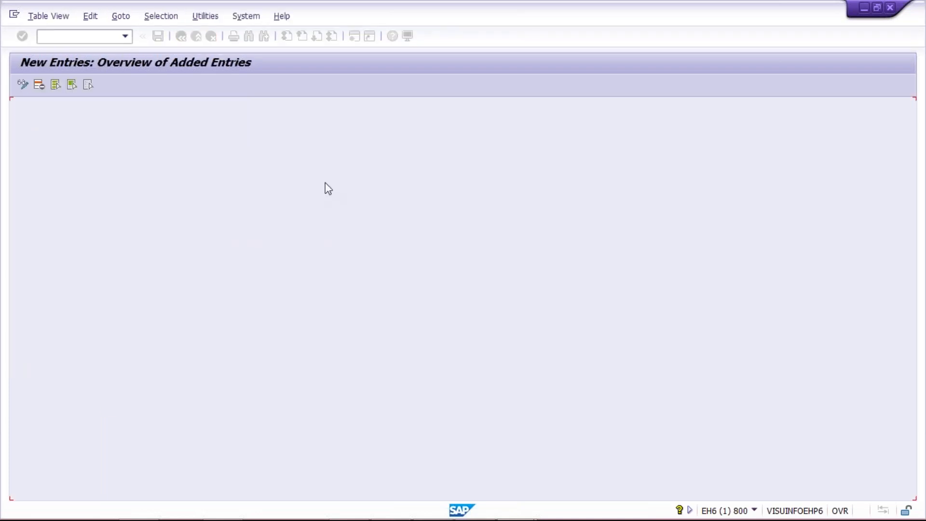
# Select the new variant's code TM00 and go to the company code assignment with transaction /NOBBP.
pyautogui.click(57, 127)
pyautogui.moveTo(57, 126); pyautogui.dragTo(18, 136)
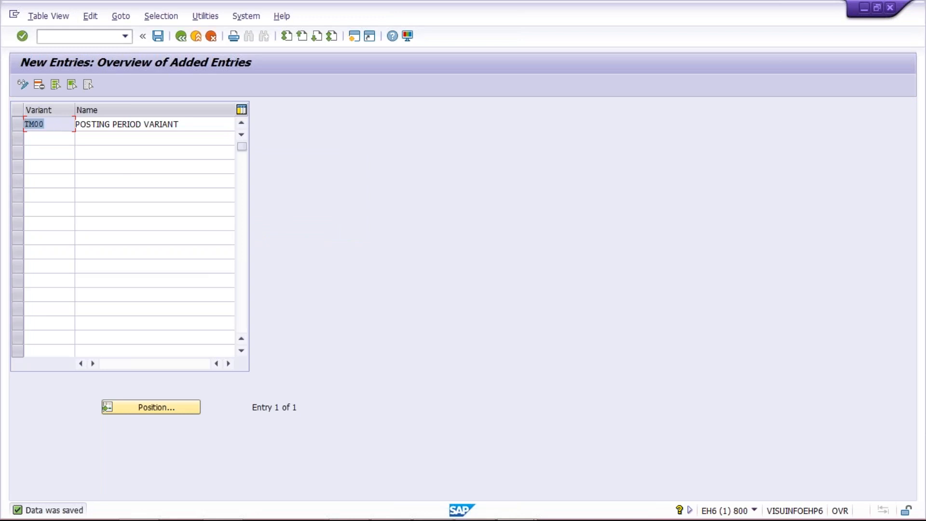
pyautogui.click(122, 37)
pyautogui.click(125, 36)
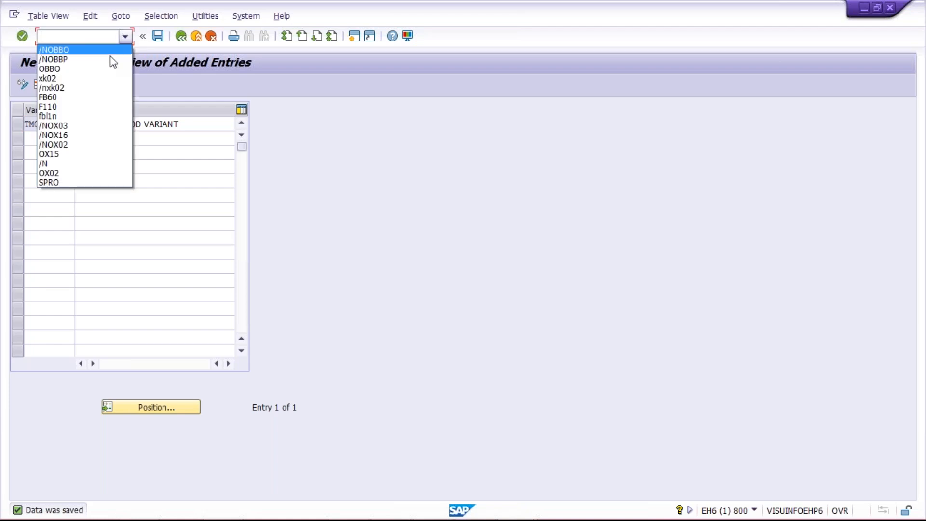
pyautogui.click(111, 59)
pyautogui.press('Return')
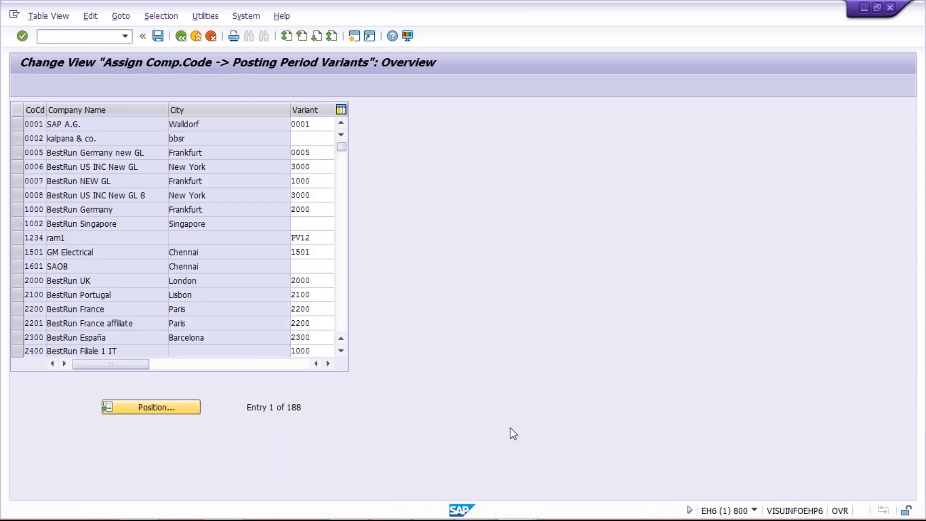
# Locate company code TM00, assign posting period variant TM00 to it and save the assignment.
pyautogui.write('TM00')
pyautogui.press('Return')
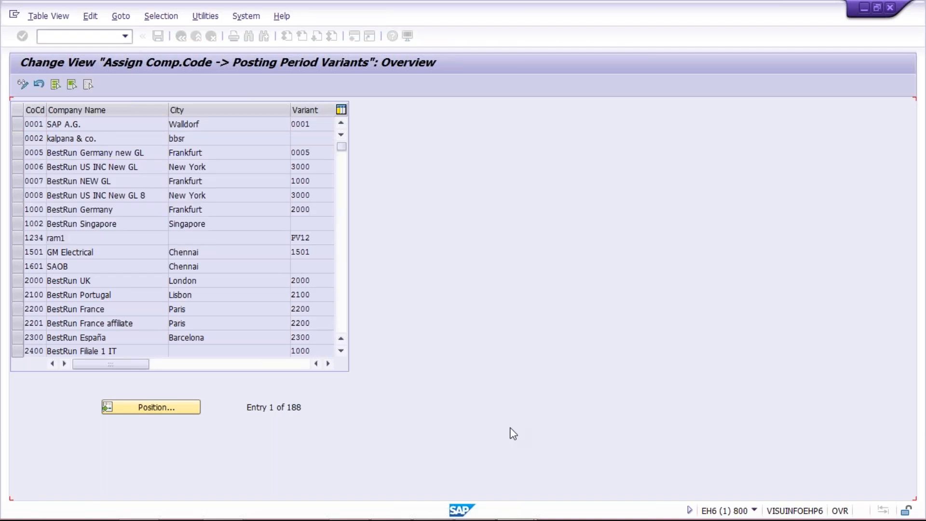
pyautogui.write('TM00')
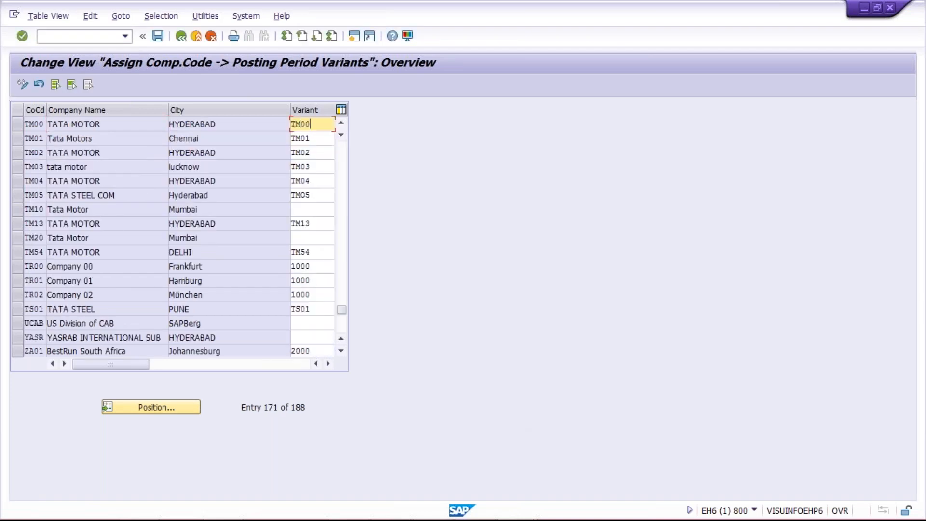
pyautogui.press('Return')
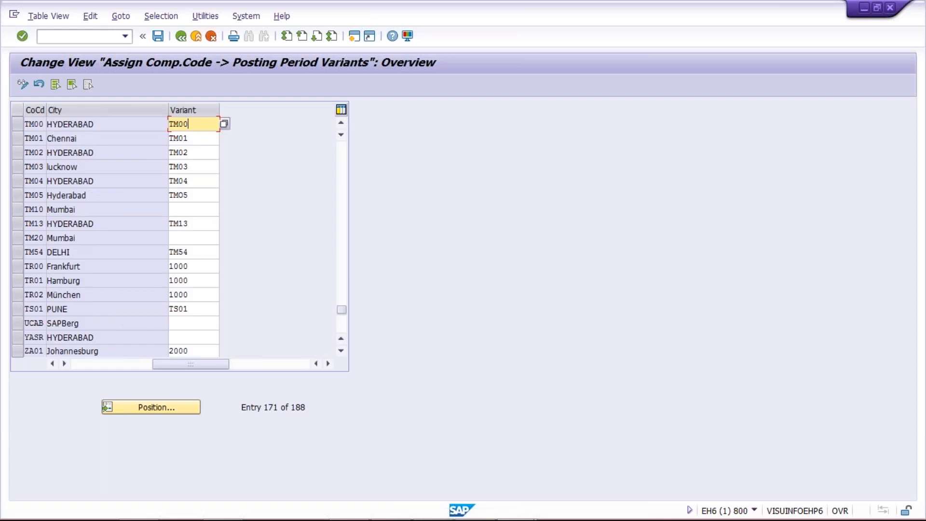
pyautogui.hotkey('ctrl', 's')
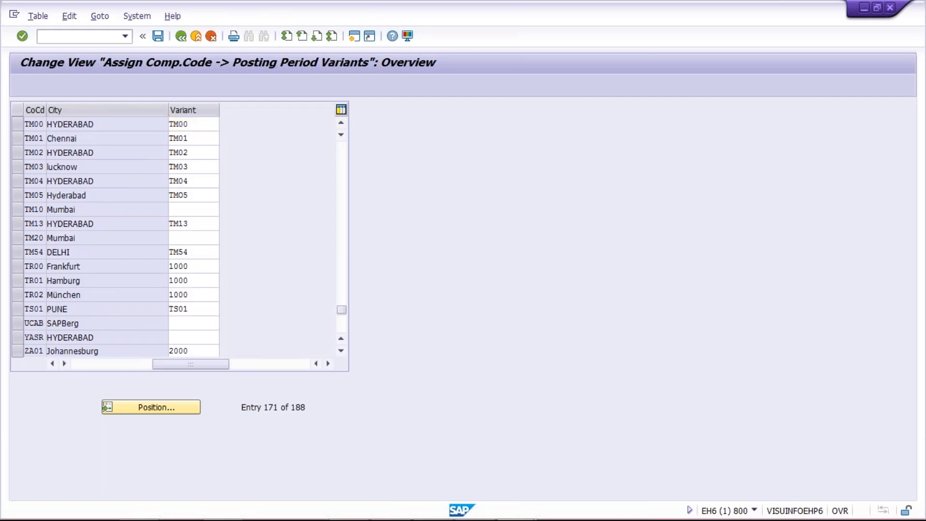
pyautogui.press('Return')
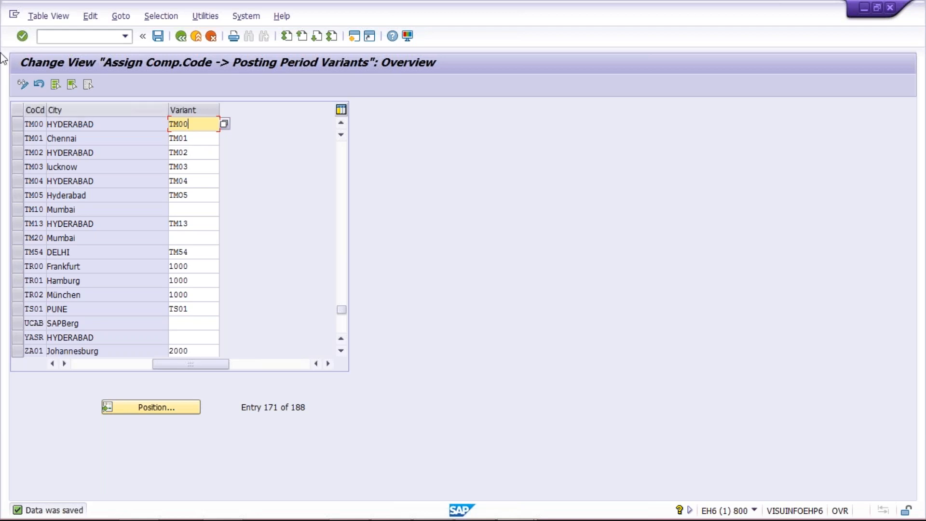
# Run transaction /NOB52 and start a copy of variant 0001's entry for account type +.
pyautogui.click(95, 38)
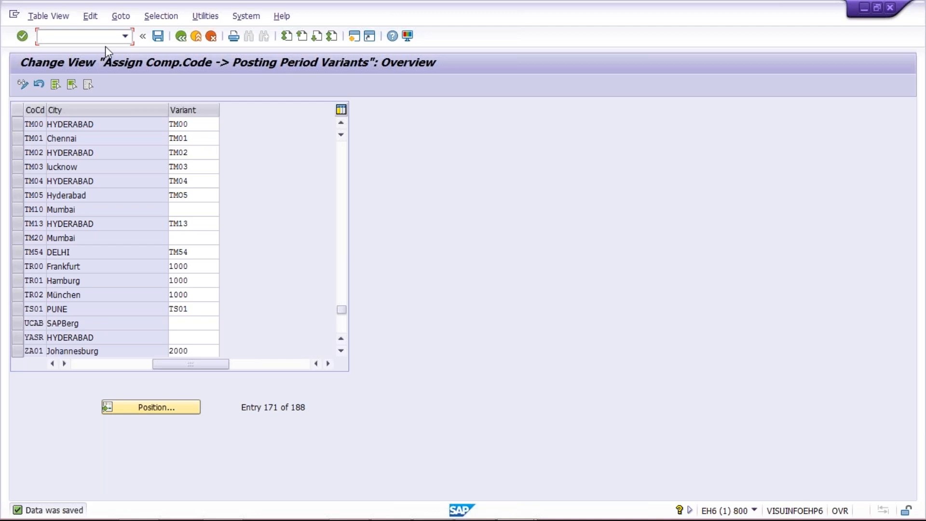
pyautogui.write('/NOB52')
pyautogui.press('Return')
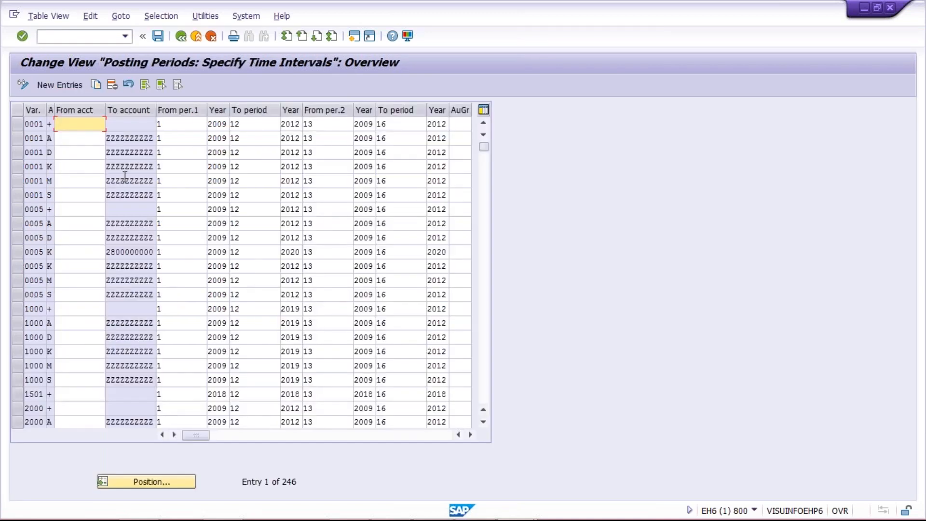
pyautogui.click(16, 126)
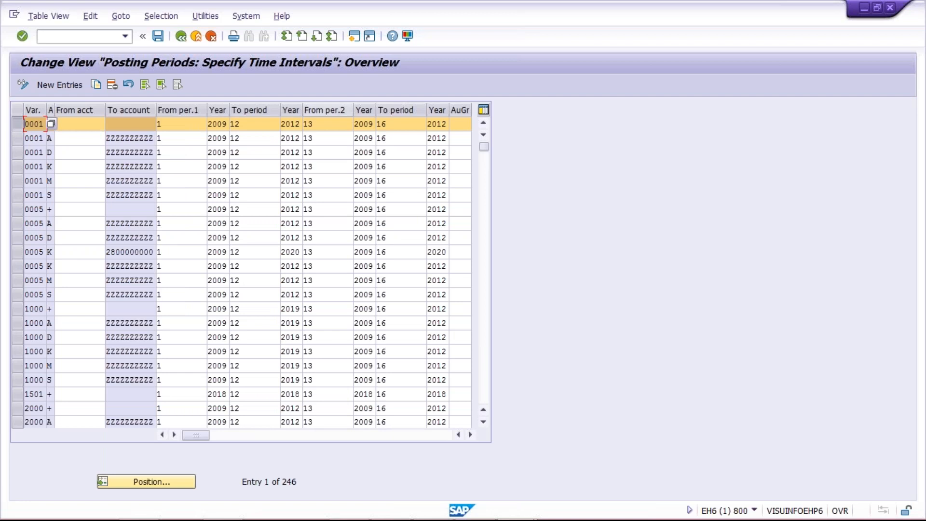
pyautogui.click(97, 86)
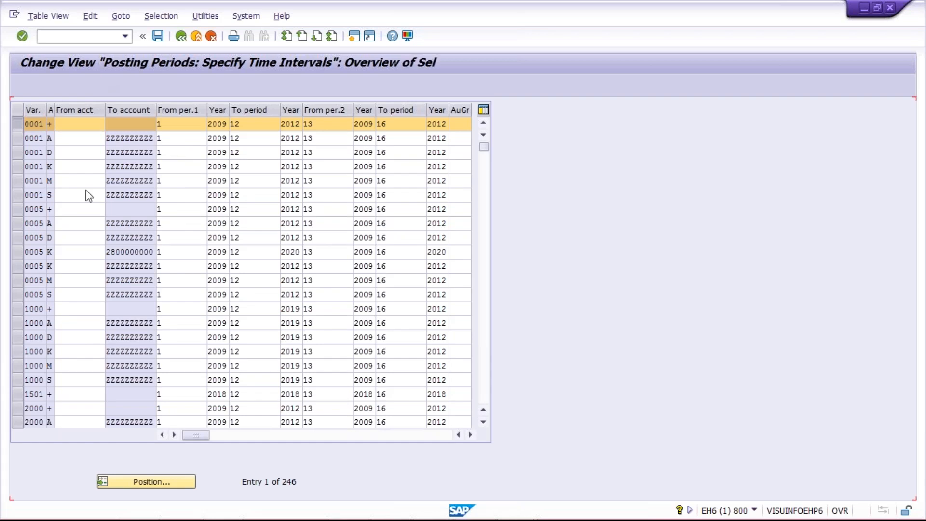
# Set the copied entry's variant to TM00 with account type +, leaving the account range empty.
pyautogui.write('1')
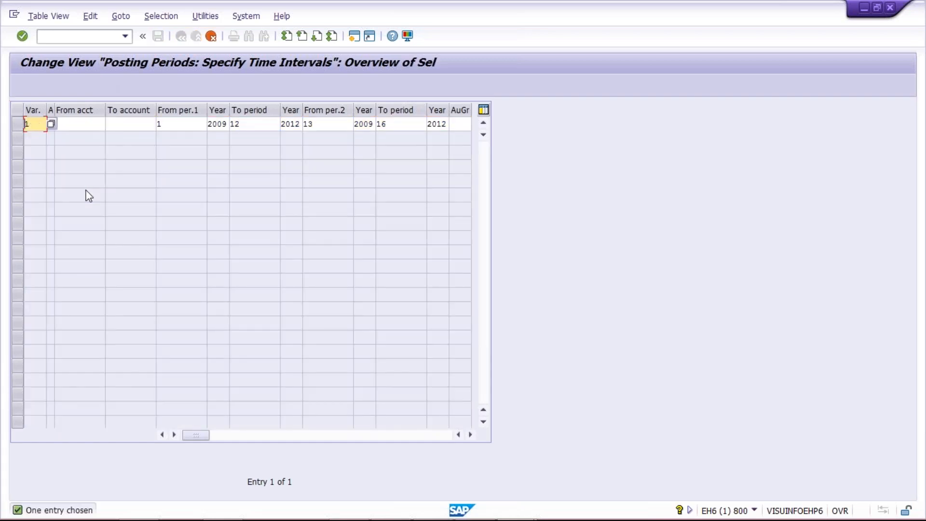
pyautogui.write('TM')
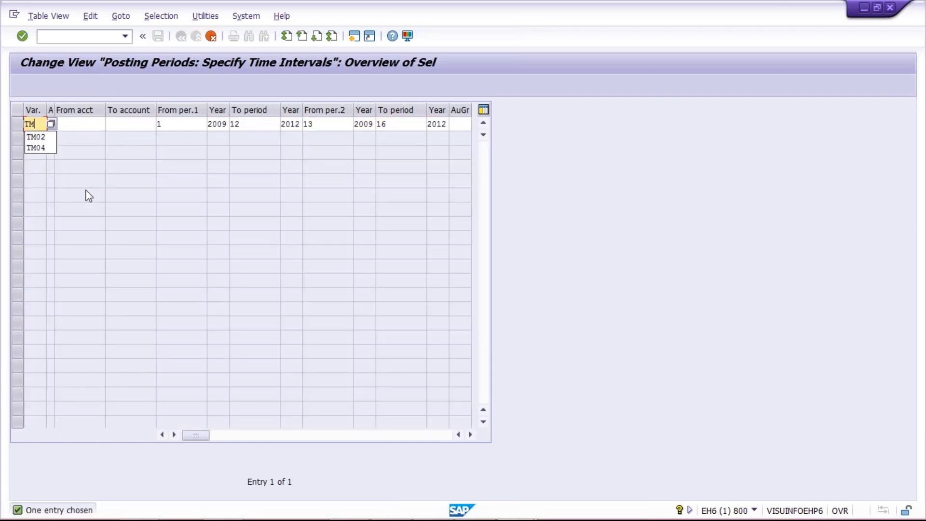
pyautogui.write('00')
pyautogui.press('Tab')
pyautogui.write('+')
pyautogui.press('Tab')
pyautogui.press('Tab')
pyautogui.press('Tab')
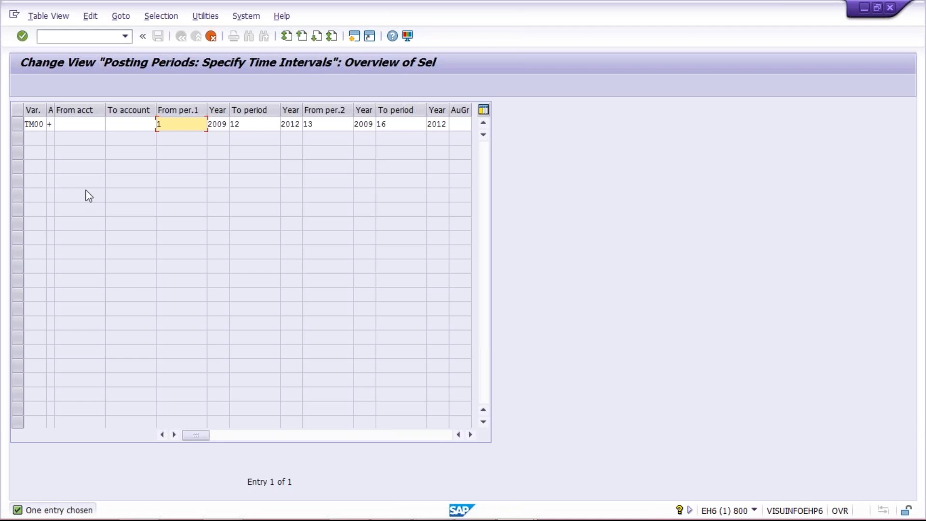
# Set the entry's first posting interval from period 3 of 2019 to period 3 of 2019.
pyautogui.write('3')
pyautogui.press('Tab')
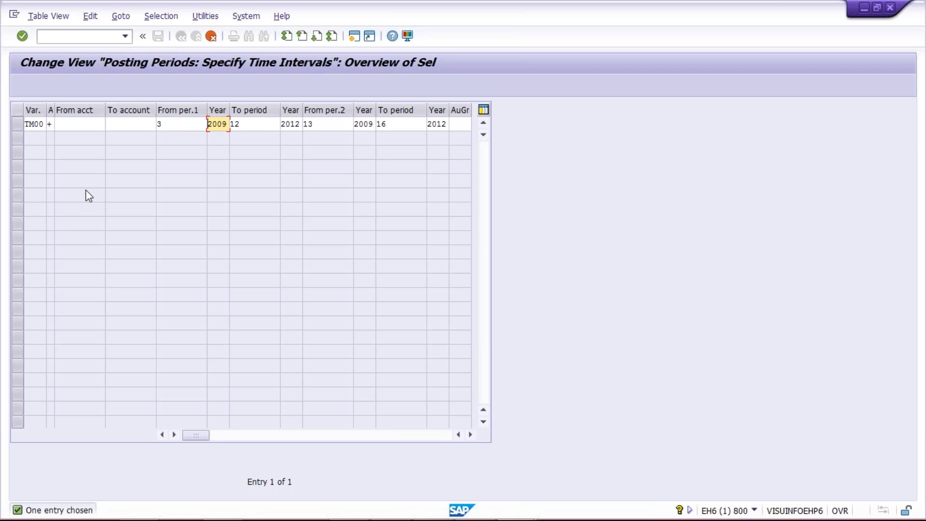
pyautogui.write('2019')
pyautogui.press('Tab')
pyautogui.write('3')
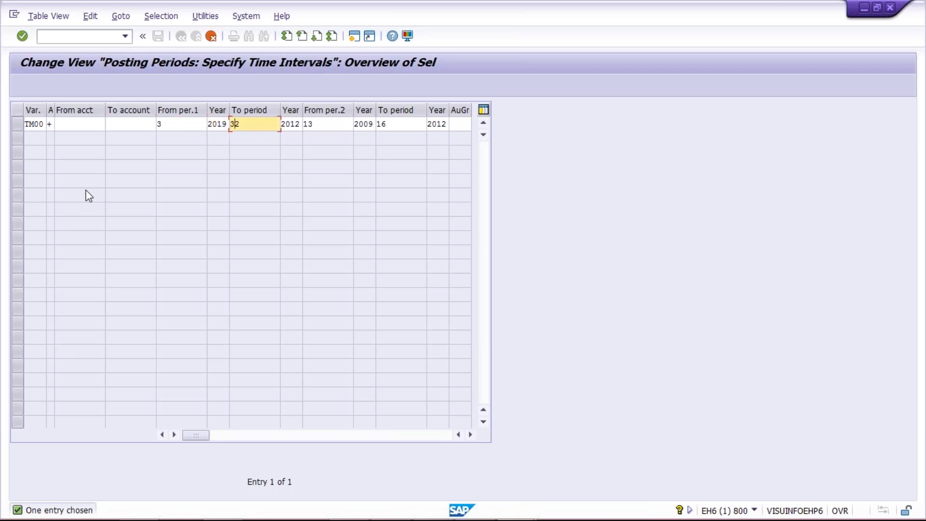
pyautogui.press('Delete')
pyautogui.press('Tab')
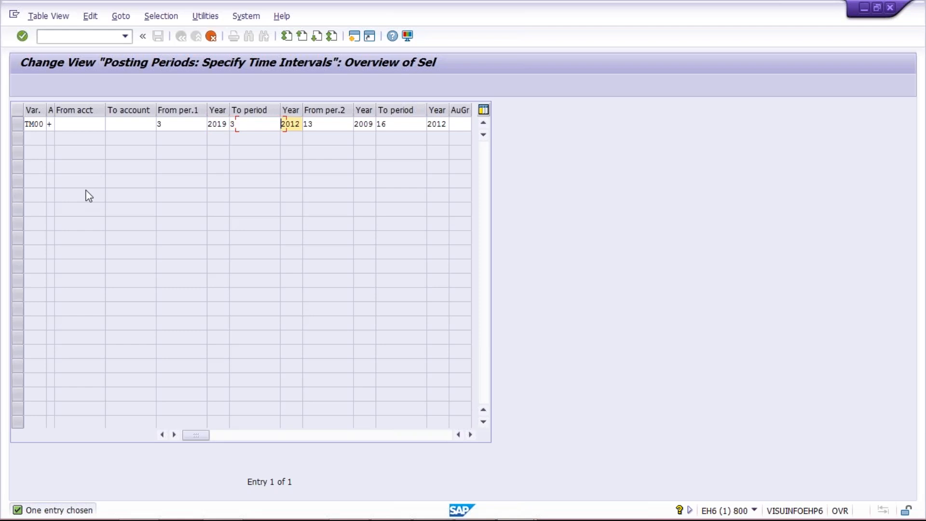
pyautogui.write('2019')
# Clear the second posting interval of the TM00 entry, leaving its from and to periods and both years empty.
pyautogui.press('Tab')
pyautogui.press('Delete')
pyautogui.press('Delete')
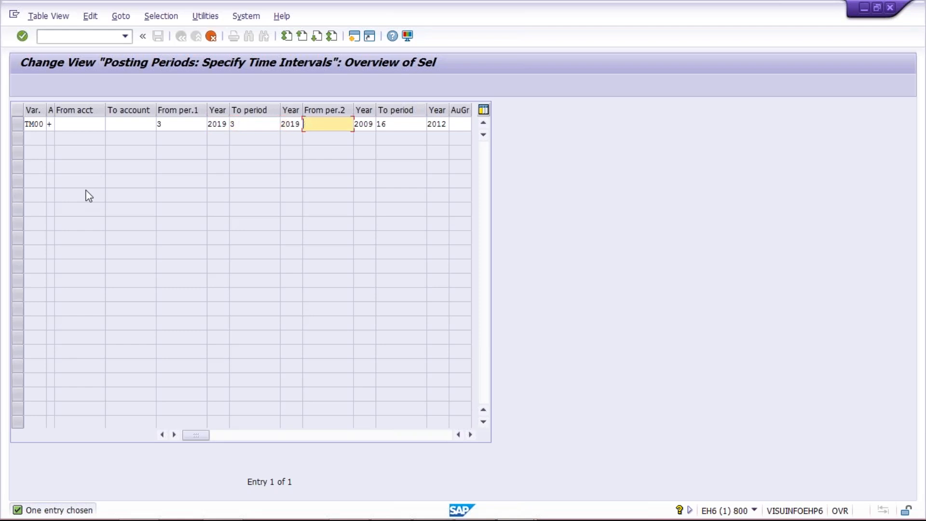
pyautogui.press('Tab')
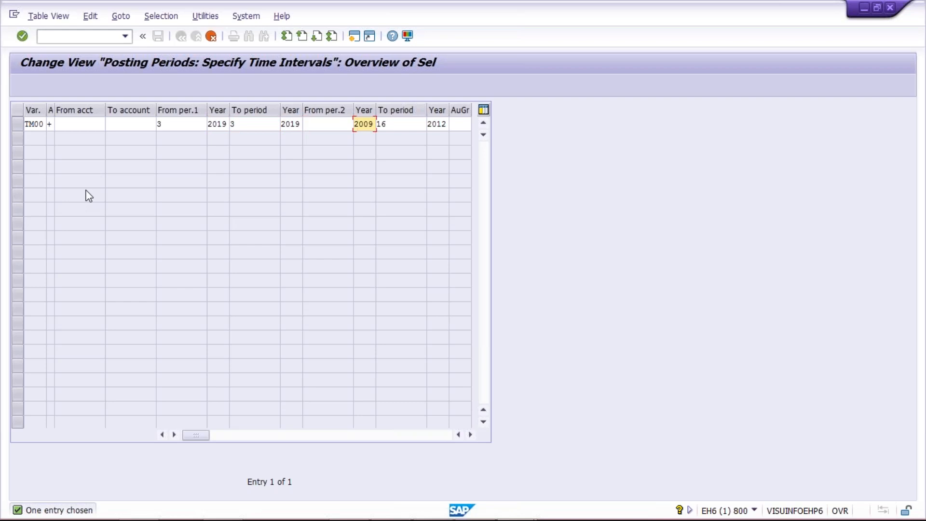
pyautogui.press('Delete')
pyautogui.press('Delete')
pyautogui.press('Delete')
pyautogui.press('Delete')
pyautogui.press('Tab')
pyautogui.press('Delete')
pyautogui.press('Delete')
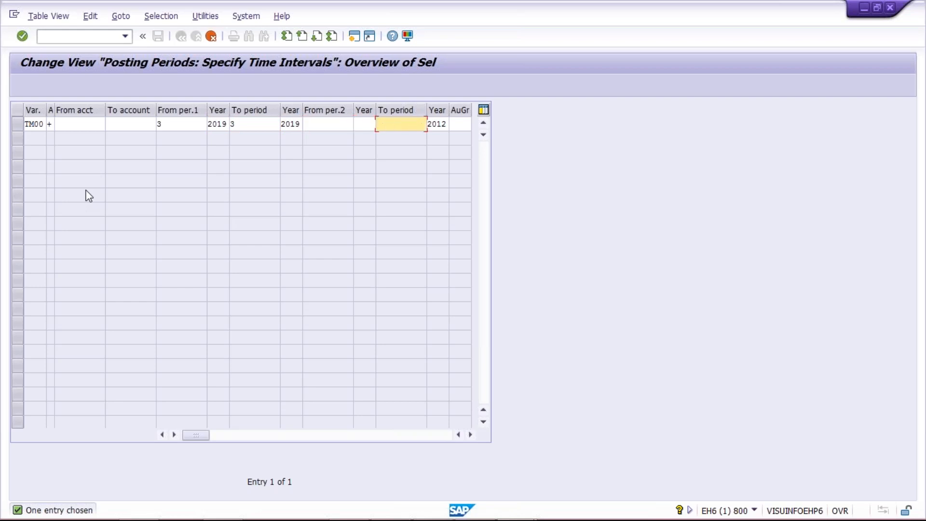
pyautogui.press('Tab')
pyautogui.hotkey('shift', 'Tab')
pyautogui.press('Delete')
pyautogui.press('Delete')
pyautogui.press('Delete')
pyautogui.press('Delete')
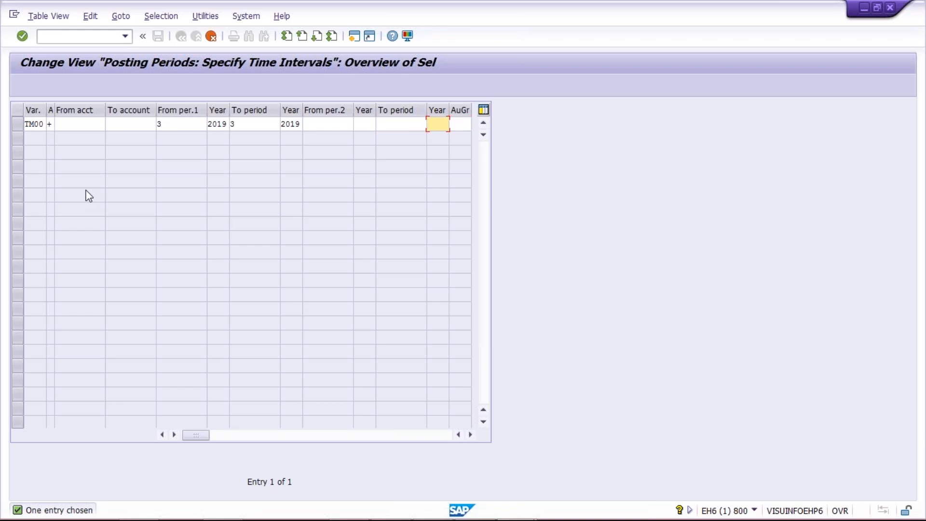
# Confirm the copied TM00 entry and save it in the TATA MOTOR customizing request.
pyautogui.press('Return')
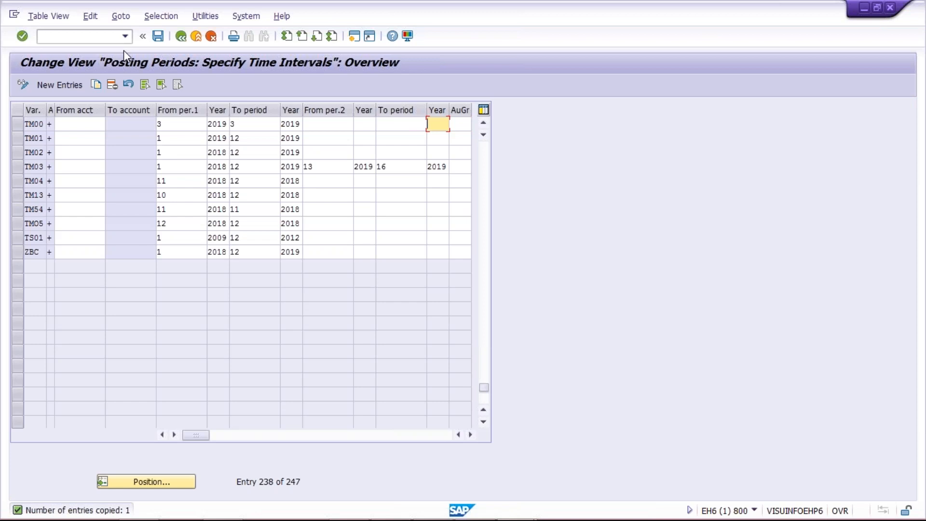
pyautogui.hotkey('ctrl', 's')
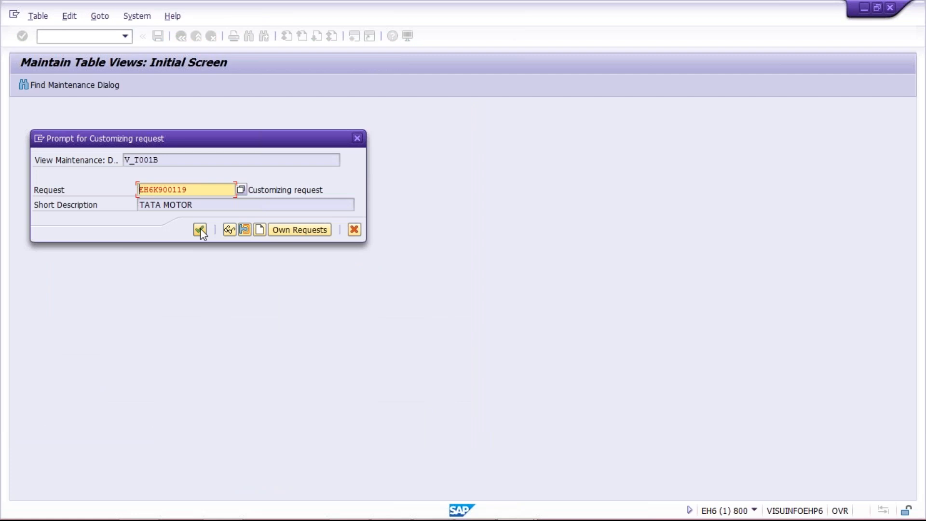
pyautogui.click(200, 229)
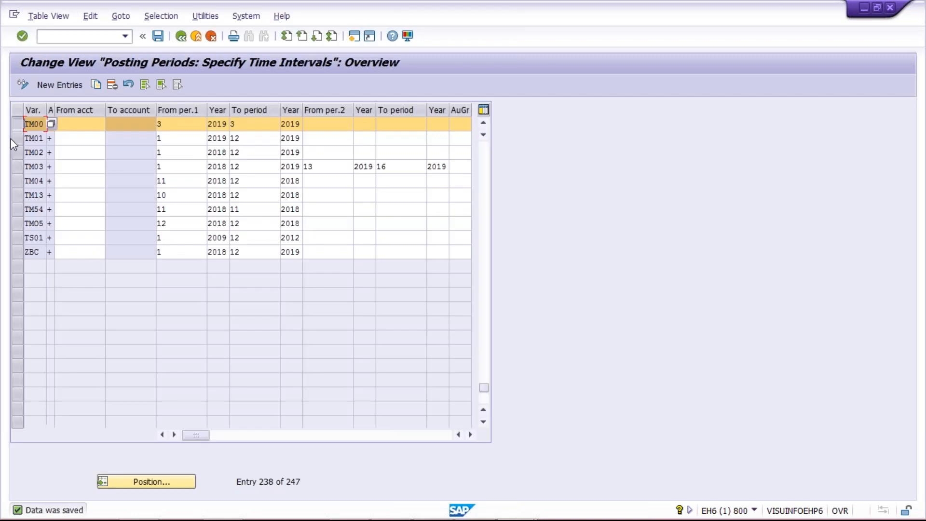
pyautogui.click(179, 125)
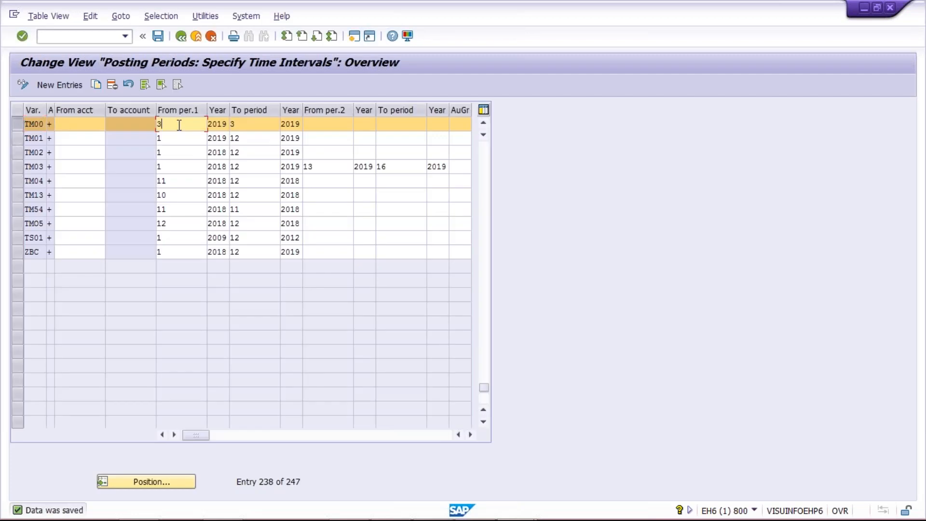
pyautogui.click(251, 125)
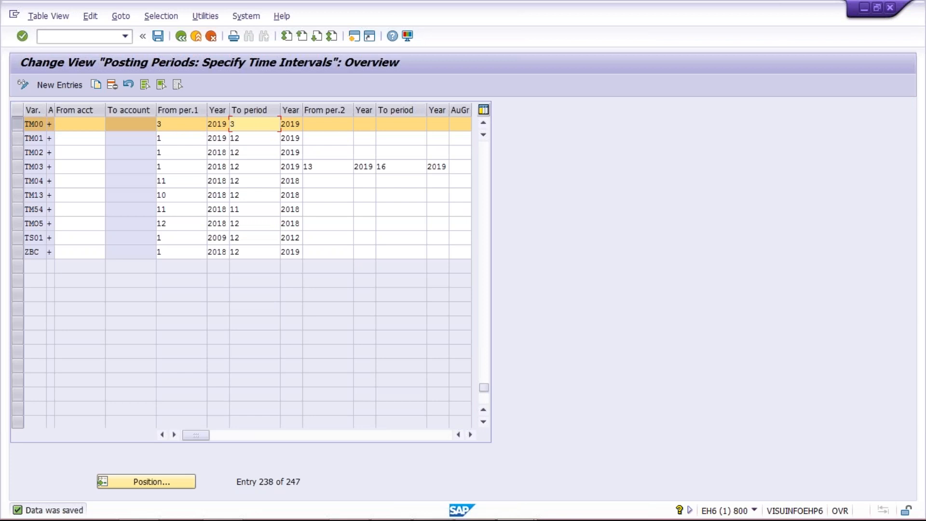
# Switch to the Excel workbook Class and enter TM00 in cell J2 above the PD heading on Sheet3.
pyautogui.moveTo(486, 514)
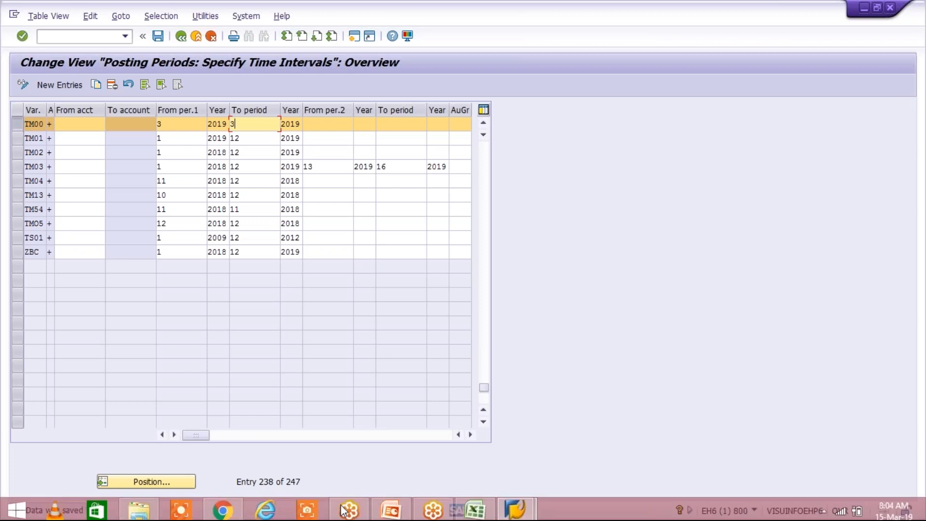
pyautogui.click(475, 506)
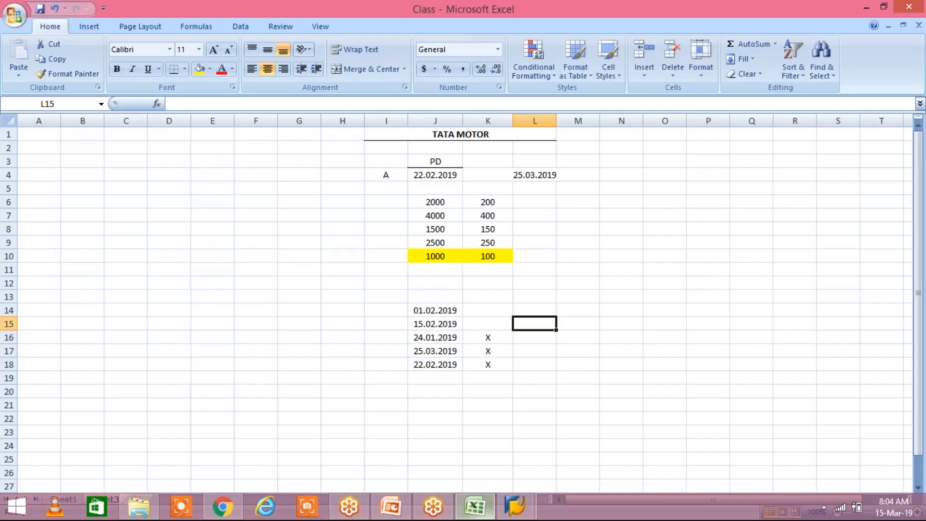
pyautogui.click(384, 175)
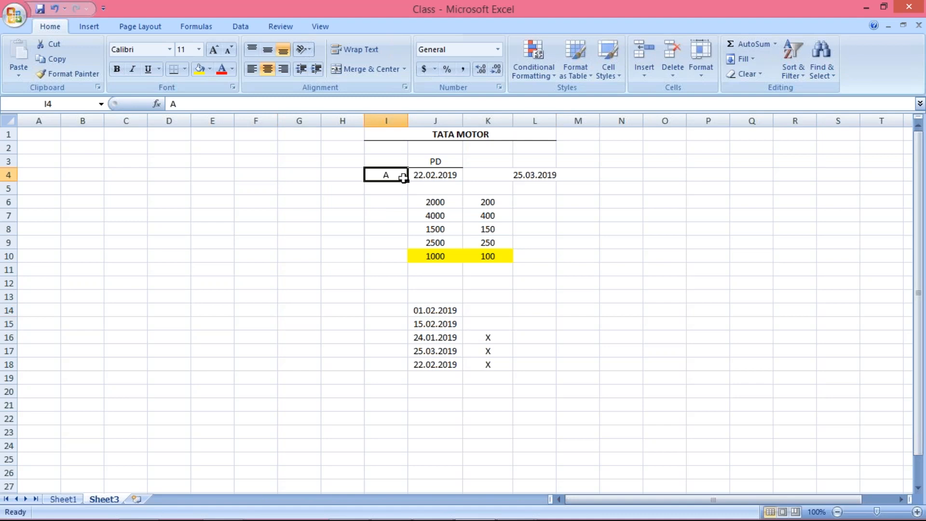
pyautogui.click(529, 175)
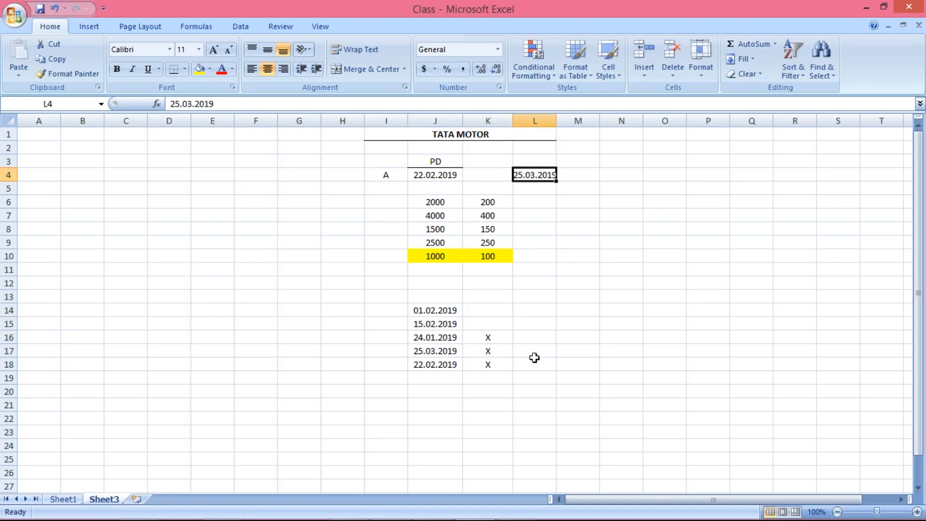
pyautogui.click(424, 175)
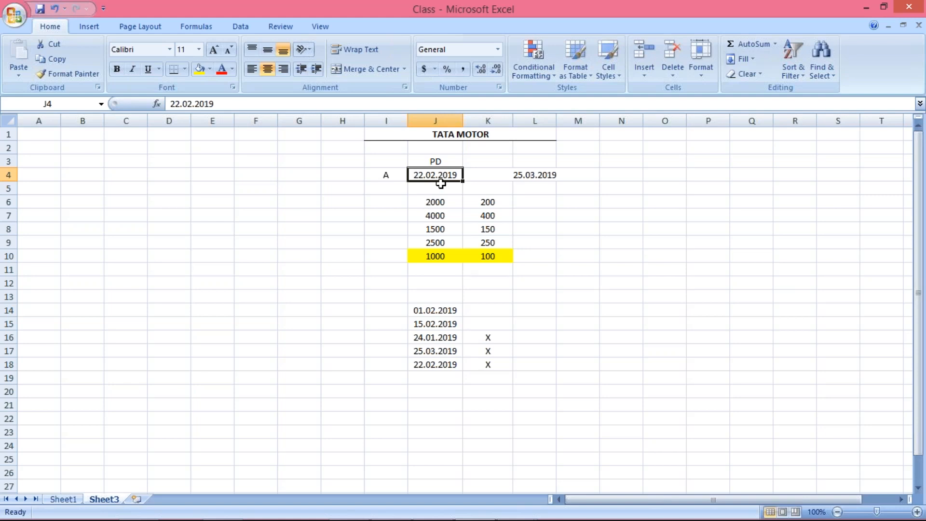
pyautogui.click(431, 143)
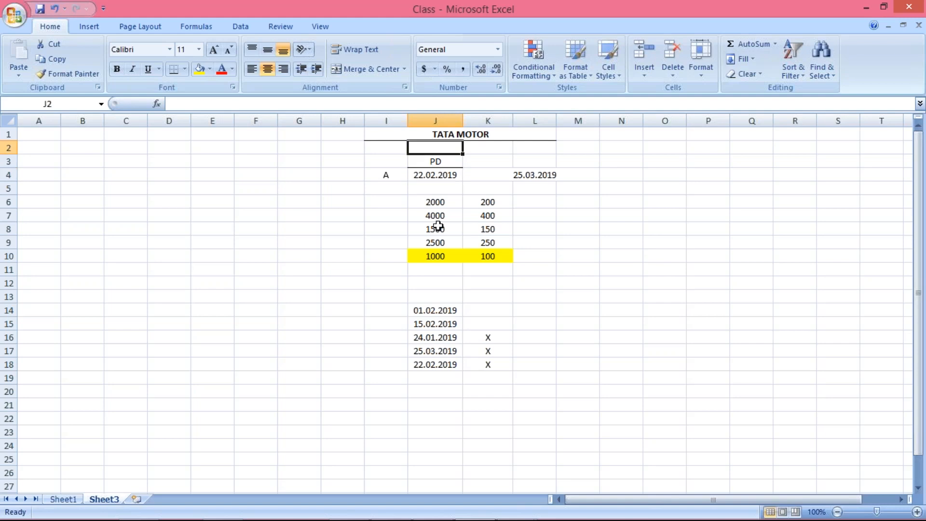
pyautogui.write('T')
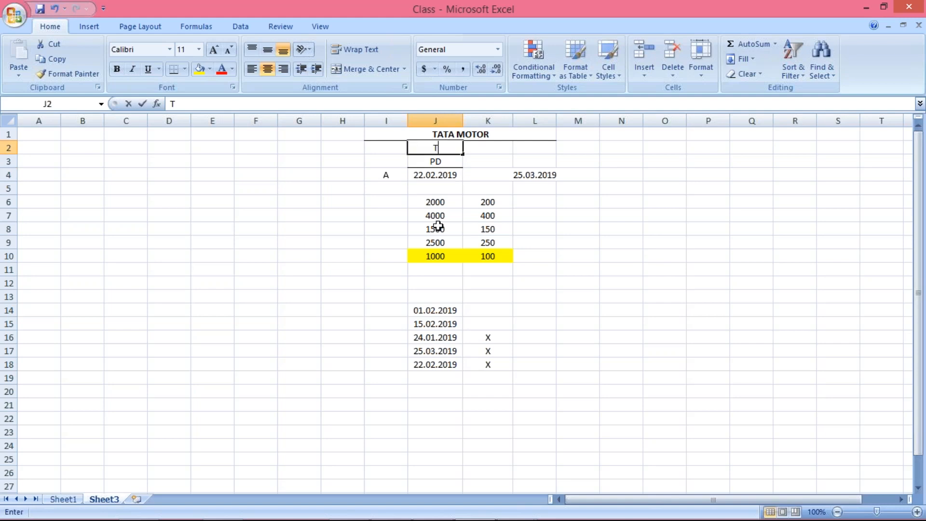
pyautogui.write('M00')
pyautogui.press('Return')
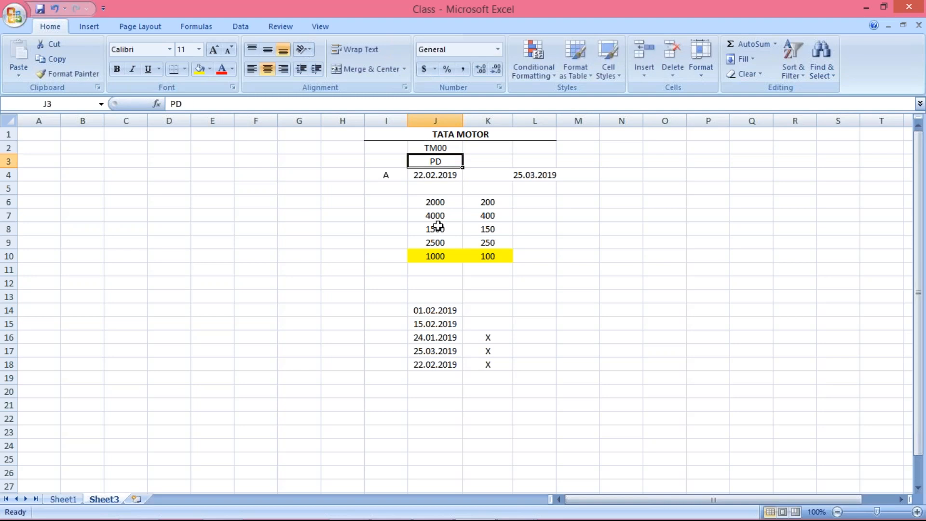
# Enter TM00 in cell K2 and go to the posting date in cell J4.
pyautogui.click(478, 147)
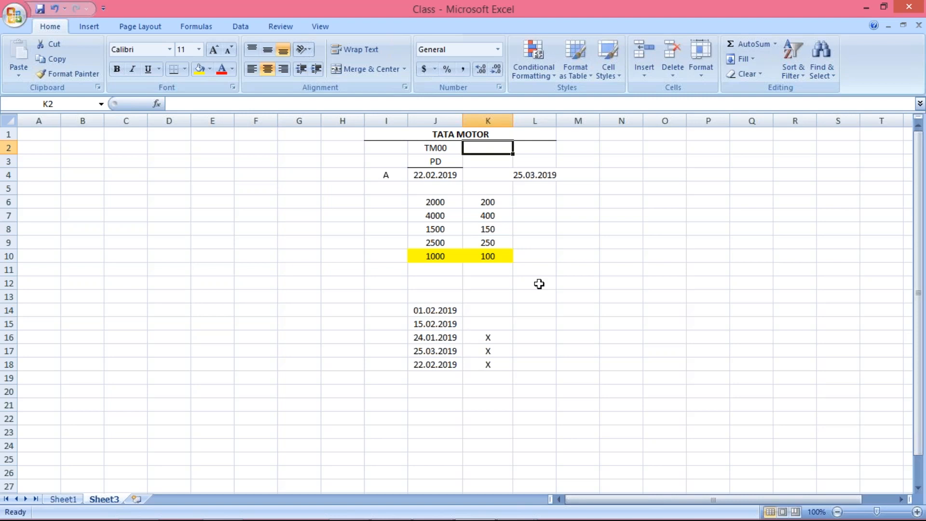
pyautogui.write('T')
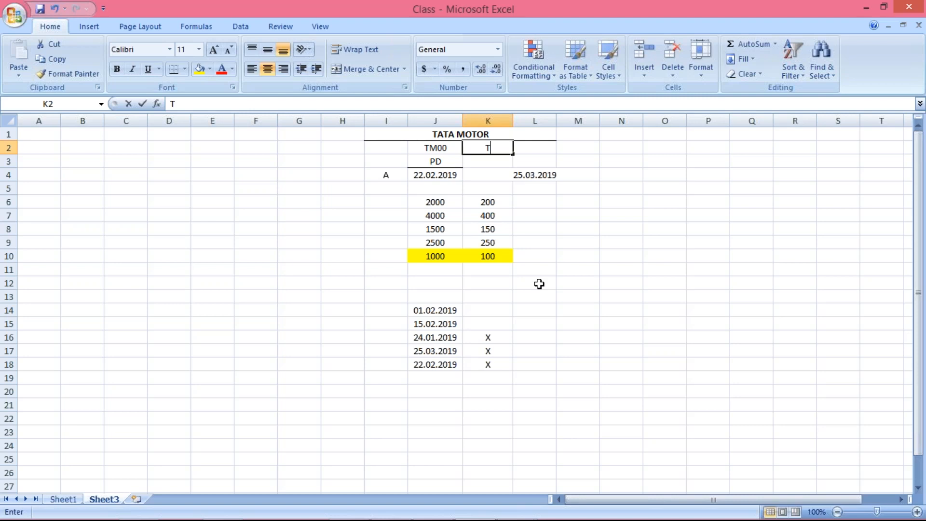
pyautogui.write('M00')
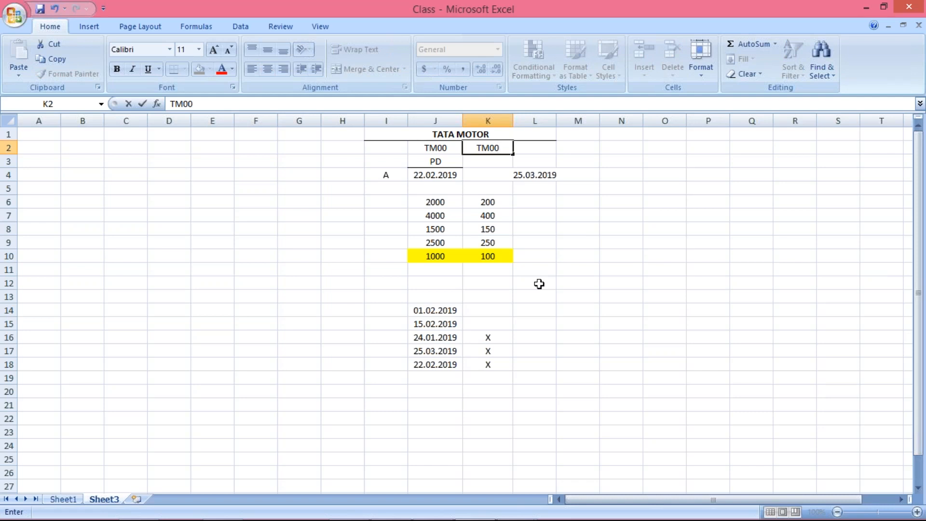
pyautogui.hotkey('alt', 'Tab')
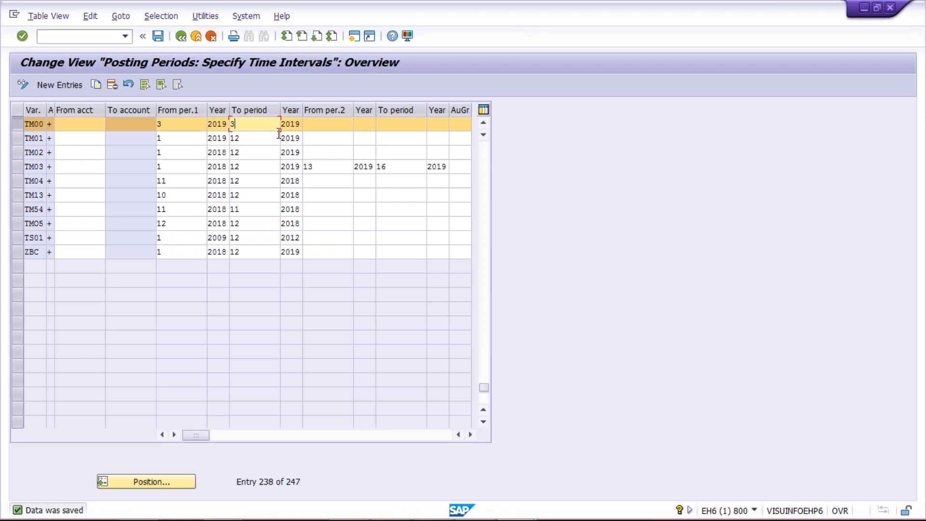
pyautogui.hotkey('alt', 'Tab')
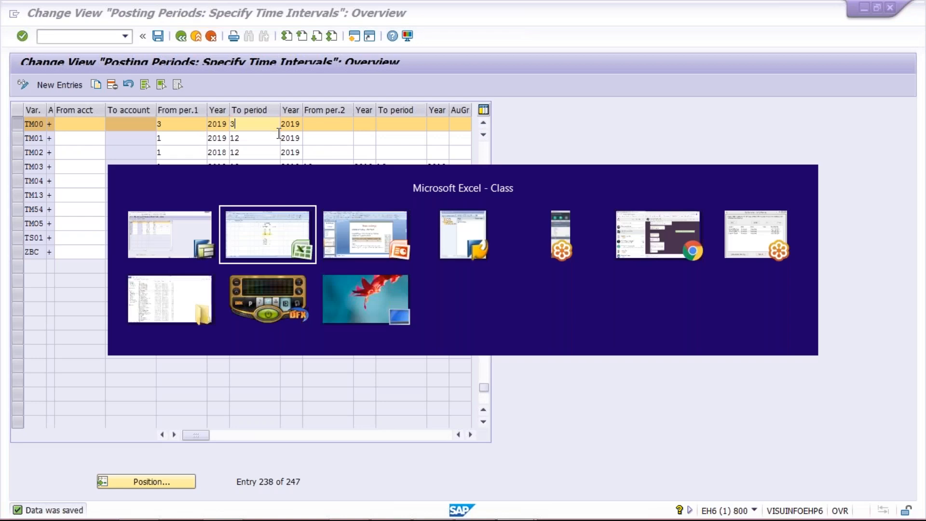
pyautogui.press('Left')
pyautogui.press('Down')
pyautogui.press('Down')
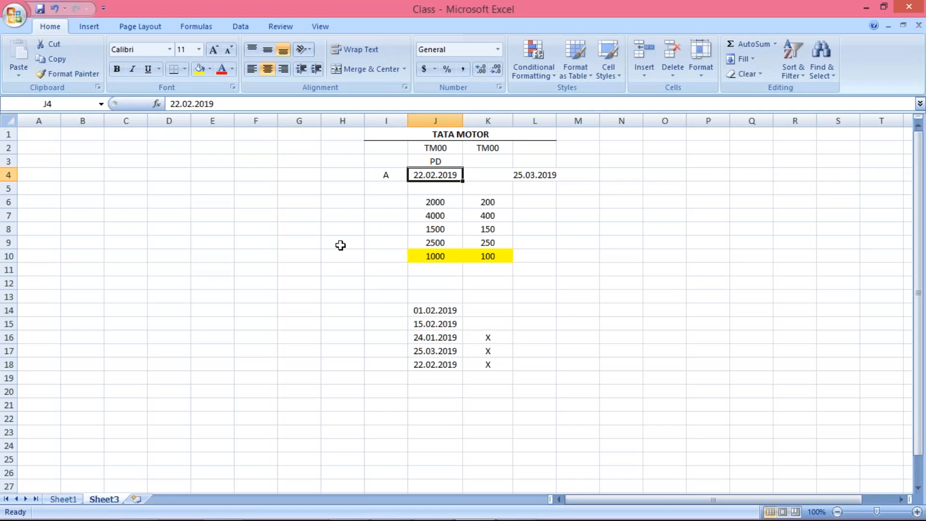
# Return to the SAP posting periods table, set variant TM00's From per.1 to 2 and save.
pyautogui.hotkey('alt', 'Tab')
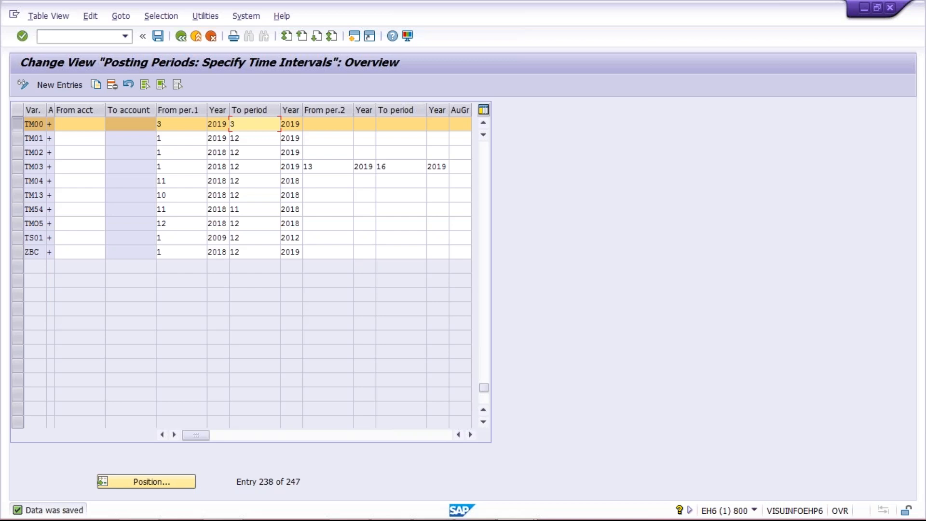
pyautogui.hotkey('alt', 'Tab')
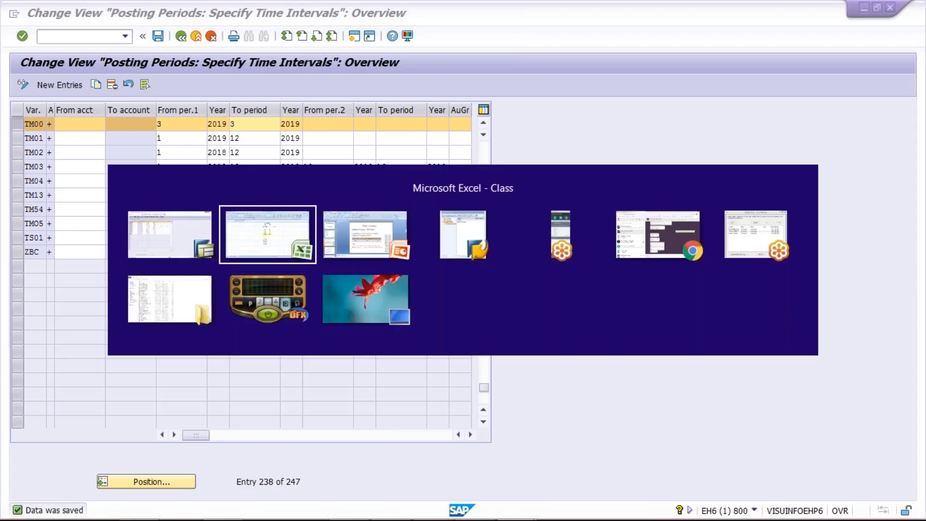
pyautogui.click(390, 175)
pyautogui.click(434, 175)
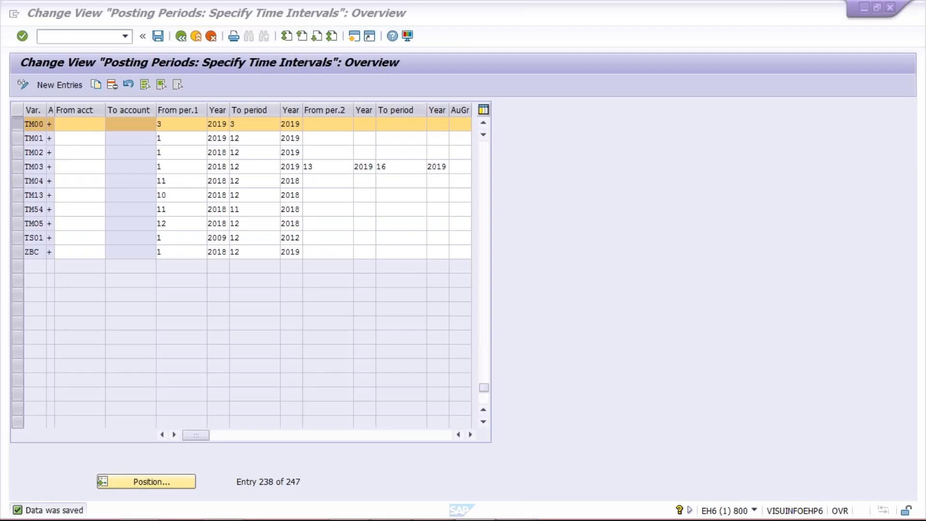
pyautogui.click(172, 126)
pyautogui.write('2')
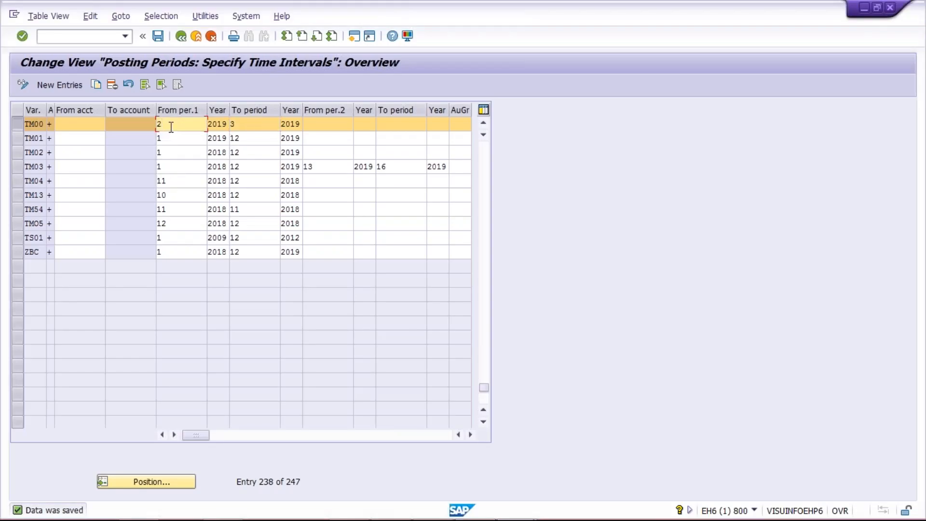
pyautogui.hotkey('ctrl', 's')
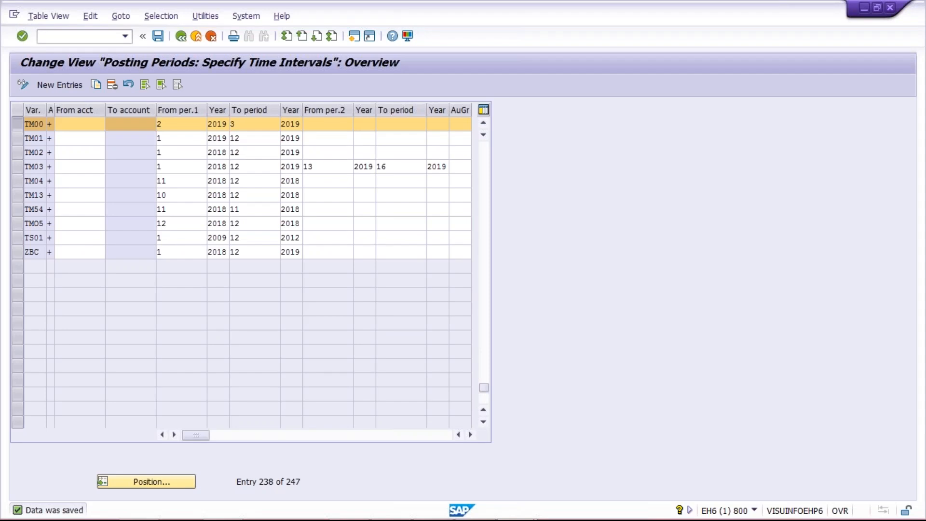
pyautogui.click(180, 125)
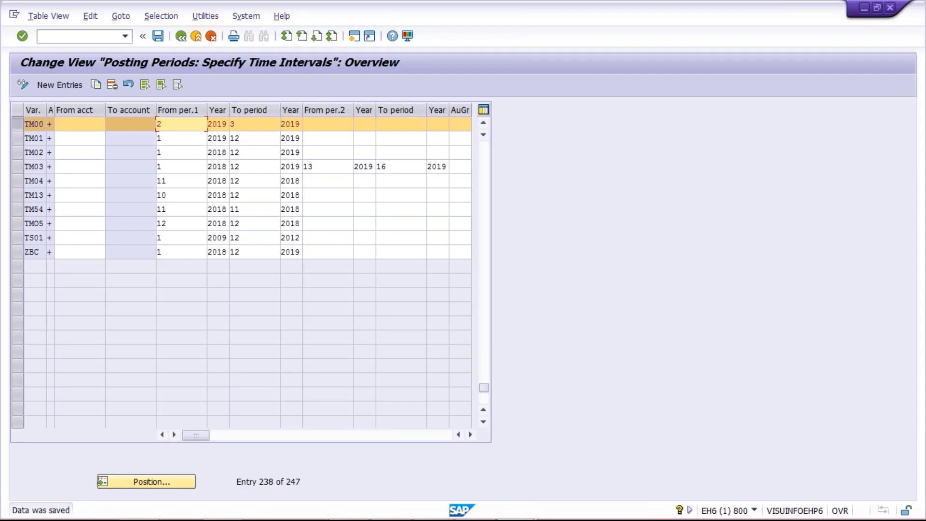
pyautogui.click(258, 124)
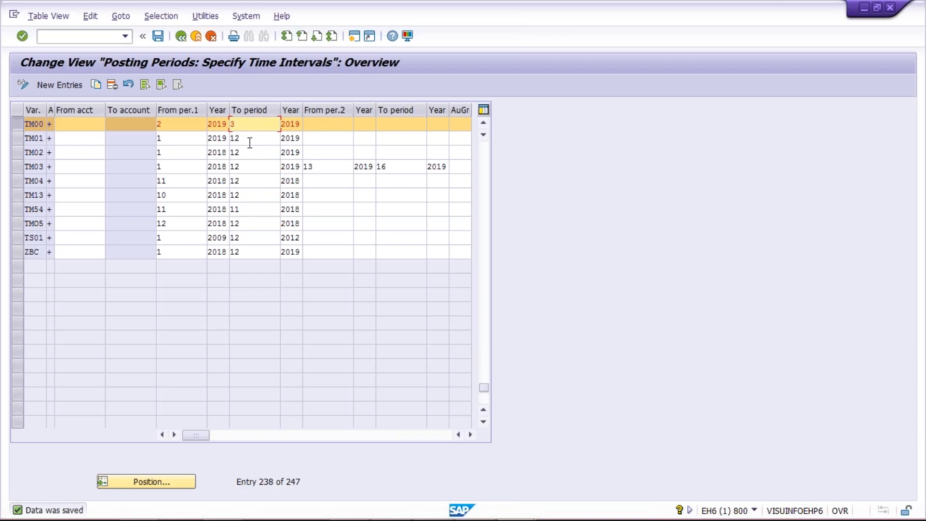
pyautogui.hotkey('alt', 'Tab')
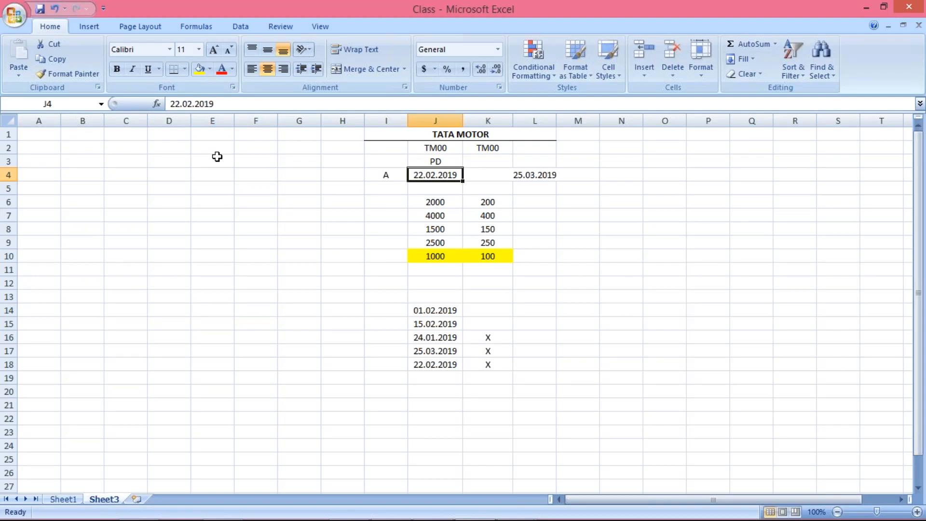
pyautogui.hotkey('alt', 'Tab')
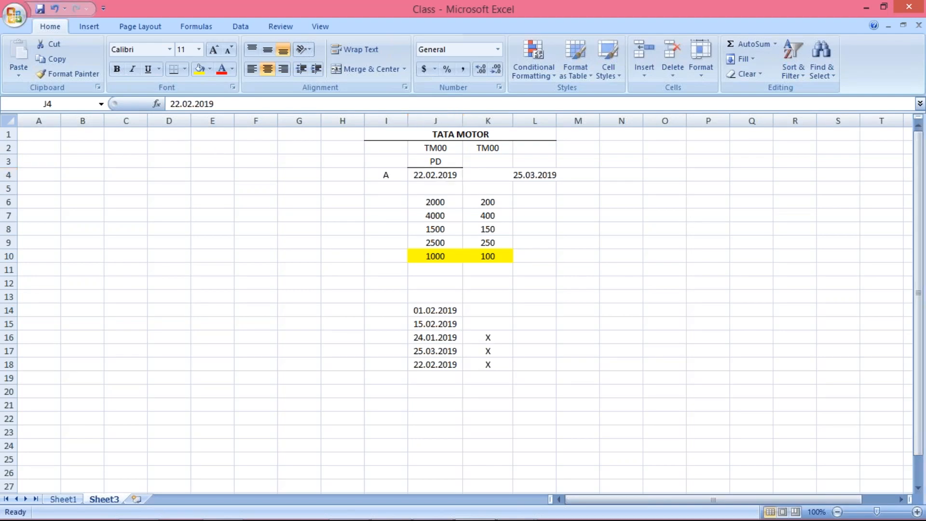
pyautogui.click(186, 125)
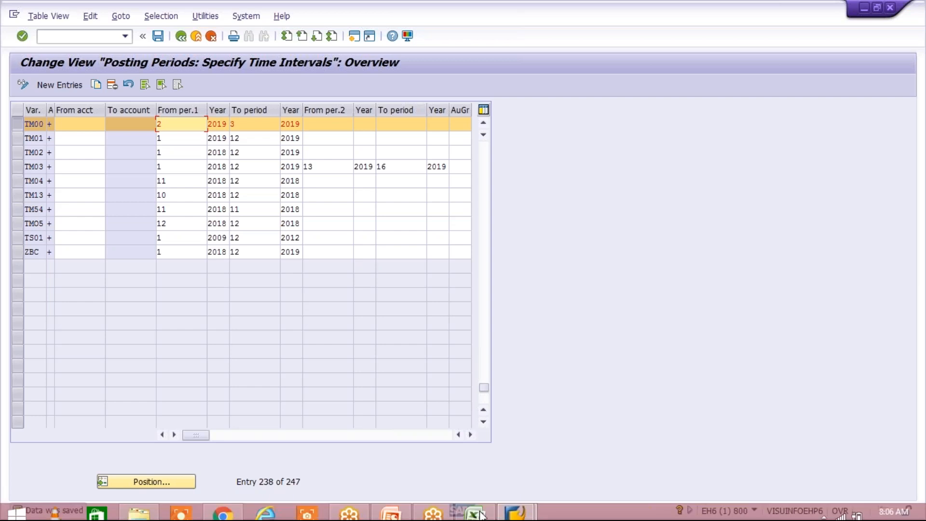
# Switch to the Excel workbook Class and enter the date 14.04.2019 in cell J19 below the listed posting dates.
pyautogui.click(474, 514)
pyautogui.click(426, 378)
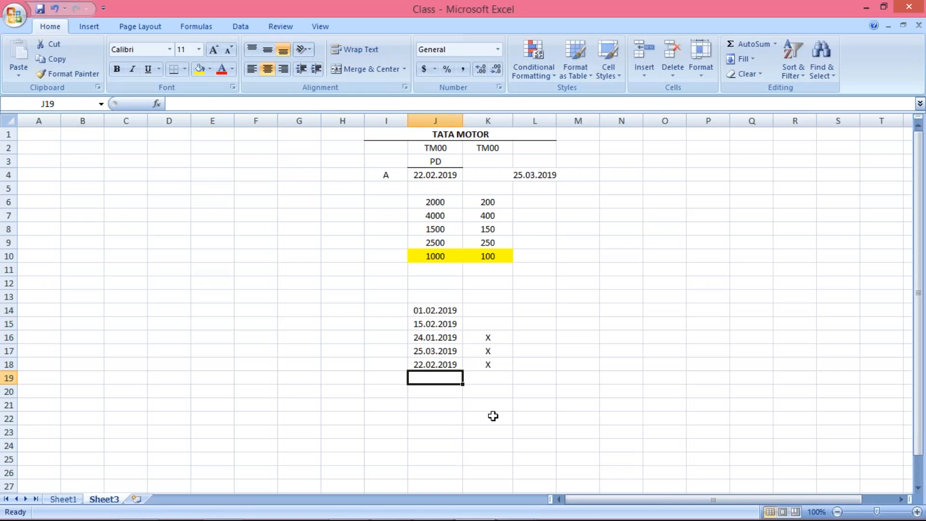
pyautogui.write('14.04.2019')
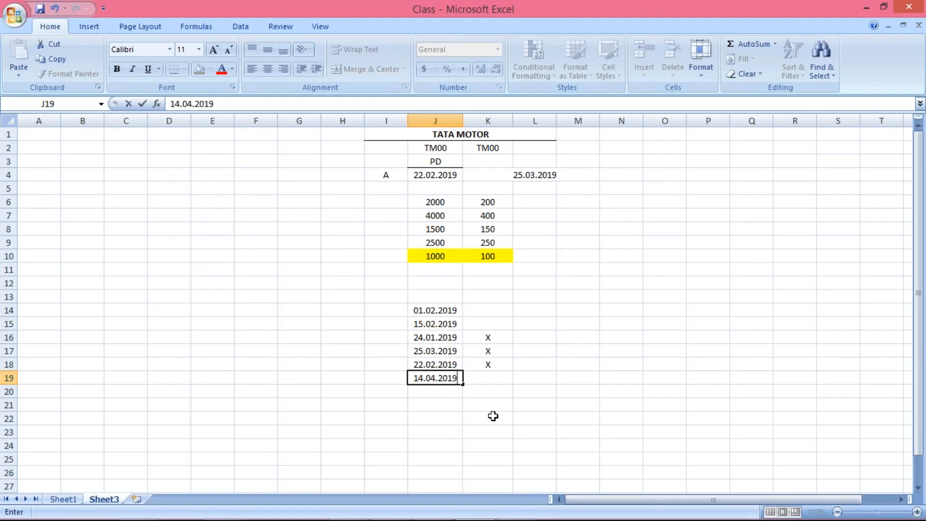
# Confirm the date in J19, switch to the SAP posting periods table and check variant TM00's To period.
pyautogui.press('Return')
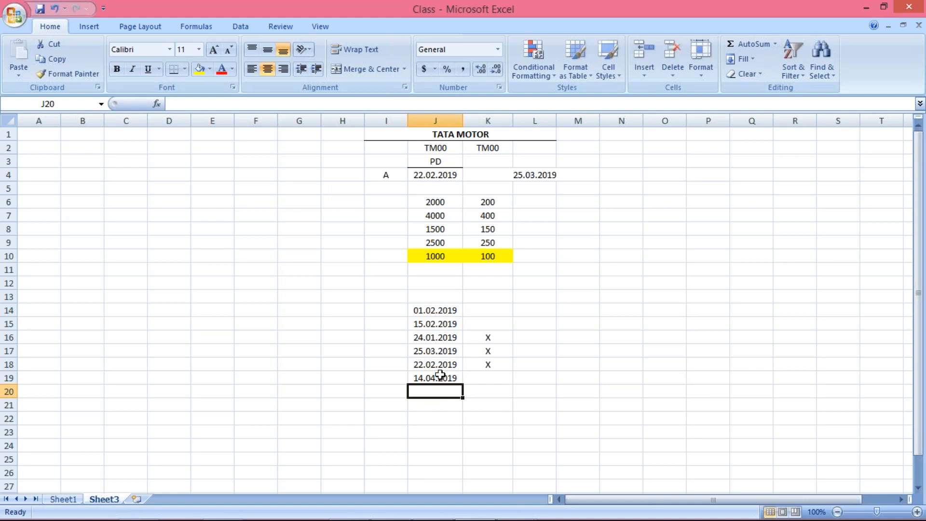
pyautogui.click(440, 375)
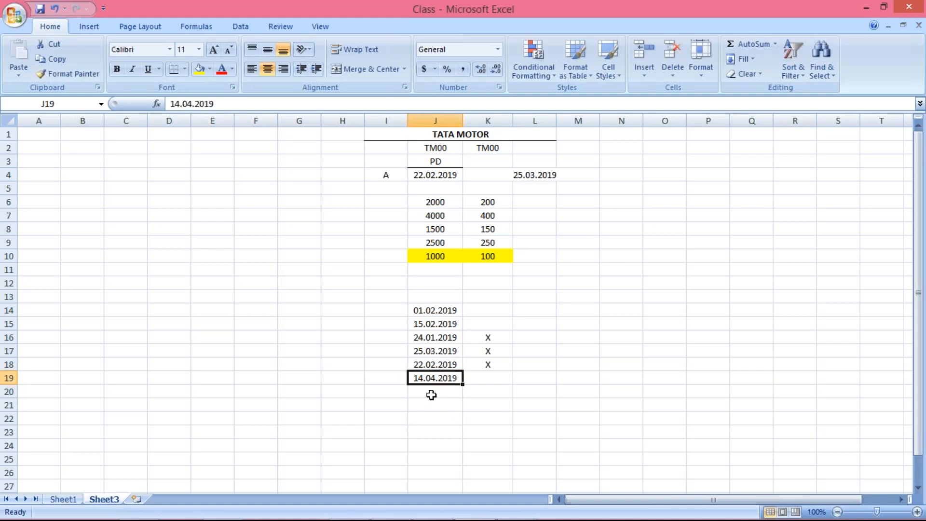
pyautogui.hotkey('alt', 'Tab')
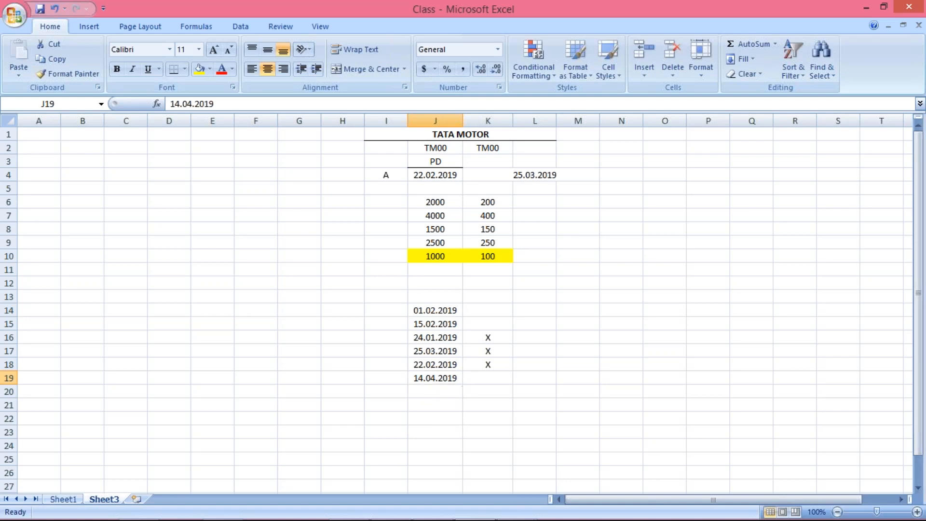
pyautogui.hotkey('alt', 'Tab')
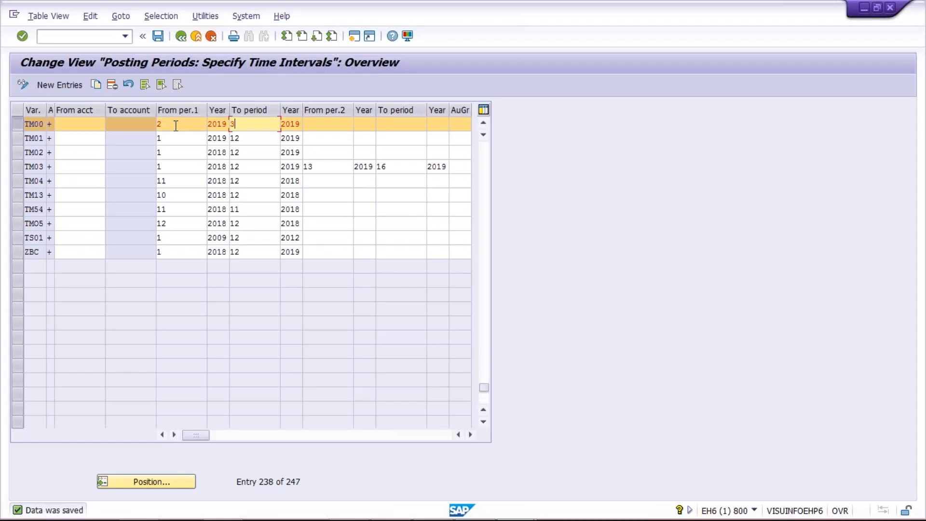
pyautogui.click(248, 124)
# Return to the Excel workbook Class and change the date in J19 to 14.03.2019.
pyautogui.hotkey('alt', 'Tab')
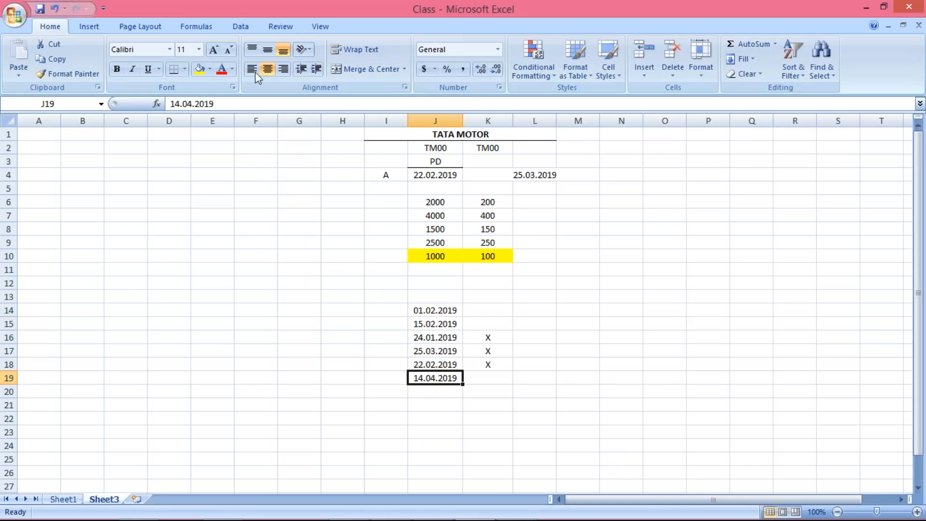
pyautogui.click(211, 105)
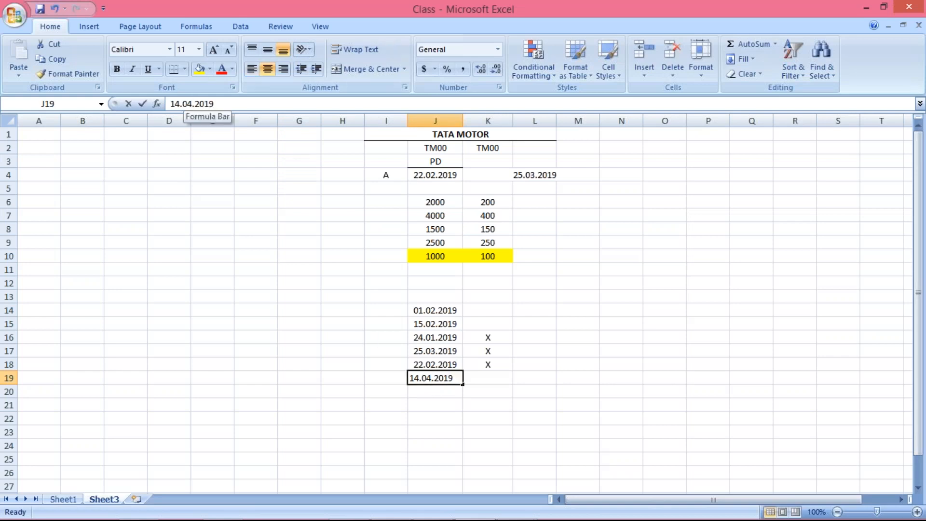
pyautogui.press('BackSpace')
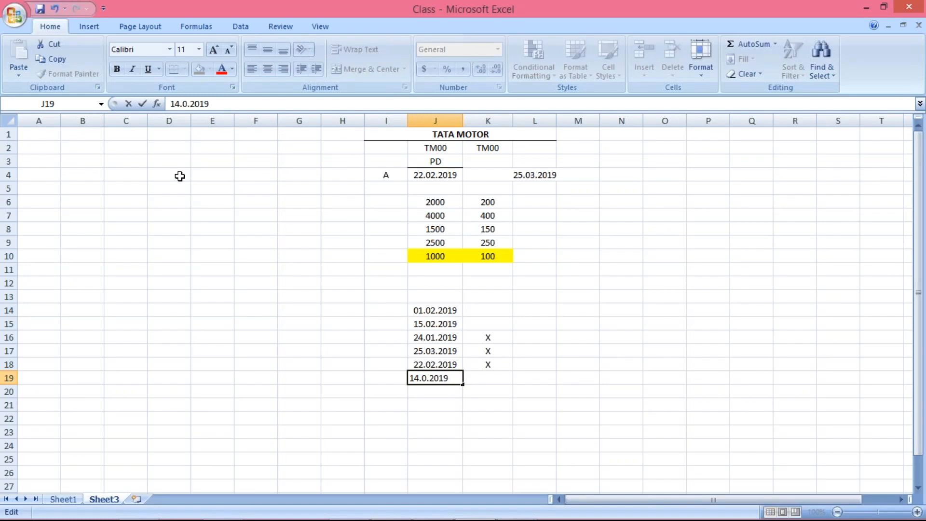
pyautogui.write('3')
pyautogui.press('Return')
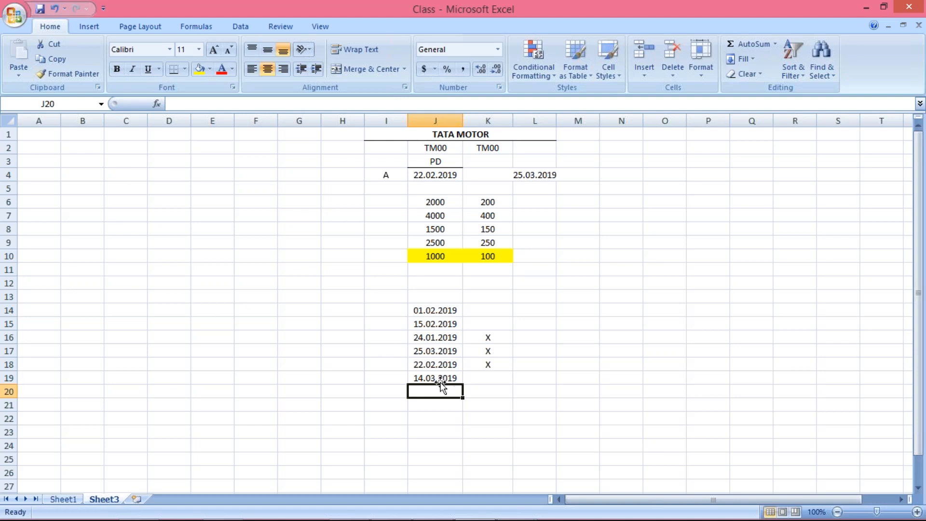
# Compare the date in J19 with variant TM00's open interval in the SAP posting periods table.
pyautogui.click(438, 378)
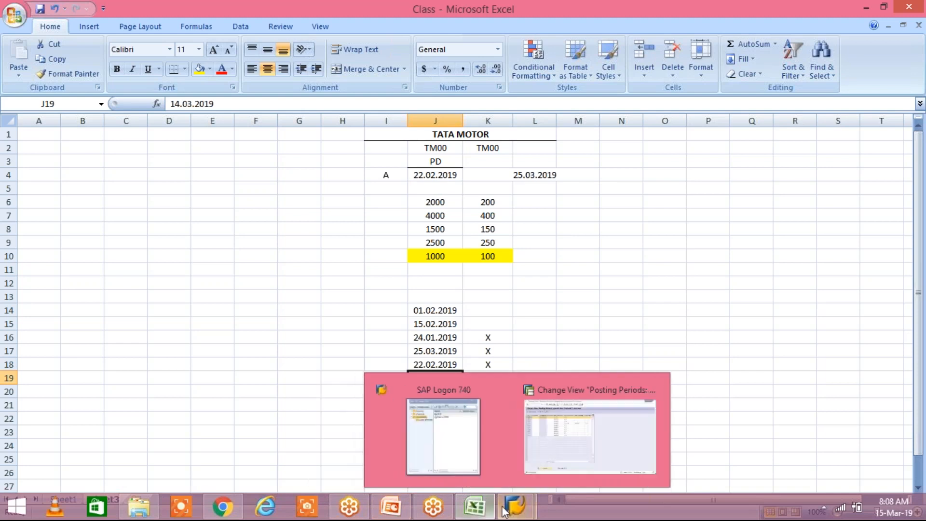
pyautogui.moveTo(513, 508)
pyautogui.click(555, 390)
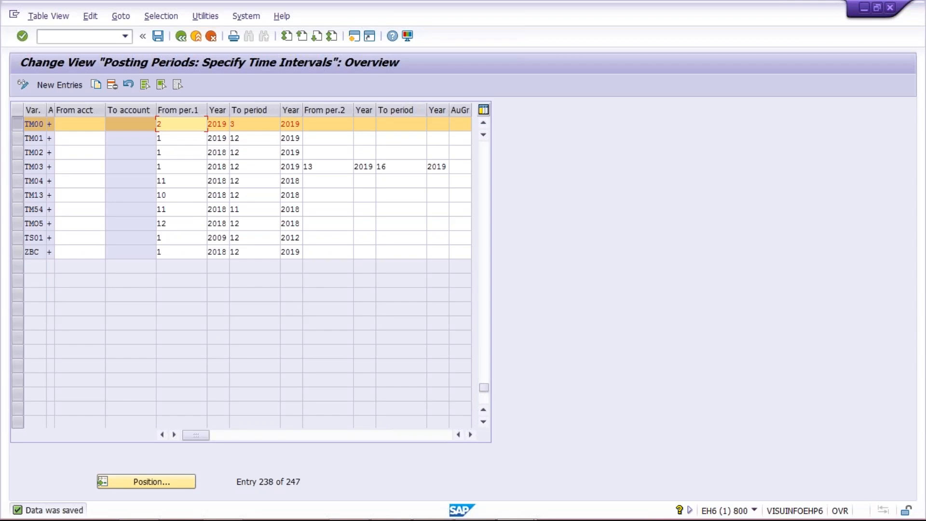
# Switch back to the Excel workbook Class and insert a blank row at row 5 on Sheet3.
pyautogui.hotkey('alt', 'Tab')
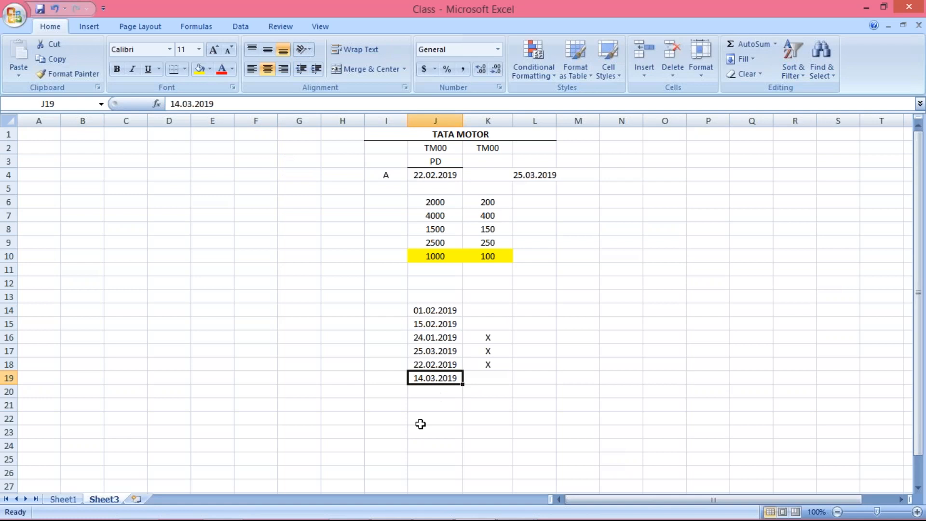
pyautogui.click(390, 189)
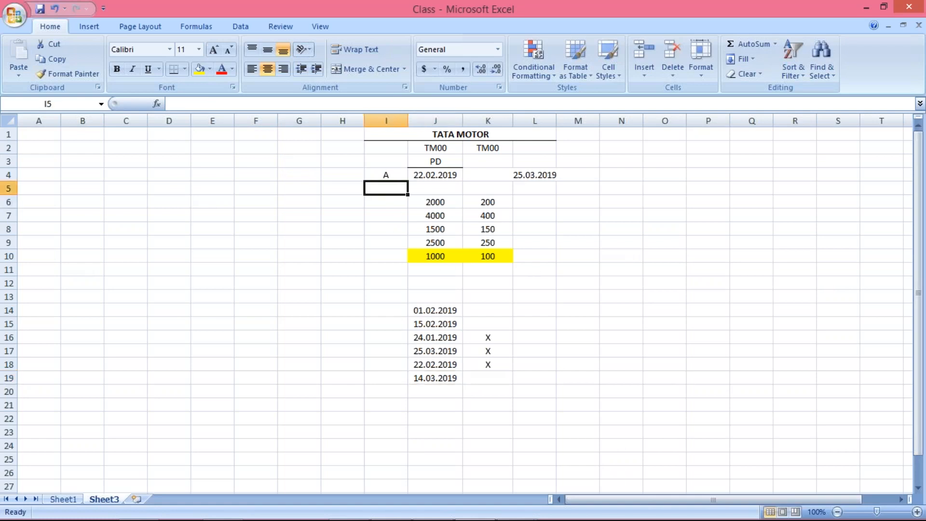
pyautogui.rightClick(9, 188)
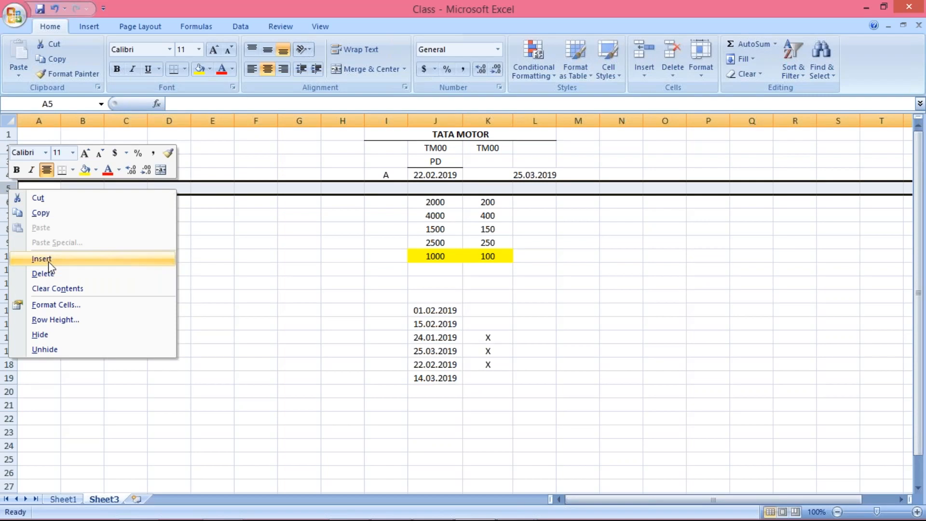
pyautogui.click(48, 261)
# Enter the labels B in cell I5 and C in cell I6 below label A.
pyautogui.click(390, 258)
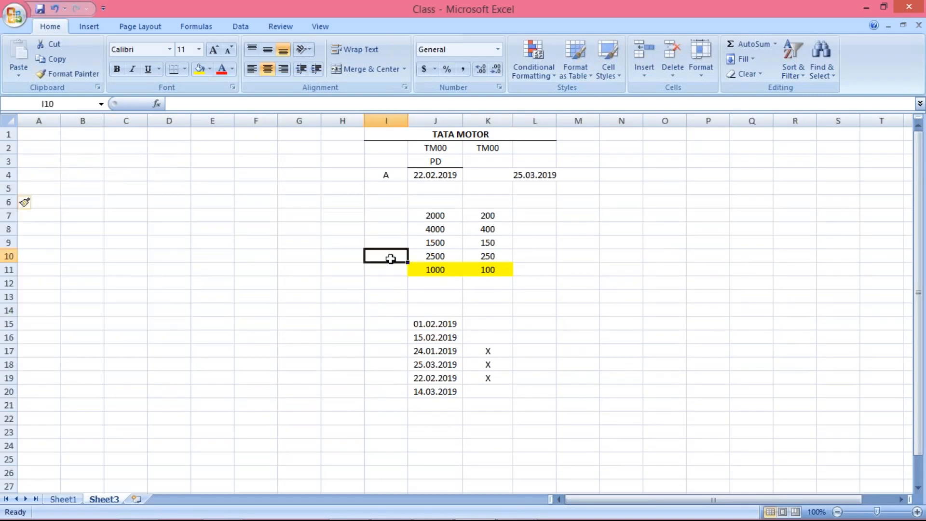
pyautogui.click(380, 191)
pyautogui.write('B')
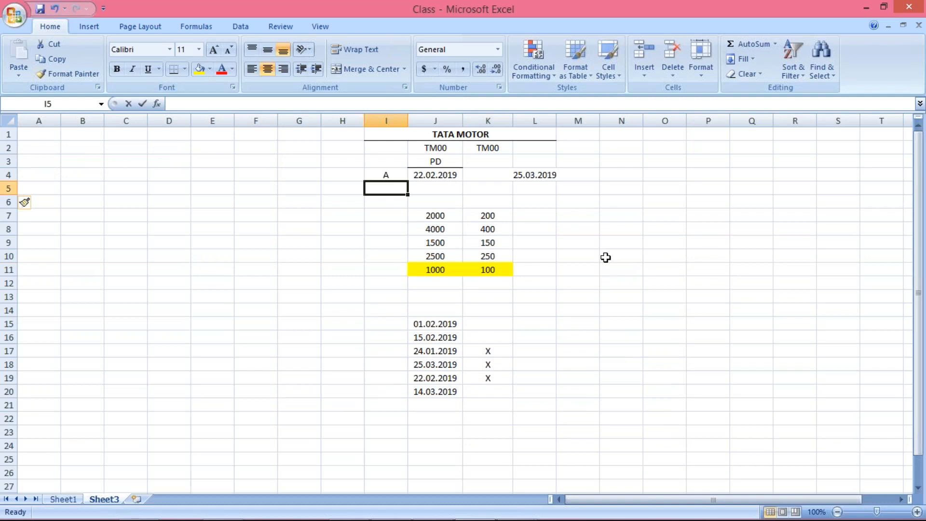
pyautogui.press('Return')
pyautogui.write('C')
pyautogui.press('Return')
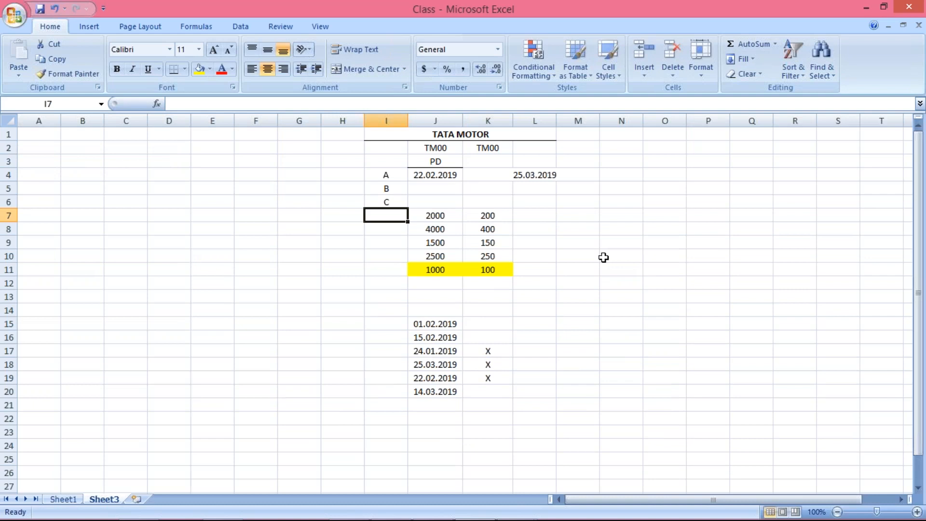
pyautogui.click(412, 174)
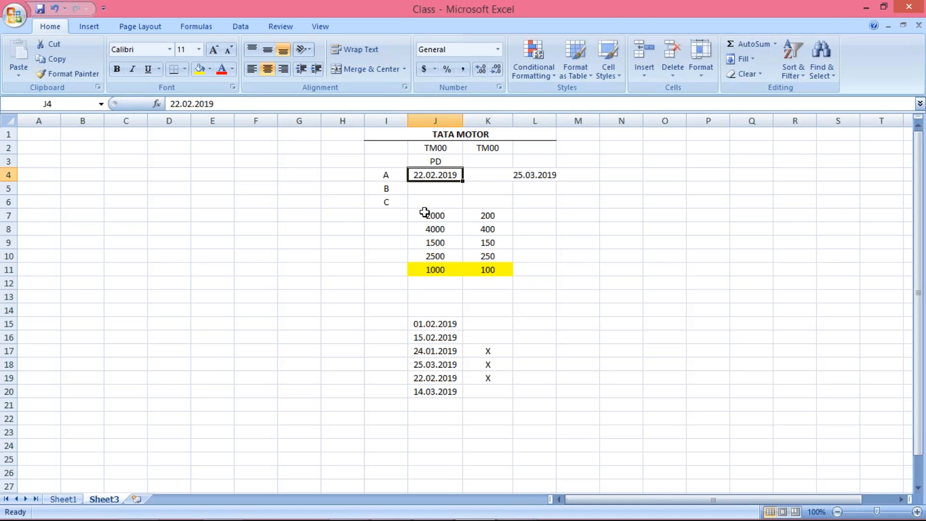
pyautogui.click(384, 176)
pyautogui.moveTo(385, 176); pyautogui.dragTo(438, 175)
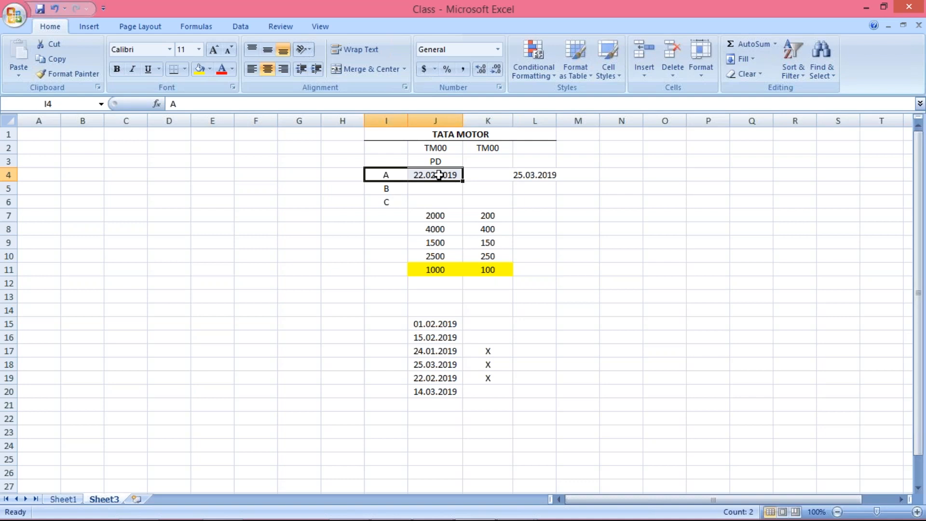
pyautogui.click(386, 191)
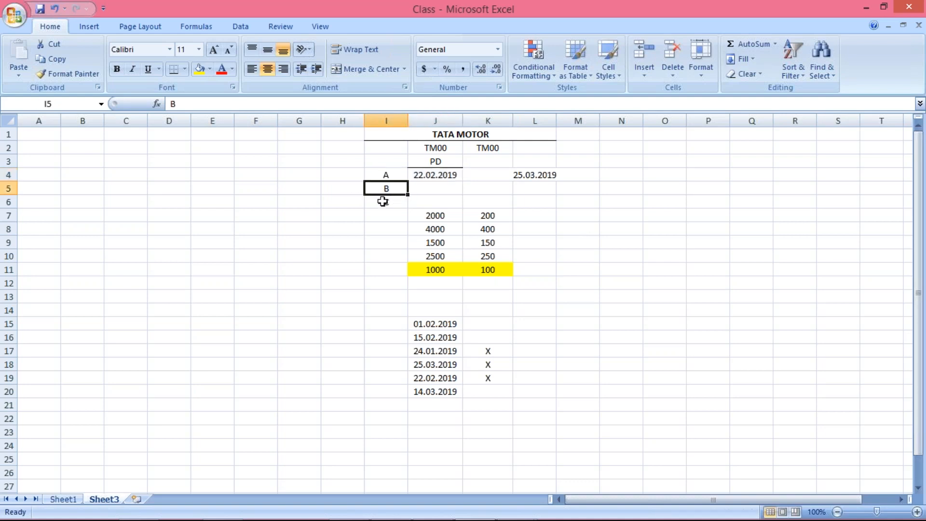
pyautogui.click(383, 202)
pyautogui.write('C')
# Enter the posting date 25.02.2019 for B in cell J5.
pyautogui.click(426, 188)
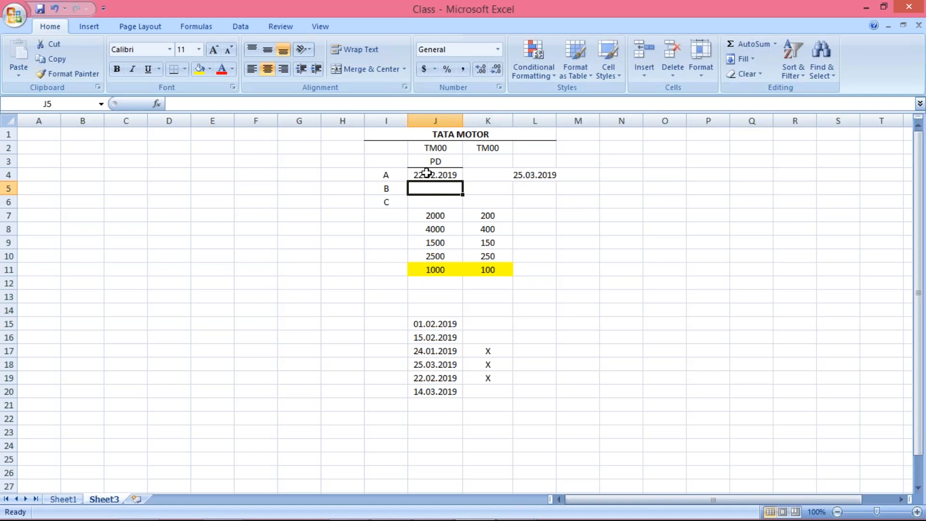
pyautogui.write('25.02.30')
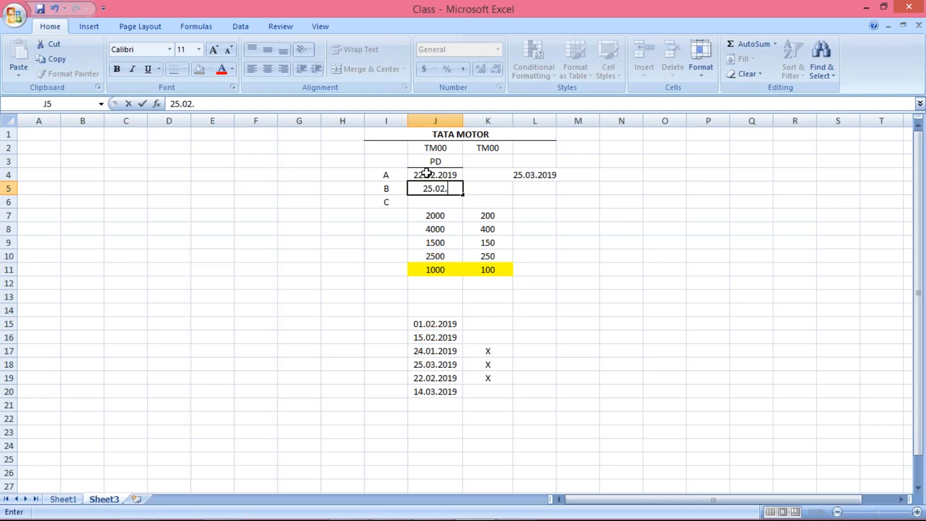
pyautogui.press('BackSpace')
pyautogui.press('BackSpace')
pyautogui.write('2019')
pyautogui.press('Return')
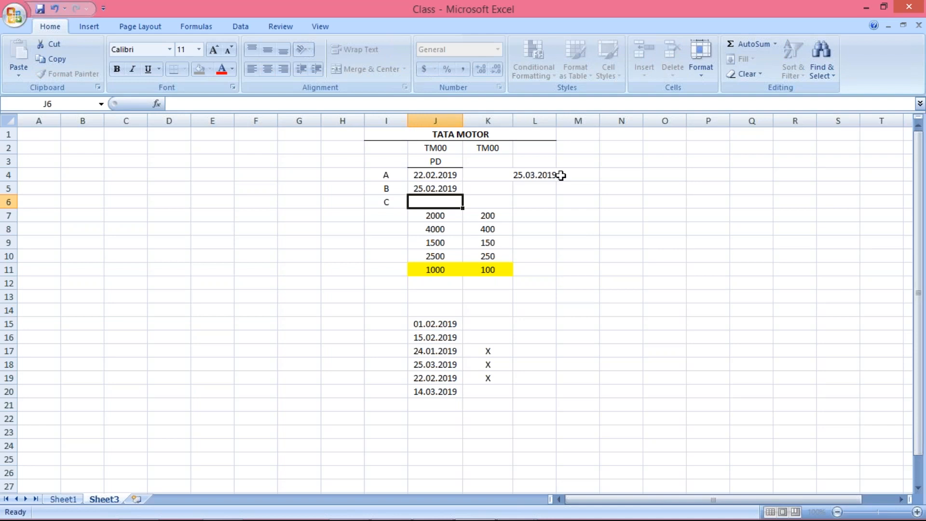
# Enter the posting date 24.02.2019 for C in cell J6.
pyautogui.click(429, 188)
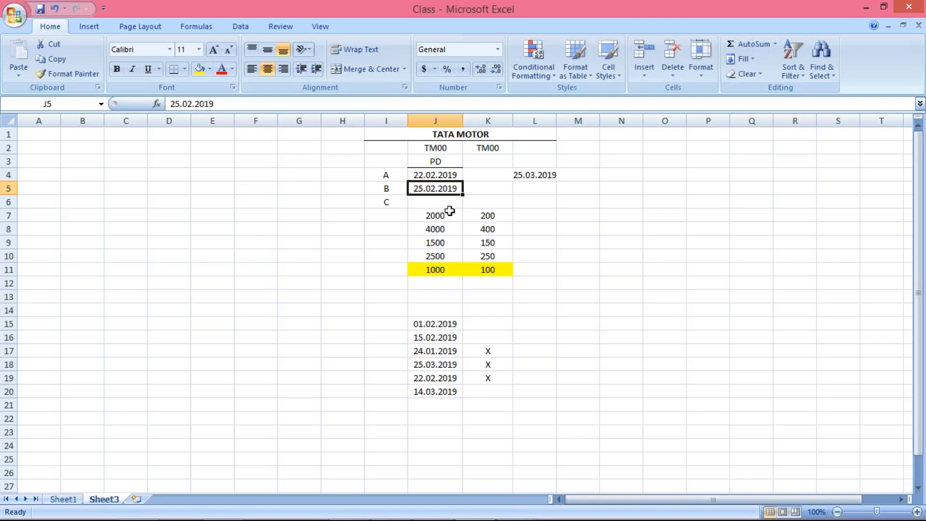
pyautogui.press('Down')
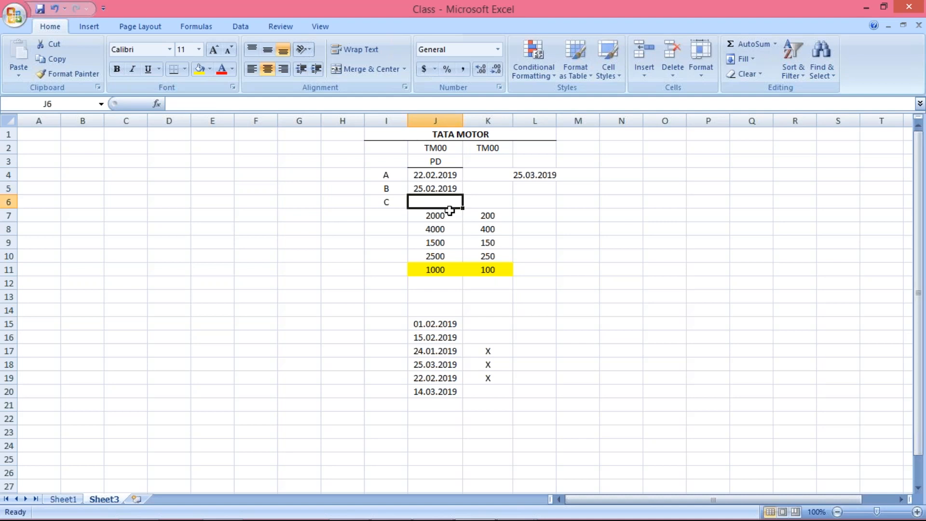
pyautogui.write('2')
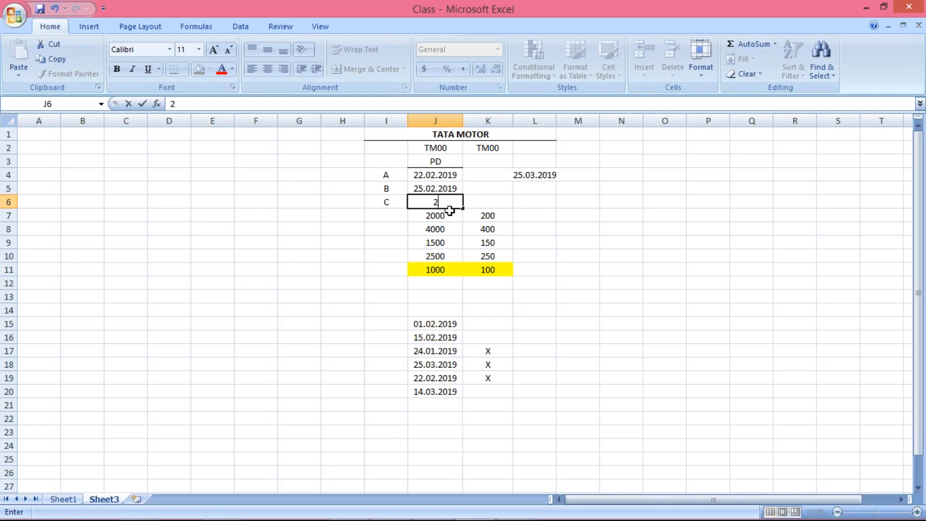
pyautogui.write('4.02.2019')
pyautogui.press('Return')
# Review the labels A, B and C with their posting dates in cells I4 to J6.
pyautogui.click(424, 202)
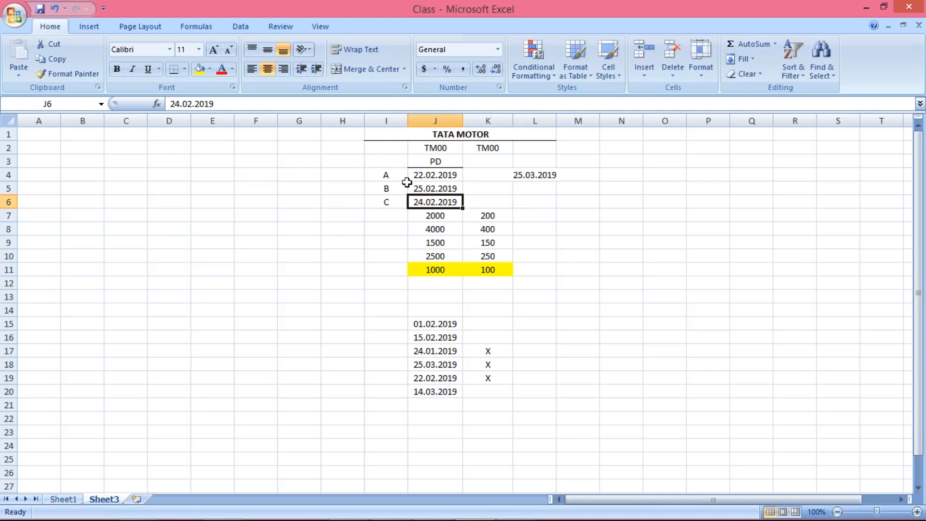
pyautogui.click(393, 175)
pyautogui.click(430, 174)
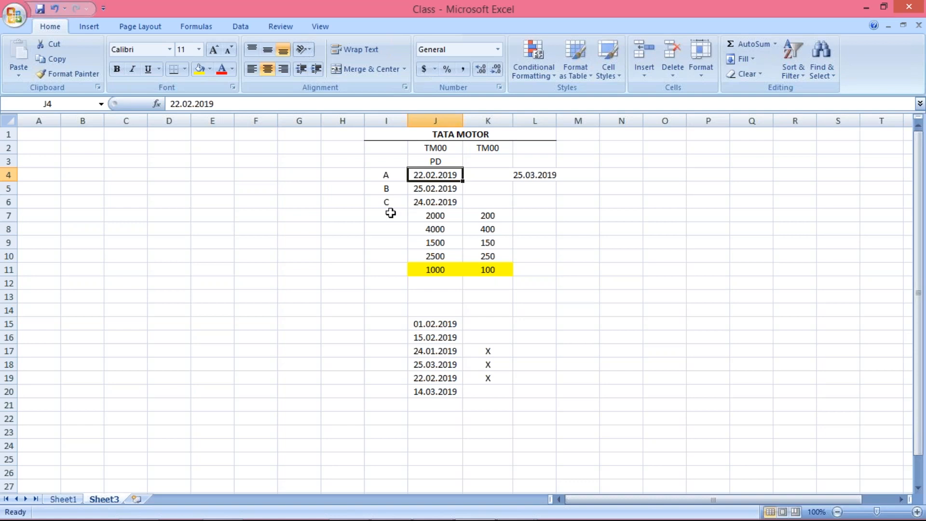
pyautogui.click(413, 192)
pyautogui.click(421, 208)
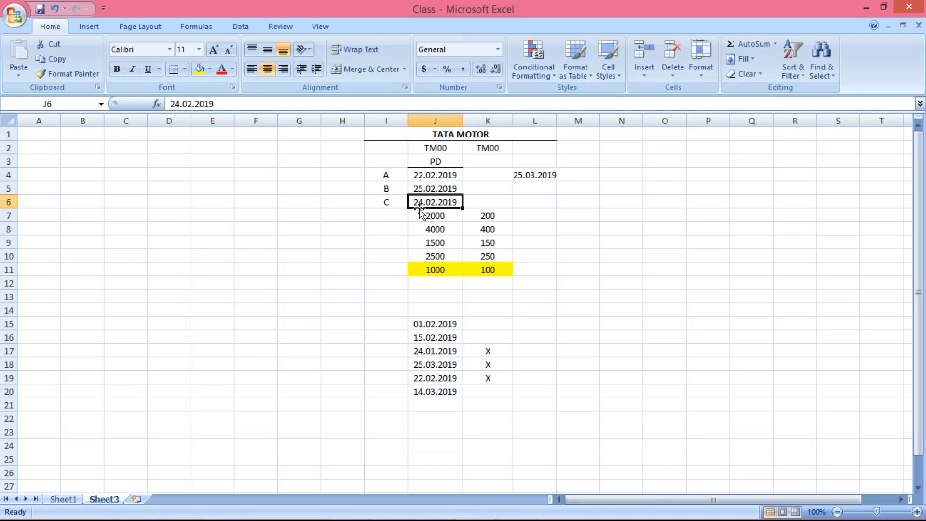
pyautogui.moveTo(391, 203); pyautogui.dragTo(430, 202)
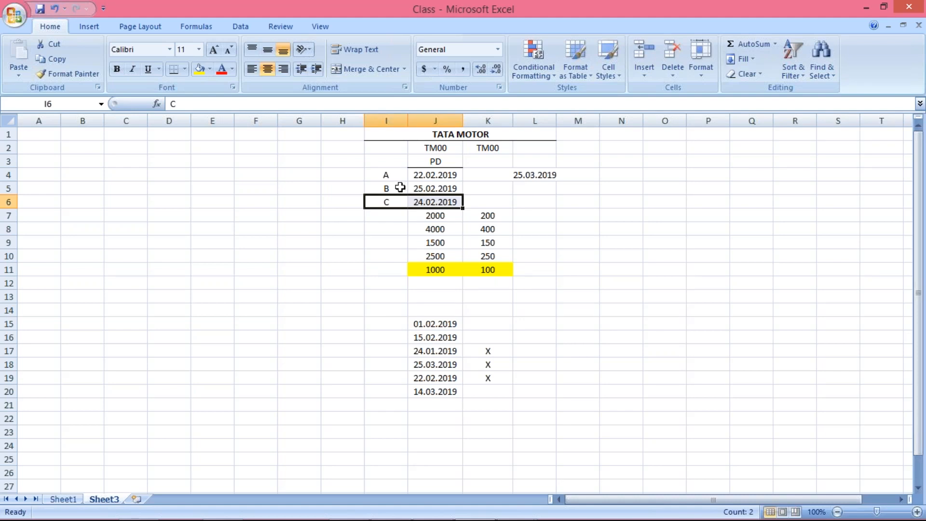
pyautogui.click(400, 187)
pyautogui.hotkey('shift', 'Down')
pyautogui.press('Up')
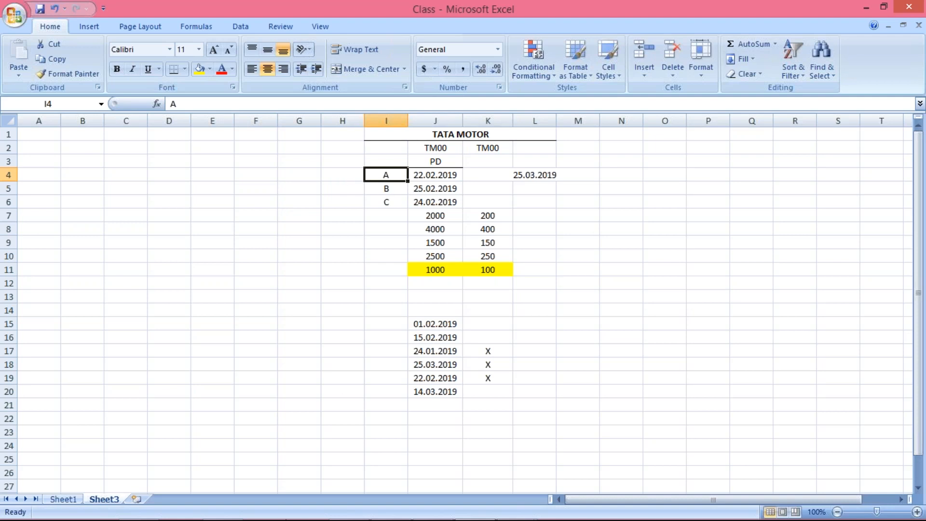
# Switch to the SAP posting periods table, set variant TM00's From per.1 to 3 and go to its From per.2 field.
pyautogui.moveTo(528, 510)
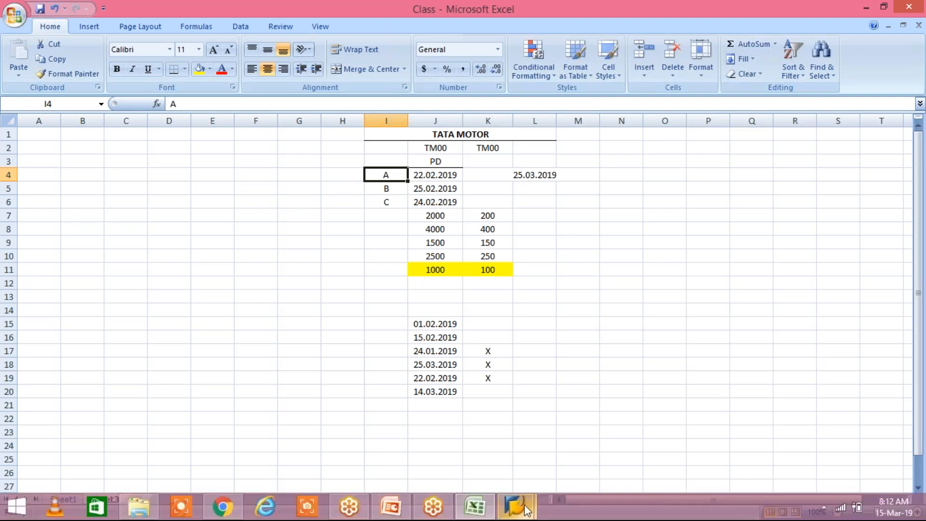
pyautogui.click(526, 507)
pyautogui.click(589, 436)
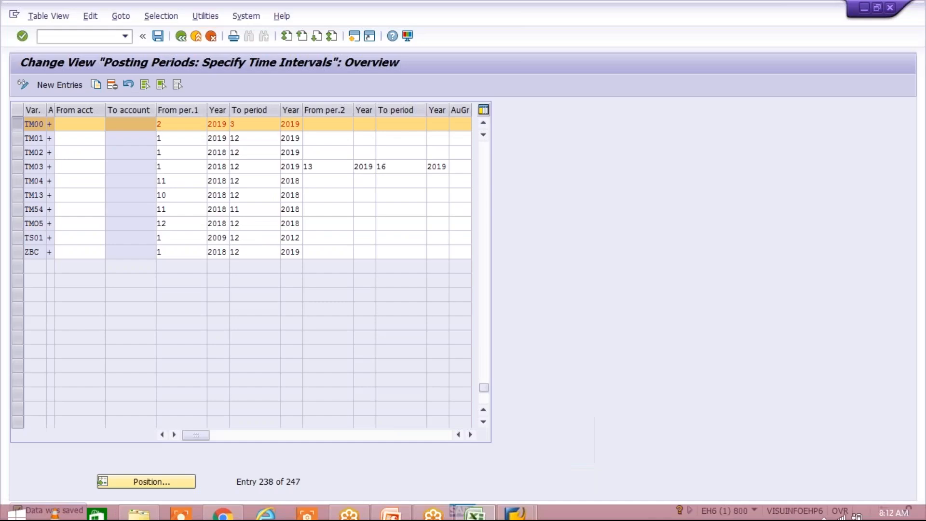
pyautogui.click(171, 124)
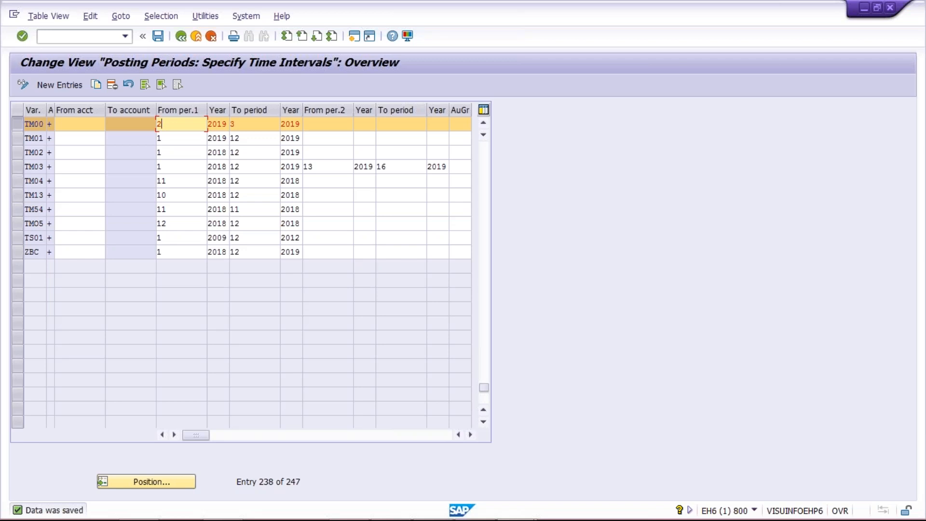
pyautogui.press('BackSpace')
pyautogui.write('3')
pyautogui.click(272, 123)
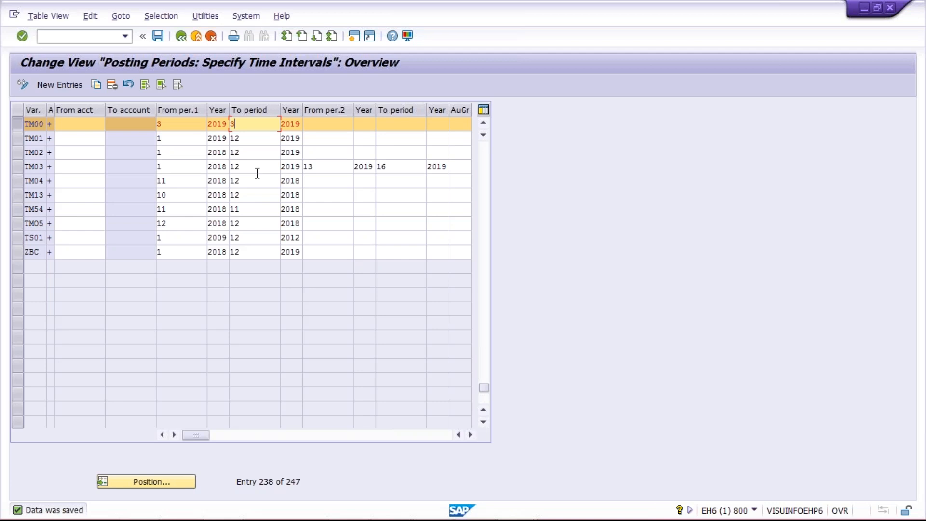
pyautogui.click(333, 124)
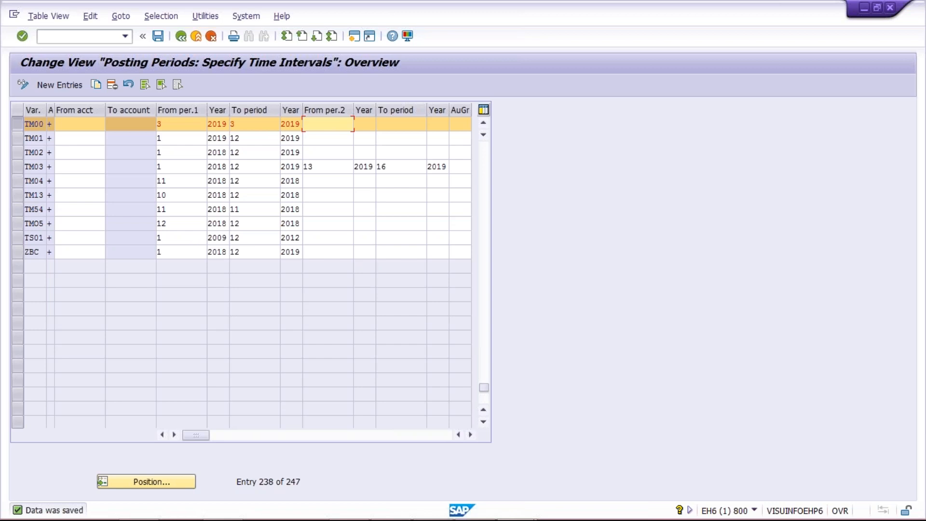
# Set variant TM00's second interval to run from period 2, year 2019 to period 2, year 2019.
pyautogui.write('2')
pyautogui.press('Tab')
pyautogui.write('2019')
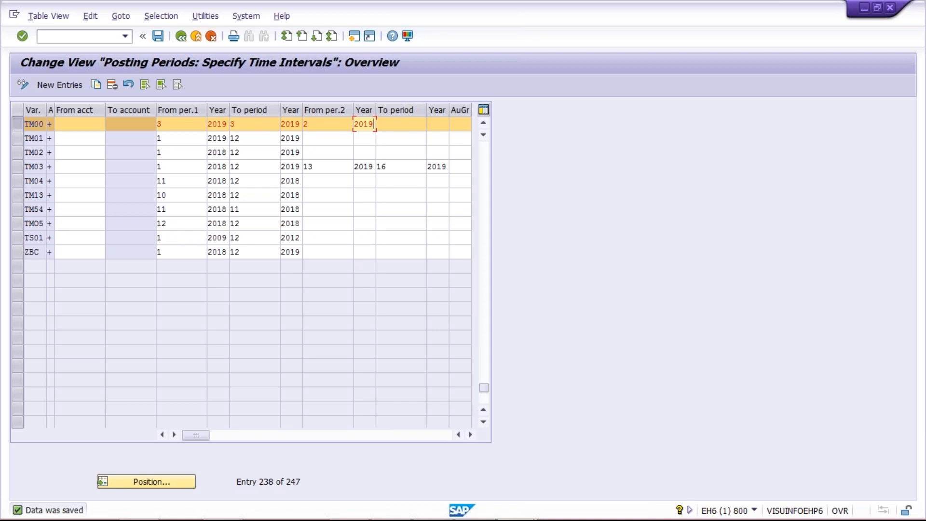
pyautogui.press('Tab')
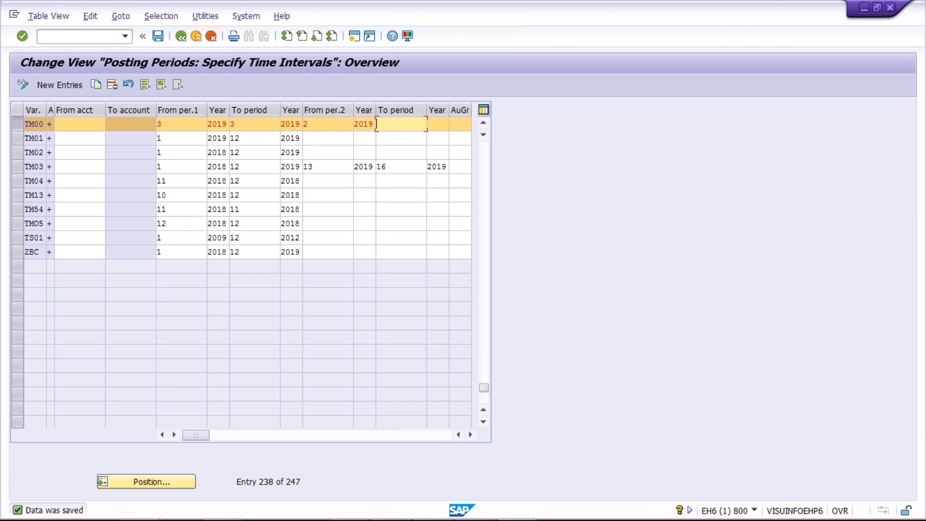
pyautogui.write('2')
pyautogui.press('Tab')
pyautogui.write('2019')
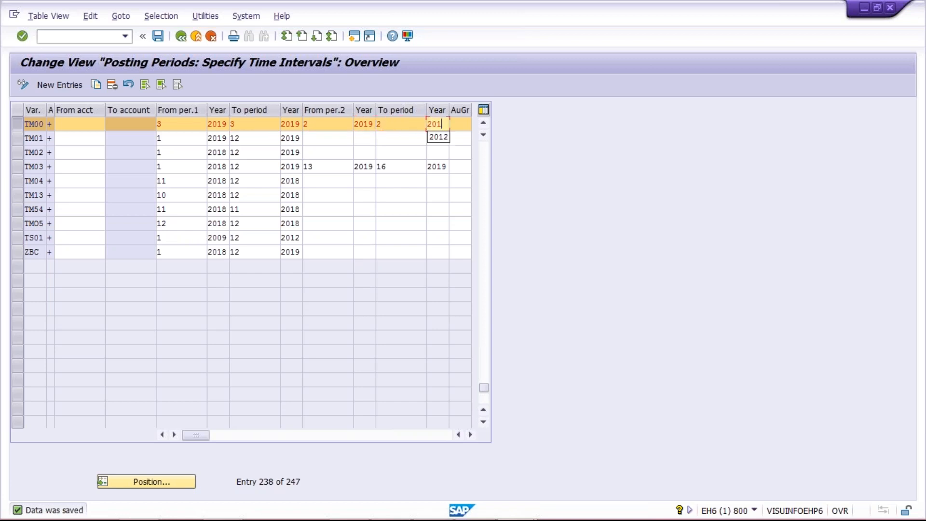
pyautogui.click(172, 125)
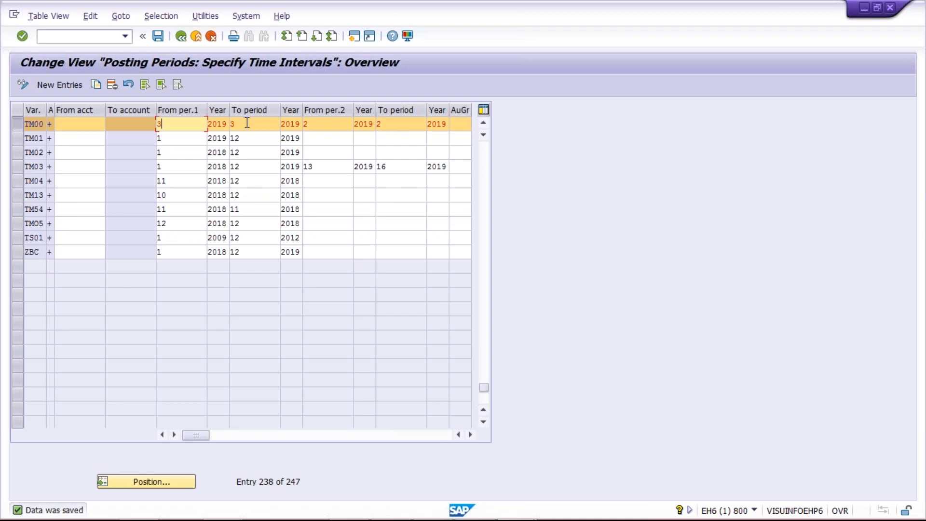
pyautogui.click(263, 121)
pyautogui.click(338, 122)
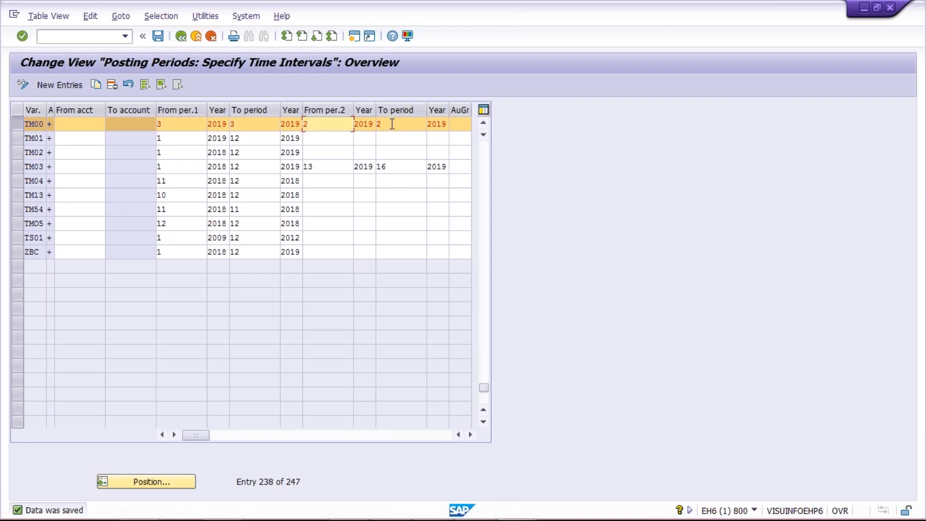
pyautogui.click(390, 124)
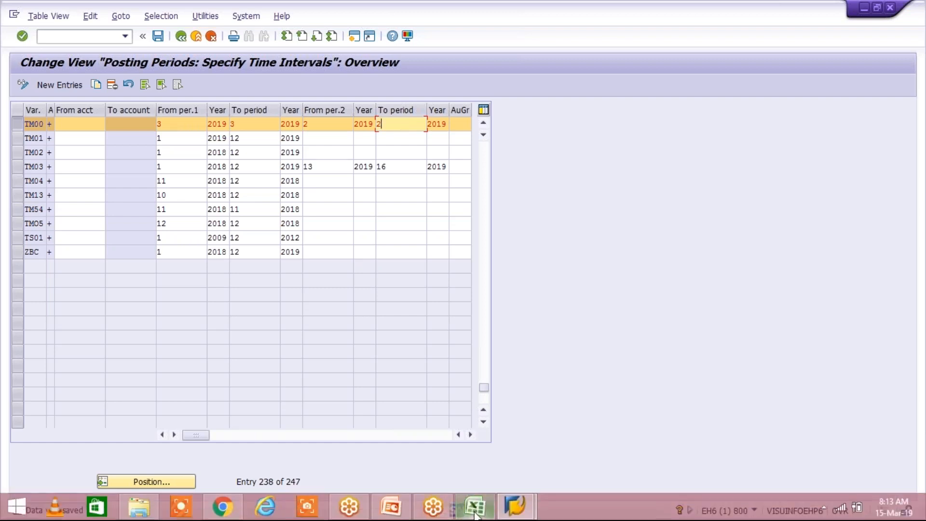
# Switch to the Excel sheet and review A's posting date in J4 and the two TM00 headings in row 2.
pyautogui.moveTo(475, 515)
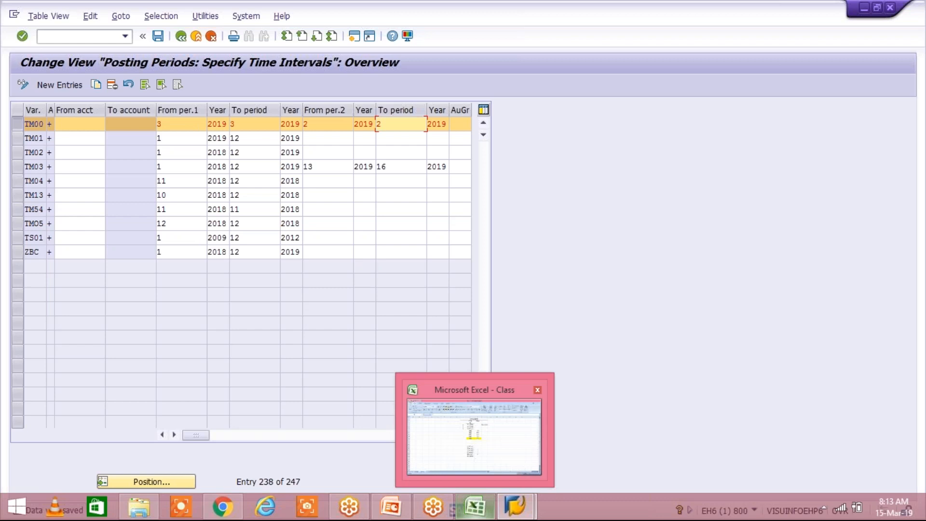
pyautogui.click(437, 434)
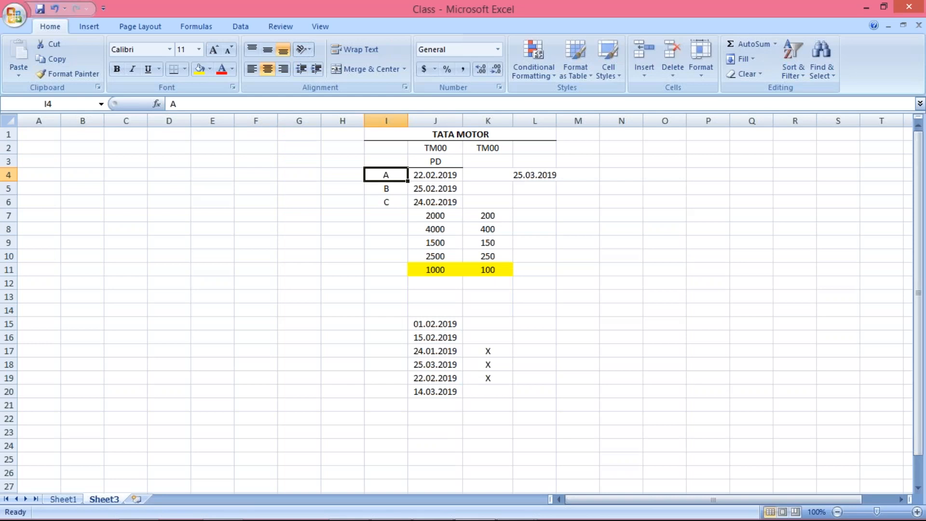
pyautogui.click(444, 171)
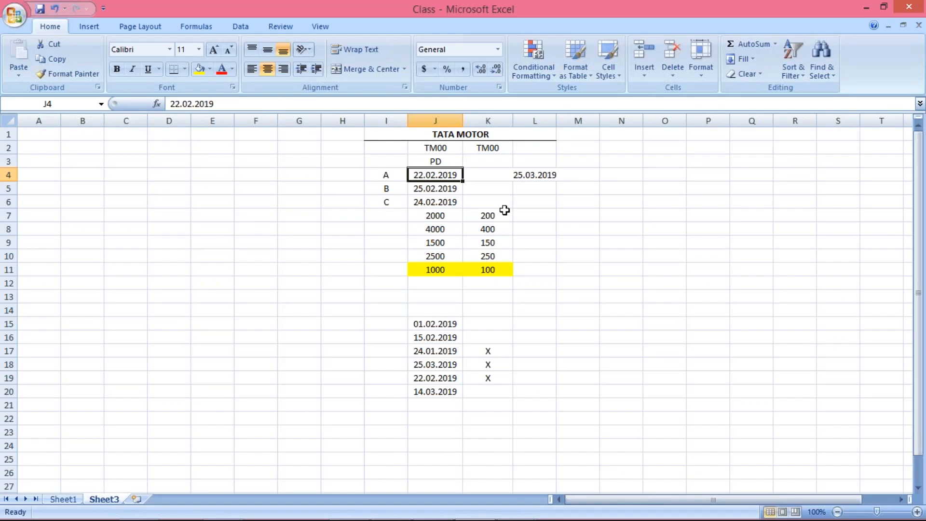
pyautogui.click(437, 150)
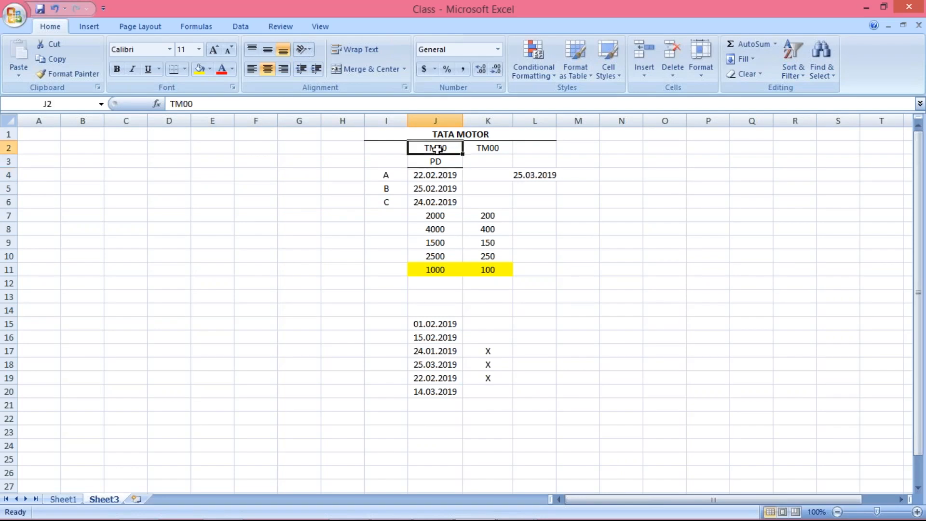
pyautogui.click(488, 151)
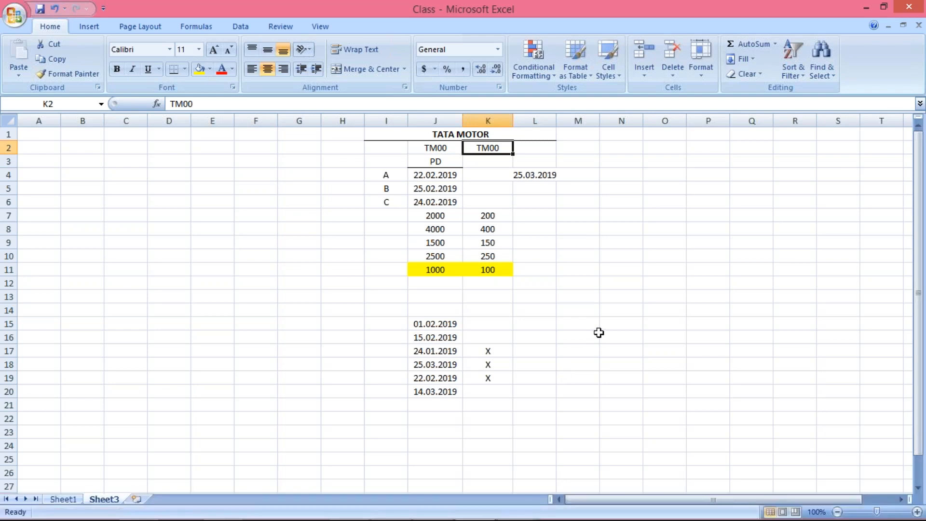
# Switch to the SAP posting periods table and compare variant TM00's first interval with its From per.2 entry.
pyautogui.hotkey('alt', 'Tab')
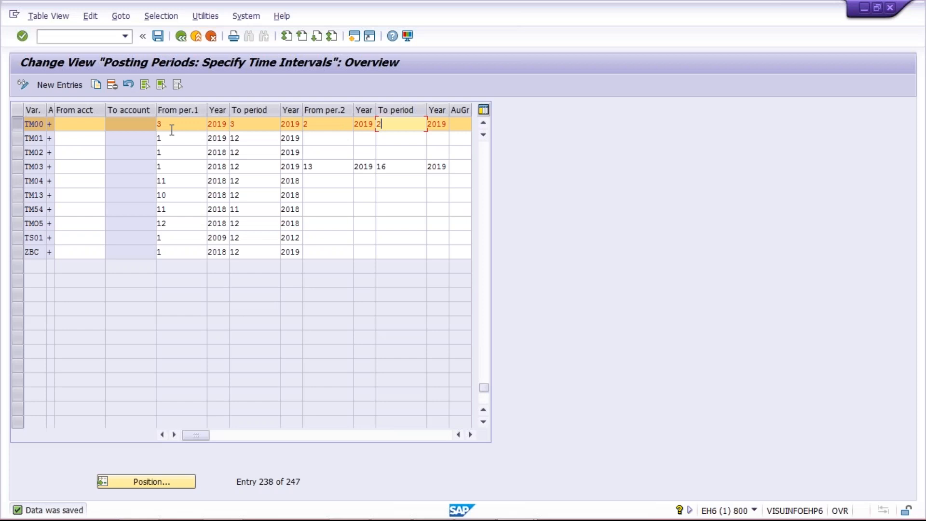
pyautogui.click(176, 124)
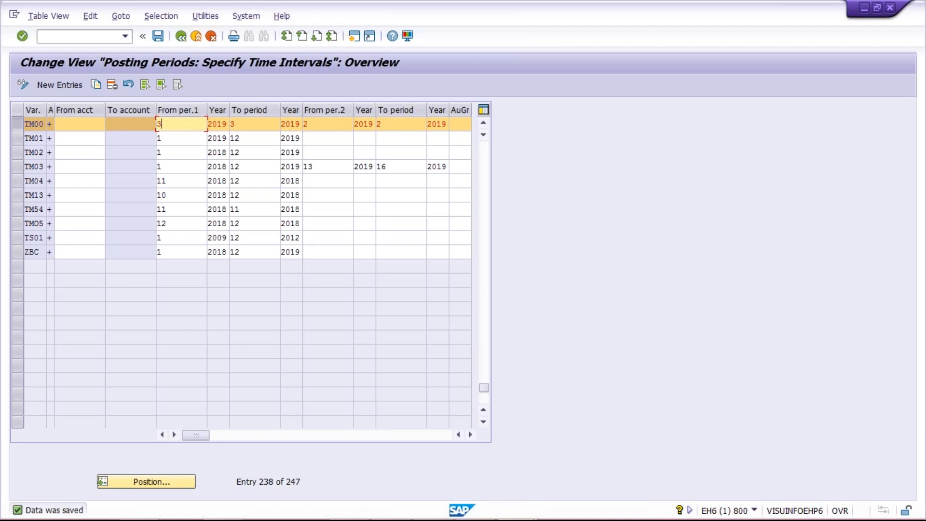
pyautogui.click(244, 125)
pyautogui.click(182, 125)
pyautogui.click(251, 125)
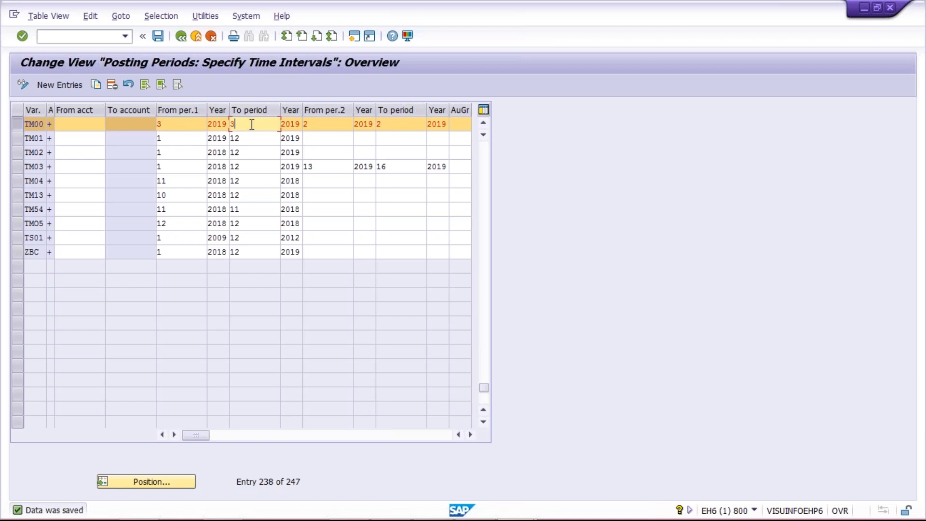
pyautogui.click(183, 125)
pyautogui.click(240, 125)
pyautogui.click(178, 127)
pyautogui.click(258, 129)
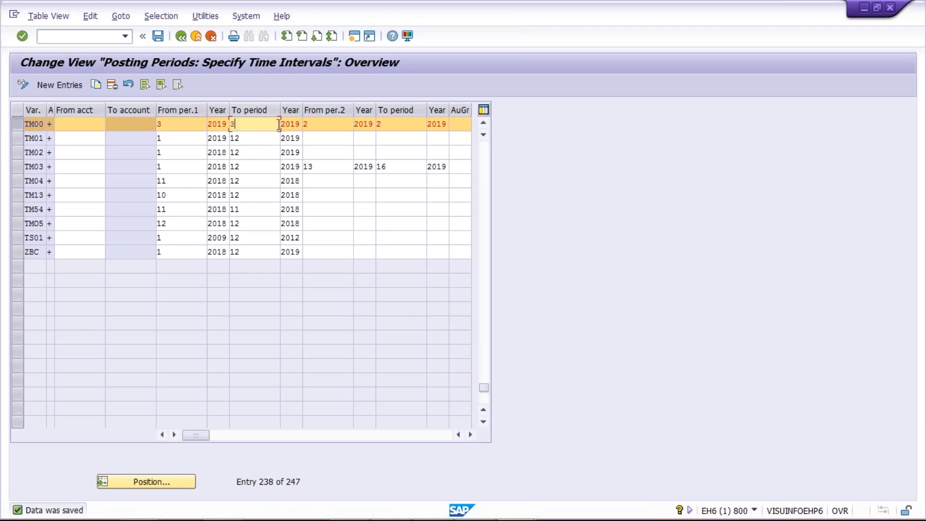
pyautogui.click(341, 128)
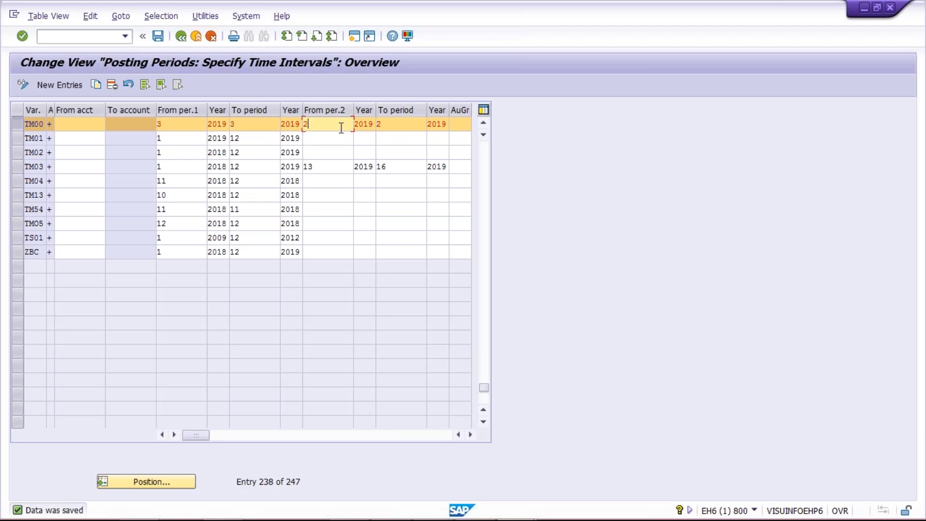
pyautogui.press('Return')
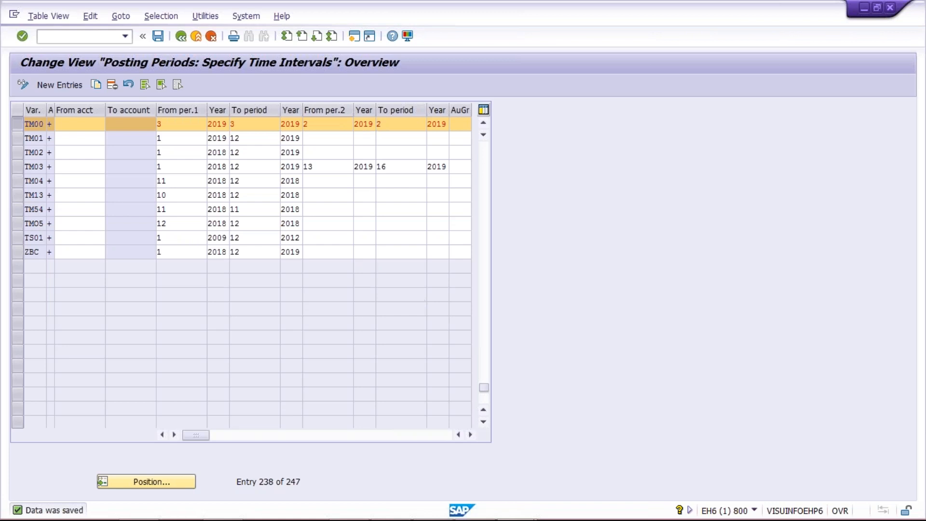
# Switch to the Excel sheet and review the posting dates of B and C in cells J5 and J6.
pyautogui.moveTo(493, 500)
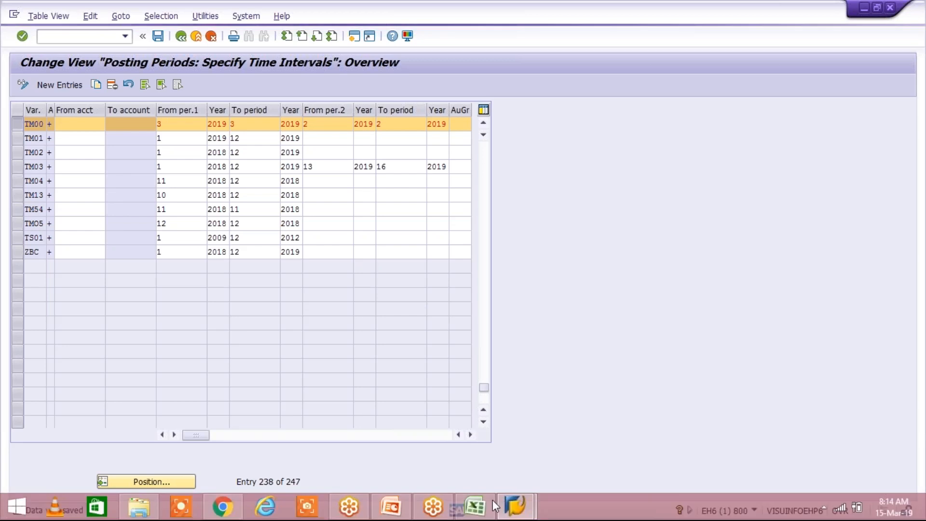
pyautogui.click(475, 506)
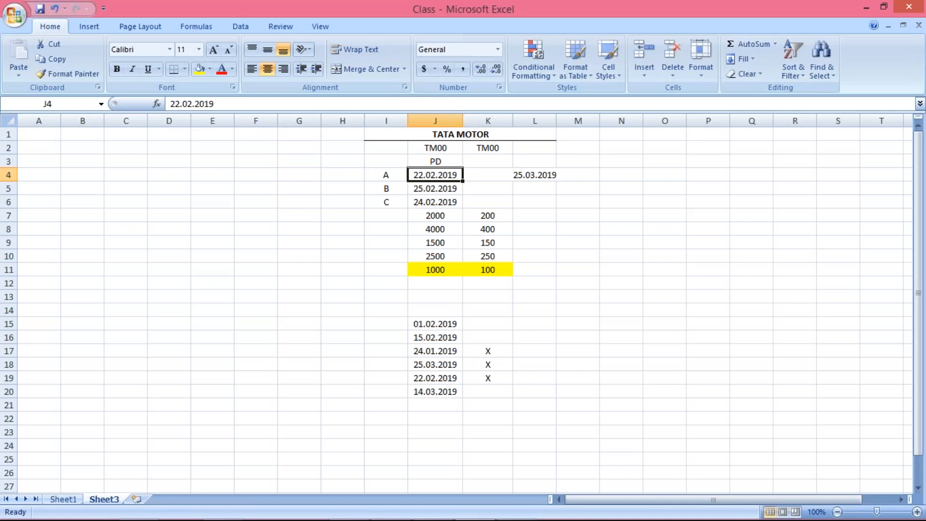
pyautogui.click(432, 192)
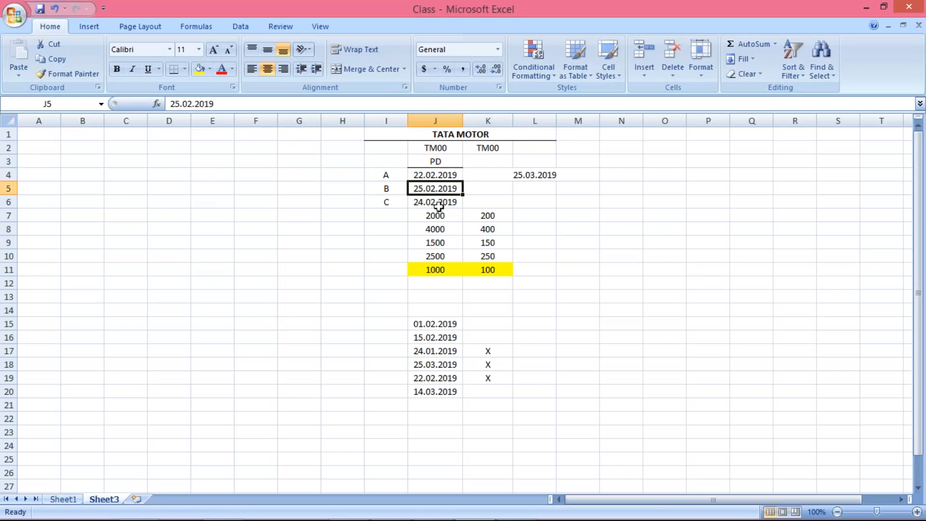
pyautogui.click(442, 201)
pyautogui.click(430, 190)
# Switch to SAP and log on to client 800 again with the user name and password, ending any other logons.
pyautogui.hotkey('alt', 'Tab')
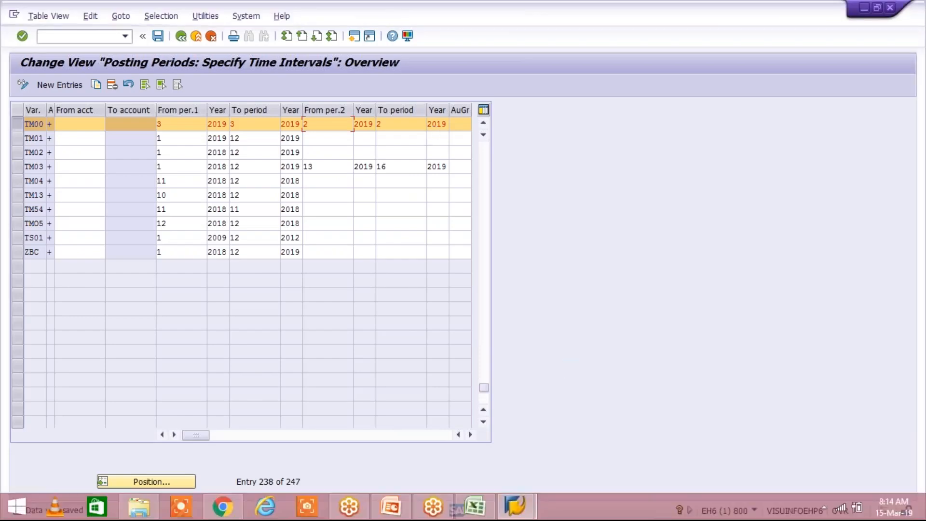
pyautogui.click(529, 507)
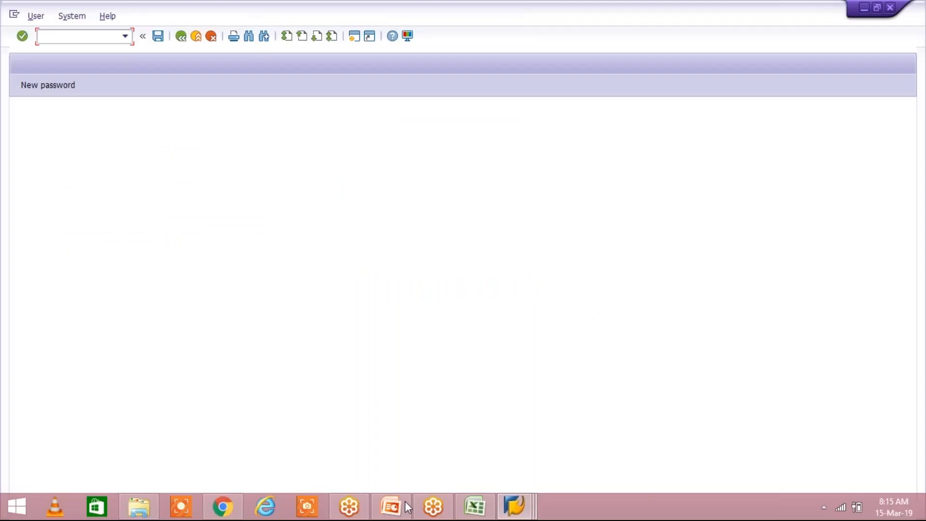
pyautogui.moveTo(513, 507)
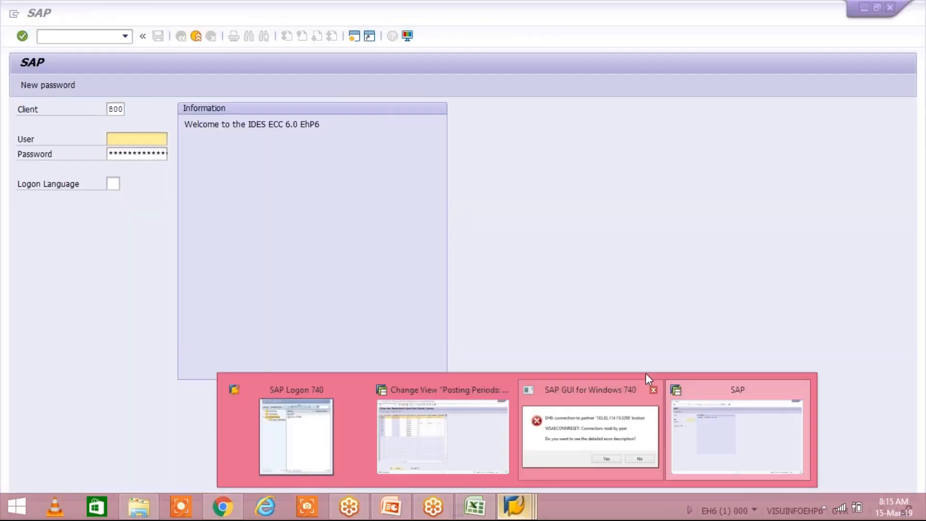
pyautogui.click(646, 373)
pyautogui.click(161, 143)
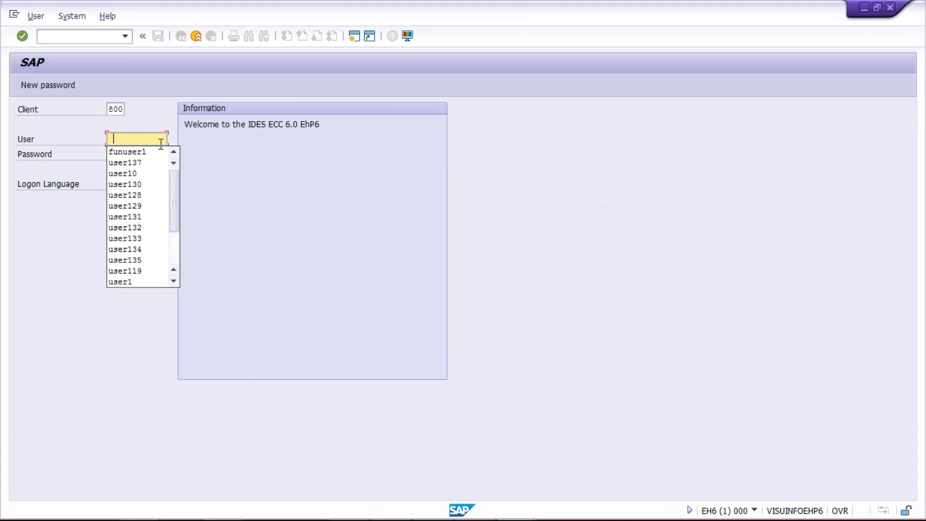
pyautogui.press('Down')
pyautogui.press('Tab')
pyautogui.write('**********')
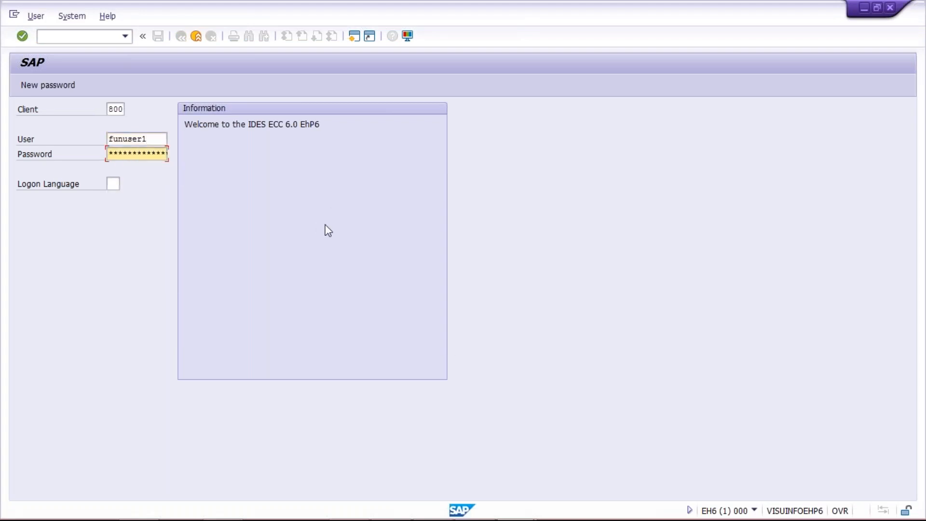
pyautogui.press('Return')
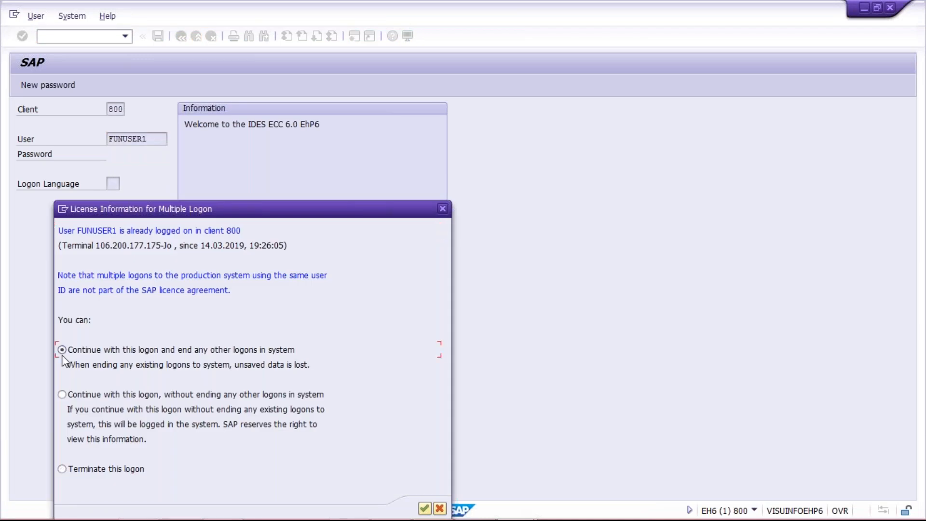
pyautogui.press('Return')
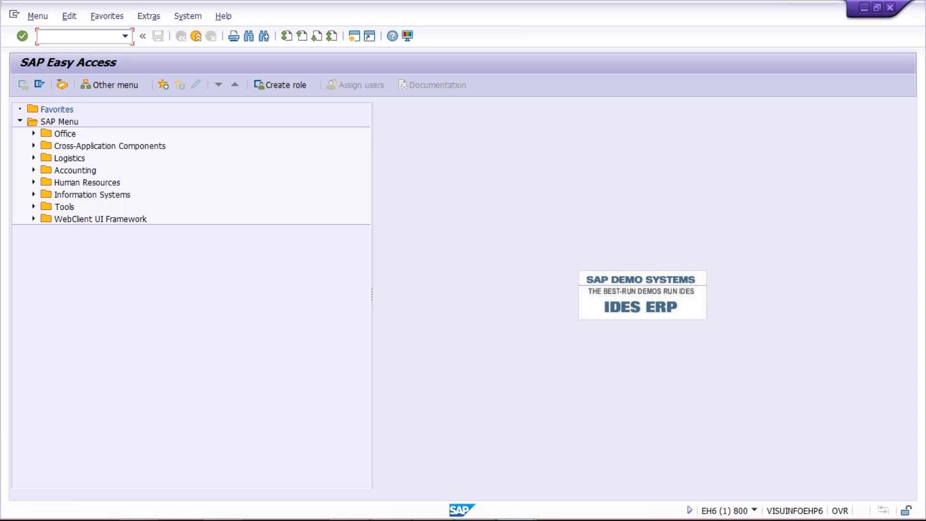
# Open the posting periods table with OB52 and set variant TM00's From per.1 to 3.
pyautogui.write('OB52')
pyautogui.press('Return')
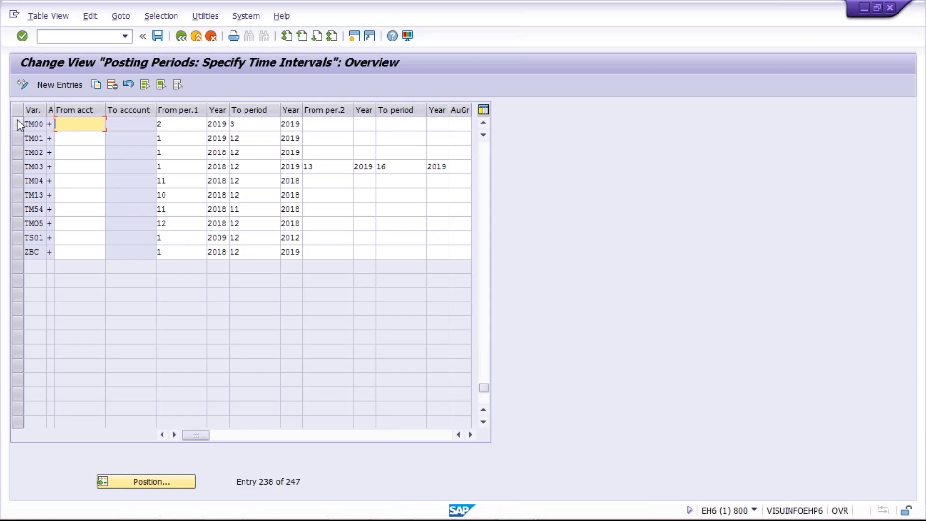
pyautogui.click(18, 124)
pyautogui.click(182, 134)
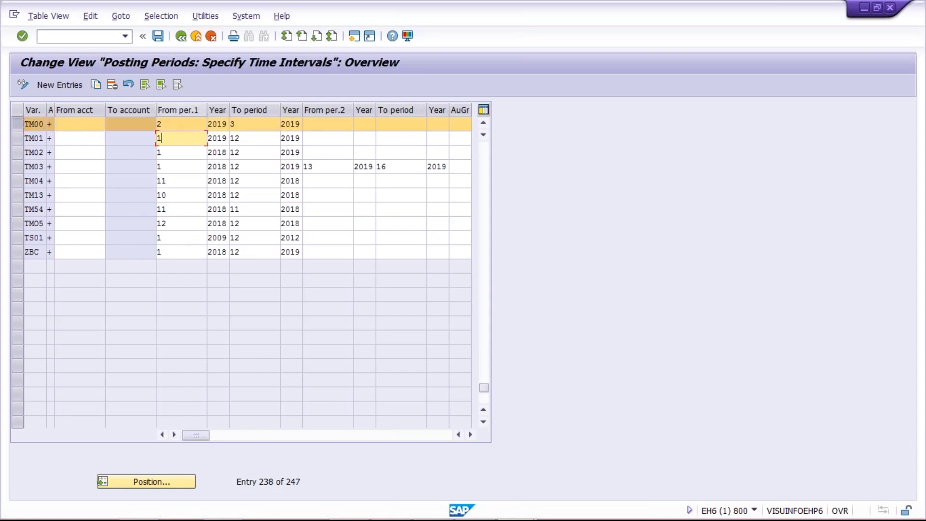
pyautogui.click(179, 128)
pyautogui.press('BackSpace')
pyautogui.write('3')
pyautogui.press('Tab')
pyautogui.press('Tab')
pyautogui.press('Tab')
pyautogui.press('Tab')
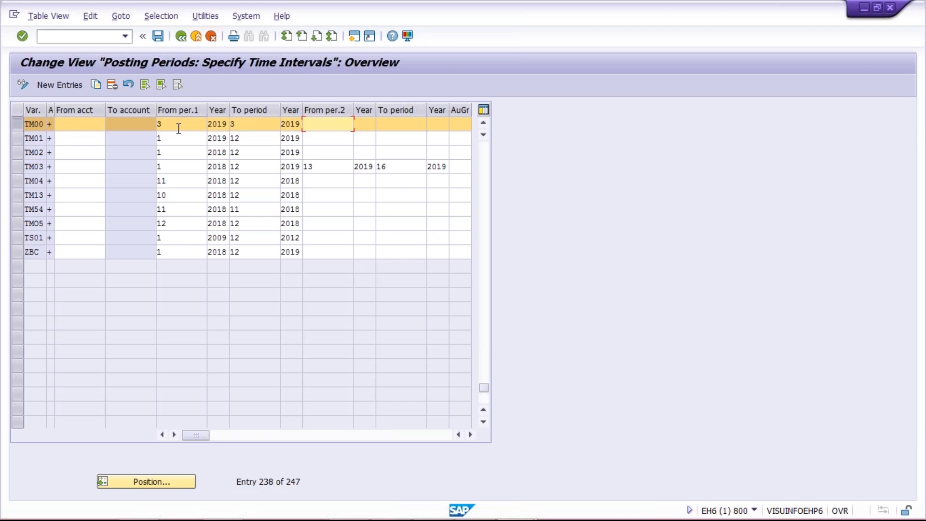
# Fill variant TM00's second interval with From per.2 2, year 2019 and To period 2, year 2019.
pyautogui.write('2')
pyautogui.press('Tab')
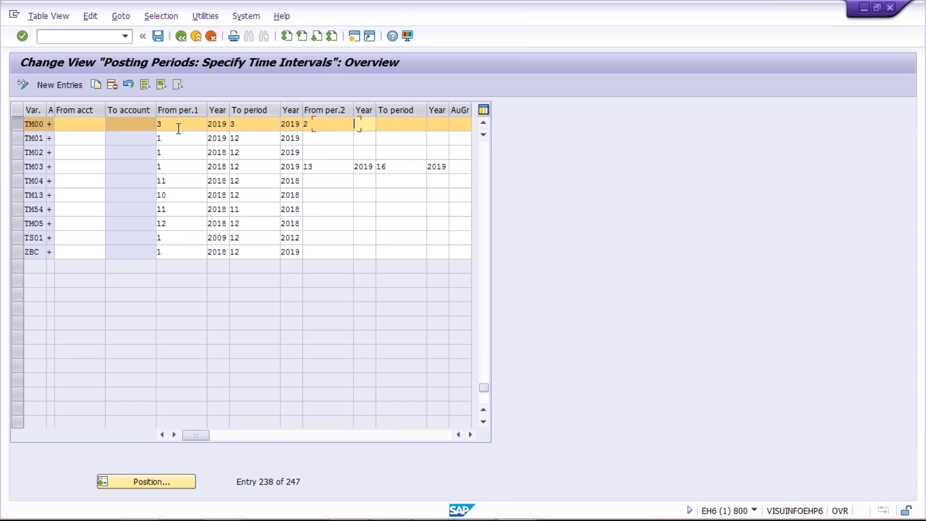
pyautogui.write('2019')
pyautogui.press('Tab')
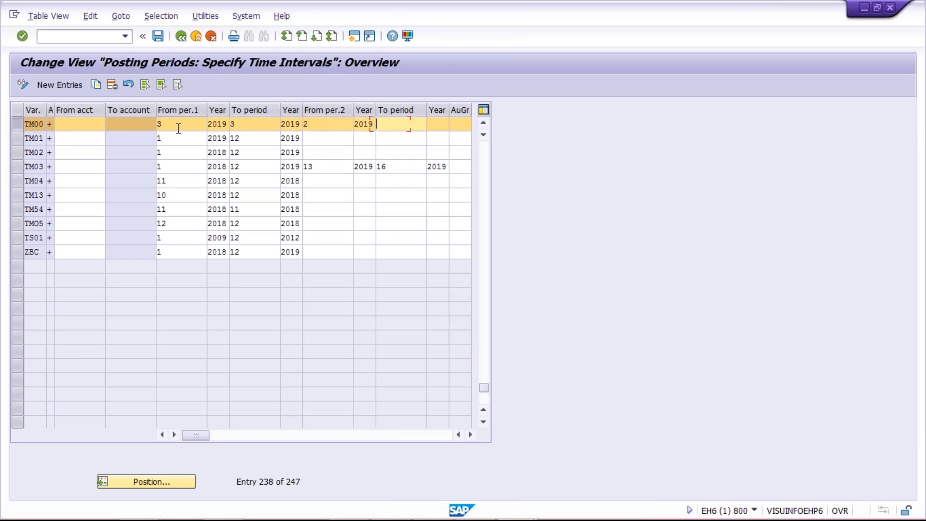
pyautogui.write('2')
pyautogui.press('Tab')
pyautogui.write('2')
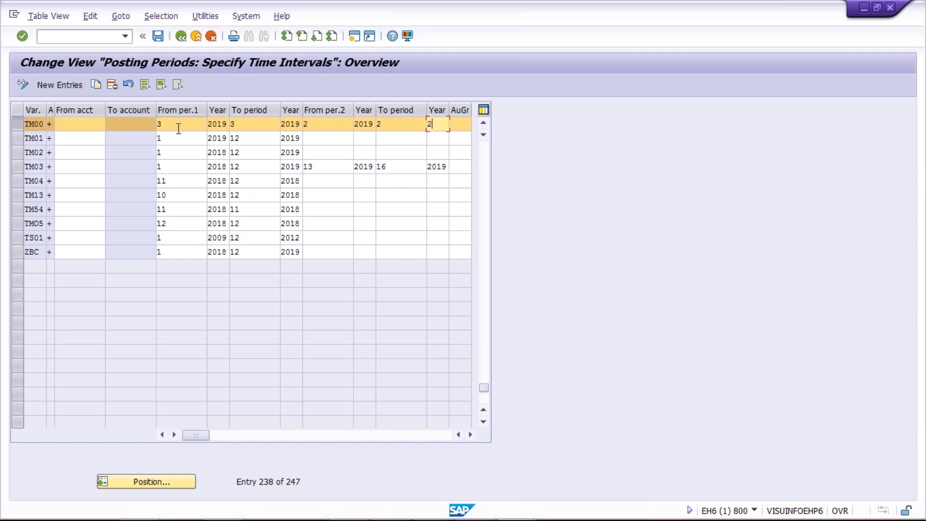
pyautogui.write('019')
# Switch to the Excel sheet and examine the posting dates in cells J4 to J6.
pyautogui.hotkey('alt', 'Tab')
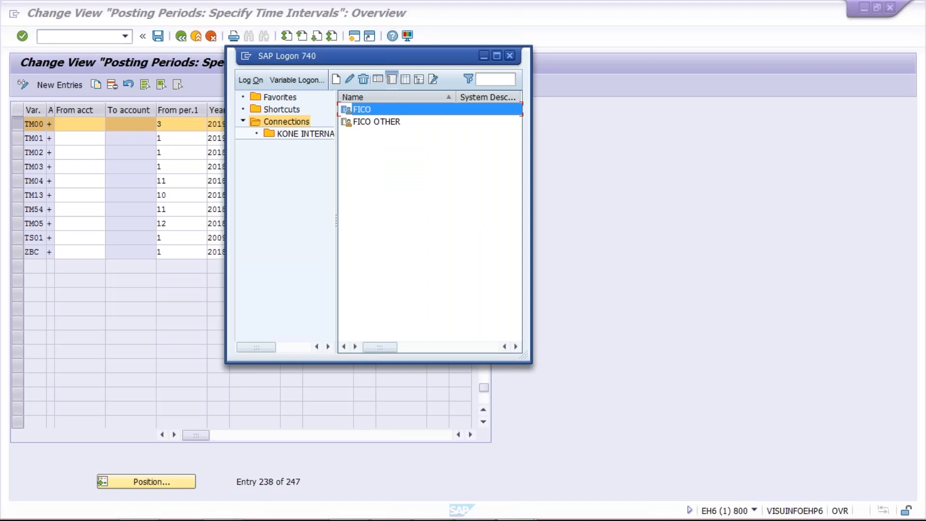
pyautogui.hotkey('alt', 'Tab')
pyautogui.hotkey('alt', 'Tab')
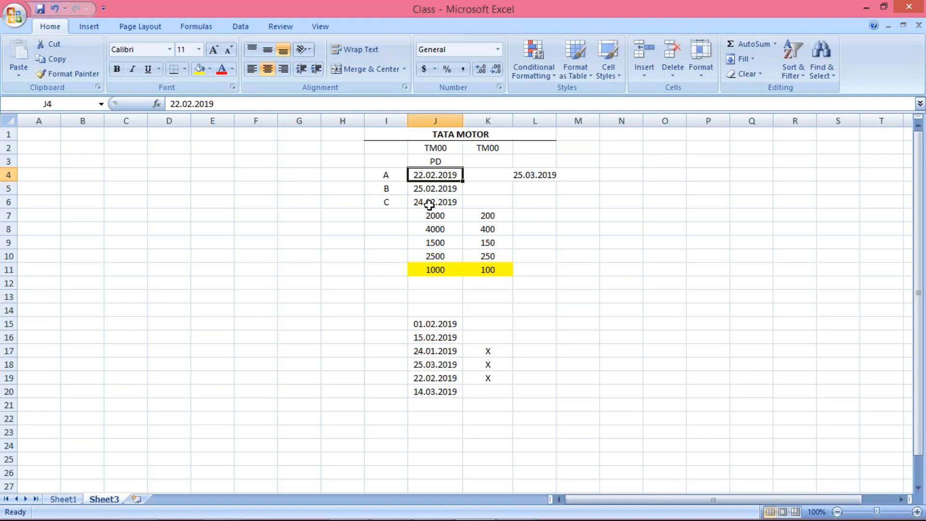
pyautogui.click(424, 203)
pyautogui.click(426, 185)
pyautogui.click(432, 203)
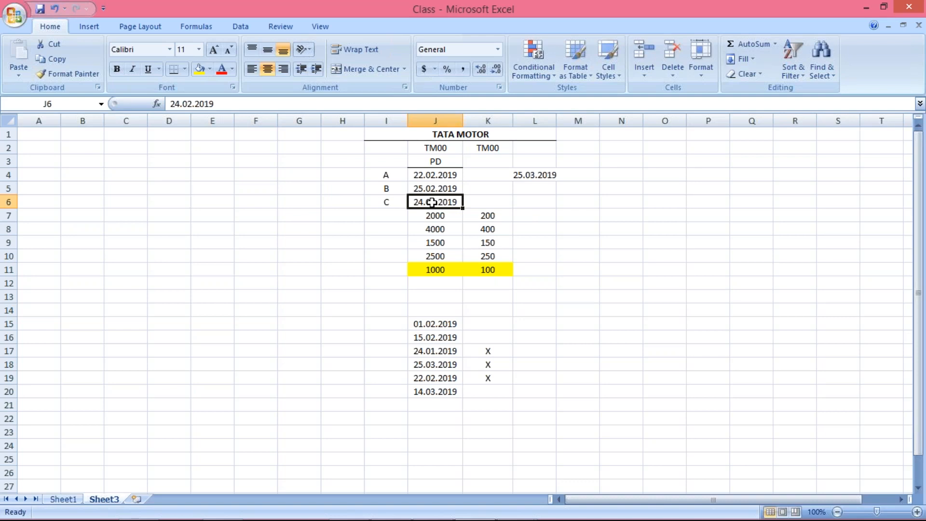
# Switch back to SAP and look at variant TM00's second interval in the posting periods table.
pyautogui.hotkey('alt', 'Tab')
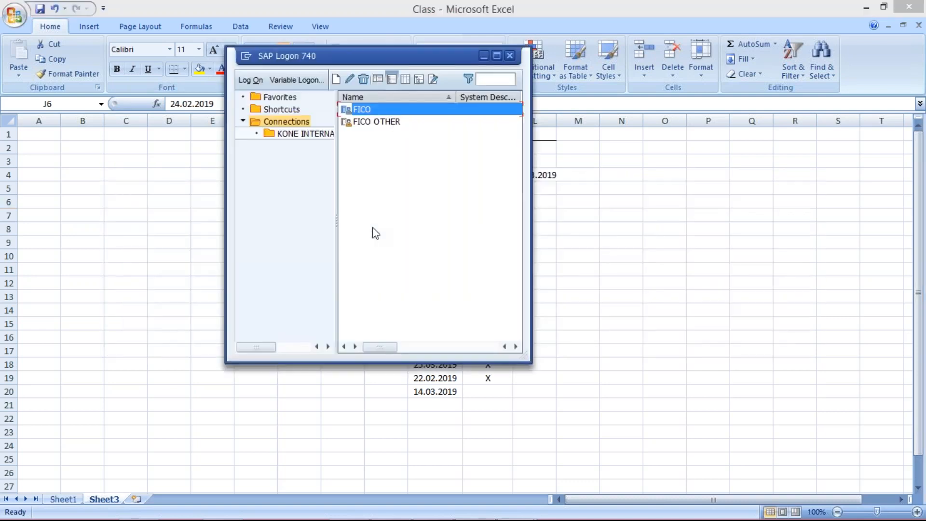
pyautogui.hotkey('alt', 'Tab')
pyautogui.click(410, 123)
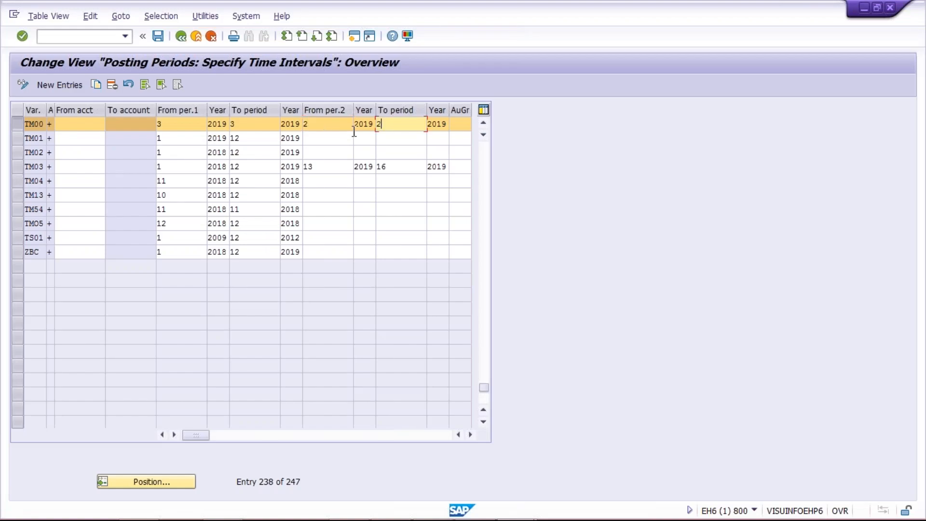
pyautogui.click(323, 127)
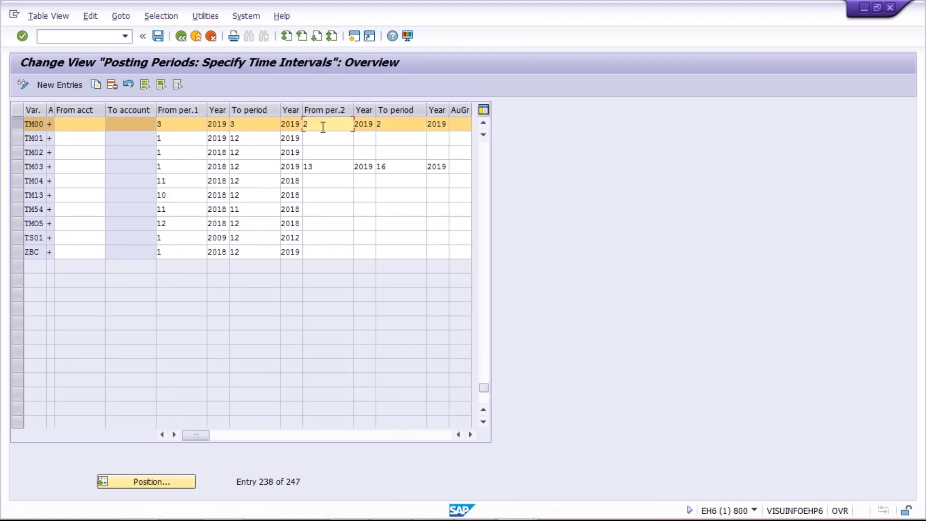
# Try 2 as variant TM00's From per.1 and set it back to 3.
pyautogui.click(166, 127)
pyautogui.press('BackSpace')
pyautogui.write('2')
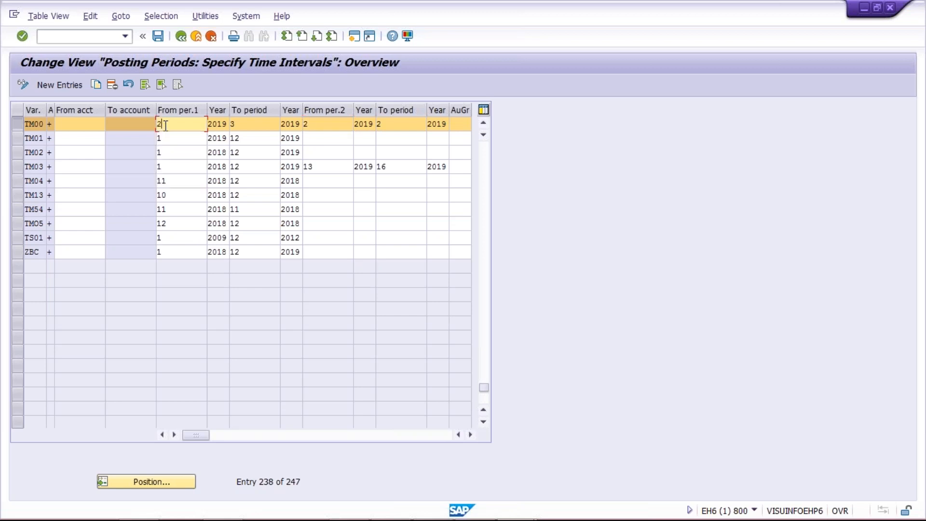
pyautogui.click(246, 123)
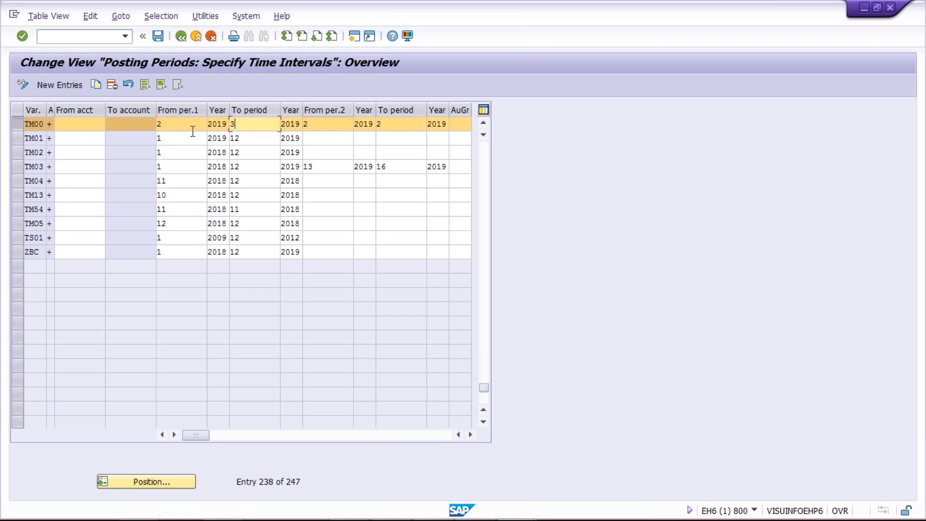
pyautogui.click(167, 127)
pyautogui.press('BackSpace')
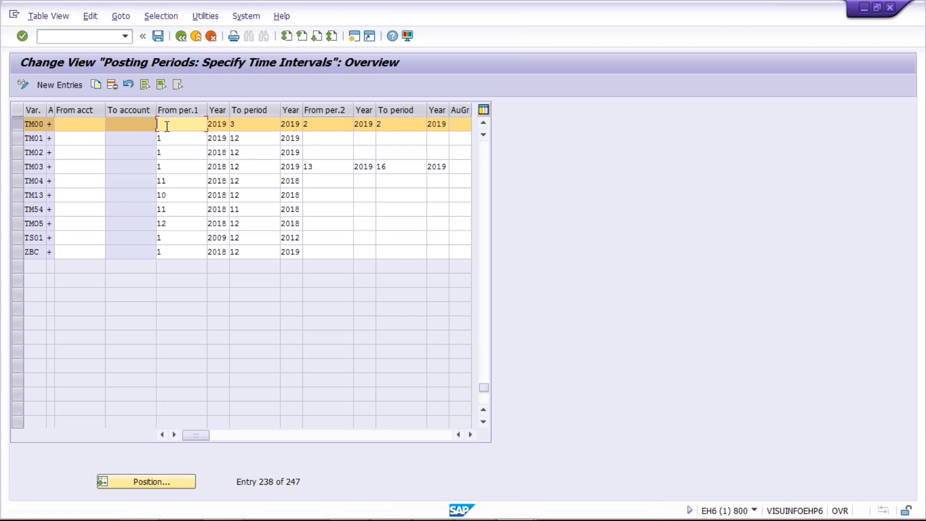
pyautogui.write('3')
# Enter XYZ as the authorization group (AuGr) for variant TM00.
pyautogui.click(321, 125)
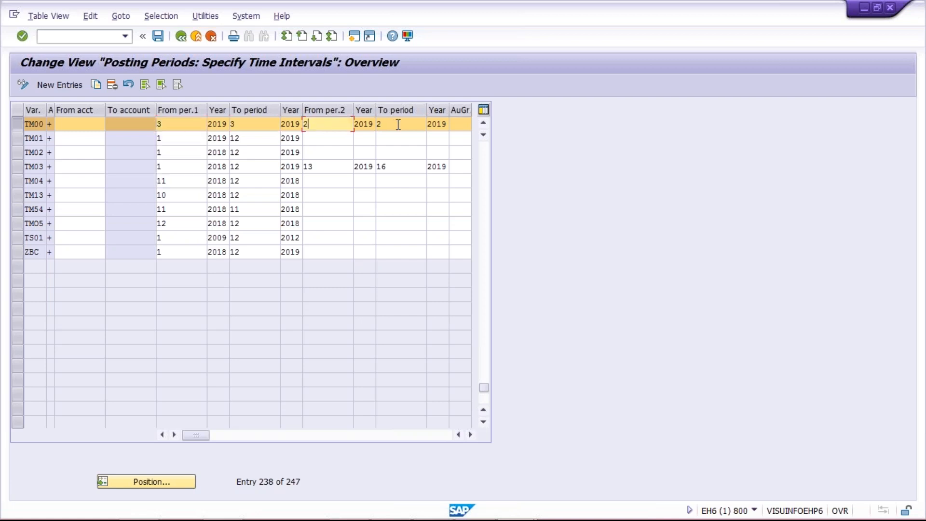
pyautogui.click(397, 124)
pyautogui.click(317, 125)
pyautogui.click(458, 126)
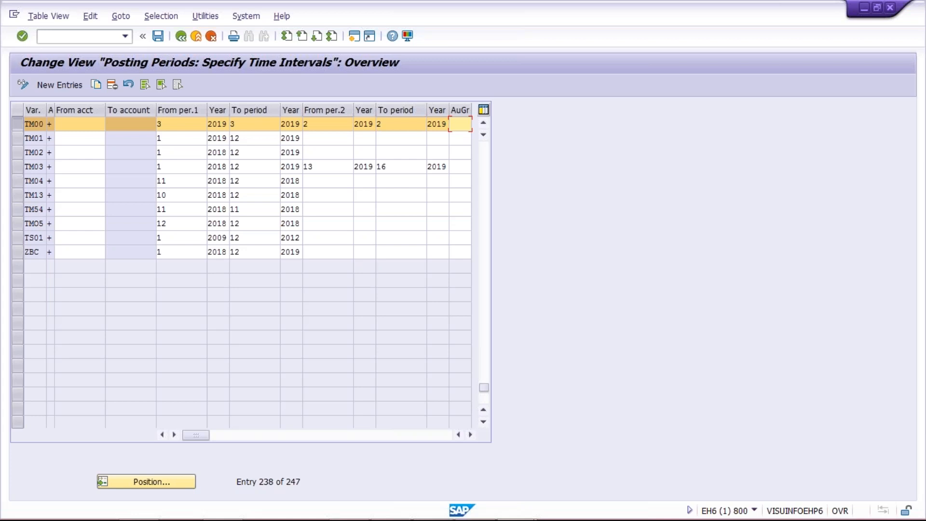
pyautogui.write('XYZ')
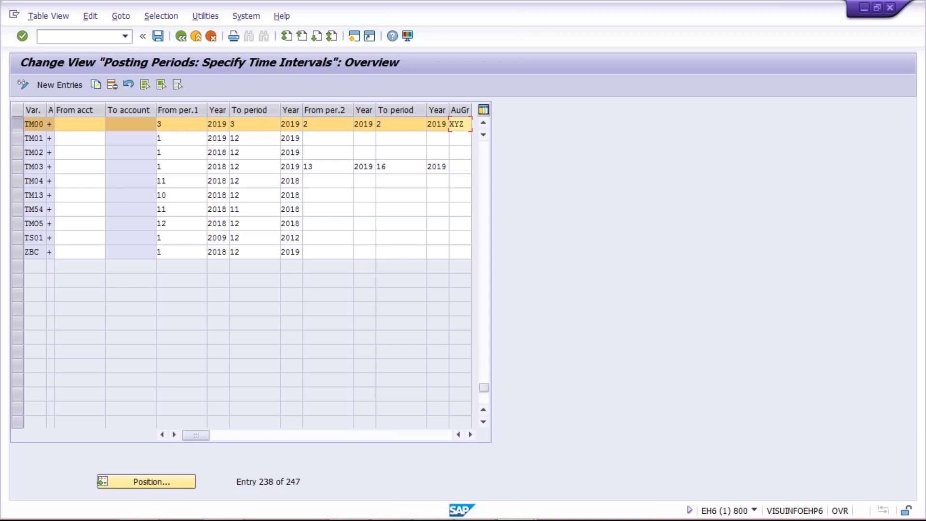
# Examine both period intervals and the authorization group in variant TM00's row of the posting periods table.
pyautogui.click(176, 124)
pyautogui.click(266, 125)
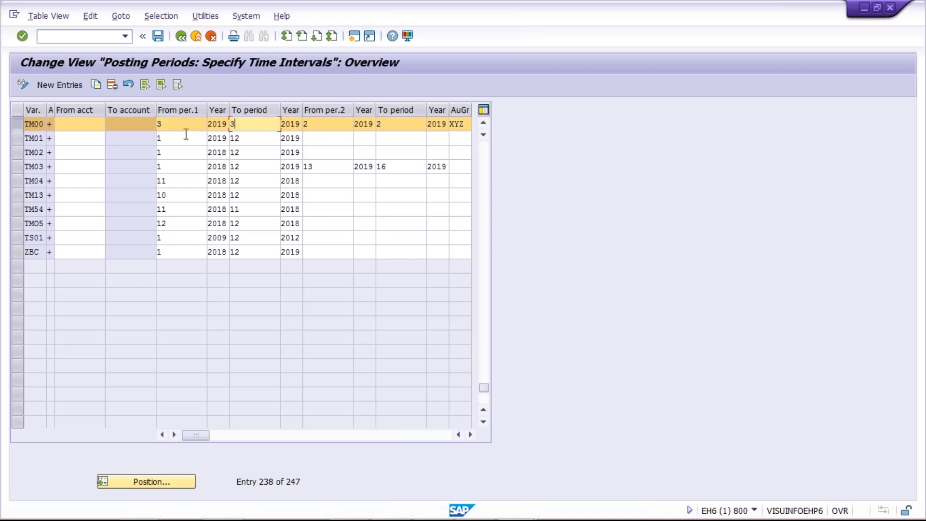
pyautogui.click(331, 126)
pyautogui.click(396, 125)
pyautogui.click(324, 125)
pyautogui.click(382, 124)
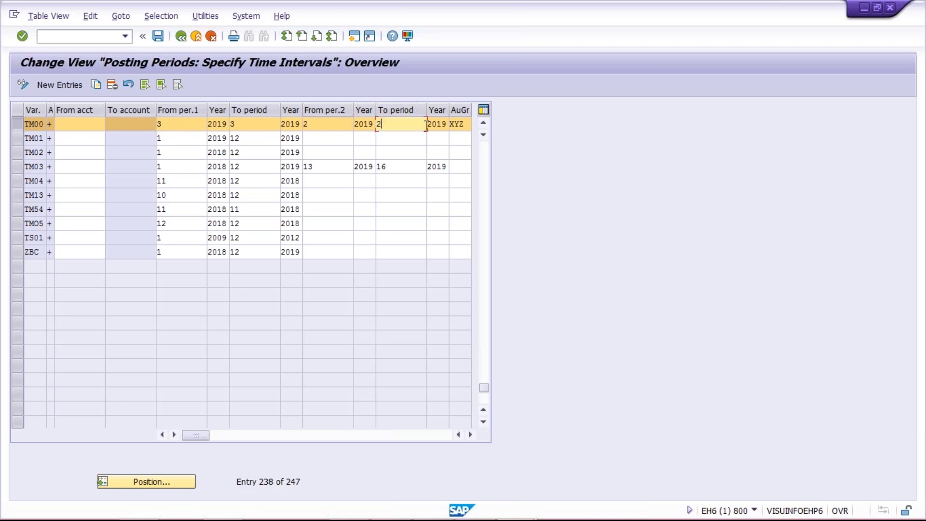
pyautogui.click(315, 126)
pyautogui.click(410, 125)
pyautogui.click(325, 125)
pyautogui.click(461, 124)
pyautogui.moveTo(463, 124); pyautogui.dragTo(452, 128)
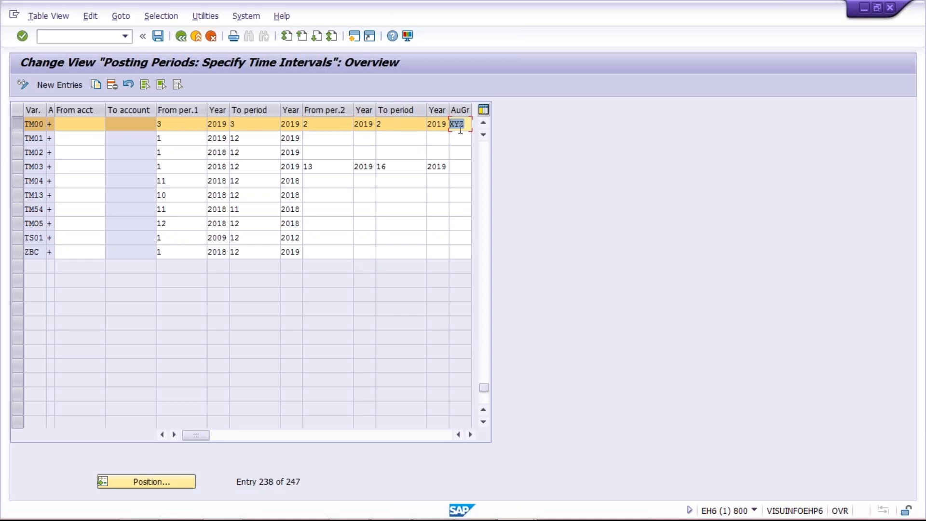
pyautogui.click(310, 124)
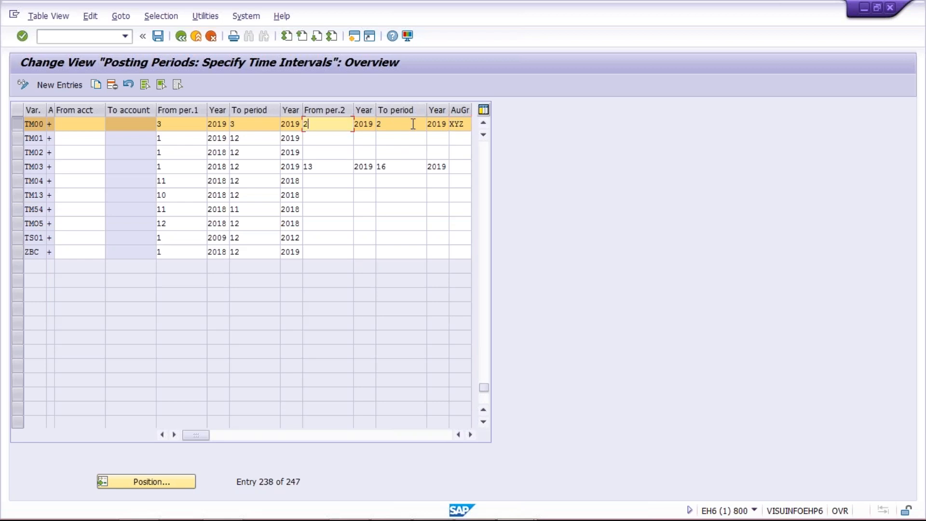
pyautogui.click(466, 124)
pyautogui.doubleClick(466, 124)
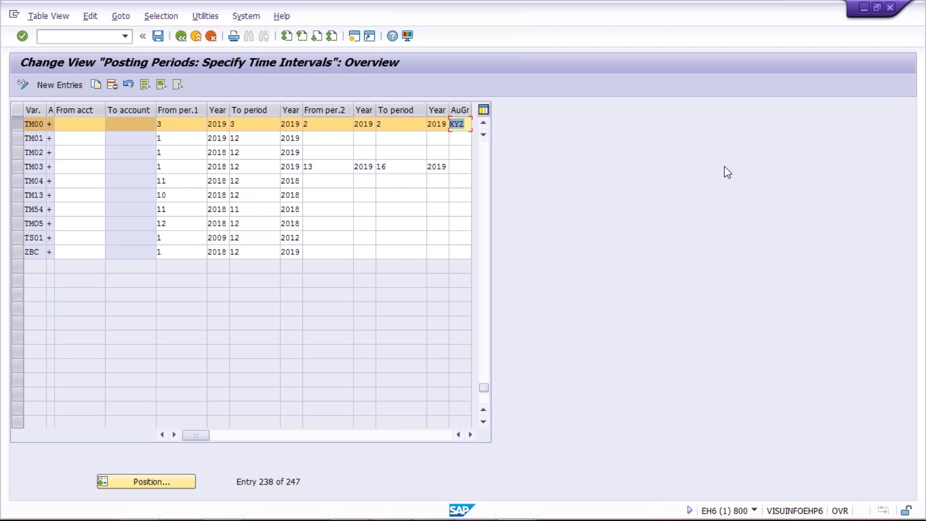
# Switch to the Excel sheet and enter XYZ in cell E2 and A in cell F2.
pyautogui.click(483, 511)
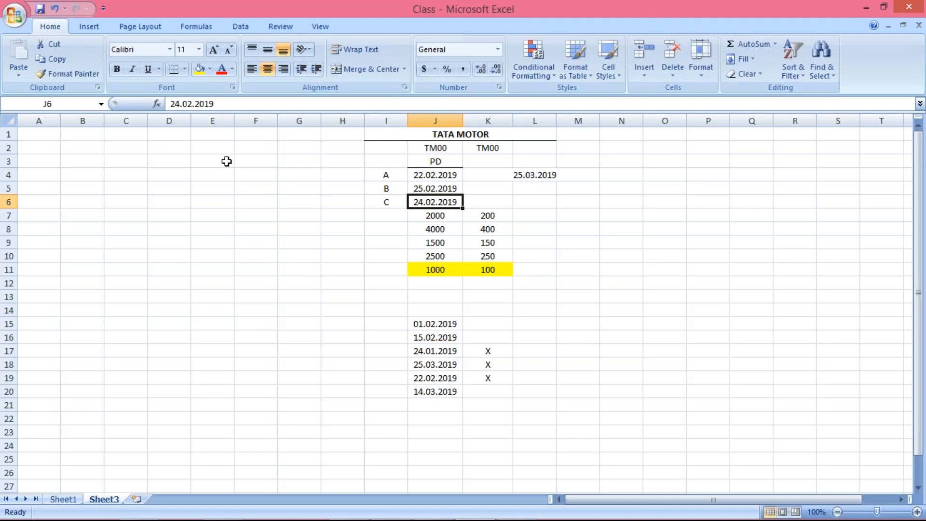
pyautogui.click(211, 150)
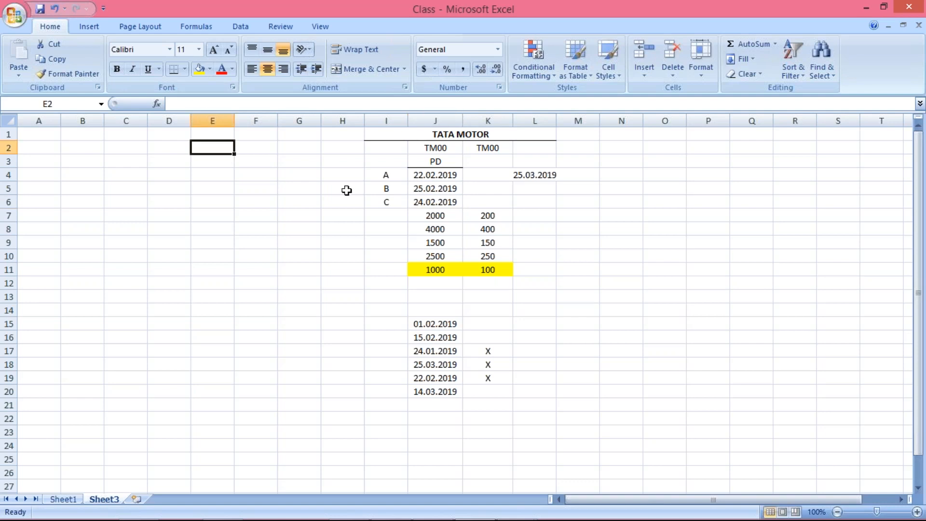
pyautogui.write('X')
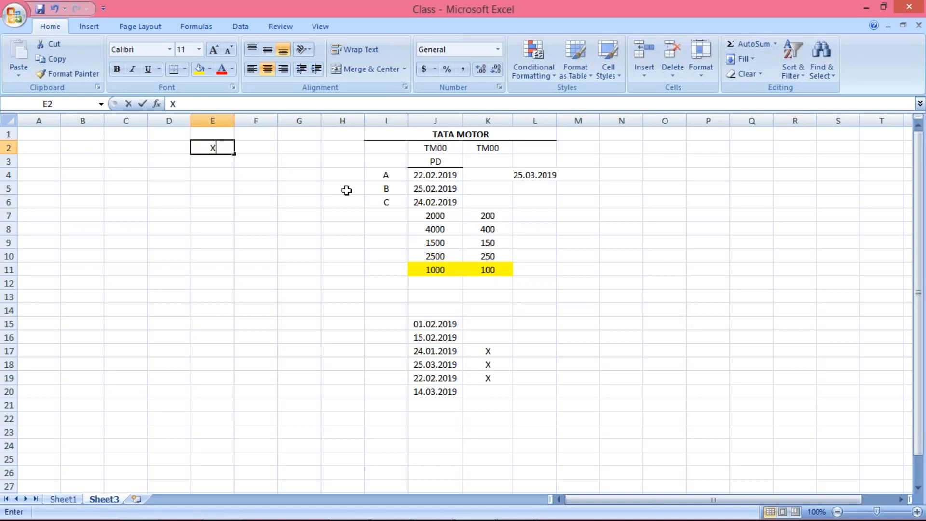
pyautogui.write('YZ')
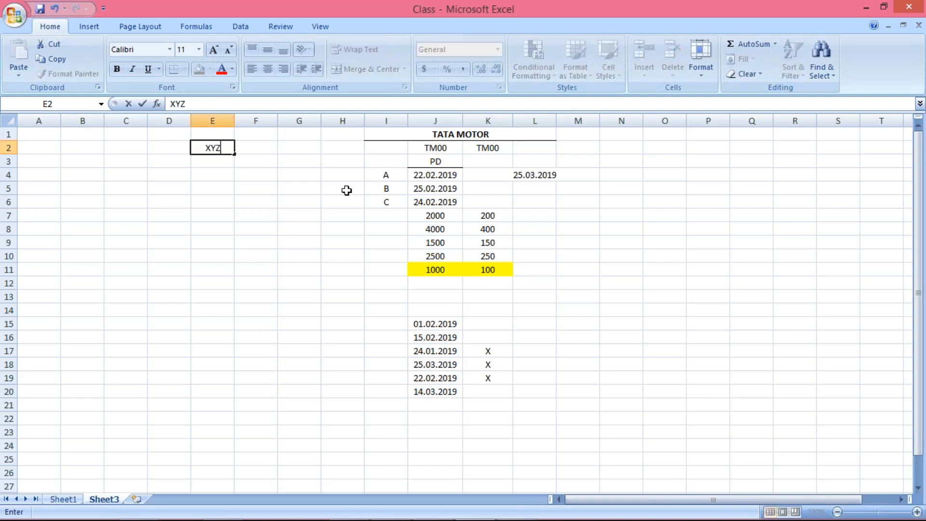
pyautogui.press('Tab')
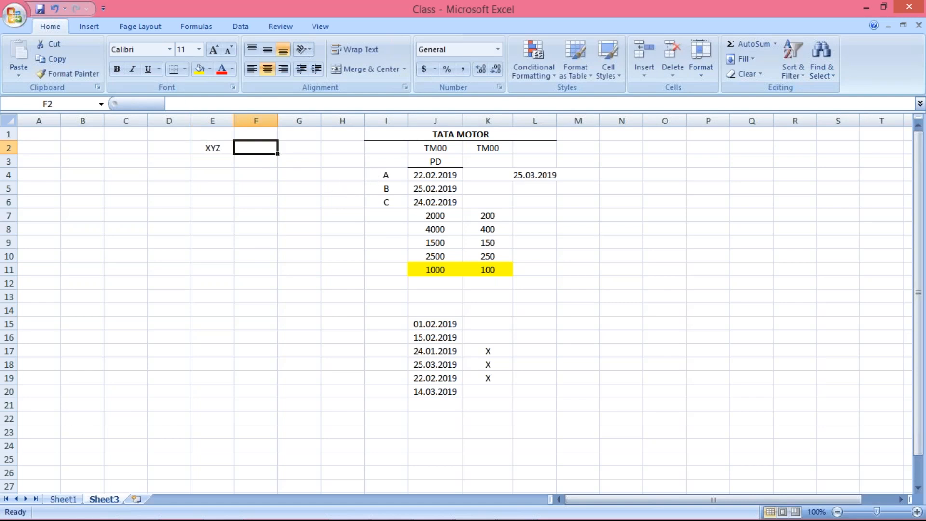
pyautogui.write('A')
pyautogui.press('Return')
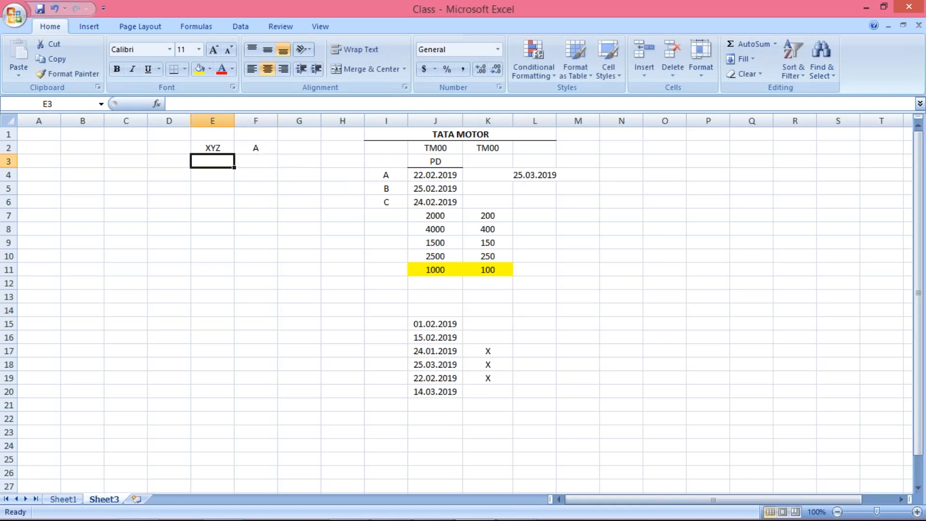
# Compare the XYZ and A entries in E2:F2 with cells I4 and J4 and the TM00 headings in J2:K2.
pyautogui.click(261, 148)
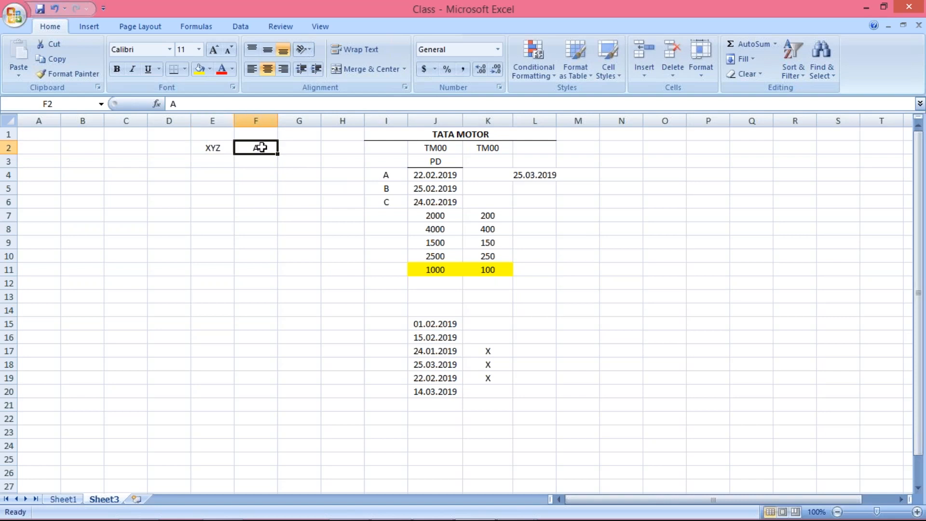
pyautogui.click(380, 173)
pyautogui.click(254, 148)
pyautogui.click(202, 147)
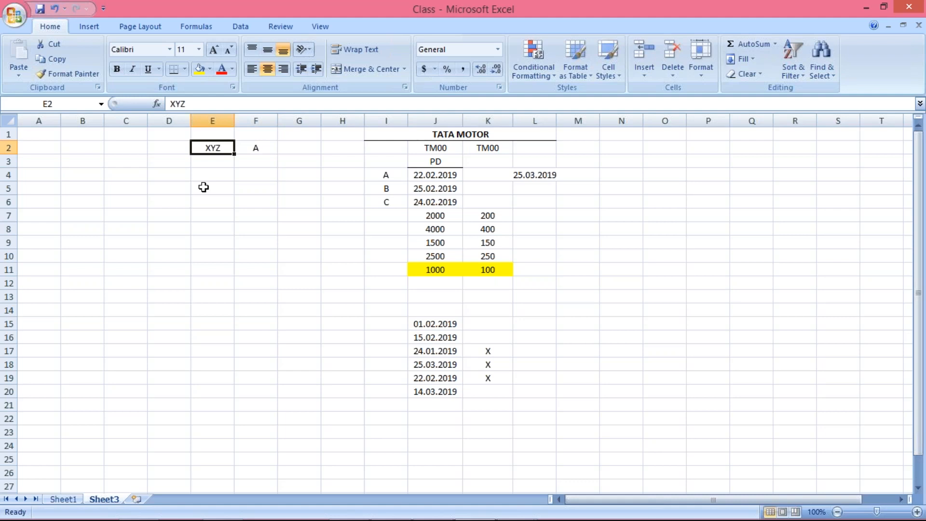
pyautogui.click(431, 175)
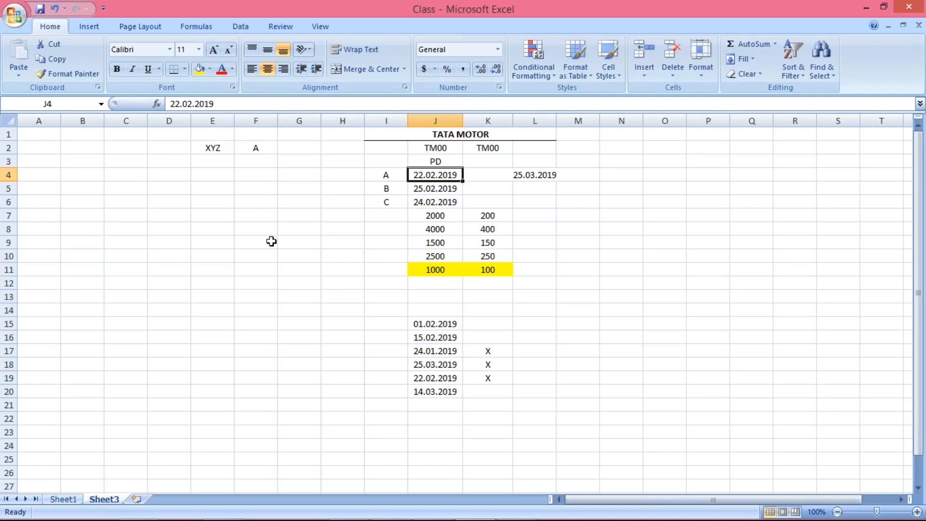
pyautogui.click(427, 147)
pyautogui.click(482, 149)
pyautogui.click(430, 147)
pyautogui.click(486, 147)
# Switch back to SAP and check variant TM00's first and second intervals against its authorization group.
pyautogui.moveTo(508, 520)
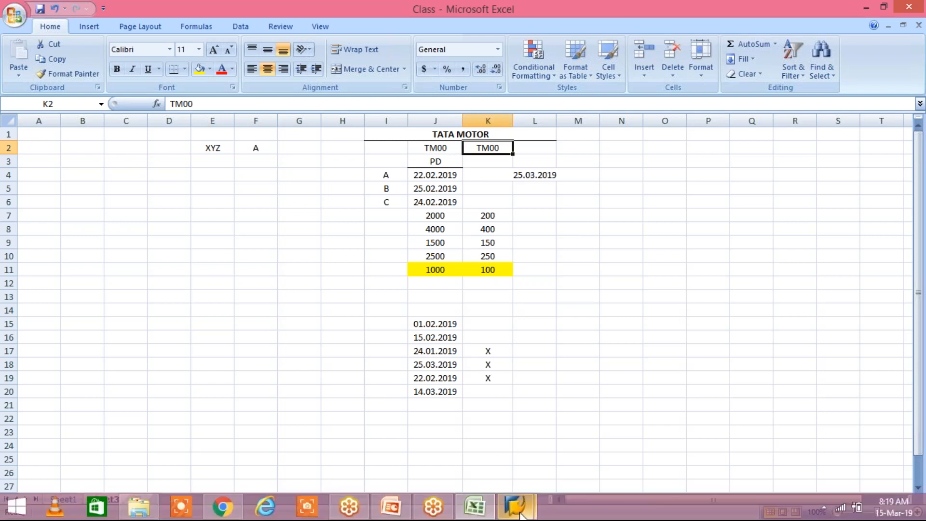
pyautogui.click(622, 437)
pyautogui.click(177, 127)
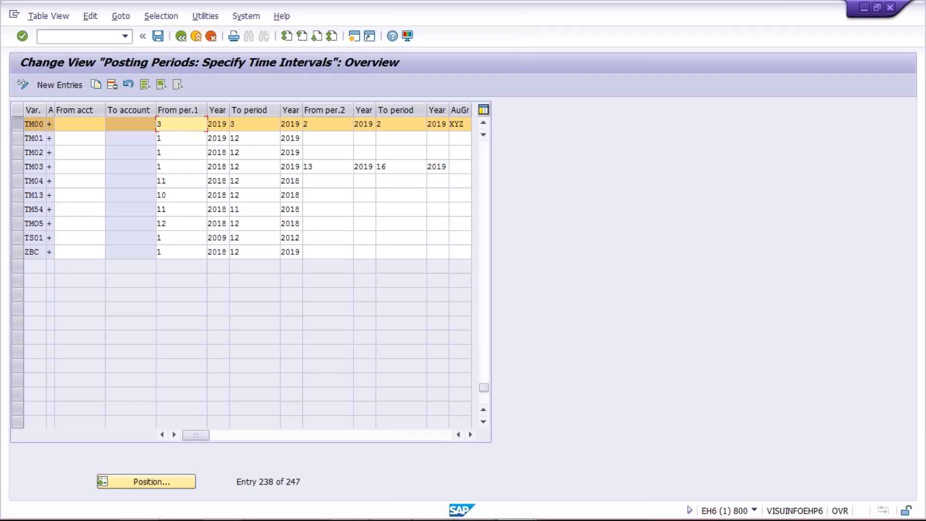
pyautogui.click(277, 126)
pyautogui.click(177, 123)
pyautogui.click(324, 121)
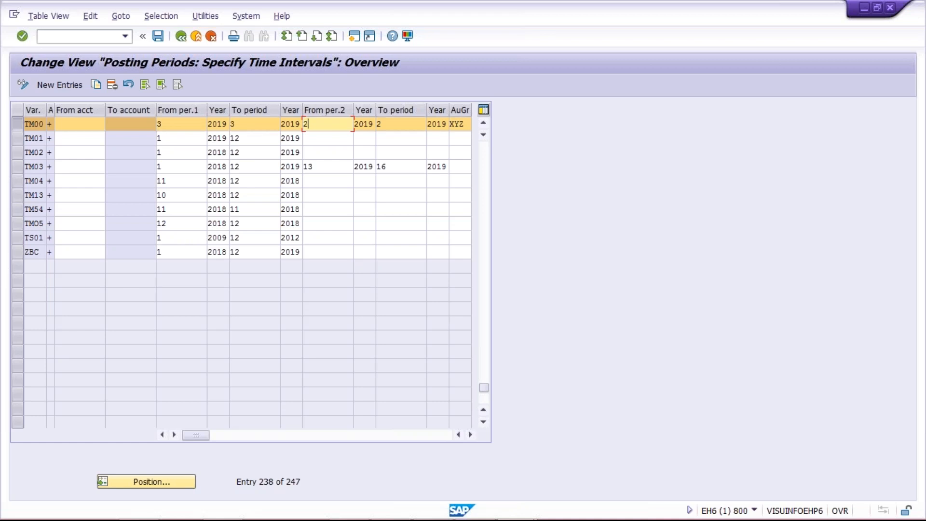
pyautogui.click(466, 125)
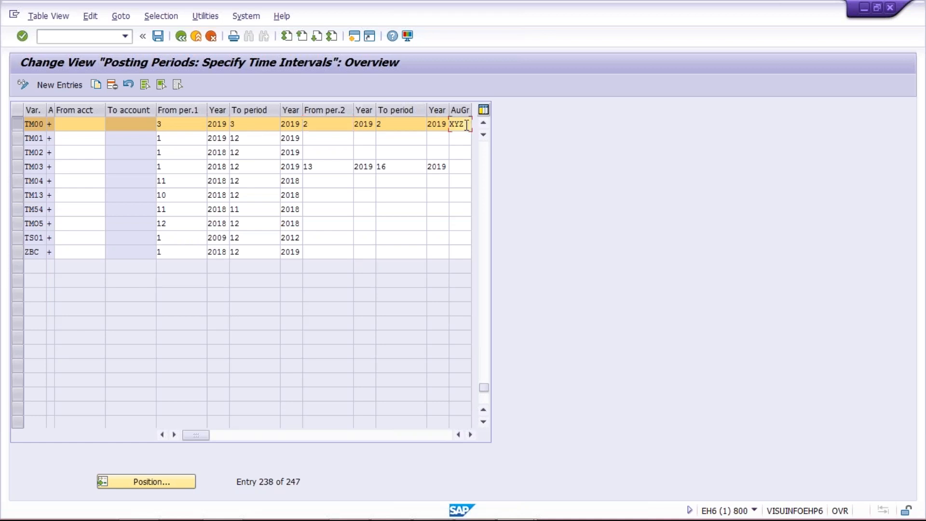
pyautogui.click(314, 120)
pyautogui.click(403, 126)
pyautogui.moveTo(466, 125); pyautogui.dragTo(439, 127)
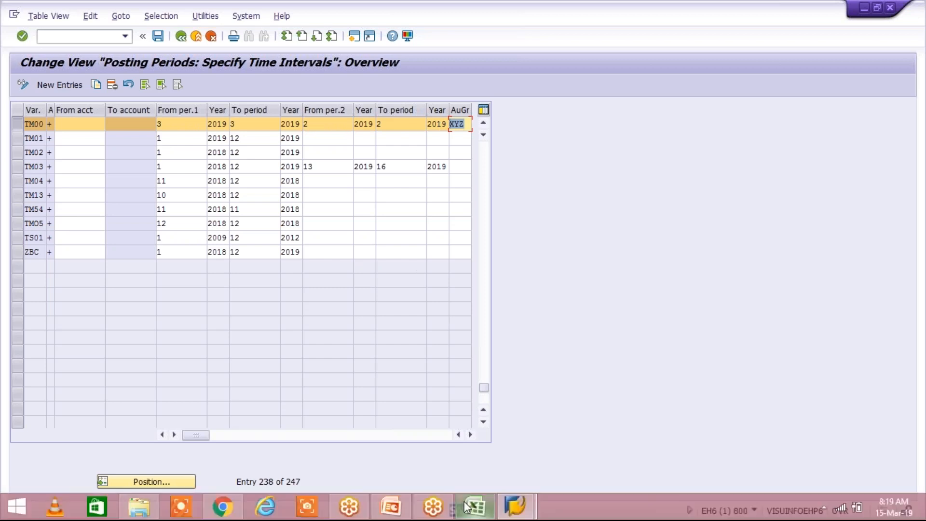
# Switch to Excel and examine cell F2, entries B and C with their posting dates in I5:J6, and heading K2.
pyautogui.click(466, 506)
pyautogui.click(251, 148)
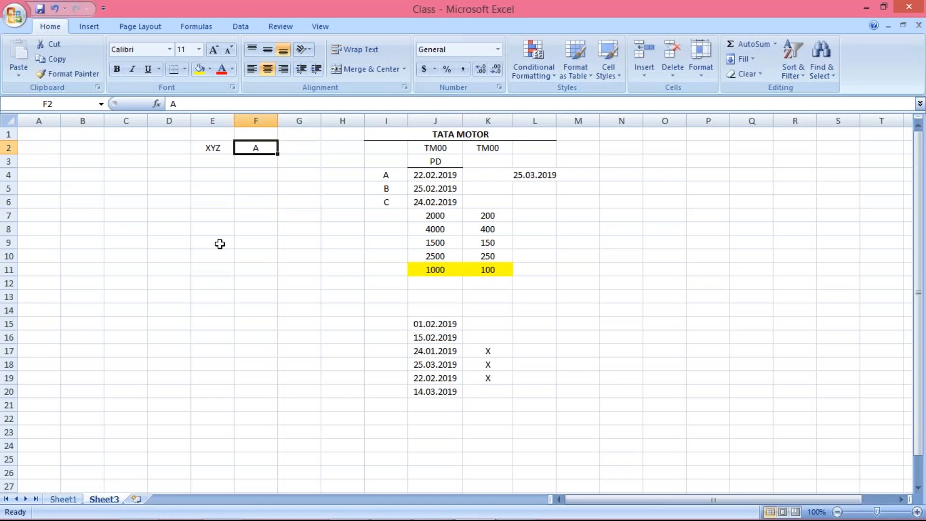
pyautogui.click(389, 191)
pyautogui.click(391, 202)
pyautogui.click(434, 192)
pyautogui.click(435, 197)
pyautogui.click(439, 189)
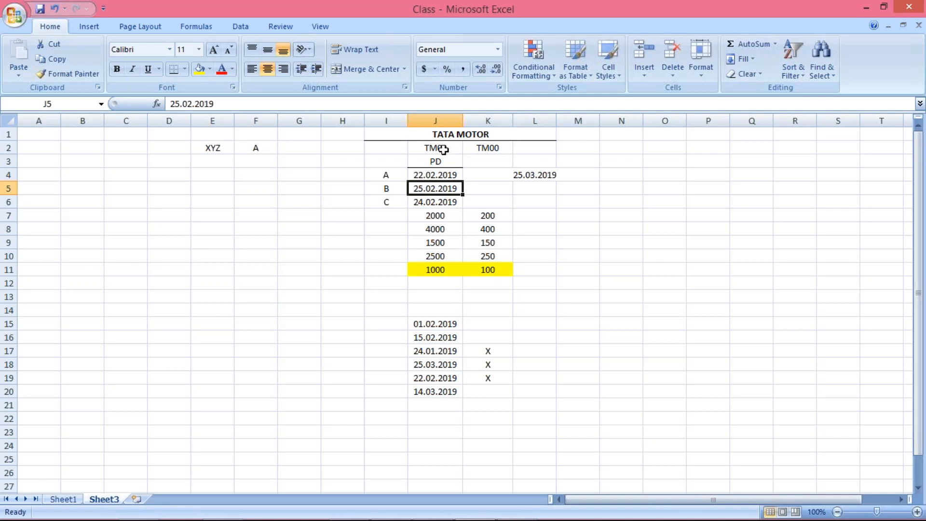
pyautogui.click(479, 147)
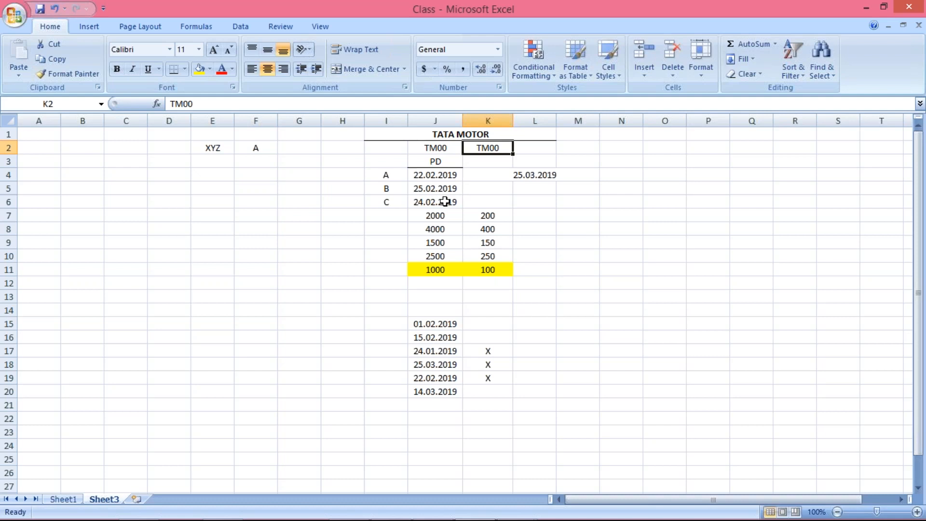
# Return to SAP and review variant TM00's From and To periods in both intervals, plus its AuGr value.
pyautogui.moveTo(501, 515)
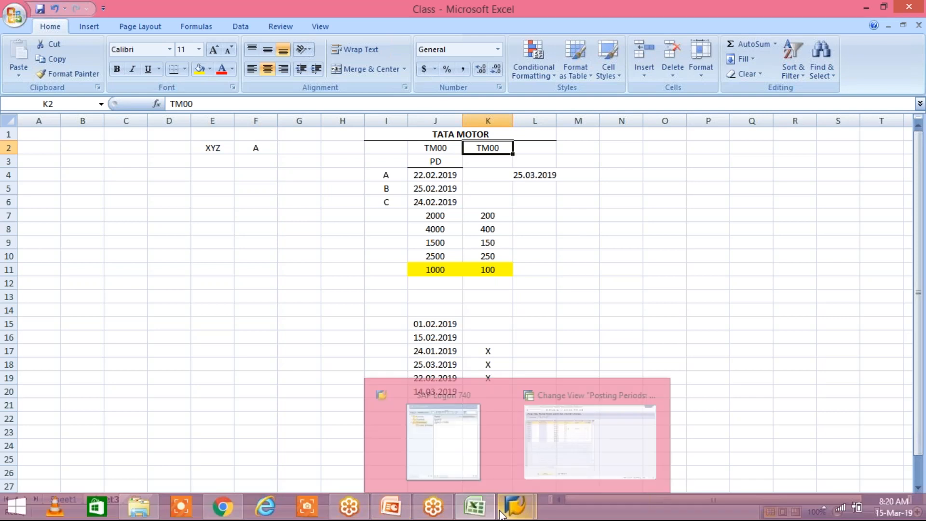
pyautogui.click(590, 441)
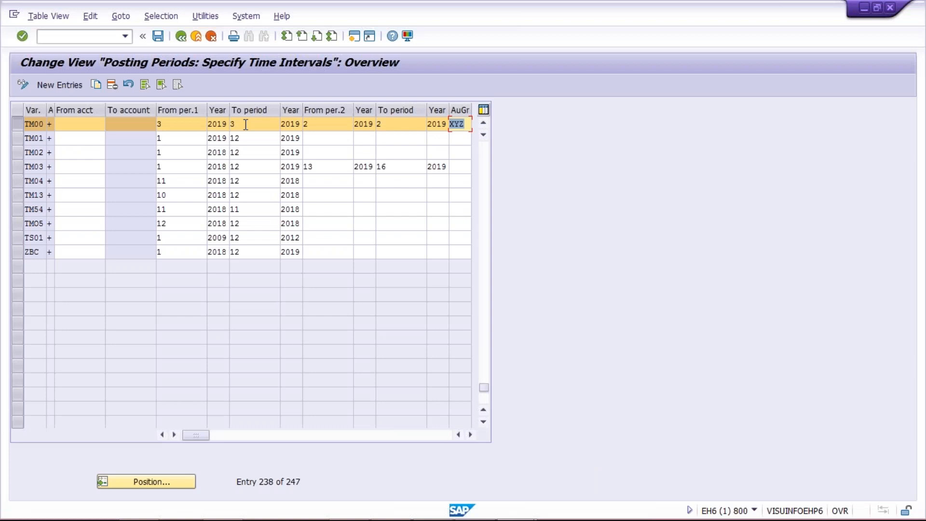
pyautogui.click(264, 125)
pyautogui.click(190, 124)
pyautogui.click(261, 126)
pyautogui.click(311, 127)
pyautogui.click(391, 126)
pyautogui.click(323, 128)
pyautogui.click(390, 125)
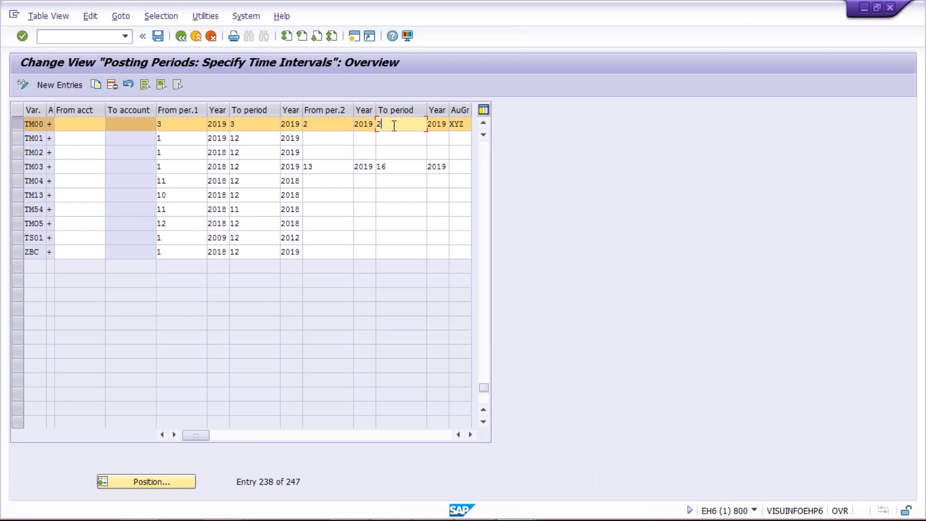
pyautogui.doubleClick(459, 124)
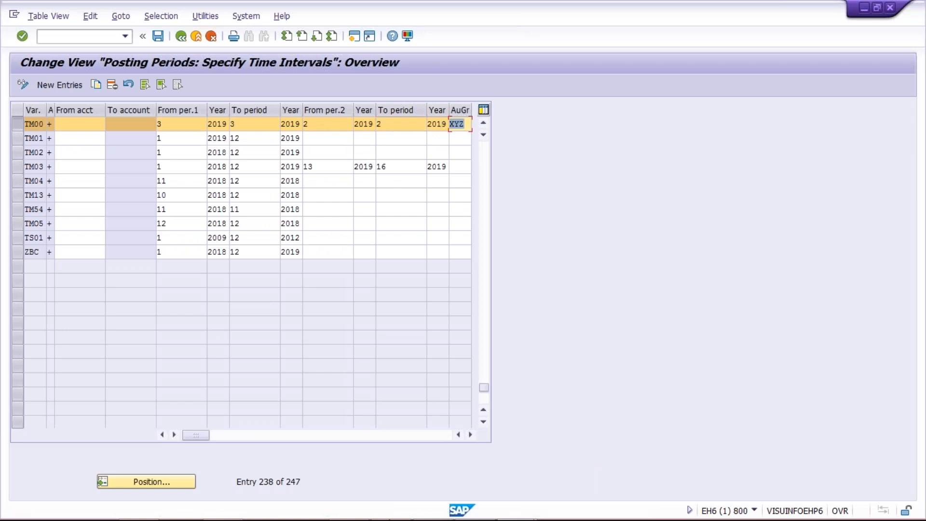
# Switch to Excel and examine cell F2 and the A, B and C entries in cells I4 to I6.
pyautogui.moveTo(436, 492)
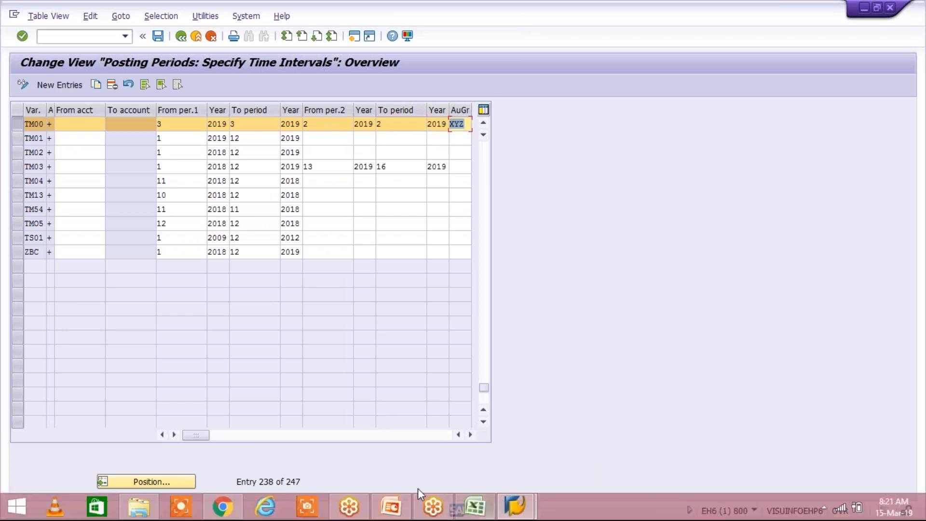
pyautogui.click(475, 507)
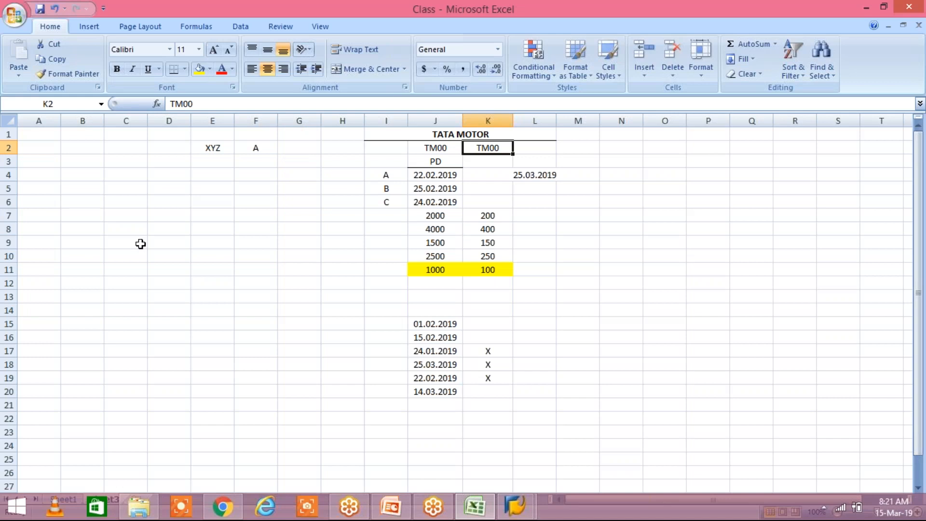
pyautogui.hotkey('ctrl', 'Left')
pyautogui.hotkey('ctrl', 'Left')
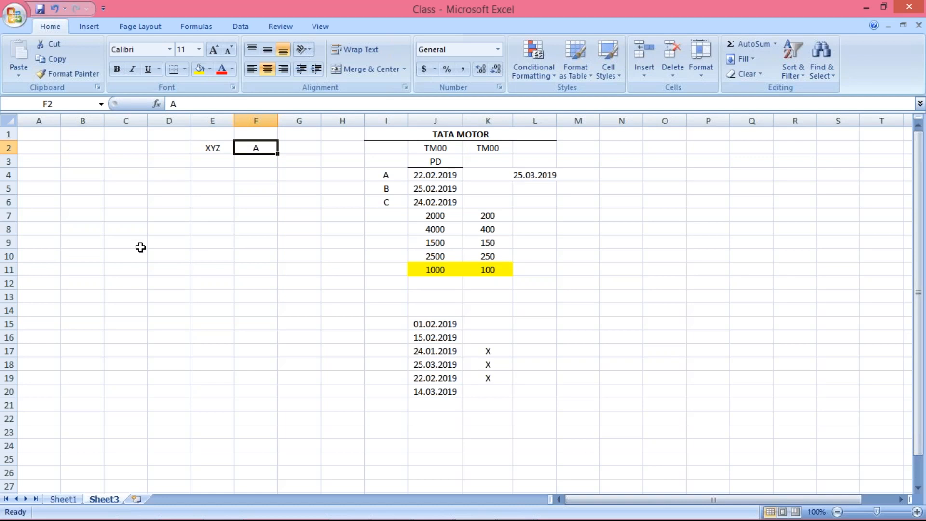
pyautogui.click(379, 189)
pyautogui.click(391, 204)
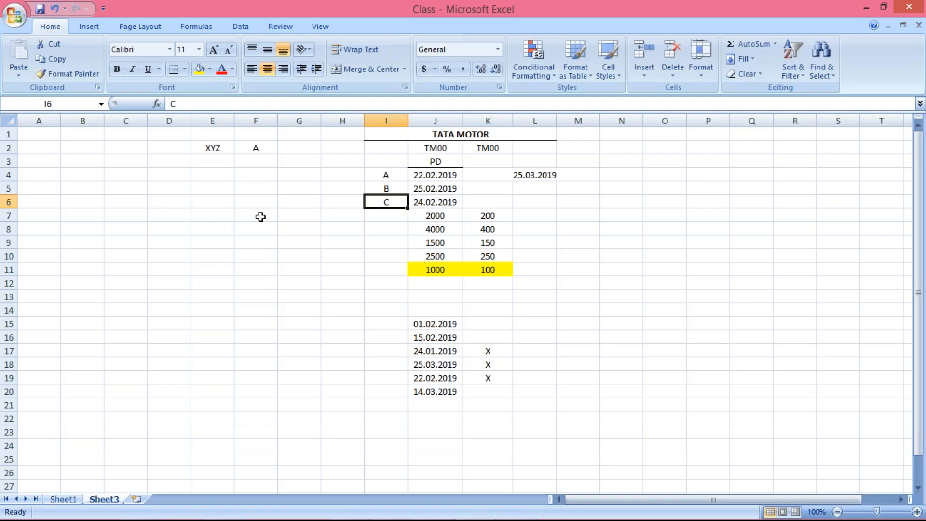
pyautogui.click(381, 174)
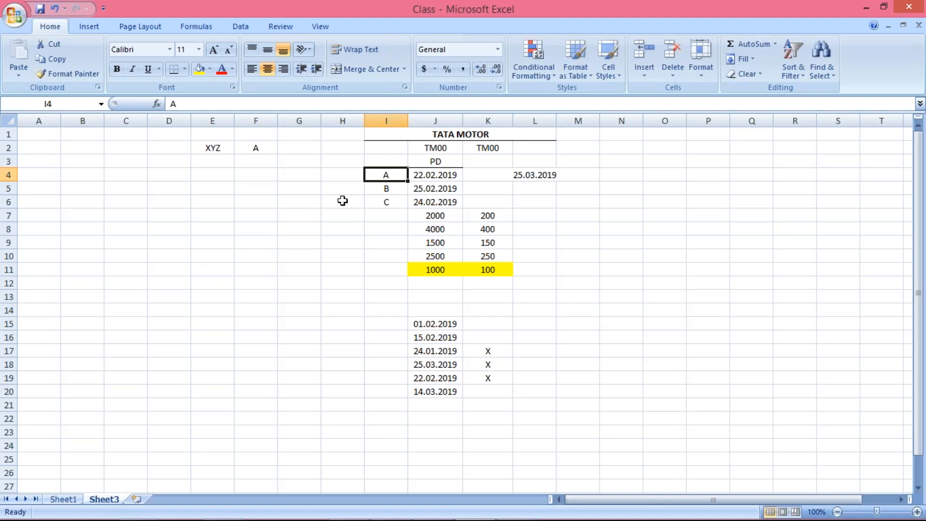
pyautogui.click(394, 196)
pyautogui.click(393, 189)
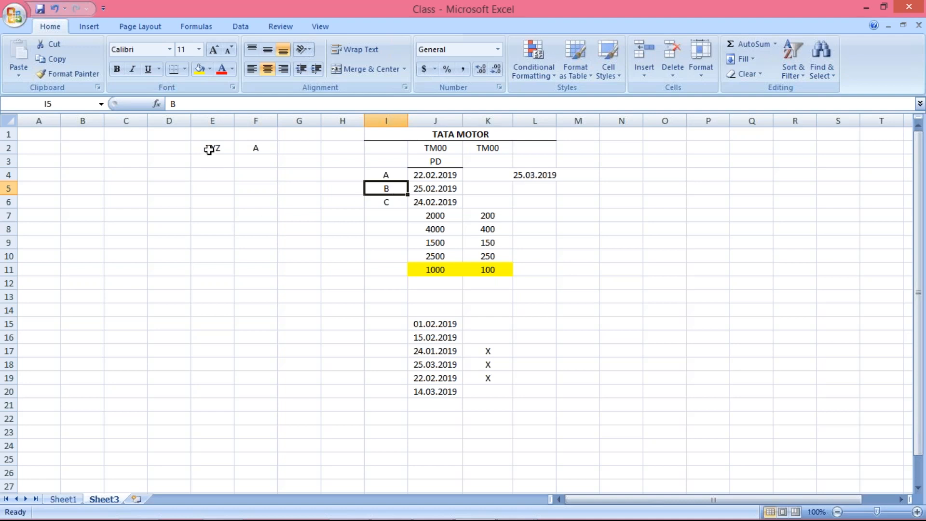
# Fill XYZ down from E2 to E4 and enter B in F3 and C in F4.
pyautogui.moveTo(209, 150); pyautogui.dragTo(212, 179)
pyautogui.hotkey('ctrl', 'd')
pyautogui.click(263, 162)
pyautogui.write('B')
pyautogui.press('Return')
pyautogui.write('C')
pyautogui.click(269, 230)
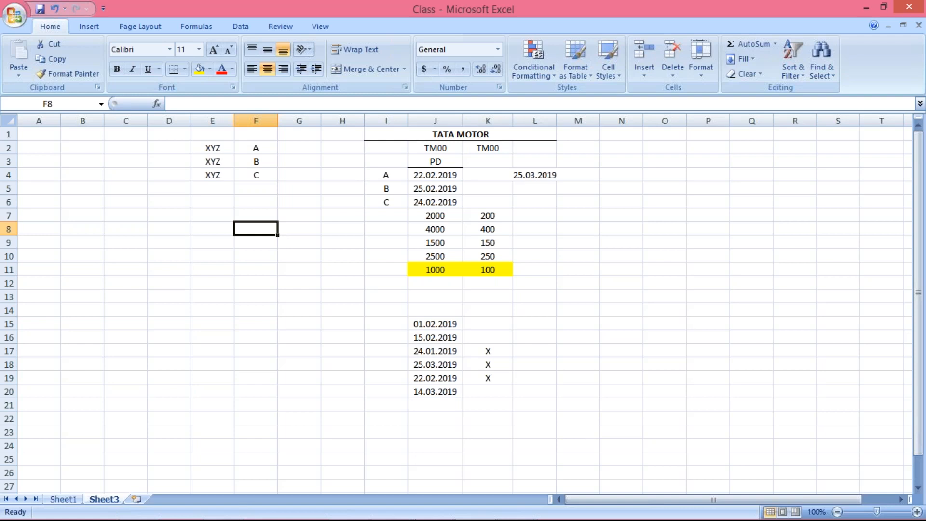
# Switch to SAP and review variant TM00's From per.2 and To period fields together with its AuGr value.
pyautogui.moveTo(461, 518)
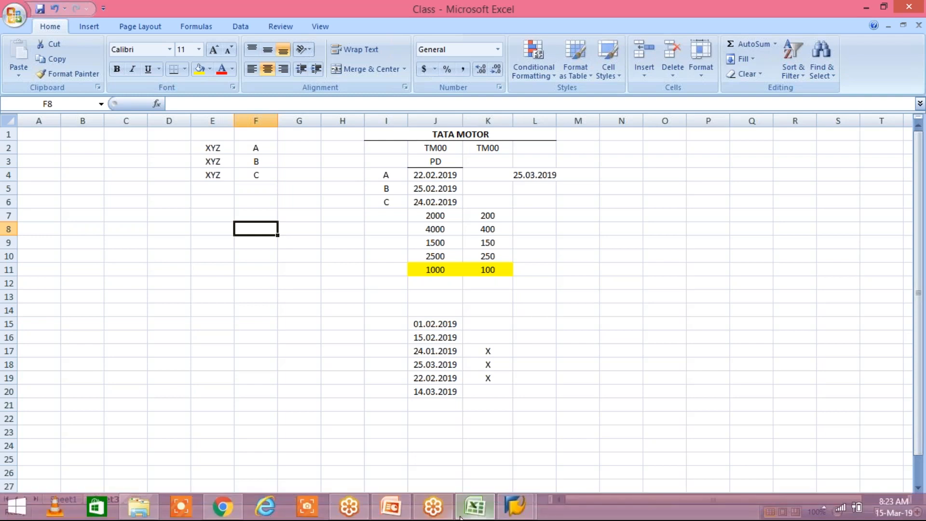
pyautogui.click(515, 506)
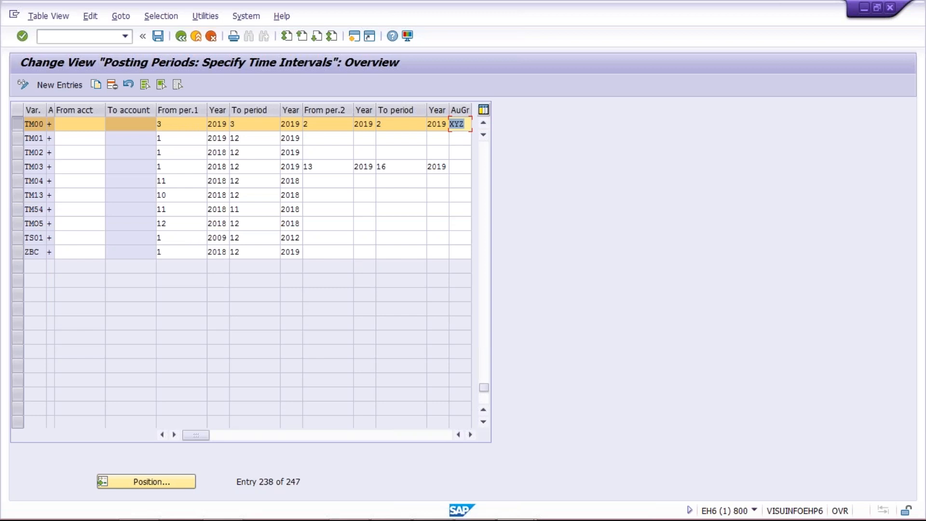
pyautogui.click(324, 127)
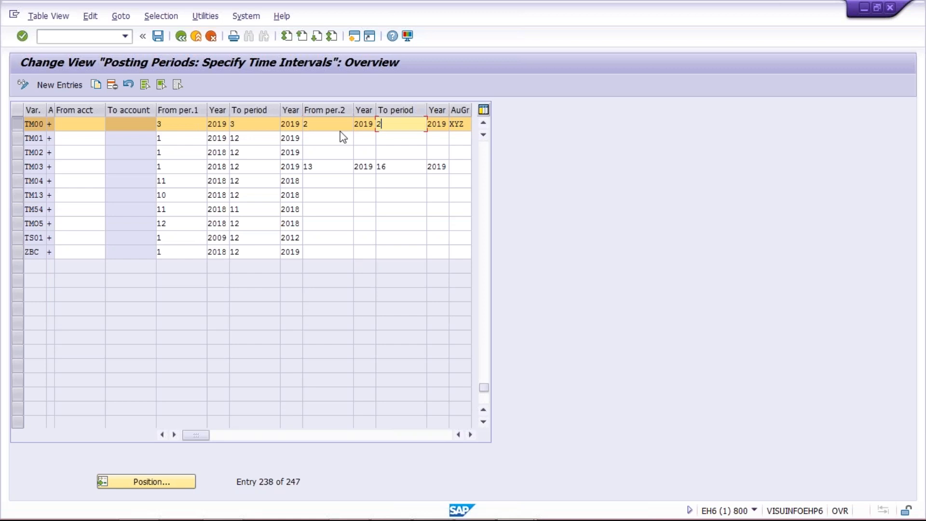
pyautogui.click(467, 126)
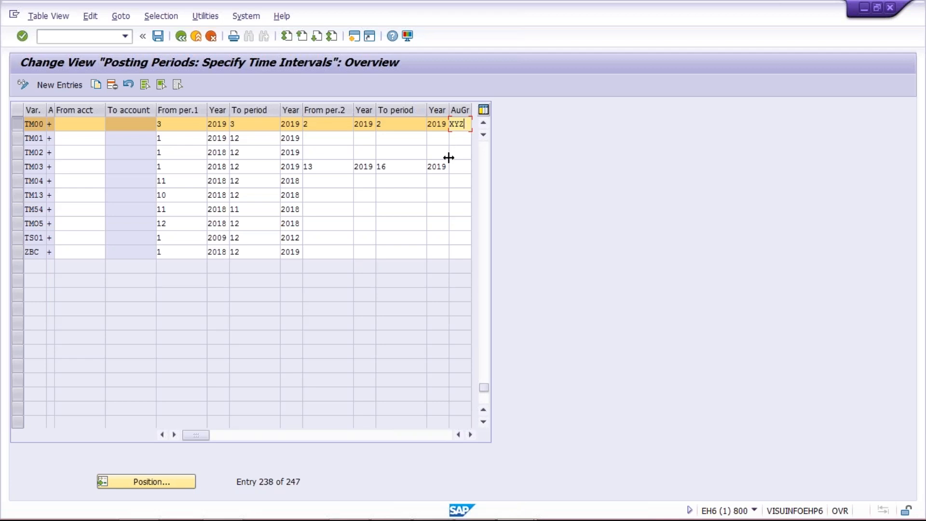
pyautogui.click(343, 124)
pyautogui.click(392, 128)
pyautogui.click(321, 128)
pyautogui.click(405, 128)
pyautogui.click(348, 128)
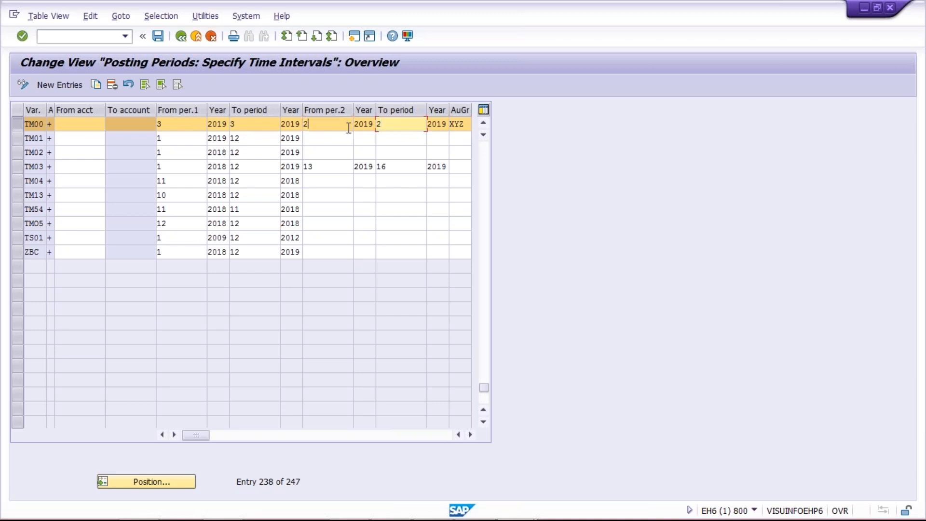
pyautogui.click(403, 126)
pyautogui.click(464, 124)
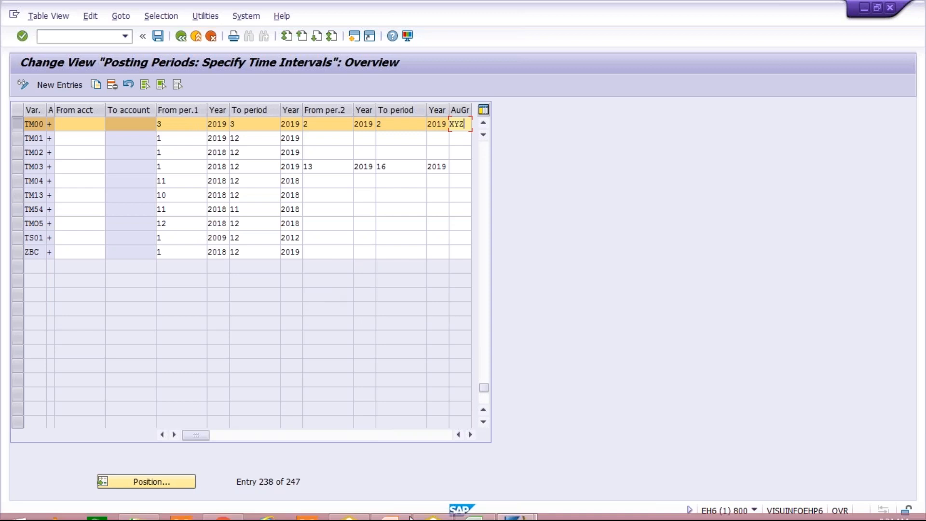
# Switch to Excel and list TM01, TS01 and TC01 in cells D7 to D9.
pyautogui.moveTo(612, 487)
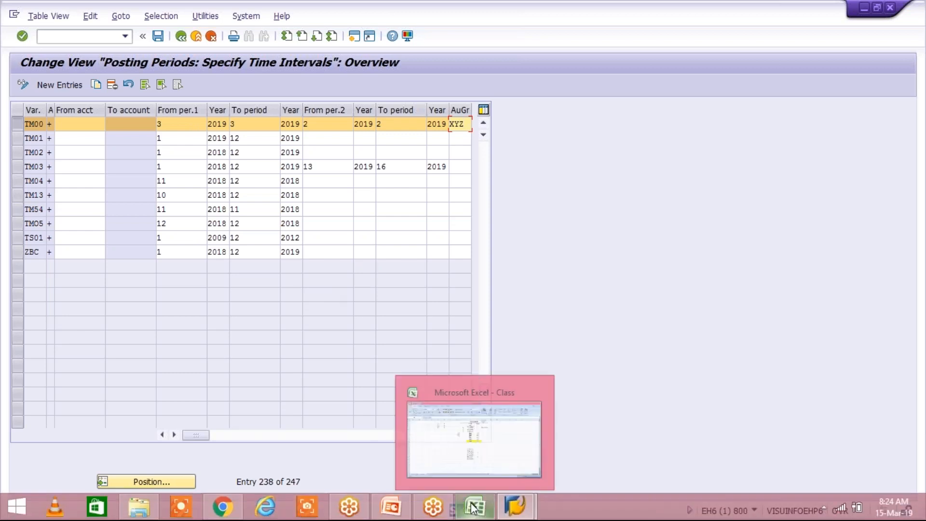
pyautogui.click(454, 507)
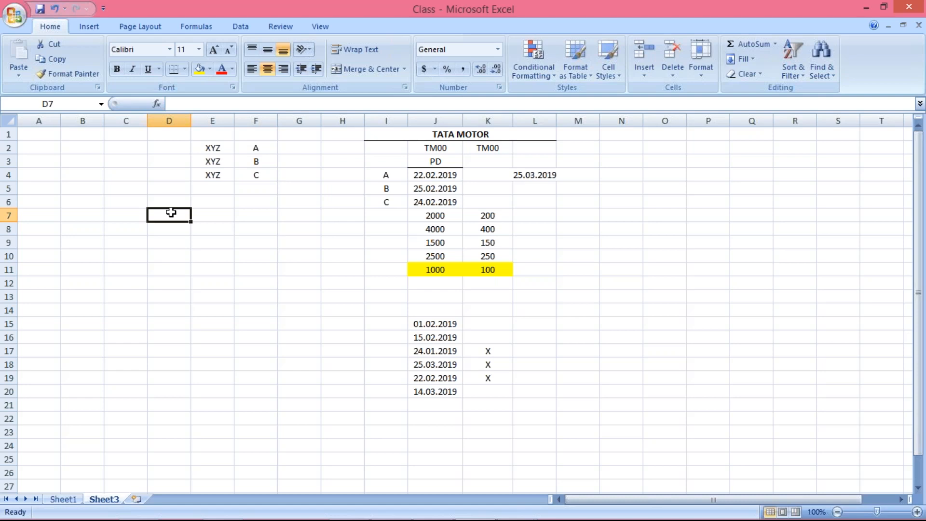
pyautogui.write('TM01')
pyautogui.press('Return')
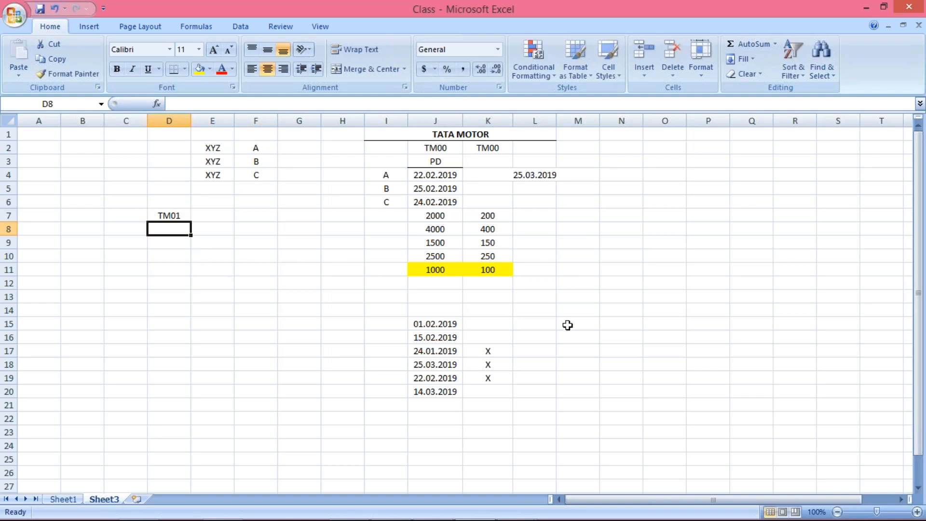
pyautogui.write('T')
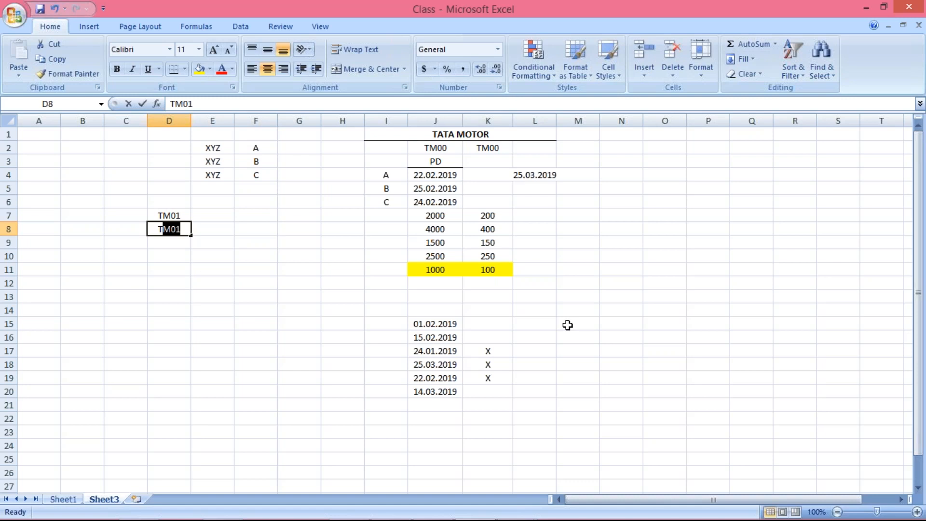
pyautogui.write('S01')
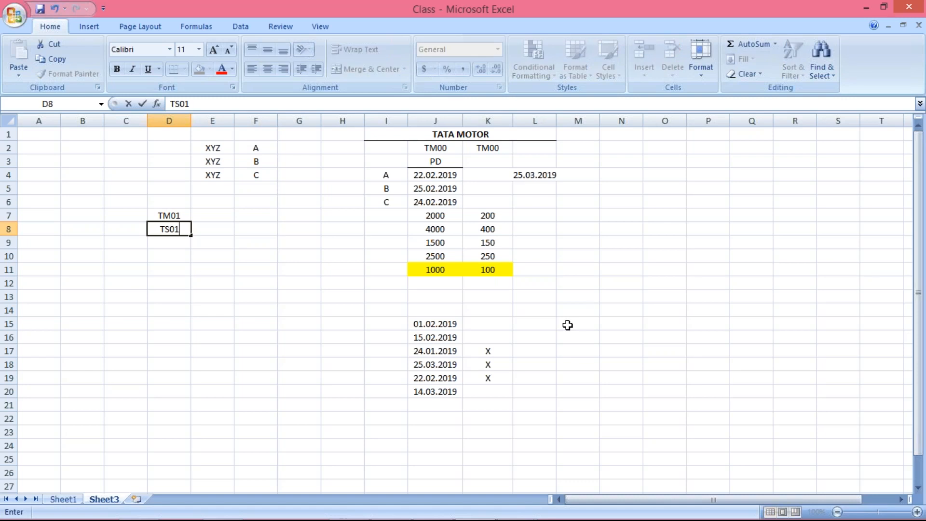
pyautogui.press('Return')
pyautogui.write('T')
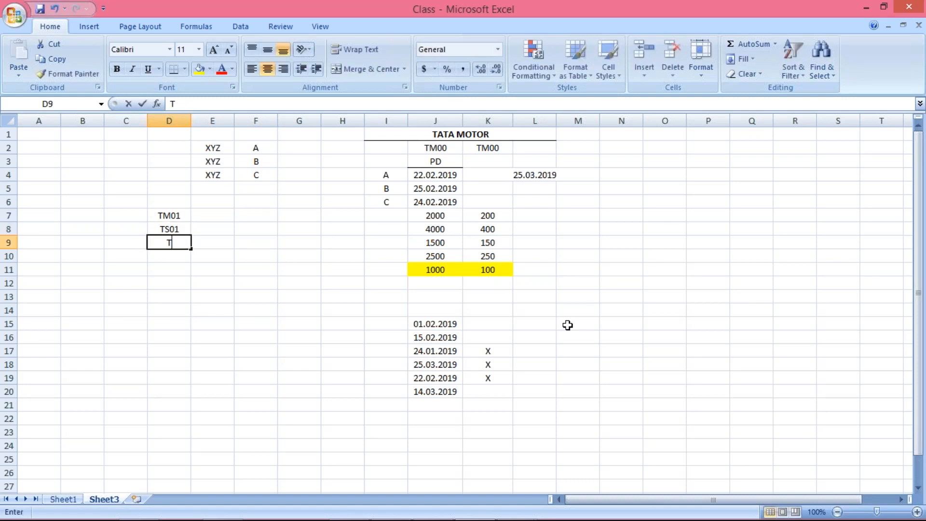
pyautogui.write('C01')
pyautogui.press('Return')
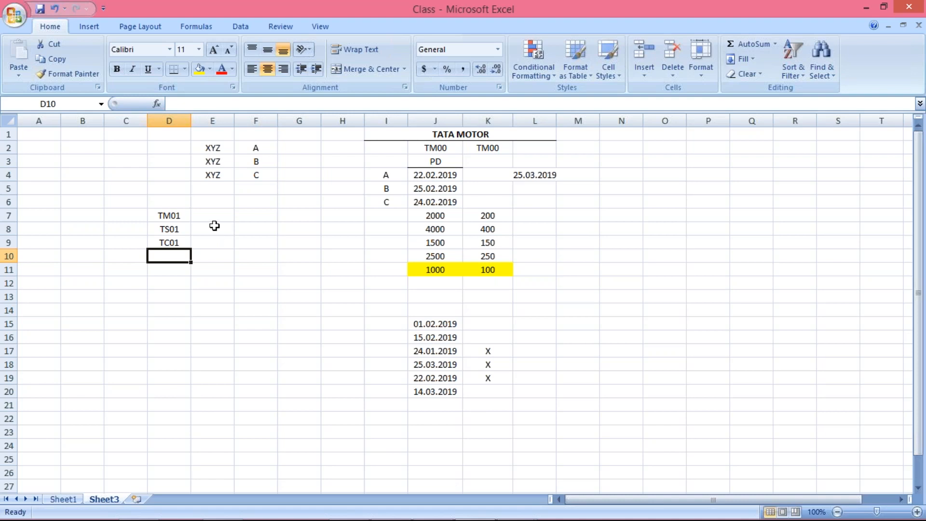
# Enter TM00 in cell E7 beside the TM01 entry.
pyautogui.click(179, 218)
pyautogui.moveTo(179, 231); pyautogui.dragTo(179, 243)
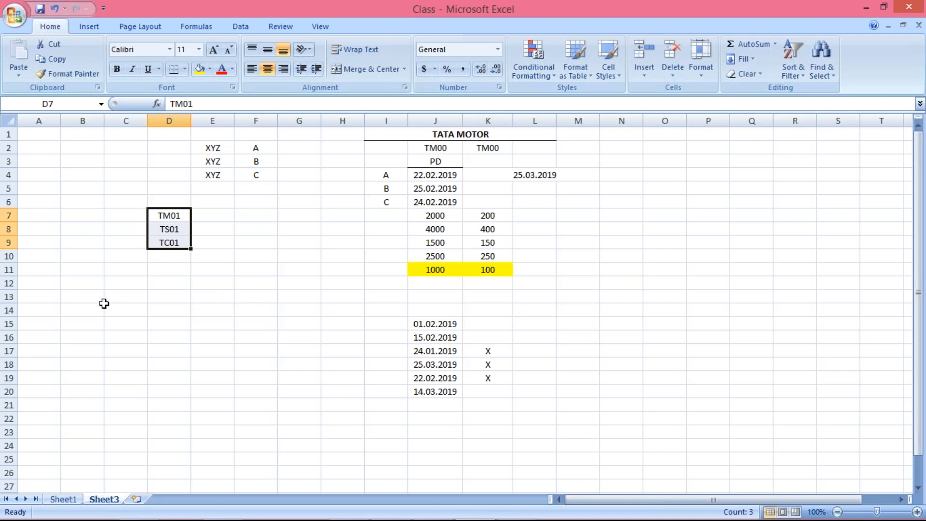
pyautogui.click(161, 214)
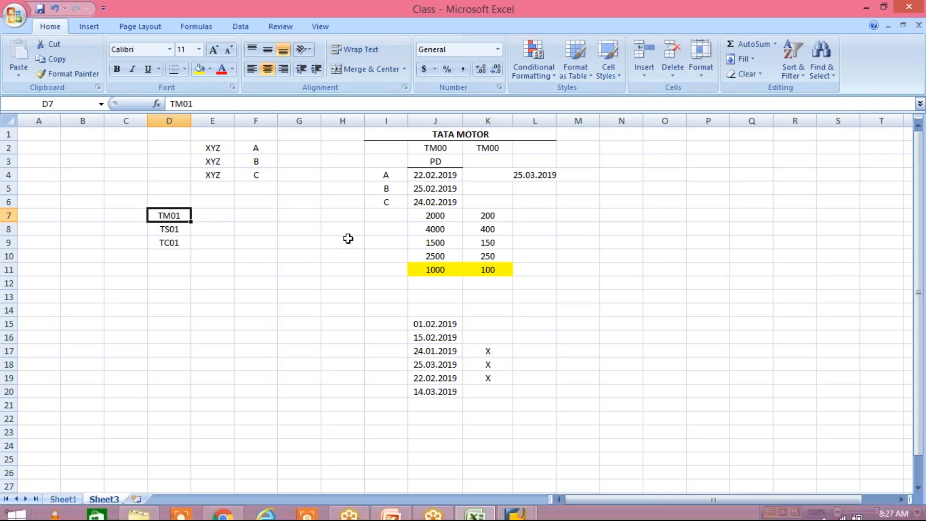
pyautogui.click(224, 215)
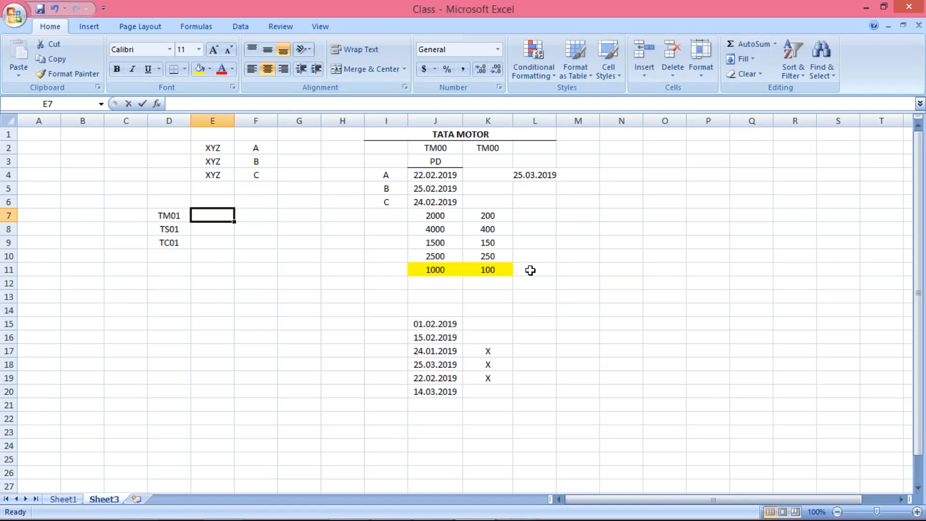
pyautogui.write('TM00')
pyautogui.press('Return')
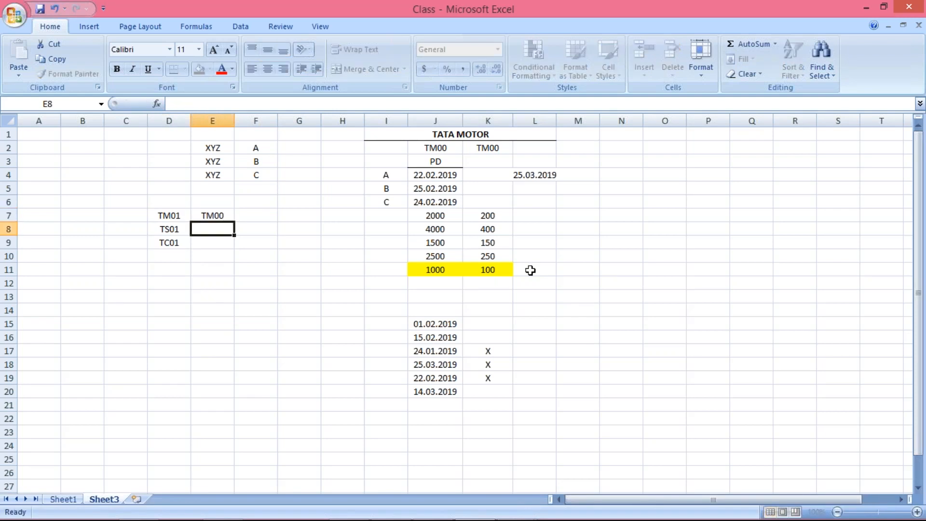
# Compare the TM01 entry in D7 with the TM00 entry in E7.
pyautogui.click(213, 216)
pyautogui.click(188, 216)
pyautogui.click(209, 216)
pyautogui.click(178, 215)
pyautogui.click(212, 216)
pyautogui.click(178, 215)
pyautogui.click(208, 216)
pyautogui.click(175, 216)
pyautogui.click(209, 215)
pyautogui.click(178, 215)
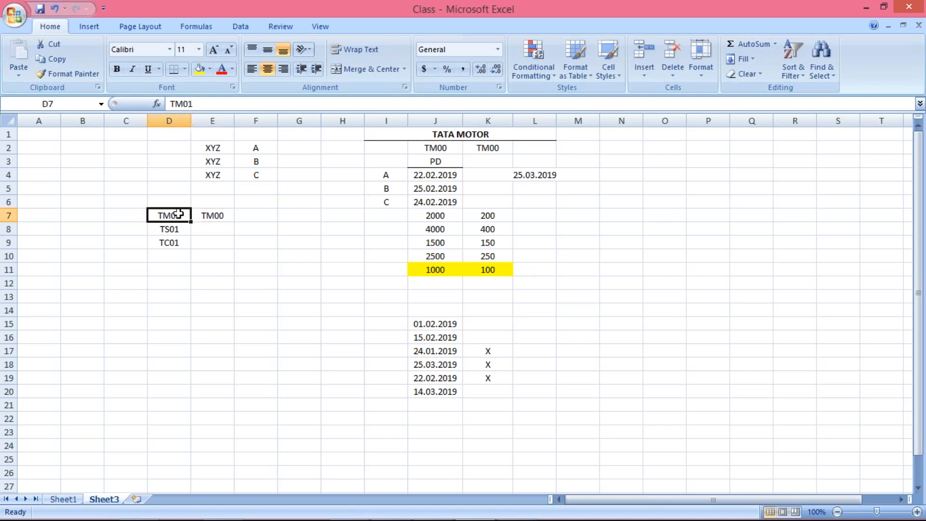
pyautogui.click(214, 216)
pyautogui.click(174, 216)
pyautogui.click(211, 215)
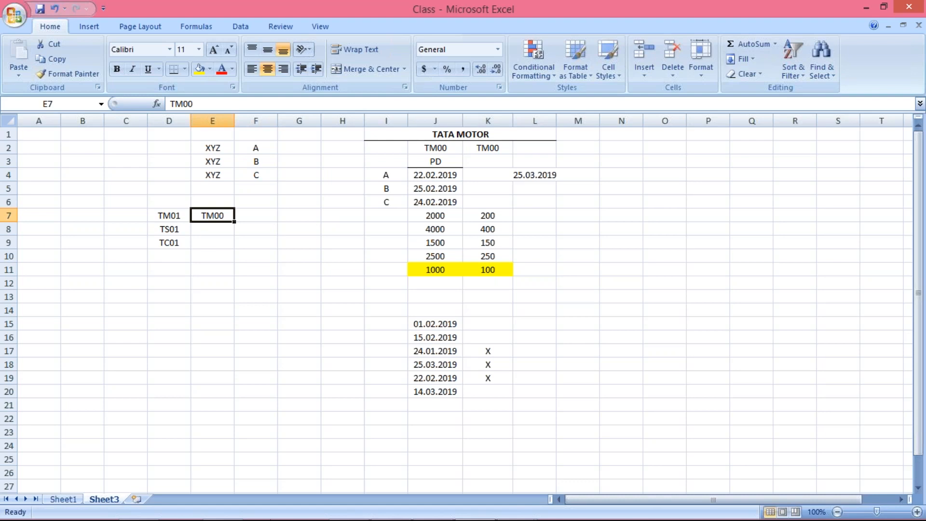
# Return to SAP and examine variant TM00's first and second period intervals.
pyautogui.moveTo(491, 516)
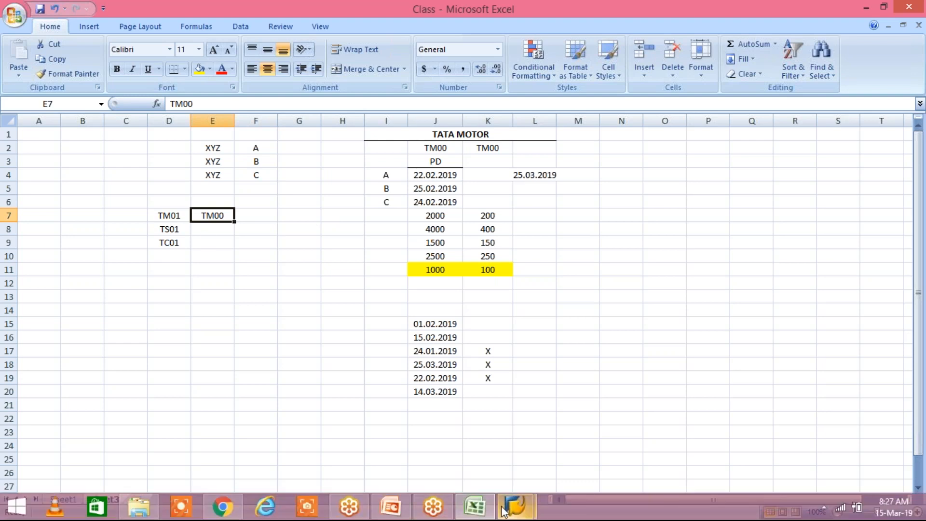
pyautogui.click(594, 437)
pyautogui.click(264, 127)
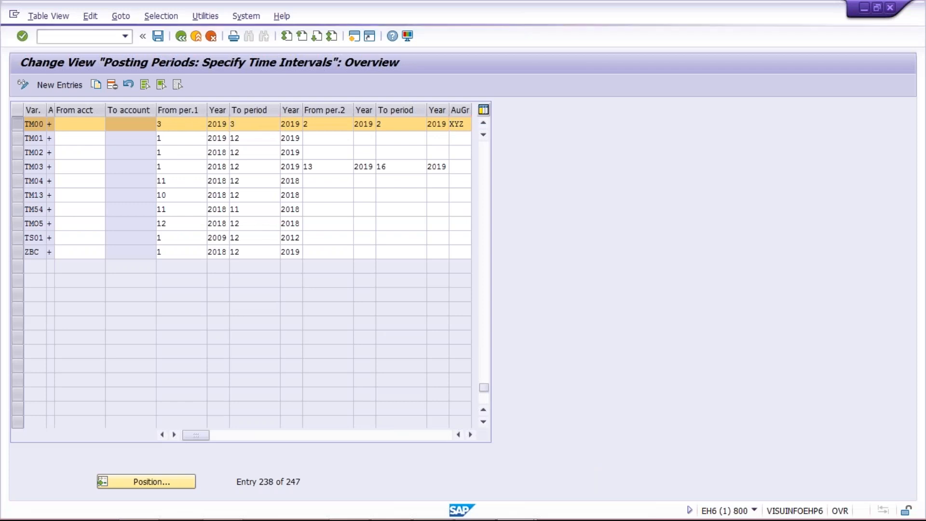
pyautogui.click(323, 124)
pyautogui.click(157, 125)
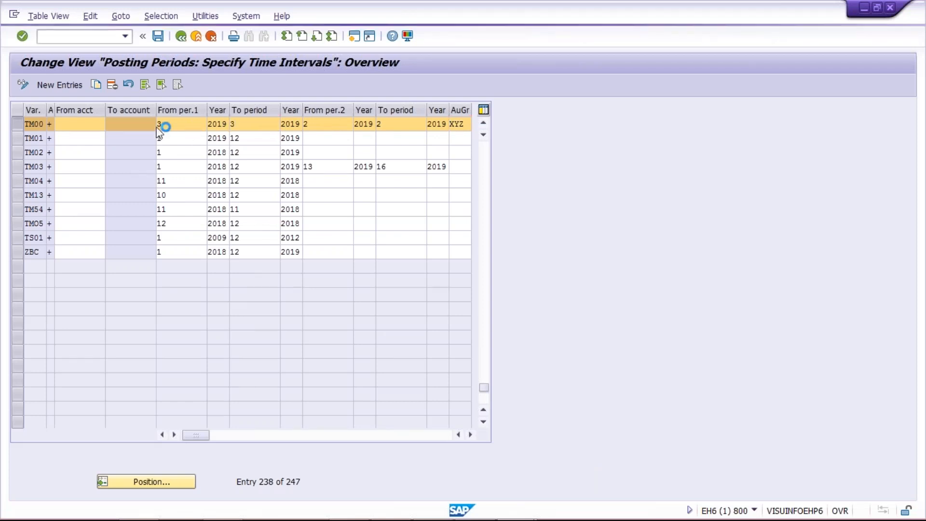
pyautogui.click(352, 127)
pyautogui.click(270, 126)
pyautogui.click(175, 124)
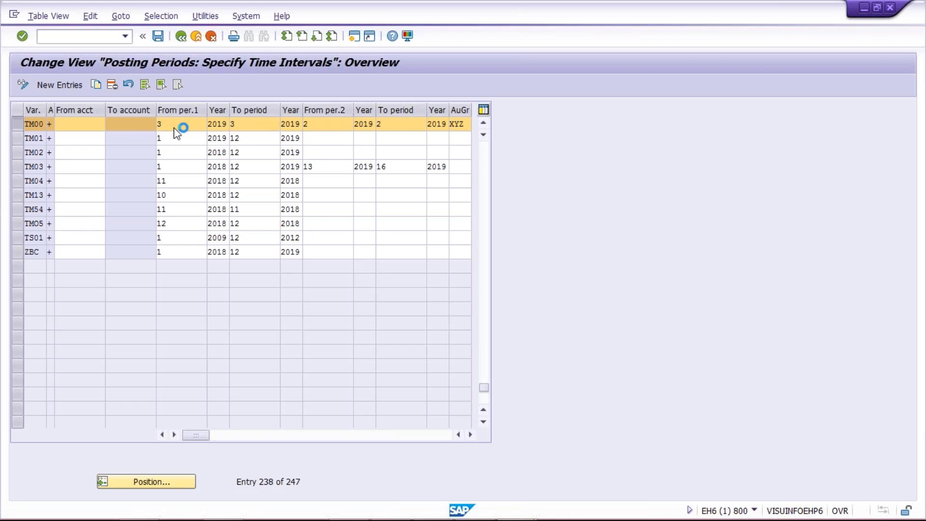
pyautogui.click(166, 126)
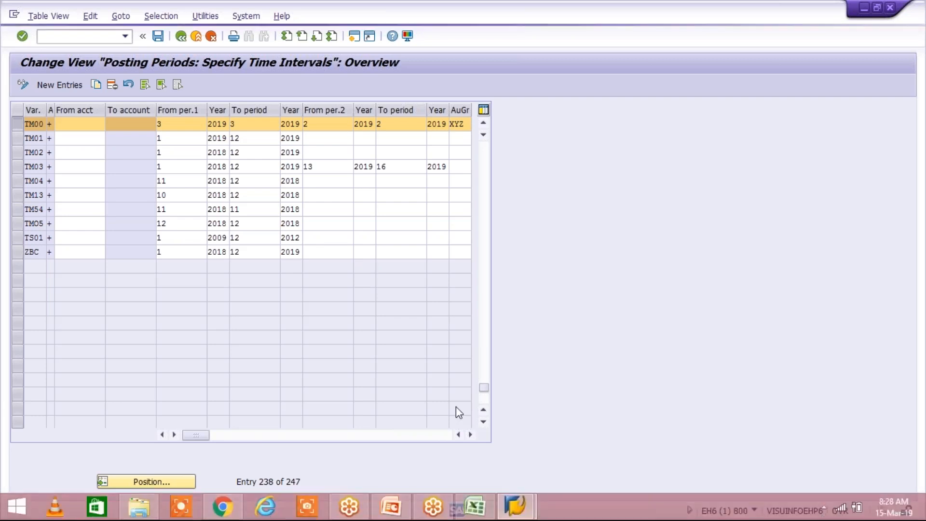
# Switch to SAP Logon and launch a new connection to the system.
pyautogui.click(515, 507)
pyautogui.click(443, 437)
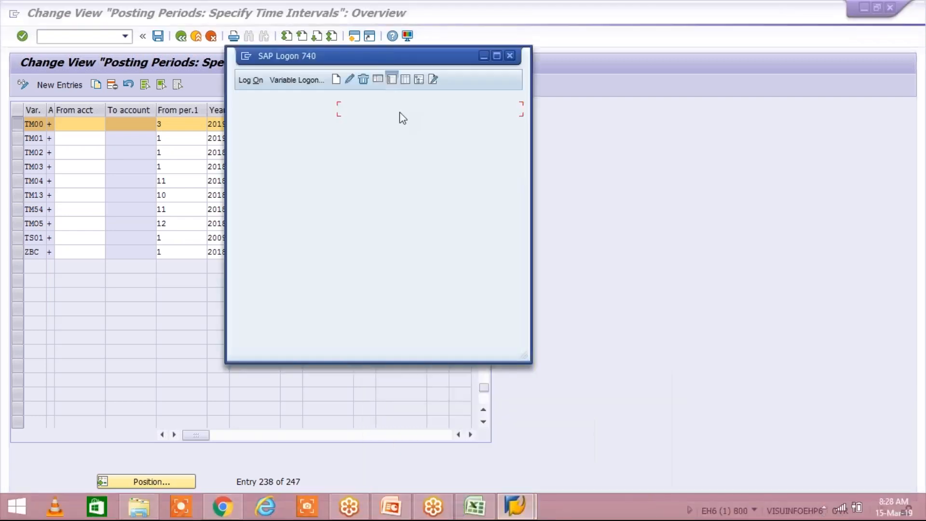
pyautogui.doubleClick(400, 112)
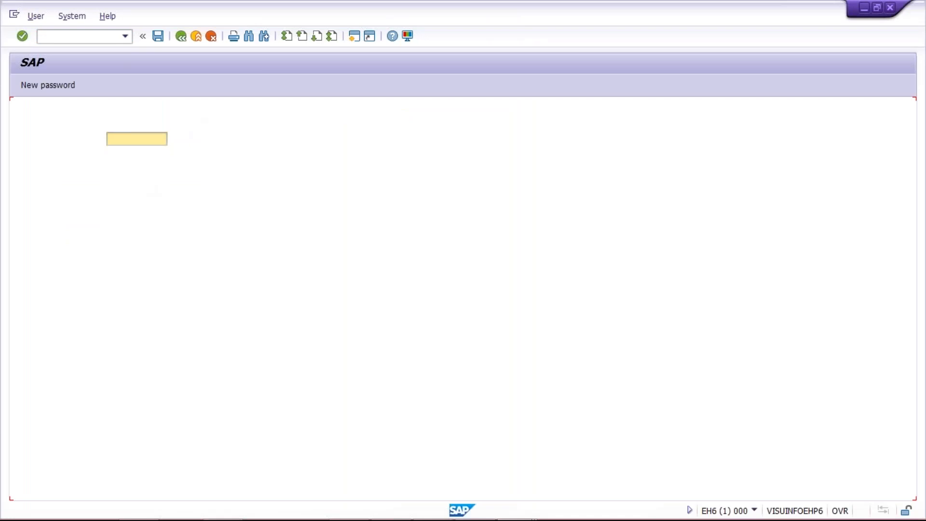
# Log on to client 800 with the saved user name and the account password.
pyautogui.click(130, 144)
pyautogui.press('Down')
pyautogui.press('Return')
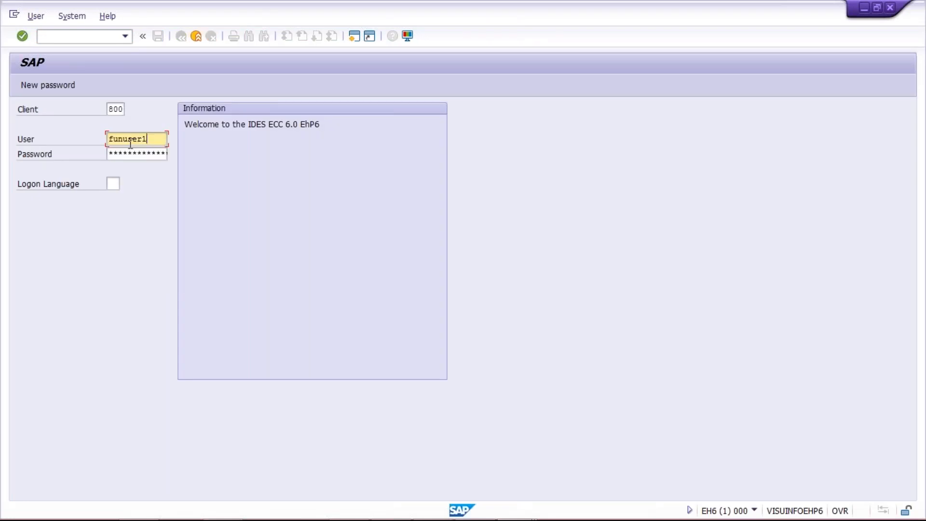
pyautogui.press('Tab')
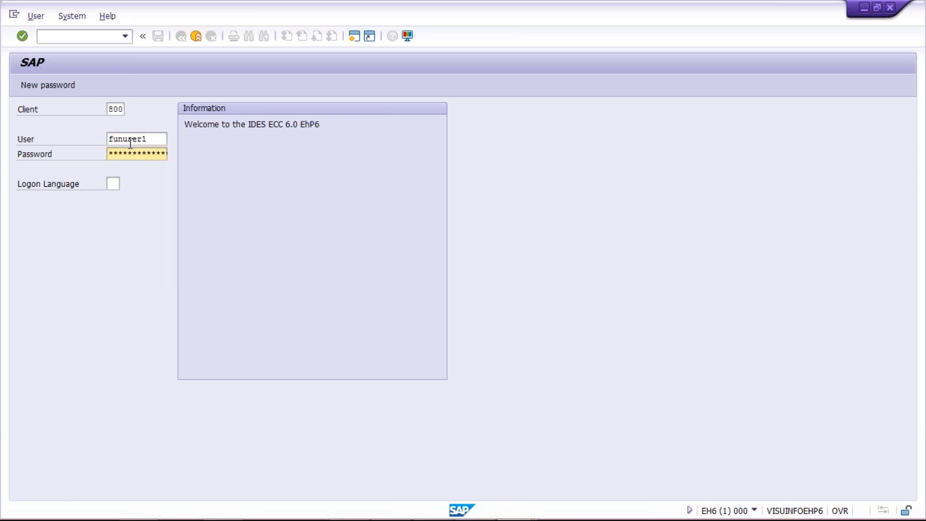
pyautogui.press('Tab')
pyautogui.press('Return')
pyautogui.click(148, 140)
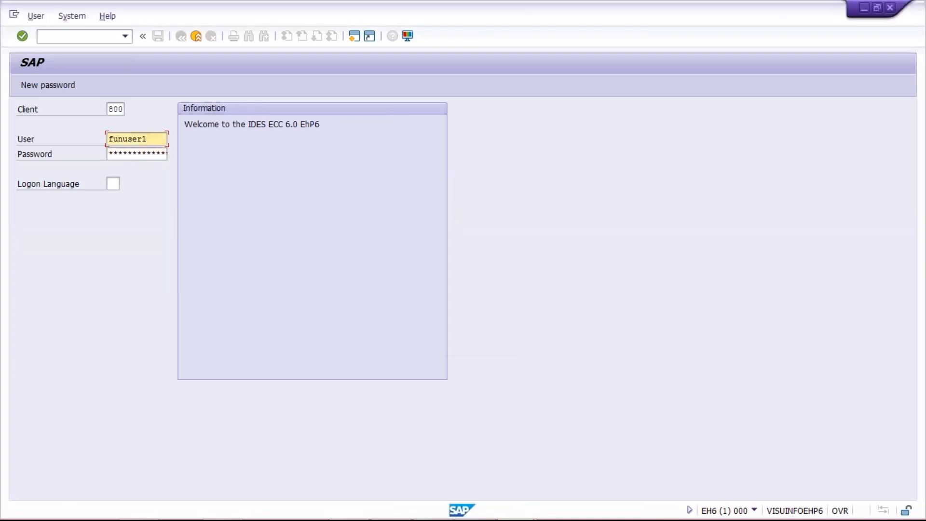
pyautogui.press('Tab')
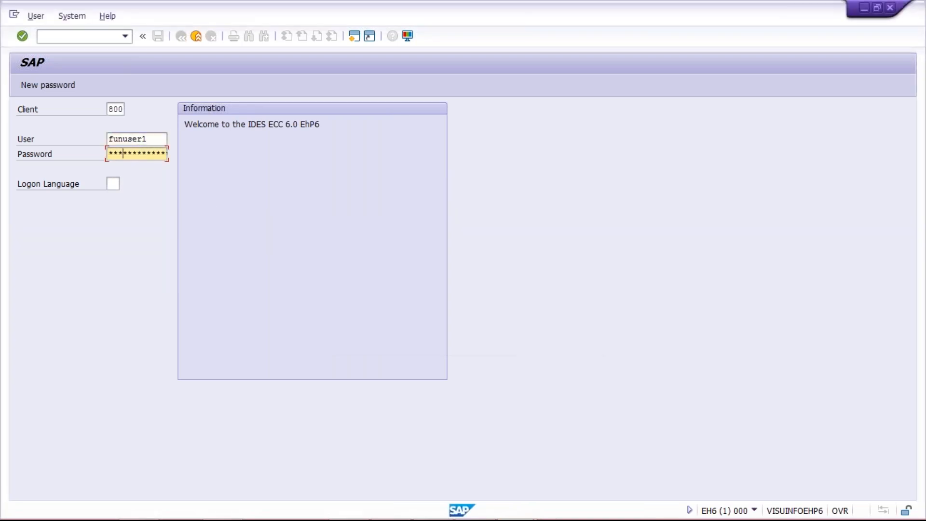
pyautogui.write('********')
pyautogui.press('Return')
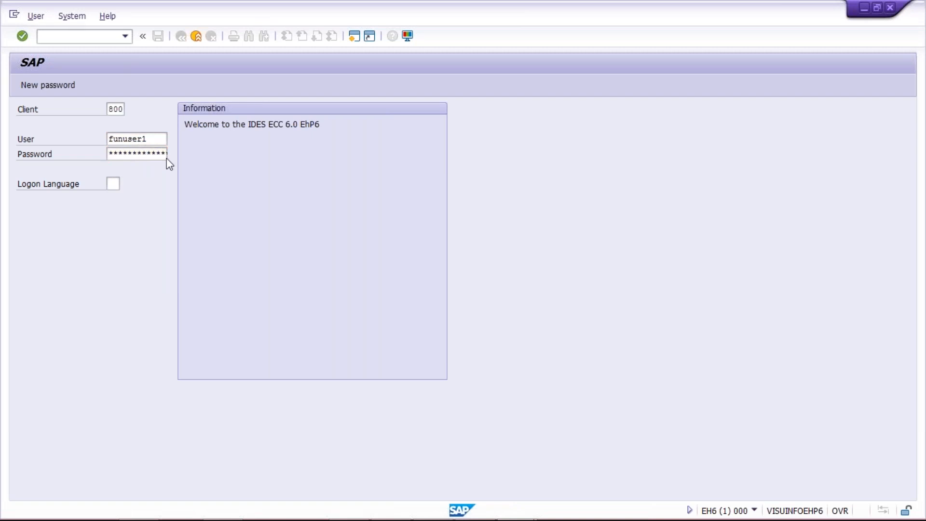
pyautogui.press('Return')
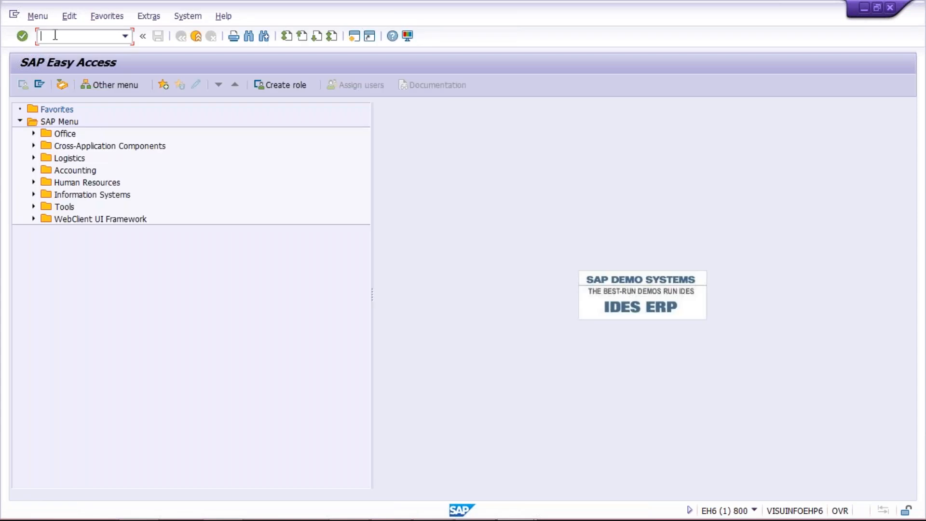
# Open the posting period time intervals with transaction OB52 and position the list at variant TM00.
pyautogui.press('Down')
pyautogui.press('Return')
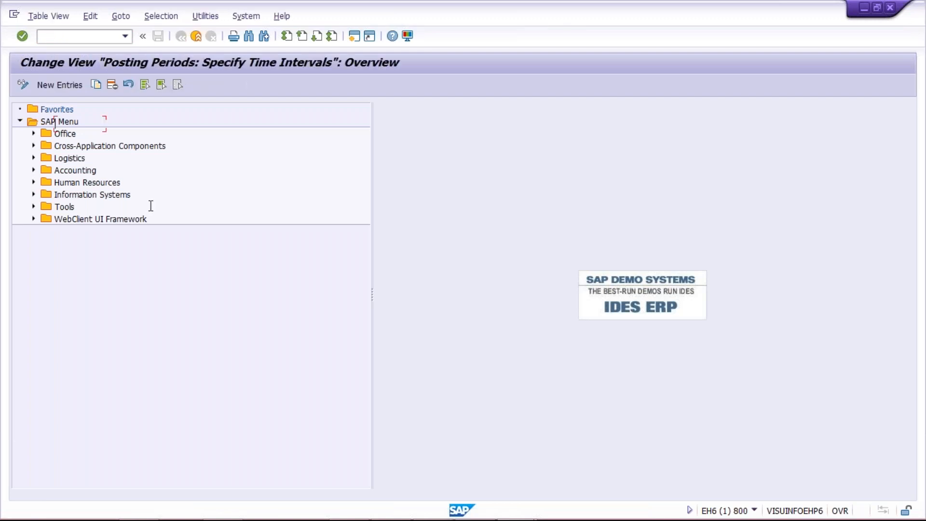
pyautogui.click(147, 481)
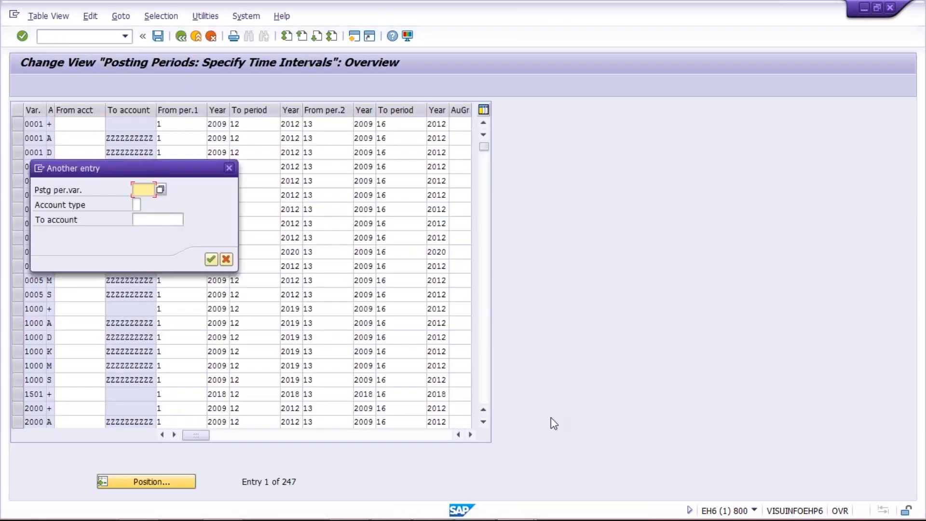
pyautogui.write('TM00')
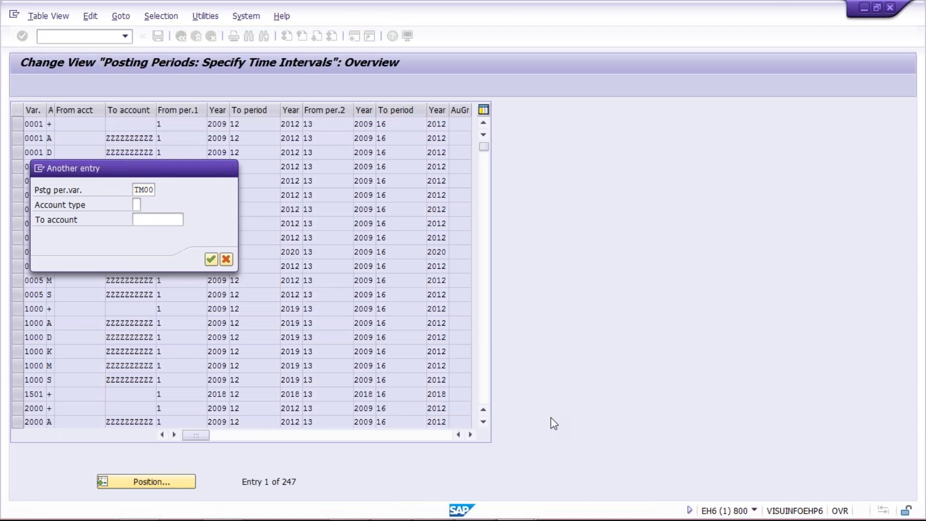
pyautogui.press('Return')
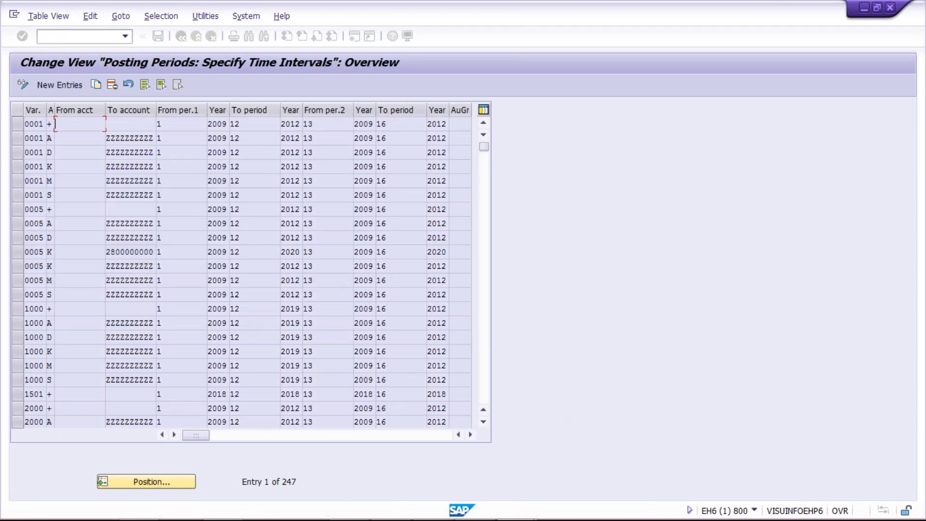
# Set variant TM00's first interval to start at period 12 and end at period 12.
pyautogui.click(170, 125)
pyautogui.write('10')
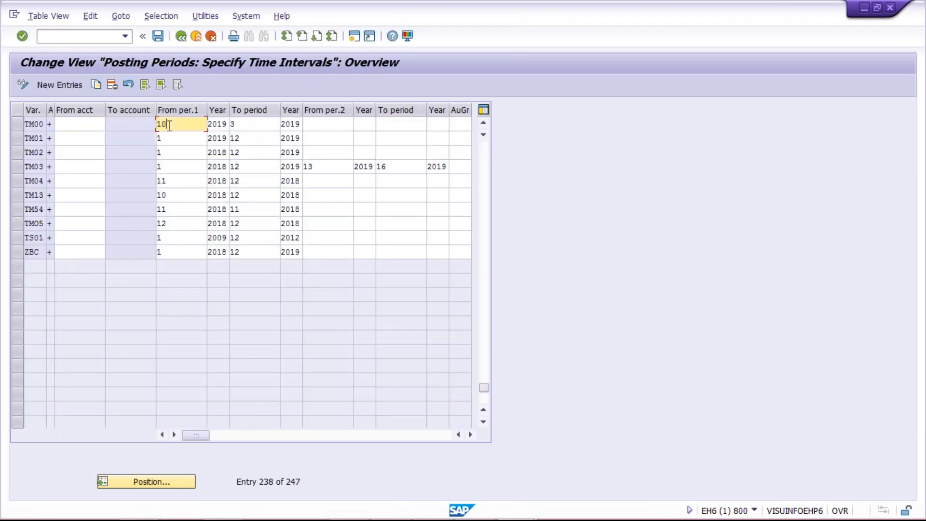
pyautogui.press('BackSpace')
pyautogui.press('Tab')
pyautogui.press('Tab')
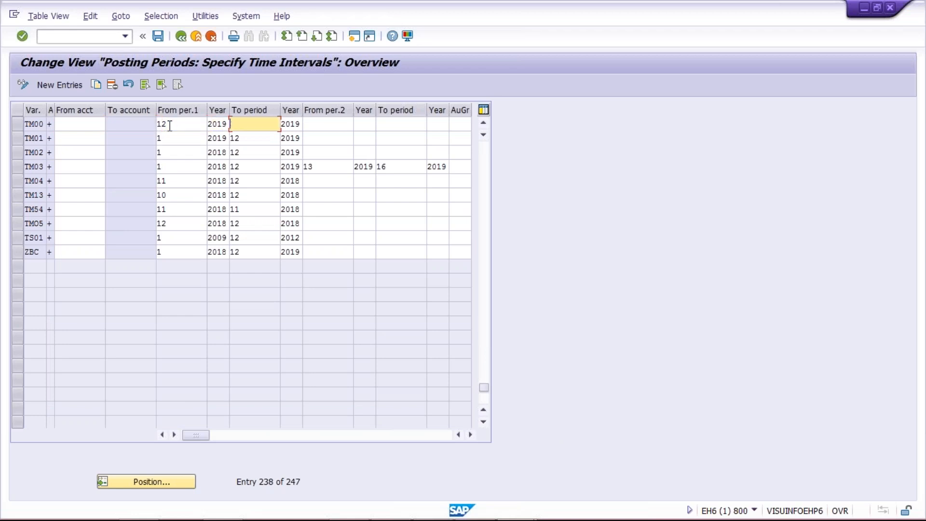
pyautogui.write('12')
# Set both the start and end year of variant TM00's first interval to 2018 and review the period entries.
pyautogui.click(224, 125)
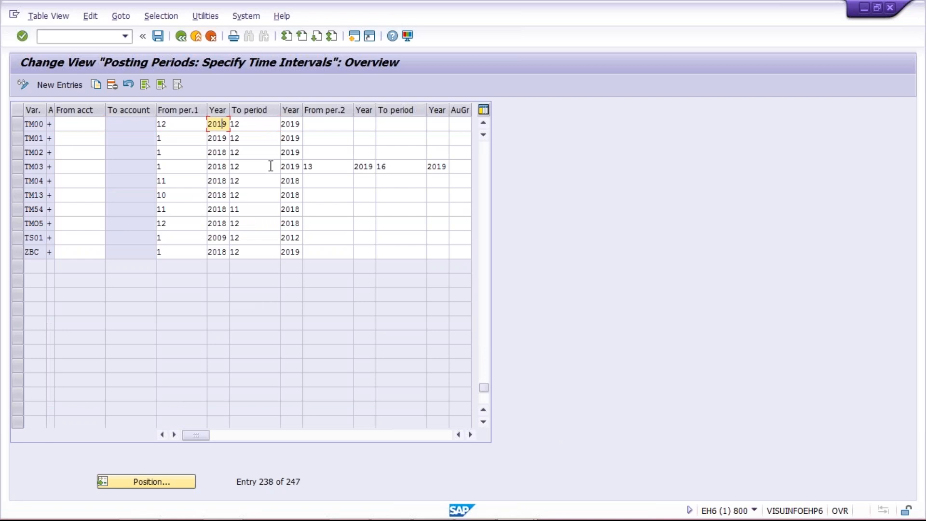
pyautogui.press('Tab')
pyautogui.press('Tab')
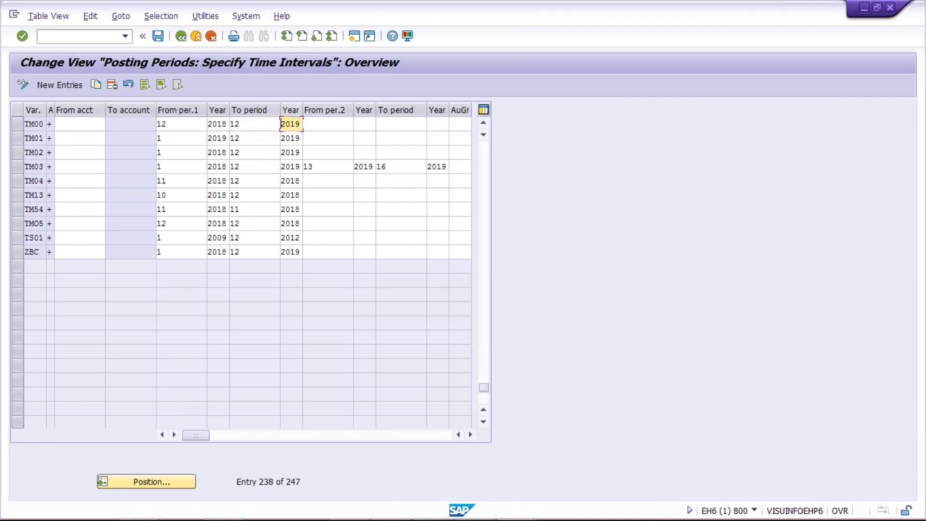
pyautogui.click(298, 125)
pyautogui.write('8')
pyautogui.moveTo(183, 124); pyautogui.dragTo(118, 124)
pyautogui.moveTo(261, 130); pyautogui.dragTo(110, 127)
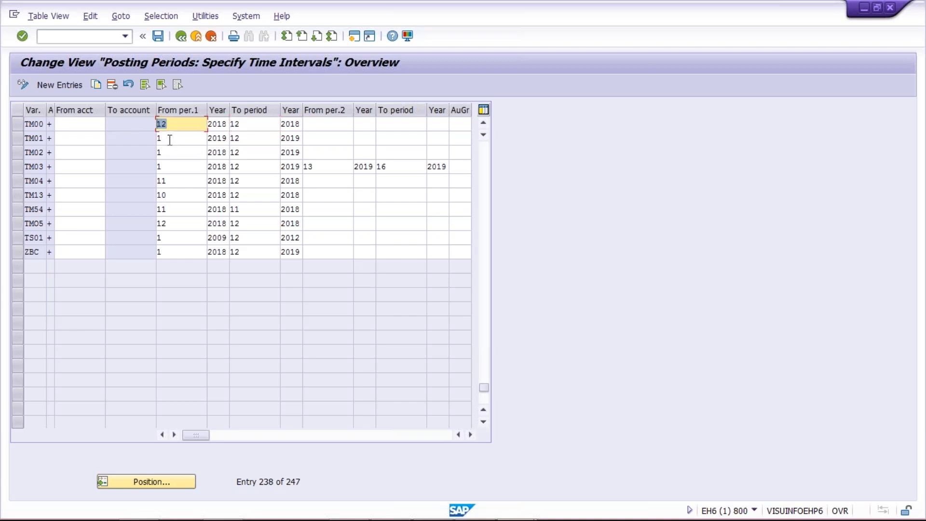
pyautogui.click(179, 127)
pyautogui.click(247, 128)
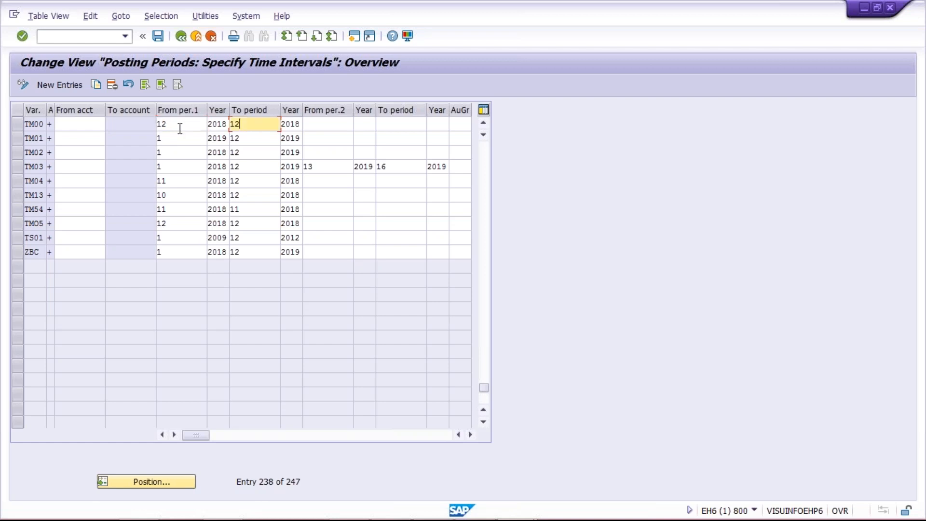
pyautogui.click(178, 128)
# Switch to Excel and fill the TM00 entry from E7 down to E9 beside TS01 and TC01.
pyautogui.moveTo(353, 509)
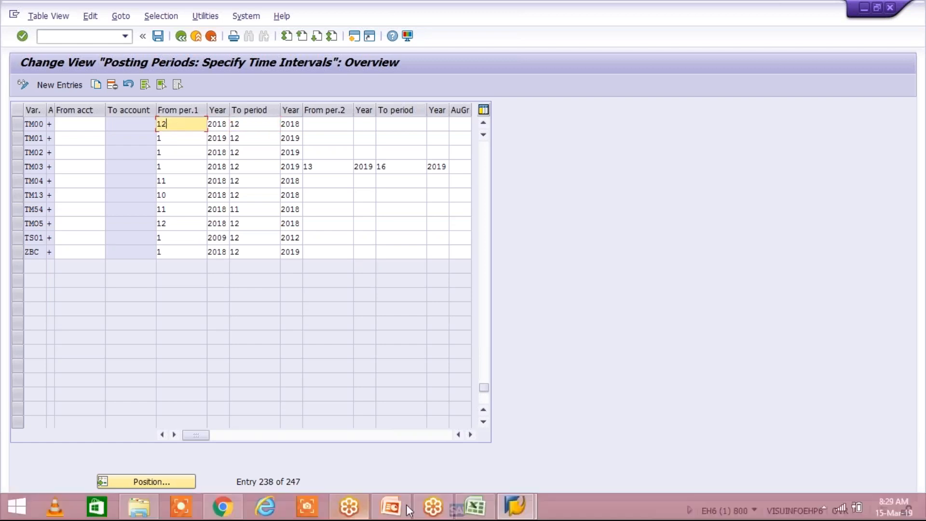
pyautogui.click(475, 508)
pyautogui.click(207, 216)
pyautogui.click(171, 216)
pyautogui.click(205, 216)
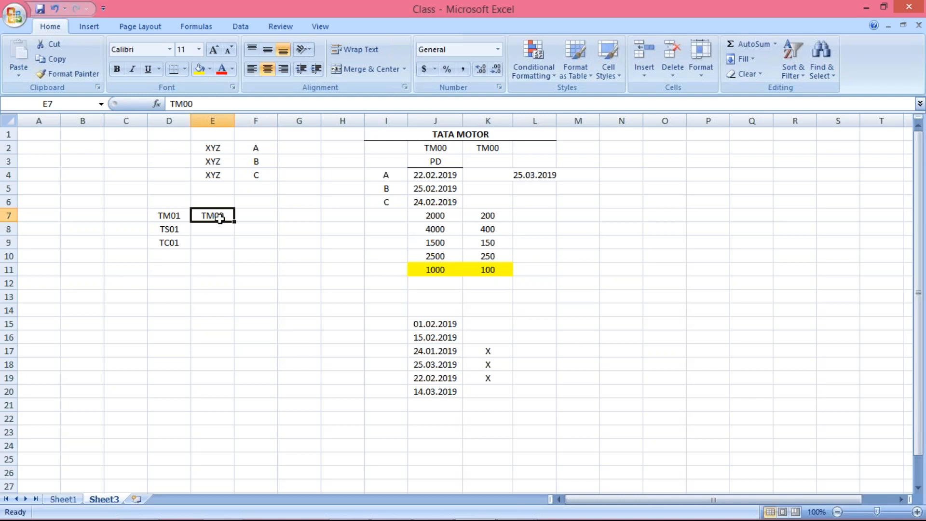
pyautogui.moveTo(216, 215); pyautogui.dragTo(220, 245)
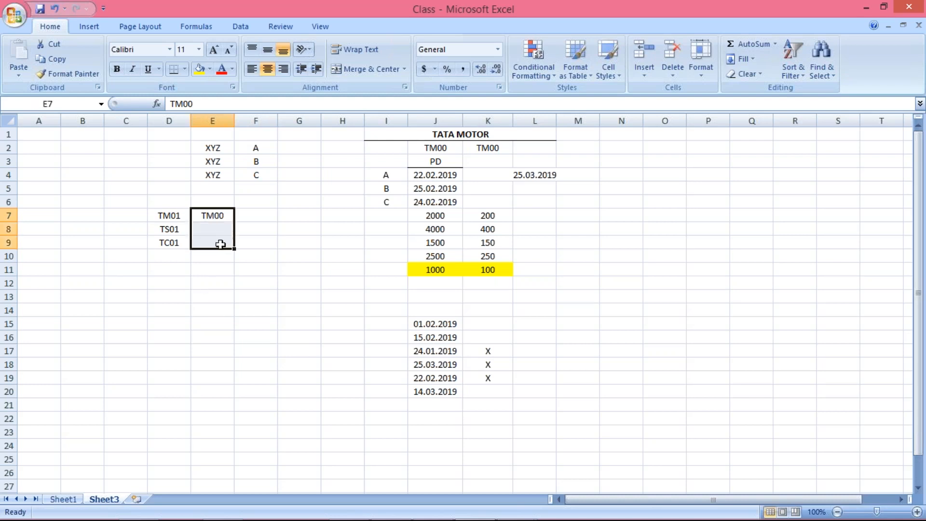
pyautogui.hotkey('ctrl', 'd')
pyautogui.click(165, 271)
pyautogui.moveTo(210, 216); pyautogui.dragTo(211, 243)
# Return to SAP, check variant TM00's end period and select its row in the posting period table.
pyautogui.moveTo(445, 515)
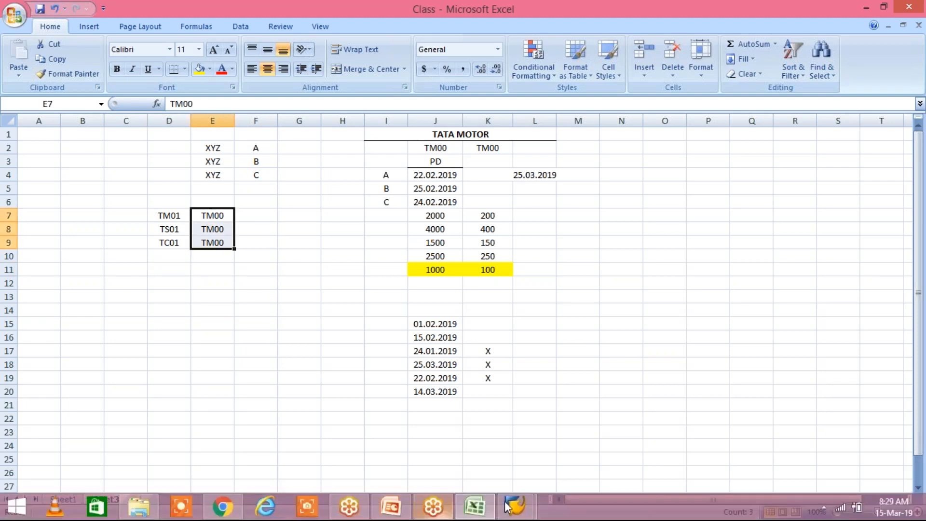
pyautogui.moveTo(507, 506)
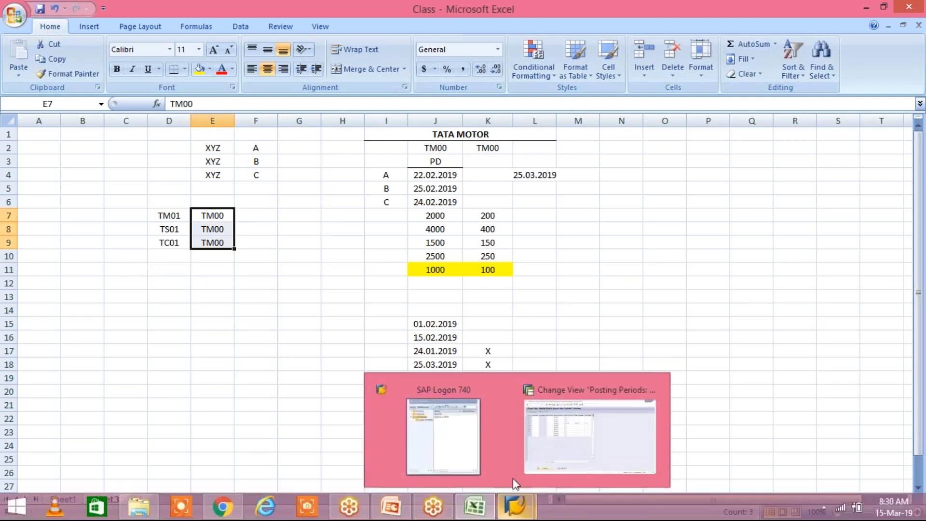
pyautogui.click(589, 434)
pyautogui.click(256, 122)
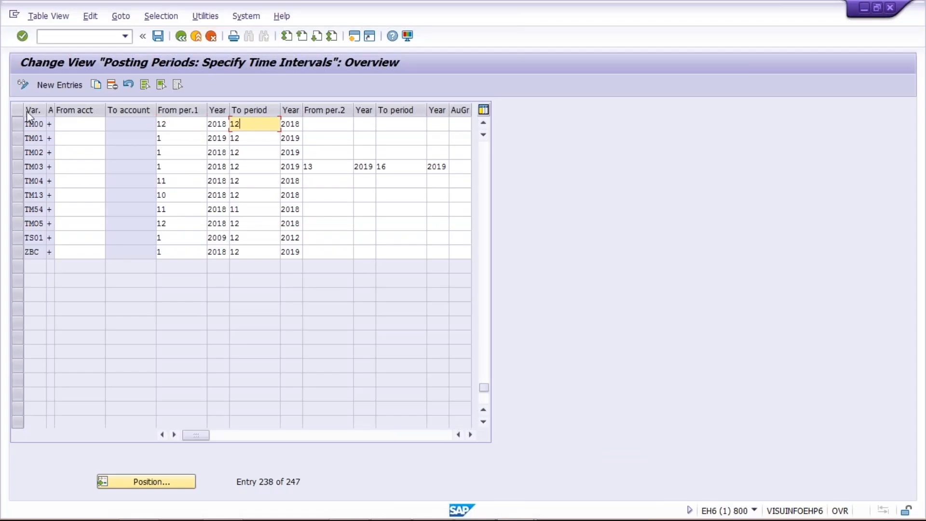
pyautogui.click(19, 125)
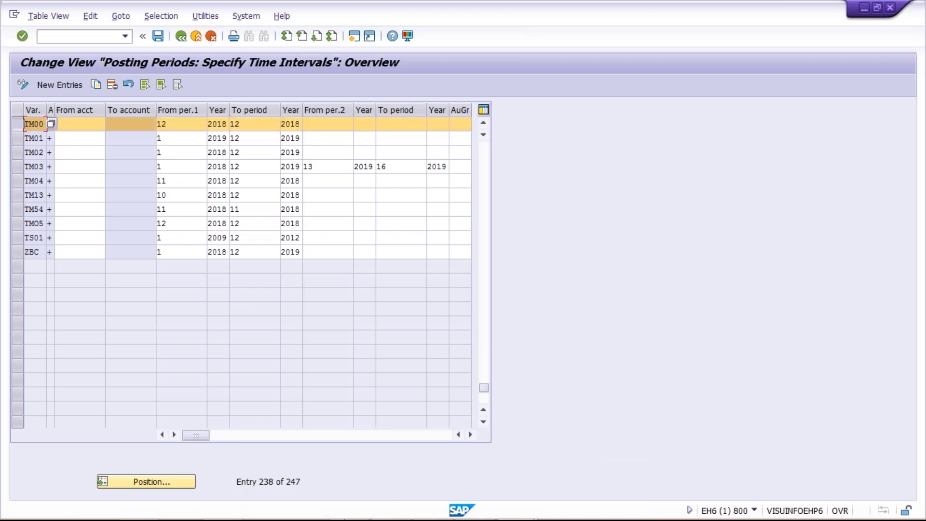
# Switch to Excel and review the TM01, TS01 and TC01 entries in D7:D9.
pyautogui.moveTo(356, 513)
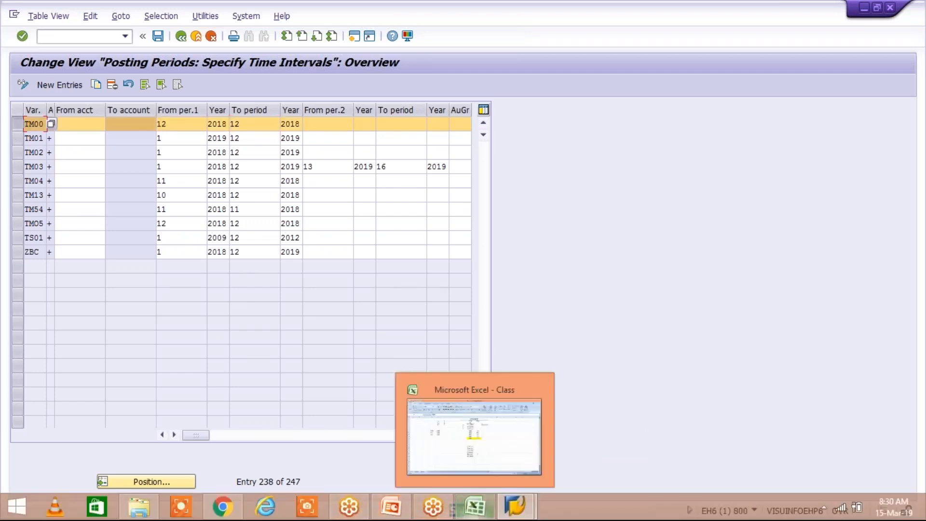
pyautogui.click(475, 506)
pyautogui.press('Left')
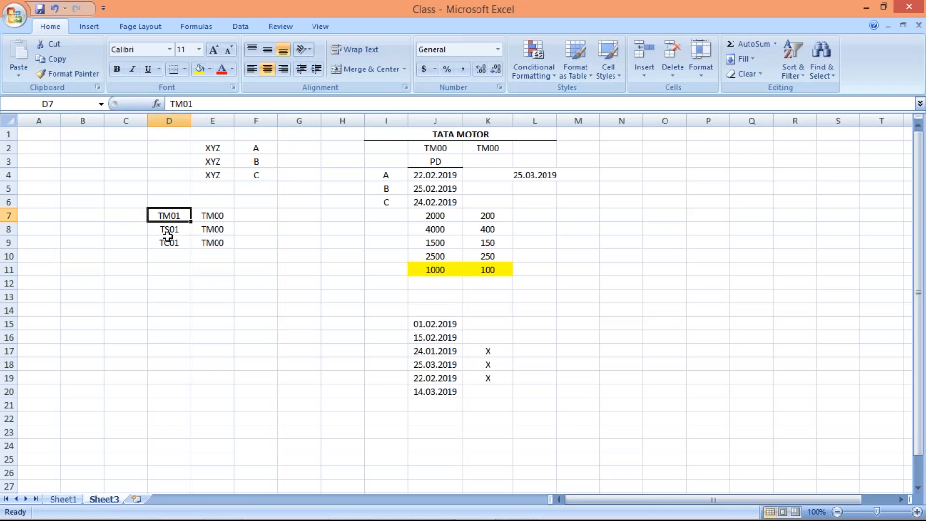
pyautogui.click(167, 239)
pyautogui.click(164, 228)
pyautogui.click(172, 242)
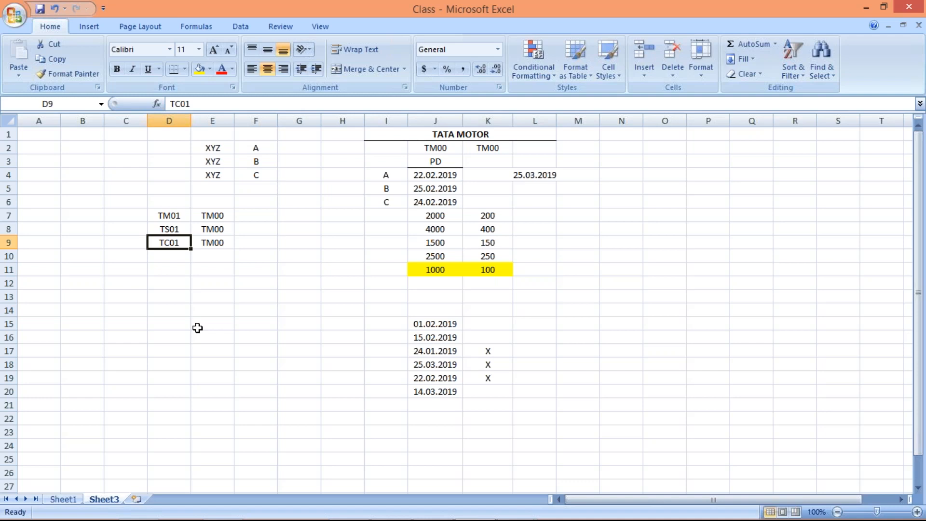
pyautogui.click(162, 263)
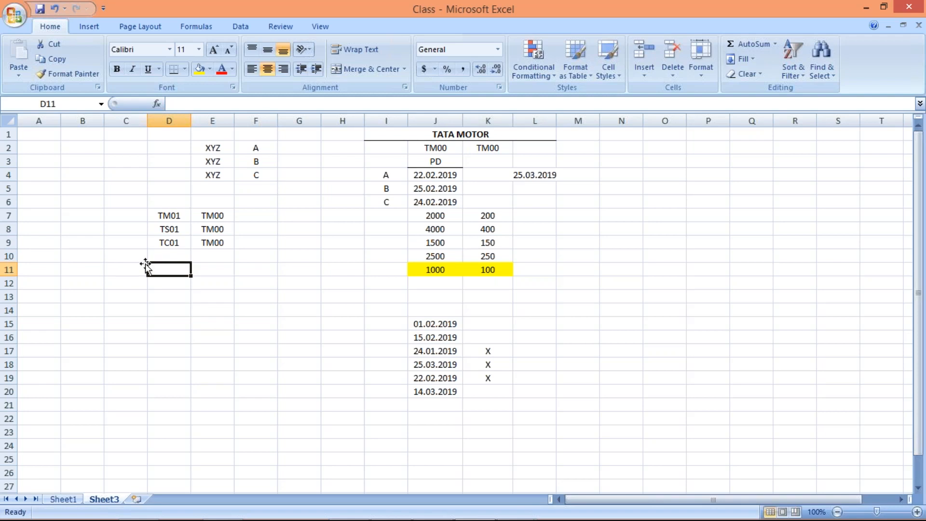
pyautogui.click(188, 255)
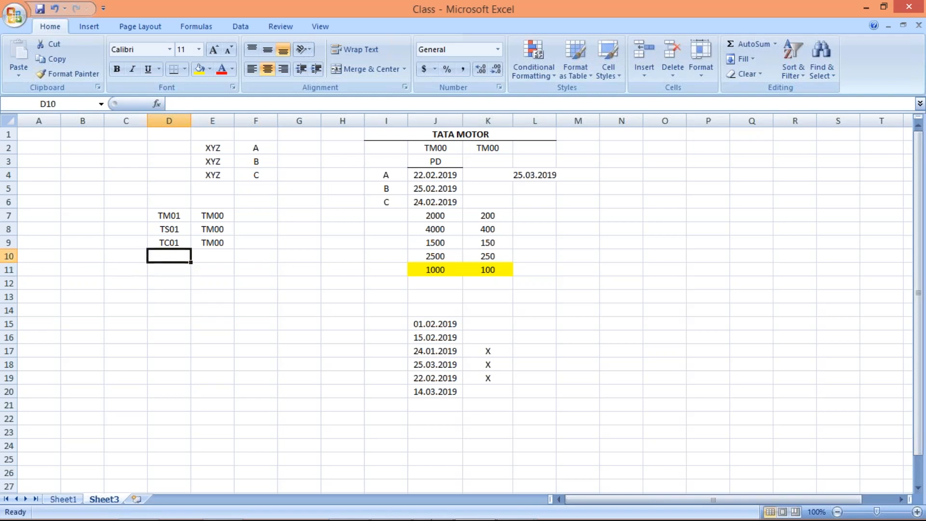
# View variant TM00's row in SAP, and return to Excel to compare TM01 in D7 with TM00 in E7.
pyautogui.moveTo(474, 512)
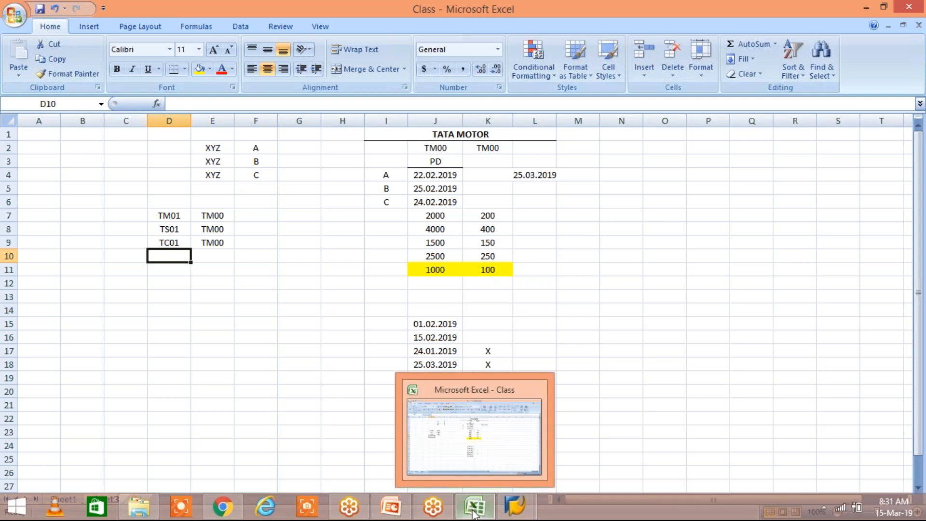
pyautogui.moveTo(529, 515)
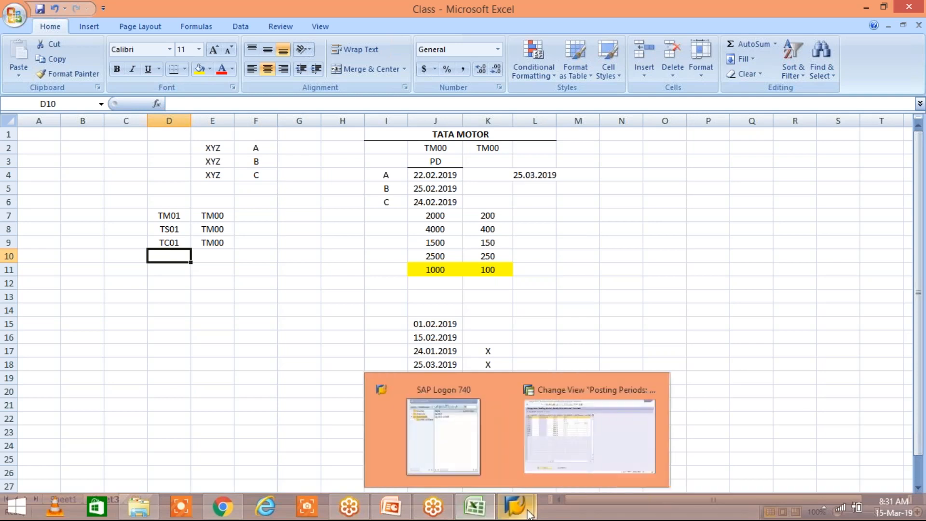
pyautogui.click(554, 465)
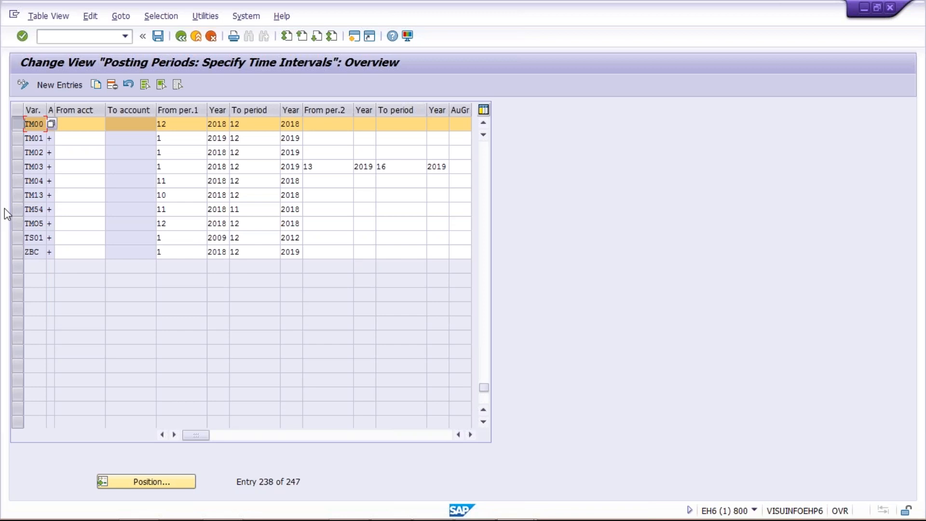
pyautogui.moveTo(397, 498)
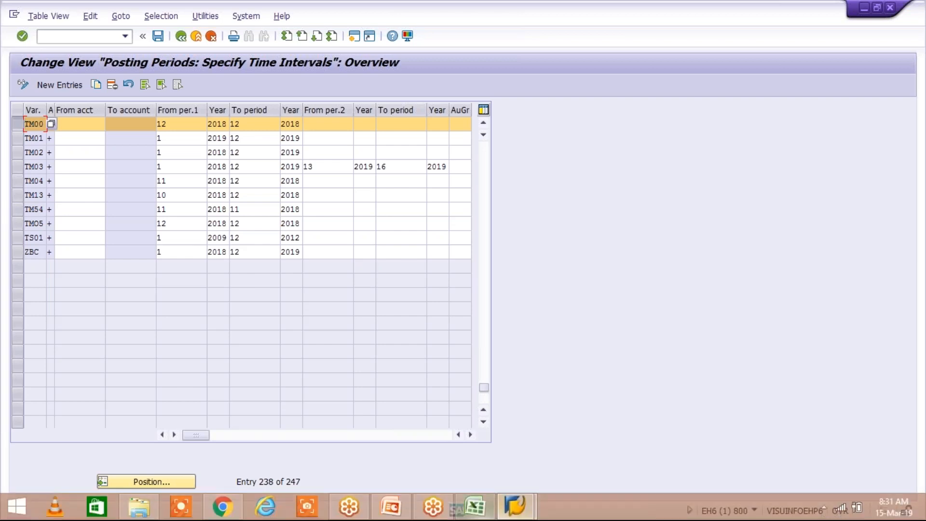
pyautogui.click(475, 506)
pyautogui.click(183, 216)
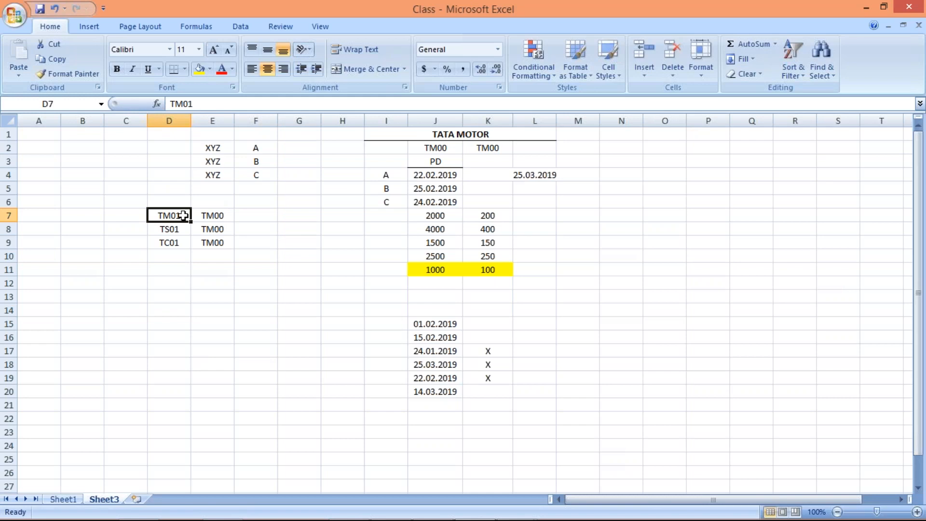
pyautogui.click(219, 213)
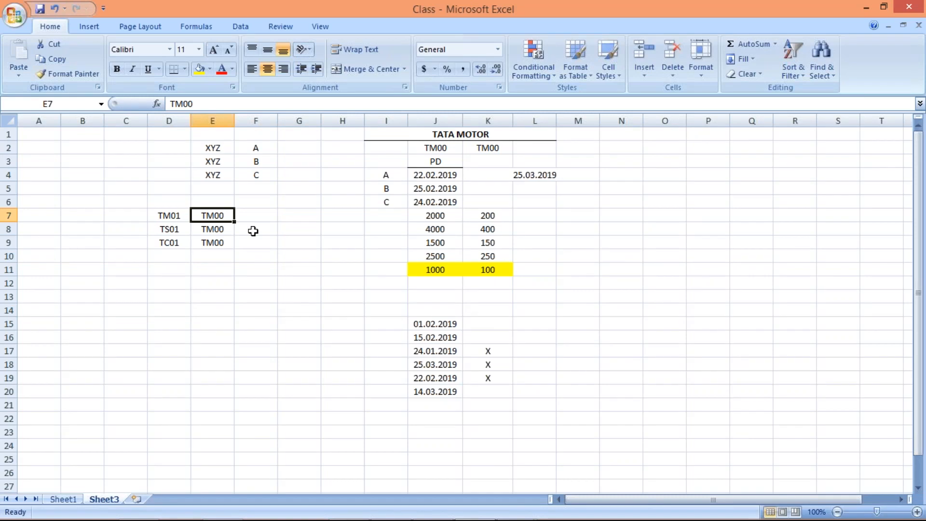
# Examine variant TM00's first interval periods in SAP and return to the TM01 entry in D7 in Excel.
pyautogui.hotkey('alt', 'Tab')
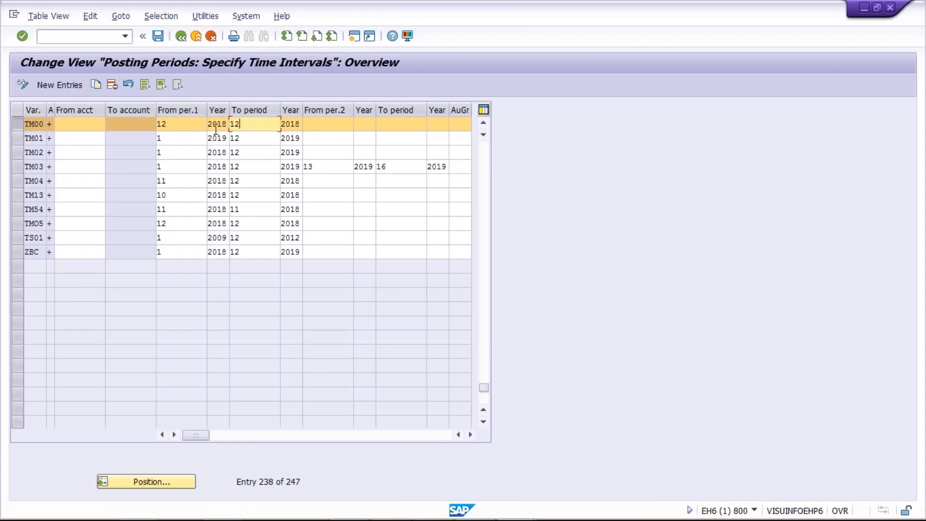
pyautogui.click(177, 126)
pyautogui.click(251, 127)
pyautogui.hotkey('alt', 'Tab')
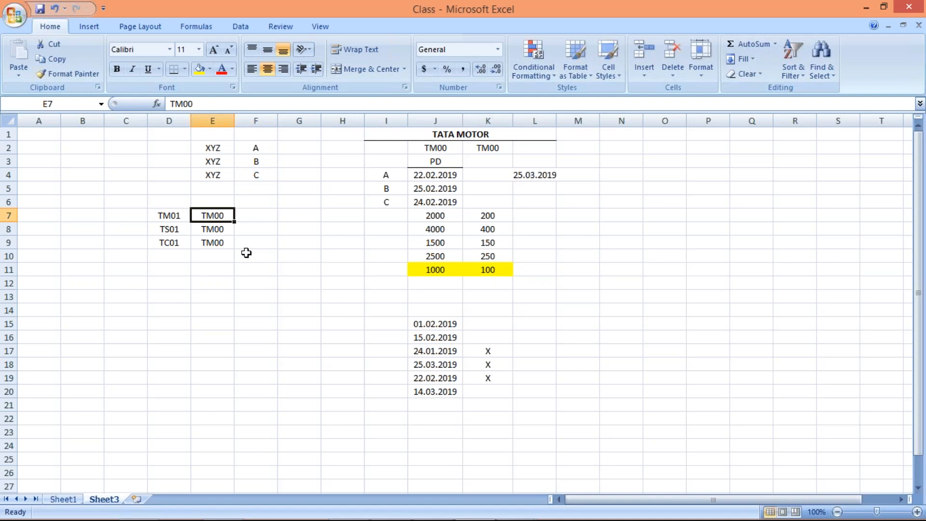
pyautogui.click(169, 216)
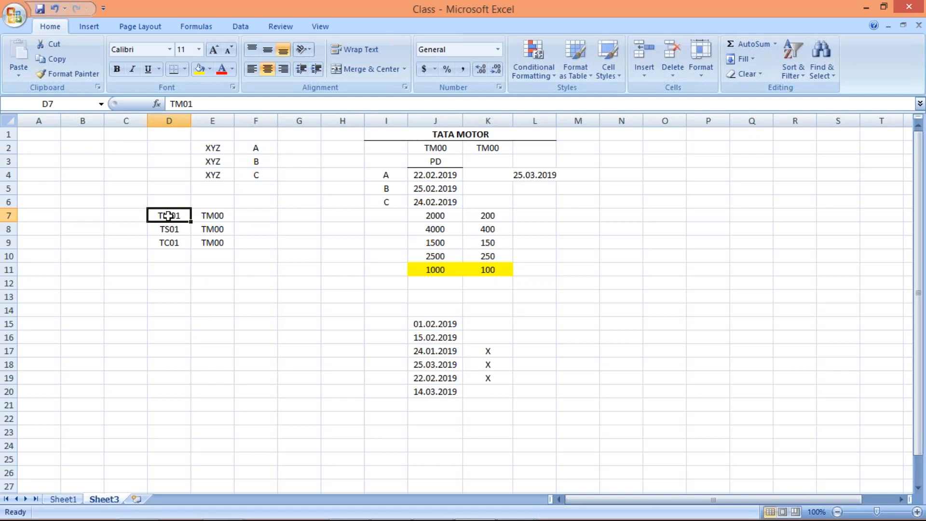
# Alternate between SAP and Excel to compare variant TM00's interval with the column D entries and their TM00 assignments in column E.
pyautogui.hotkey('alt', 'Tab')
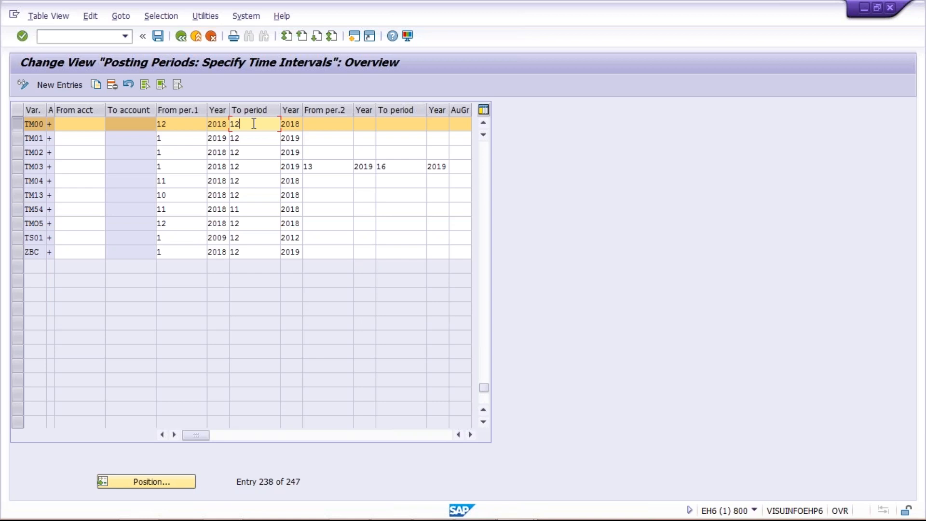
pyautogui.hotkey('alt', 'Tab')
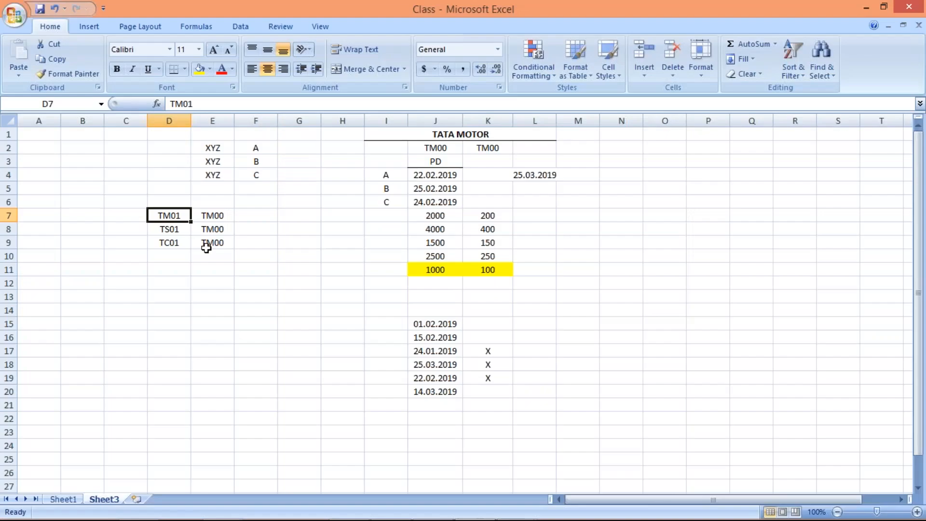
pyautogui.moveTo(212, 216); pyautogui.dragTo(210, 257)
pyautogui.moveTo(179, 215); pyautogui.dragTo(177, 340)
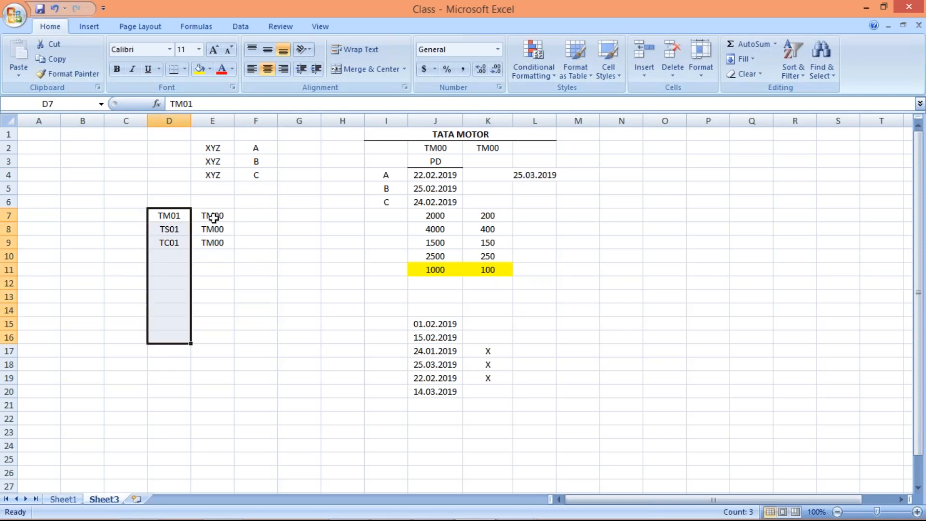
pyautogui.click(213, 218)
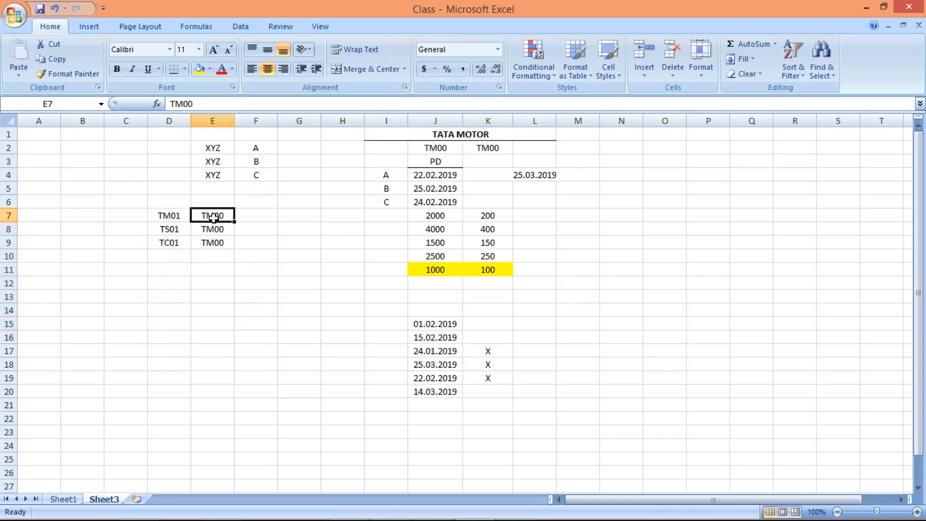
pyautogui.hotkey('alt', 'Tab')
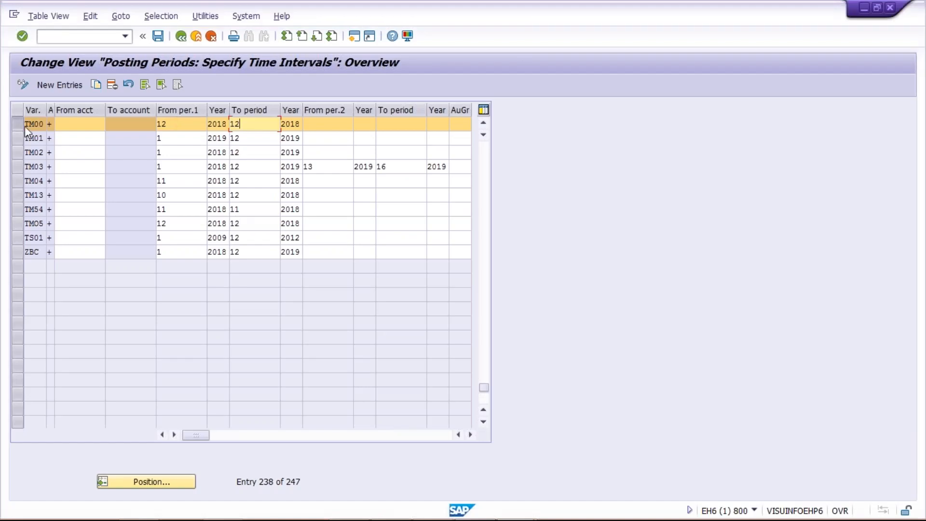
pyautogui.hotkey('alt', 'Tab')
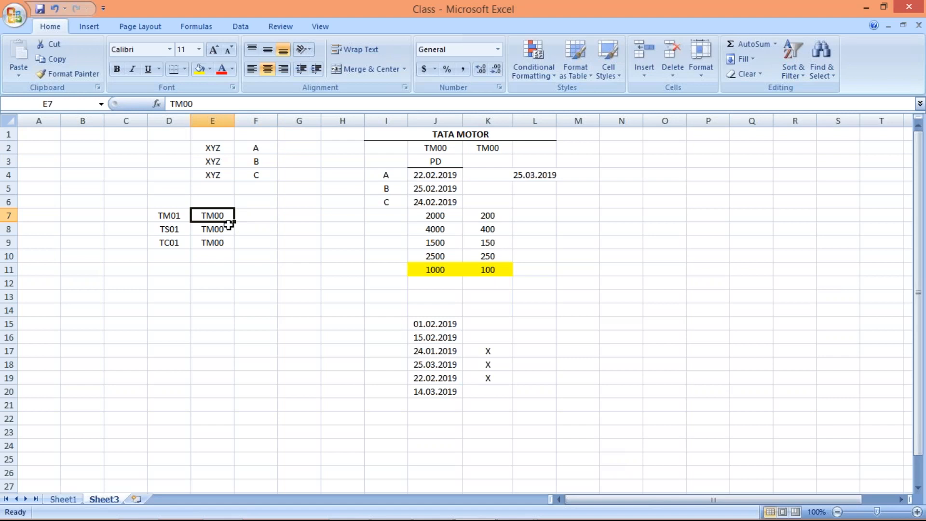
pyautogui.moveTo(171, 210); pyautogui.dragTo(173, 323)
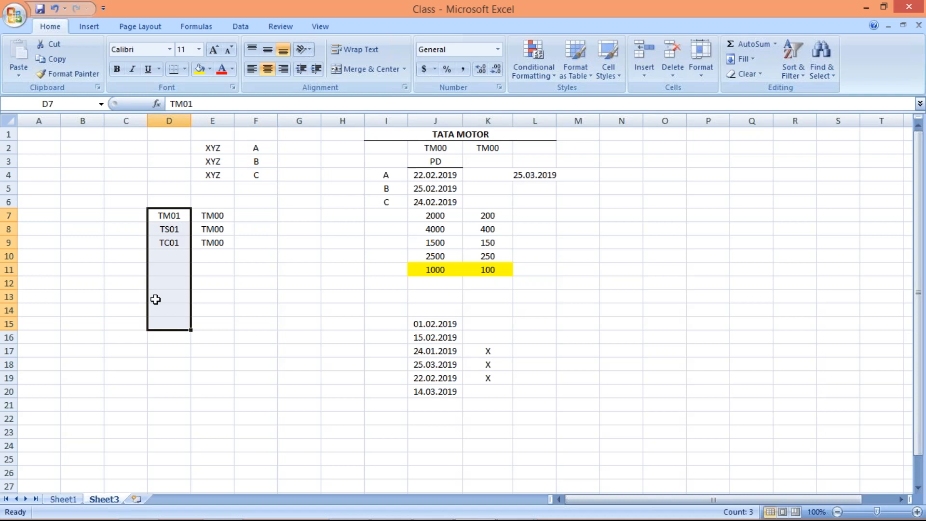
pyautogui.click(225, 215)
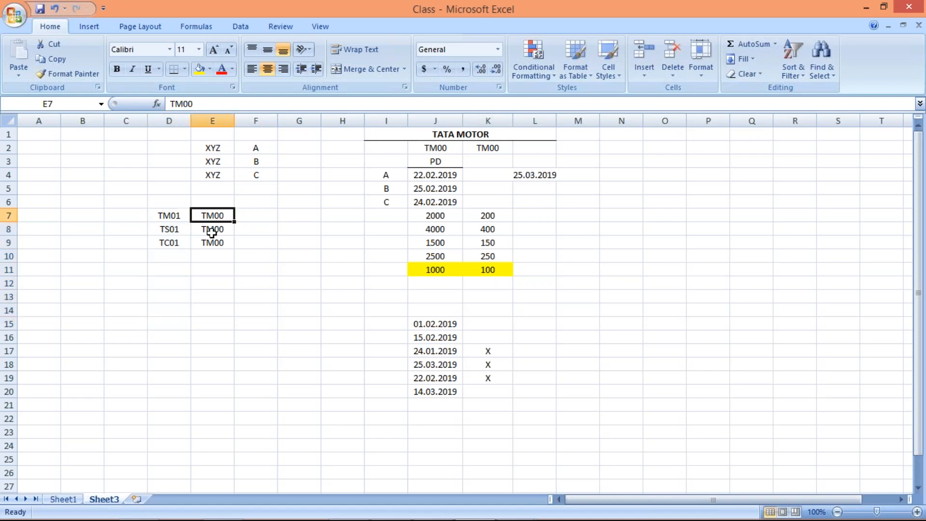